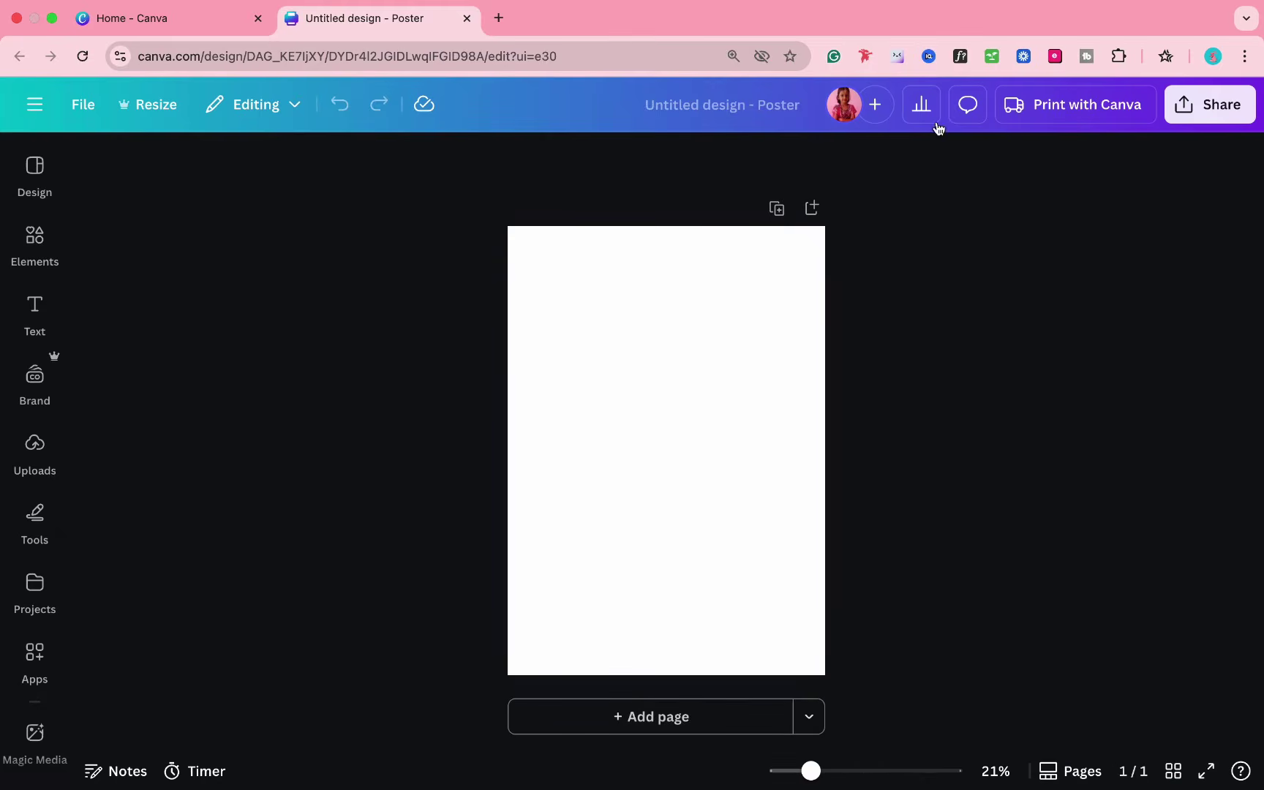
- Rename the untitled poster design as cover 01
left_click(787, 117)
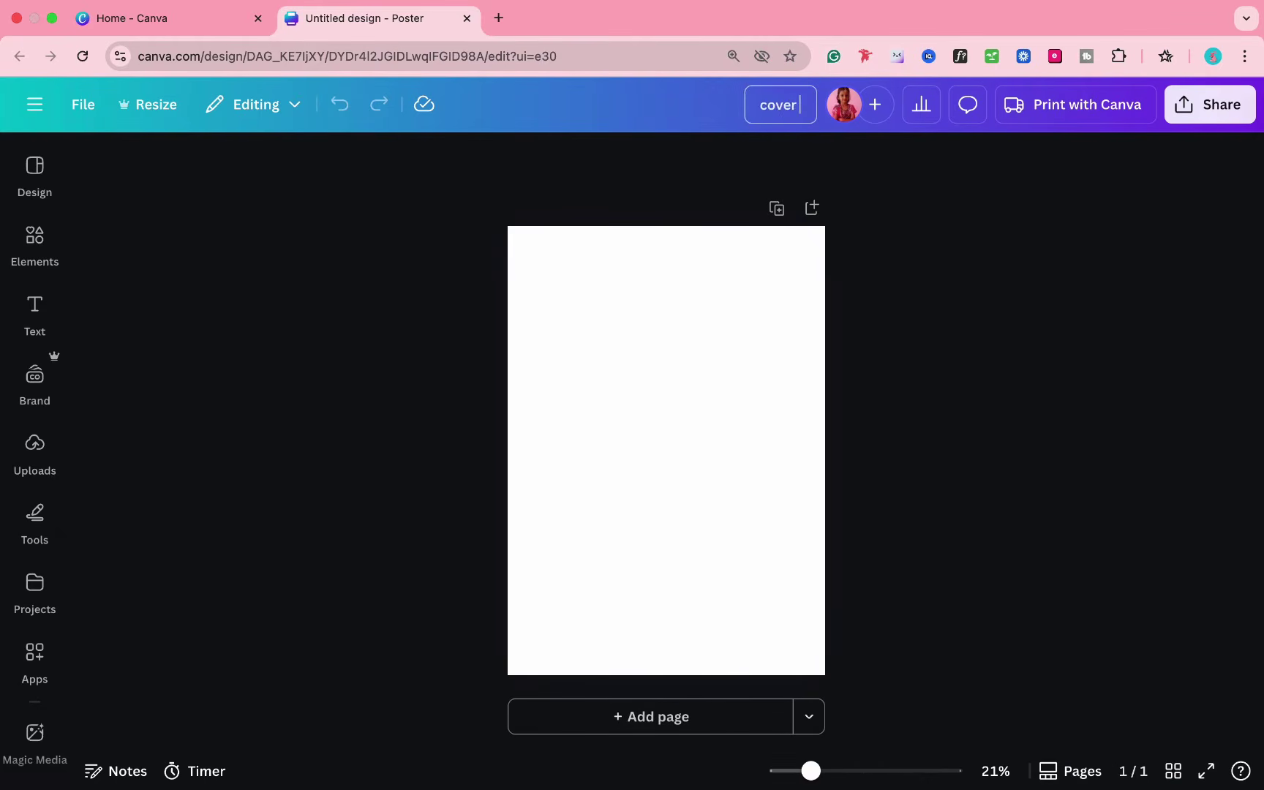
left_click(536, 451)
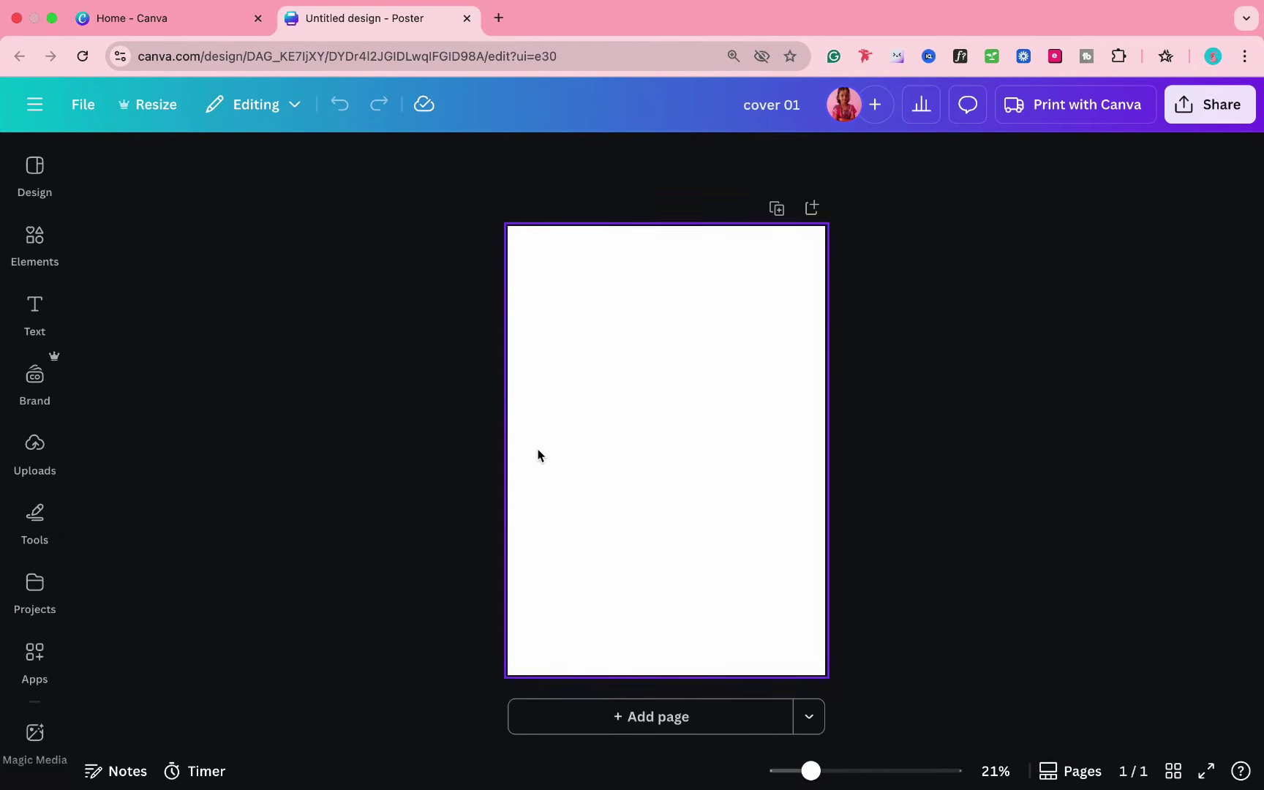
- Search the elements library for "model" and restrict the results to photos
left_click(35, 308)
left_click(34, 241)
left_click(205, 177)
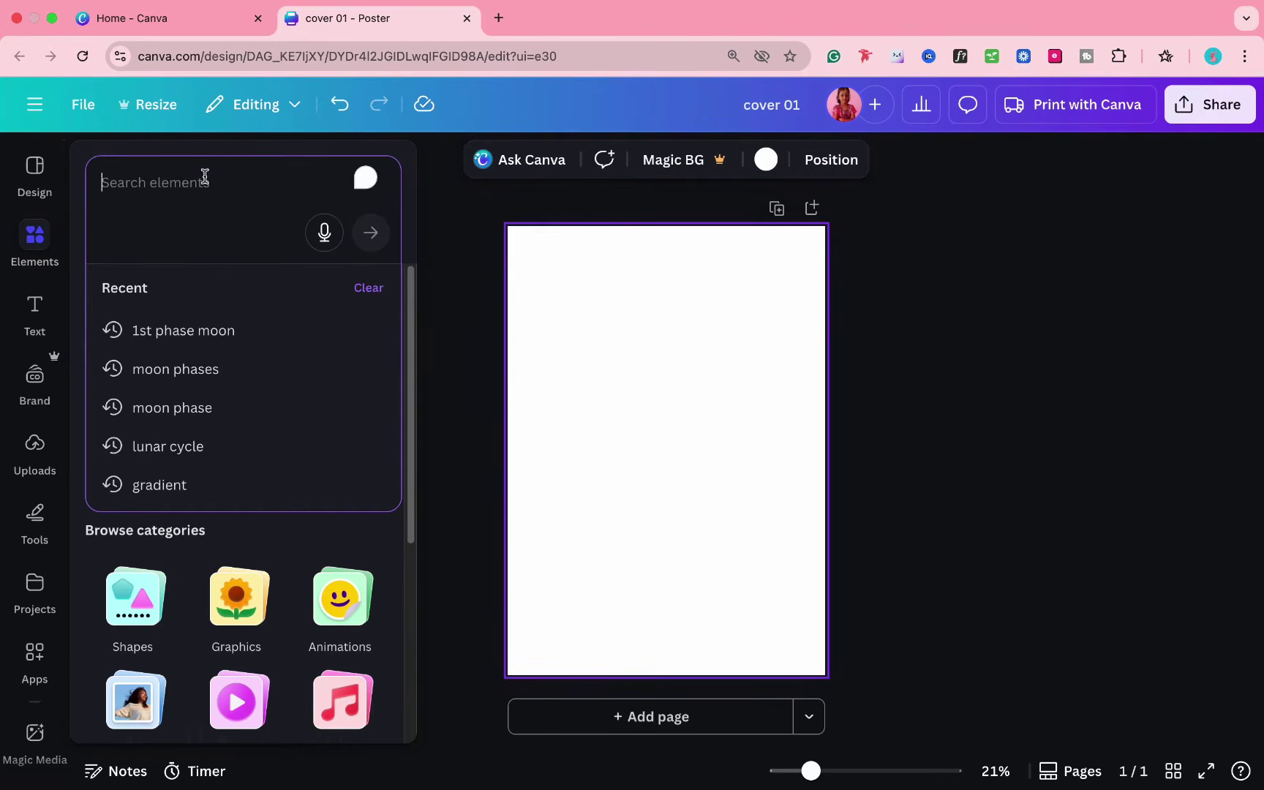
type("model")
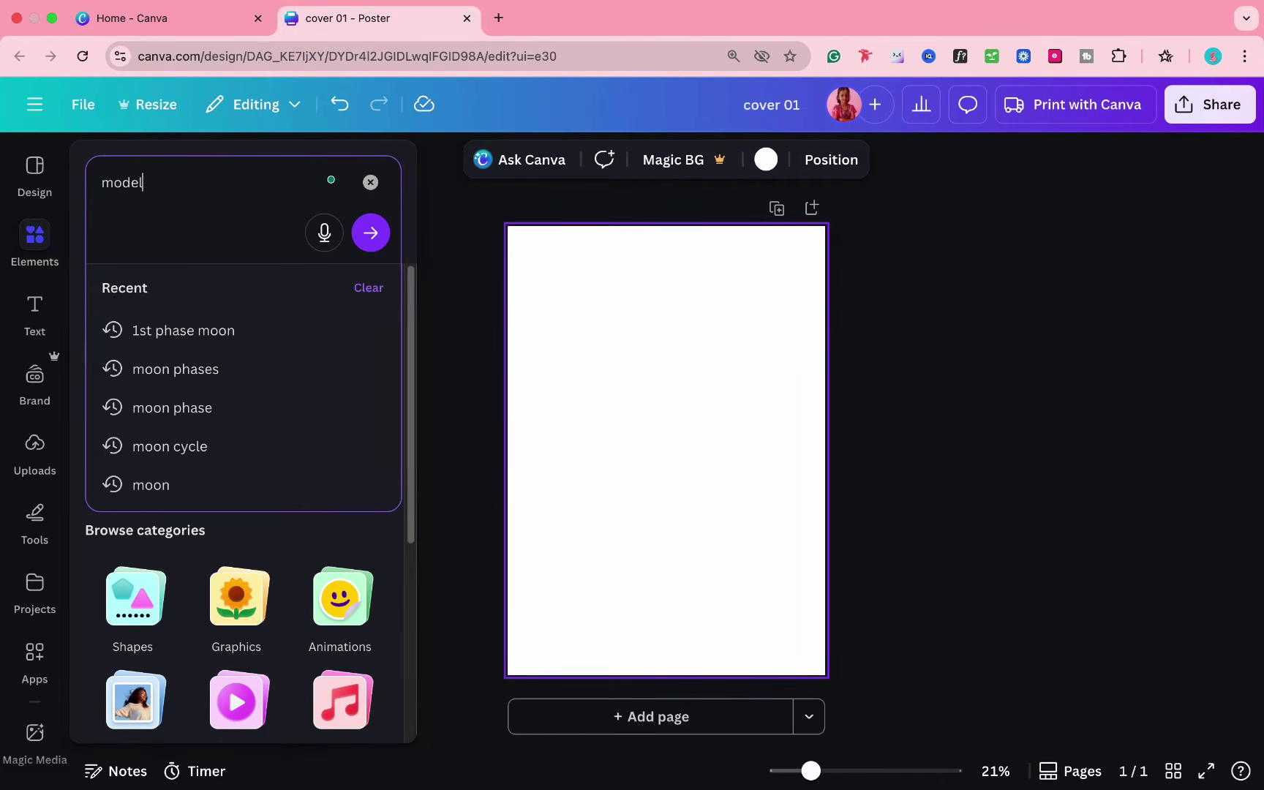
key("Return")
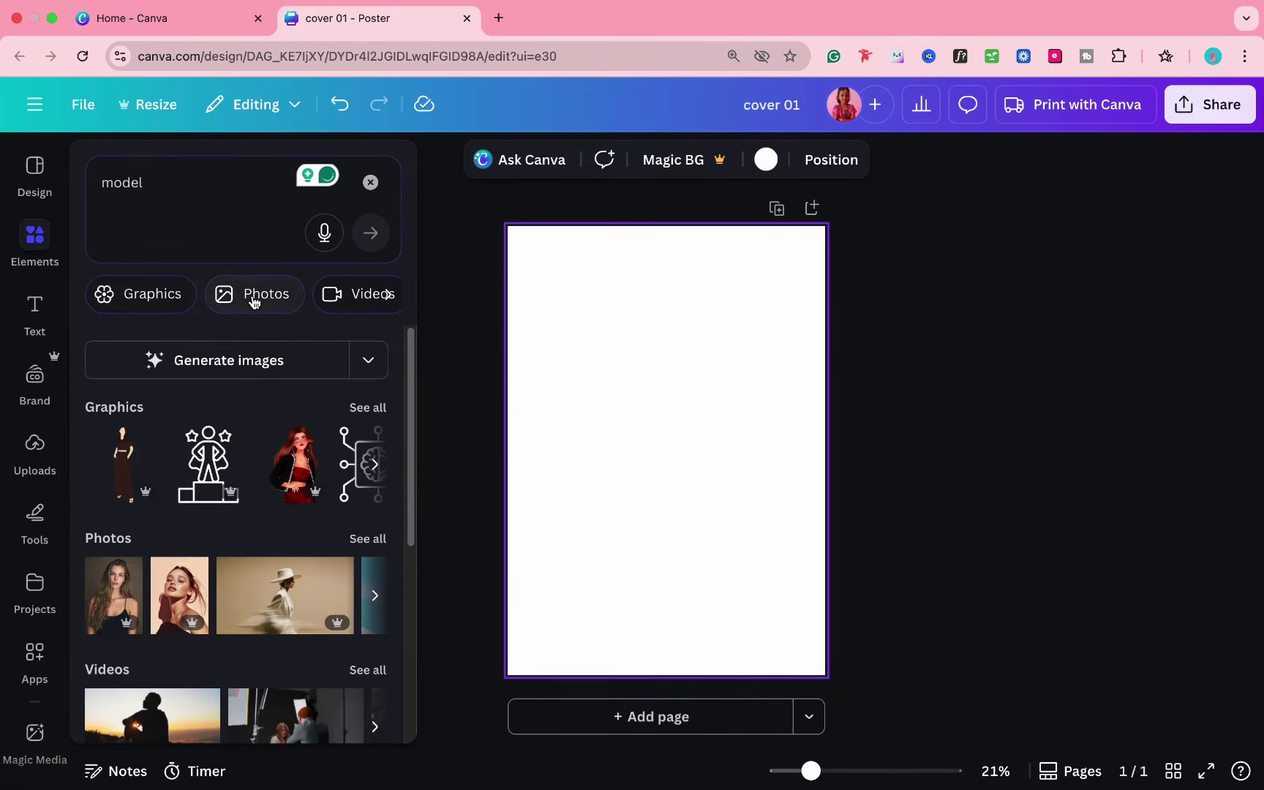
left_click(254, 296)
mouse_move(30, 274)
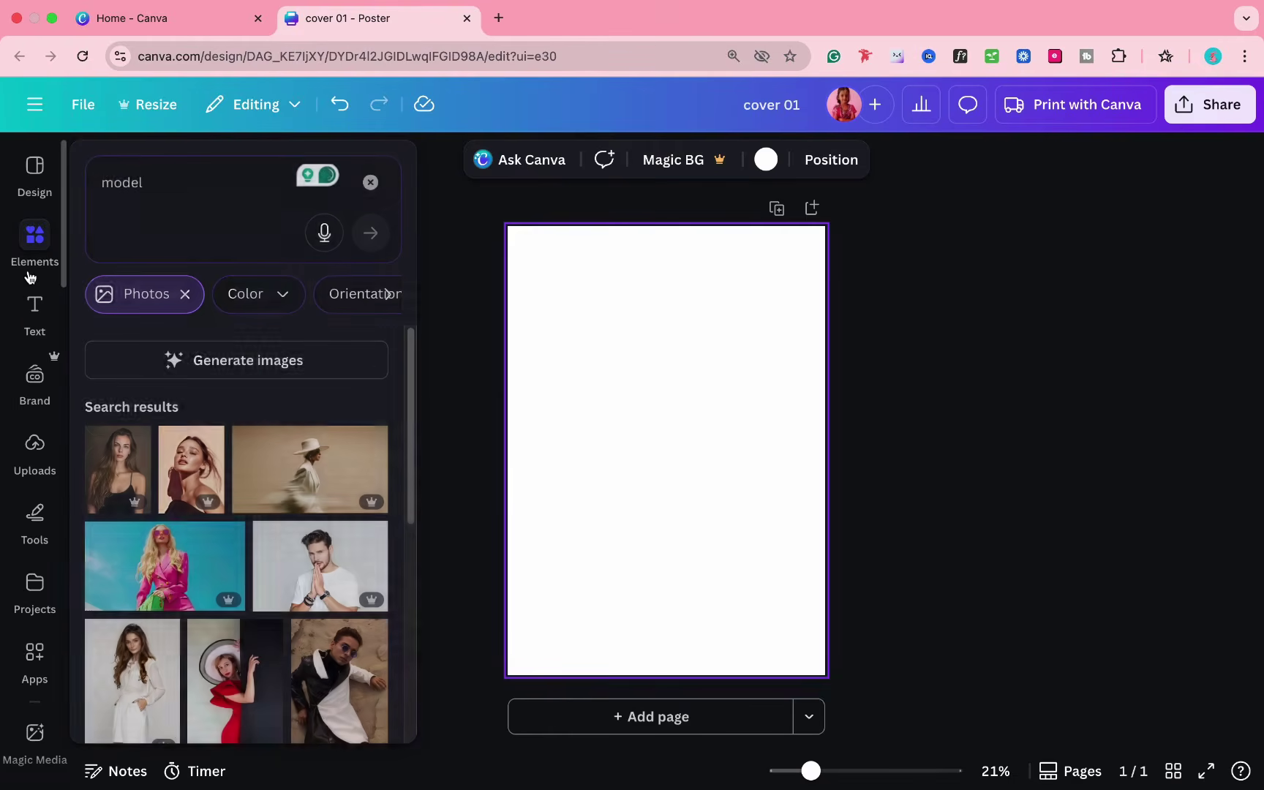
- Add the photo of the long-haired woman in the lilac two-piece outfit against a dark background to the page
scroll(257, 596, "down", 3)
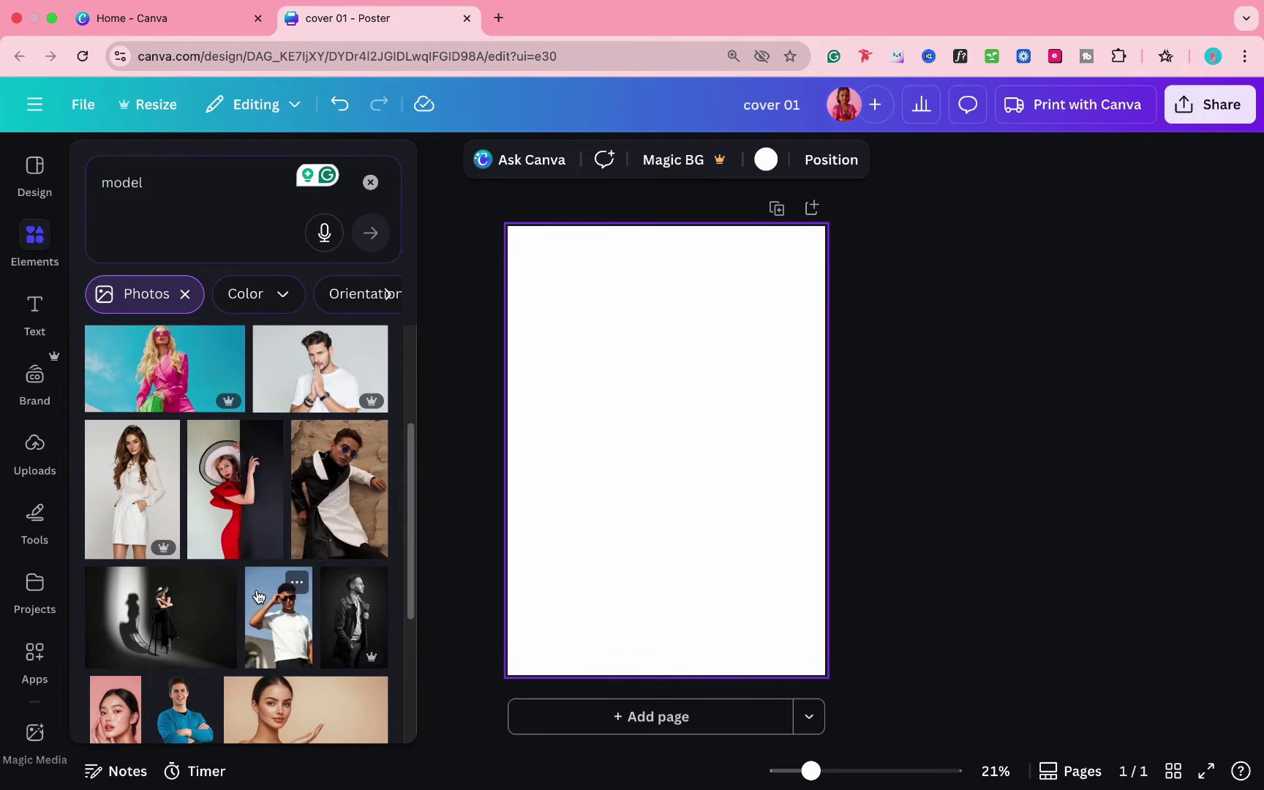
scroll(268, 594, "down", 5)
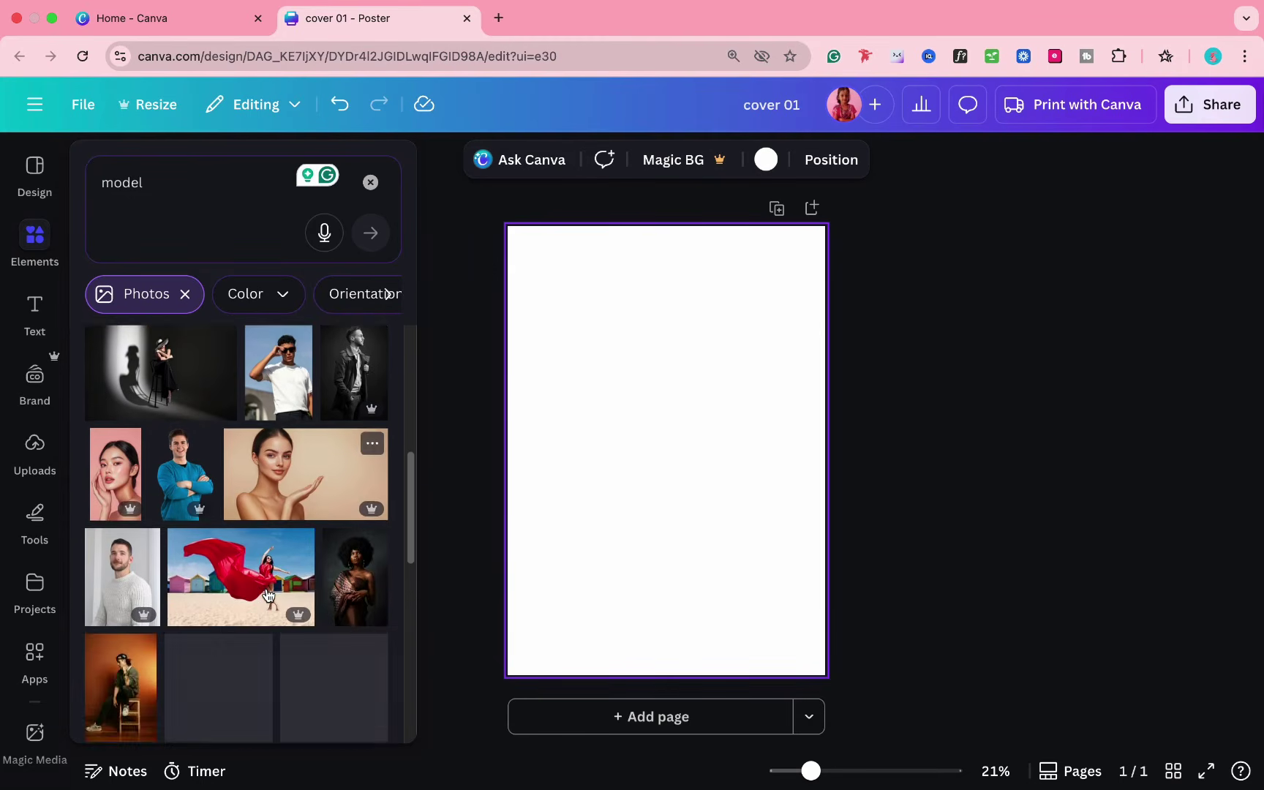
scroll(268, 594, "down", 5)
scroll(267, 593, "down", 2)
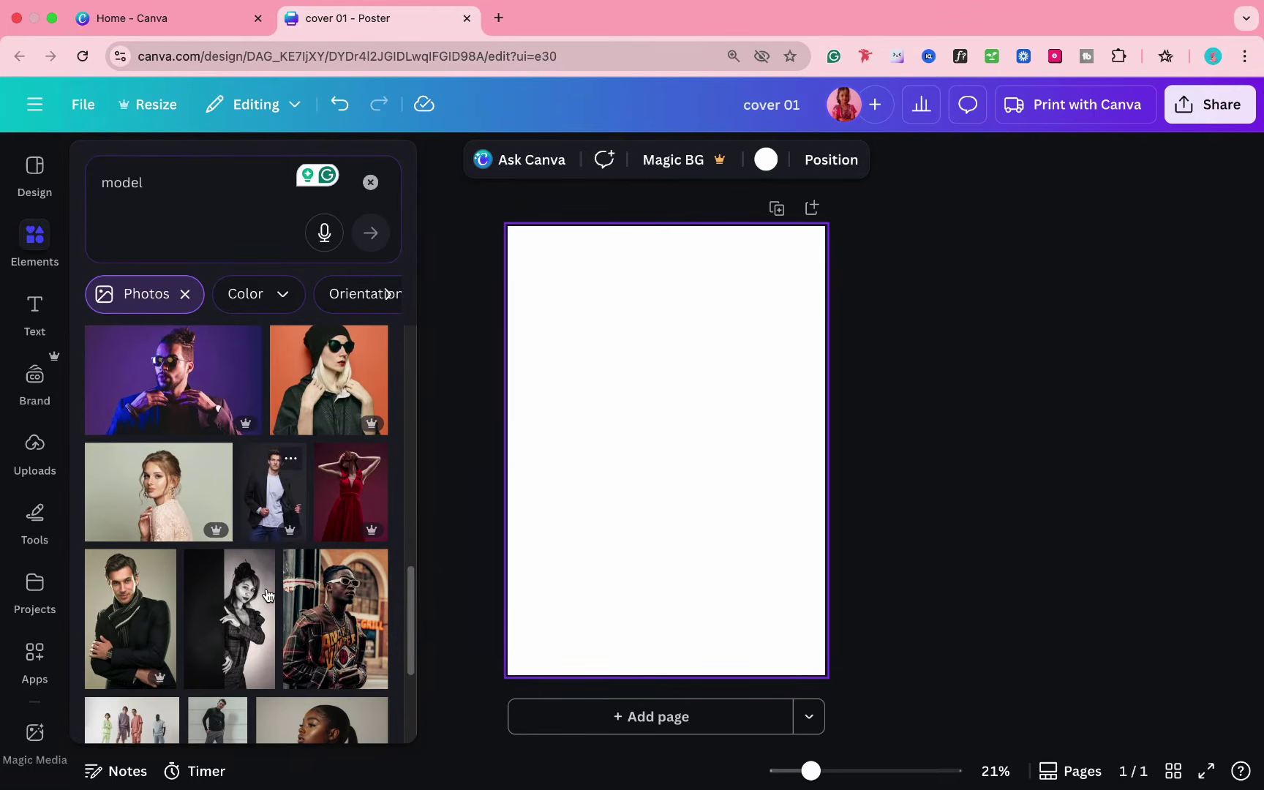
scroll(268, 593, "down", 1)
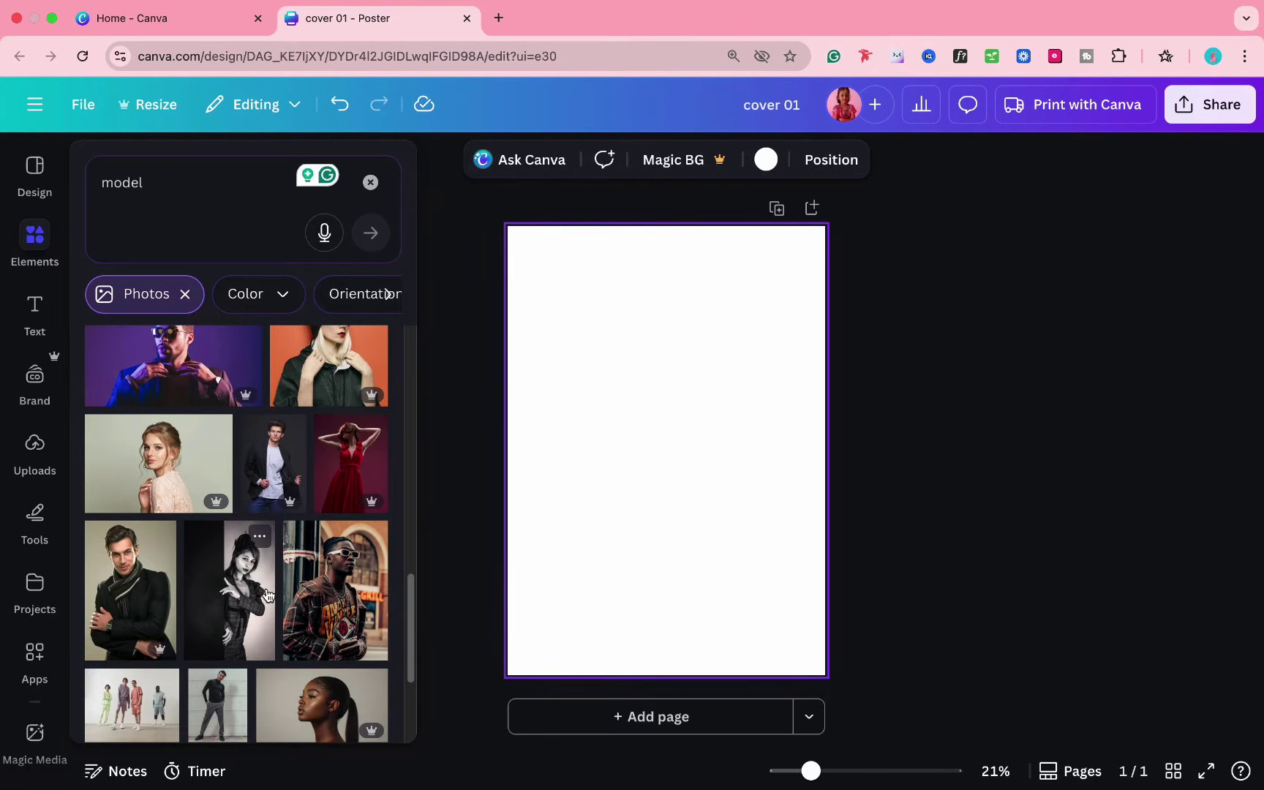
scroll(268, 594, "down", 1)
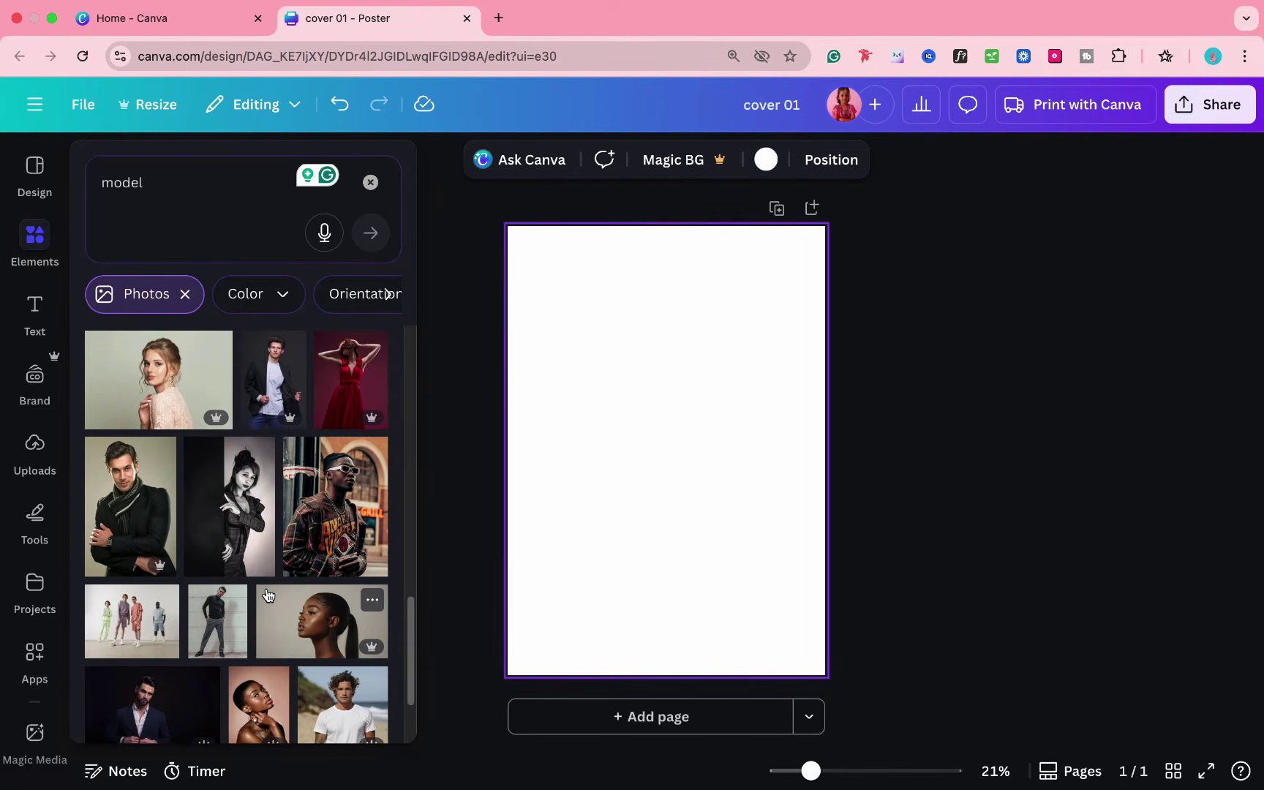
scroll(292, 629, "down", 2)
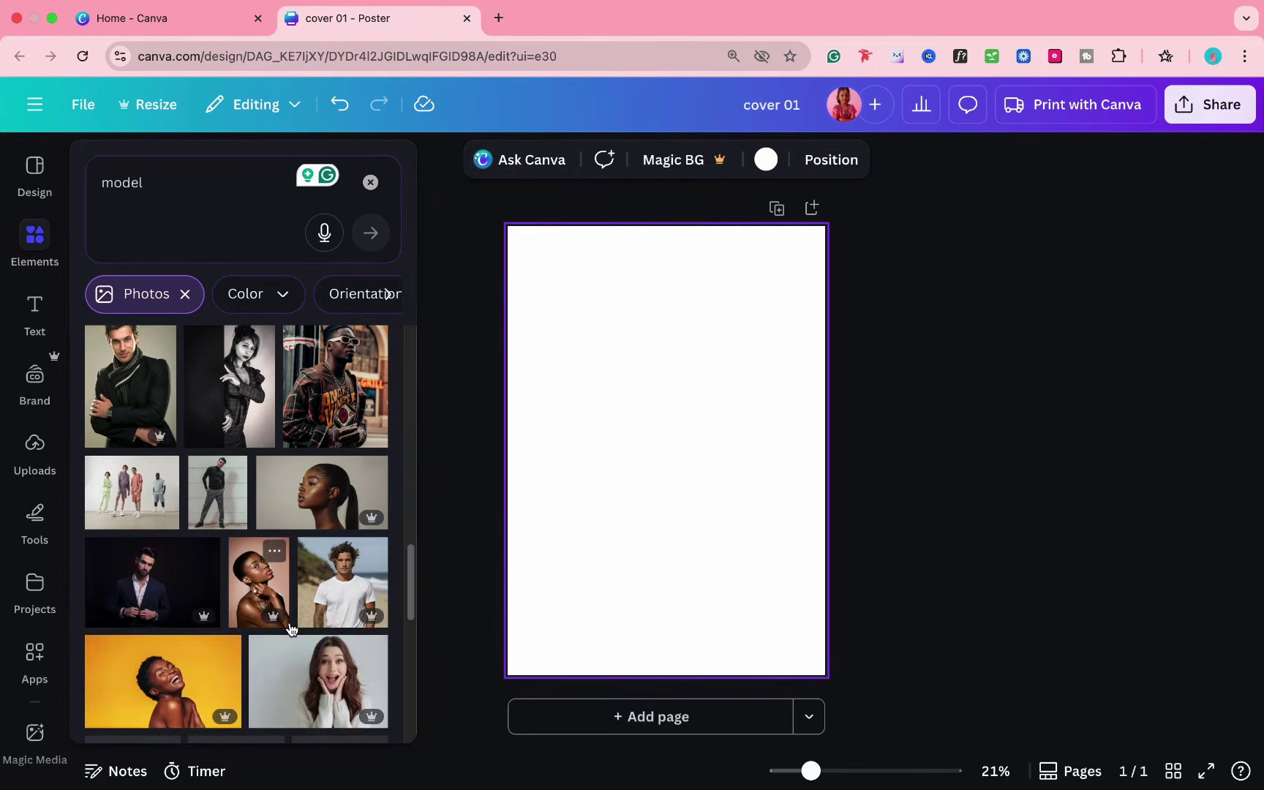
scroll(341, 686, "down", 3)
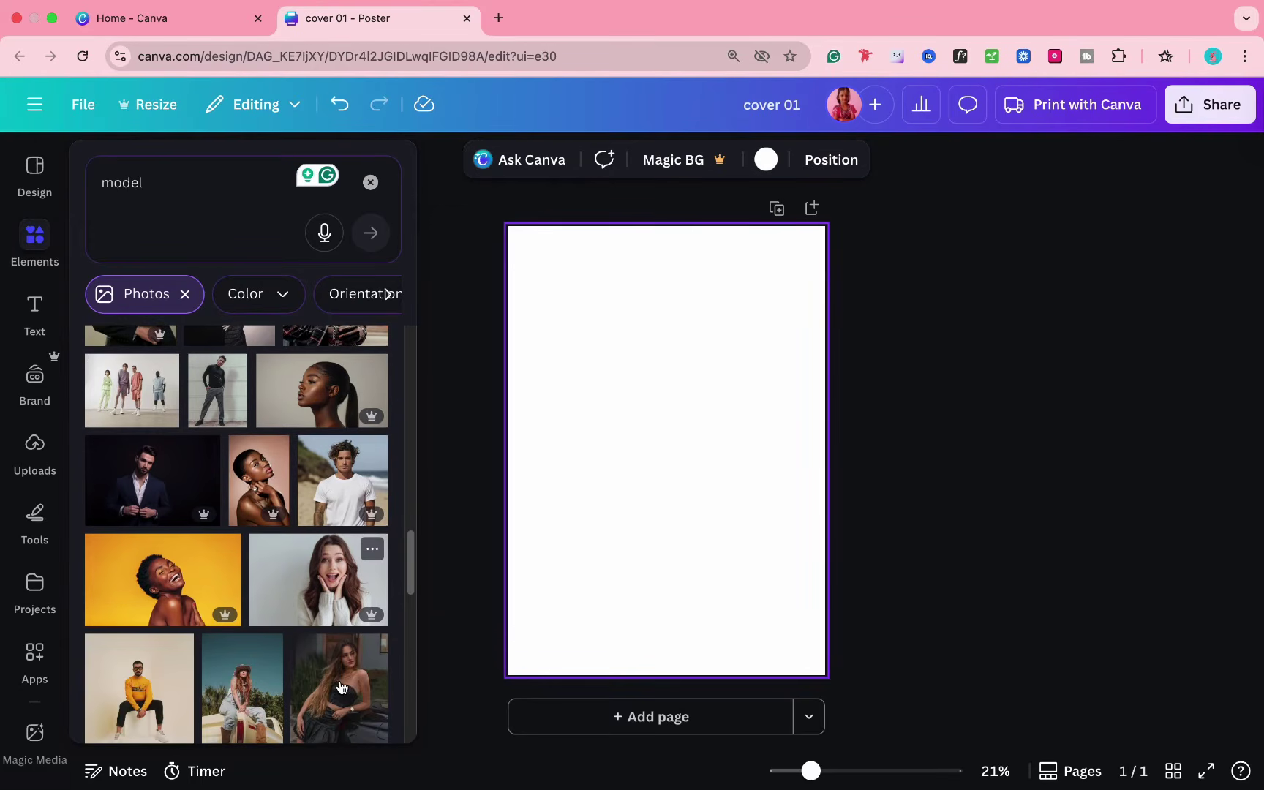
scroll(339, 687, "down", 8)
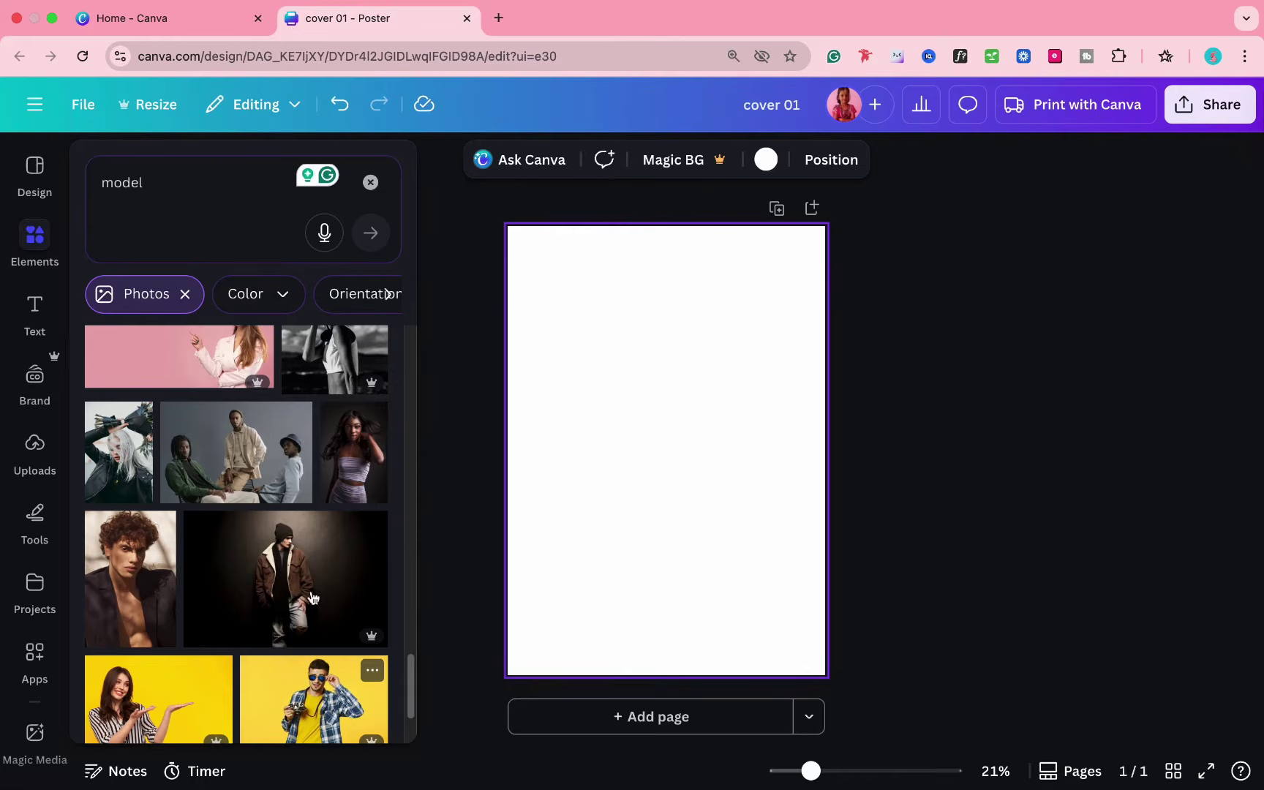
left_click(347, 490)
left_click(415, 506)
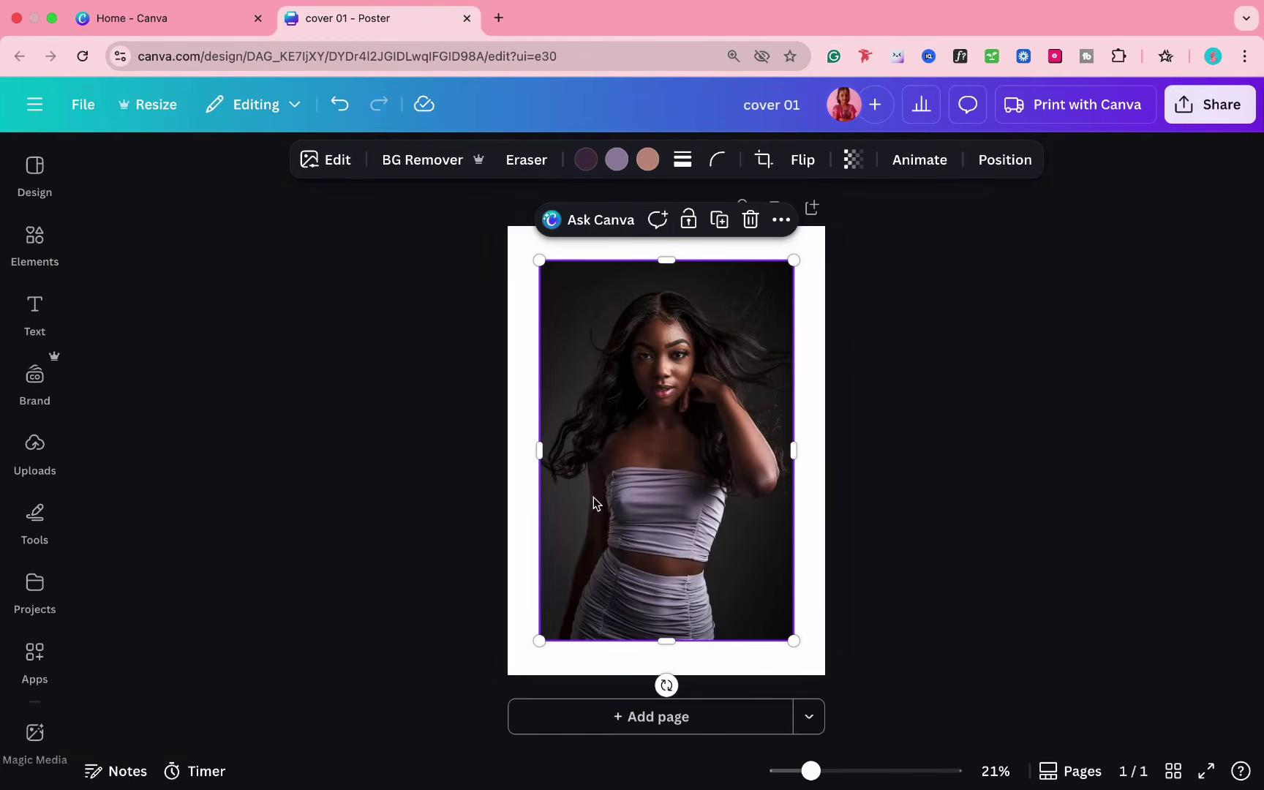
- Enlarge the photo to about 42.5 × 63.7 cm so it covers the page, and centre it both horizontally and vertically
left_click(888, 553)
left_click_drag(750, 542, 708, 500)
left_click_drag(761, 604, 832, 701)
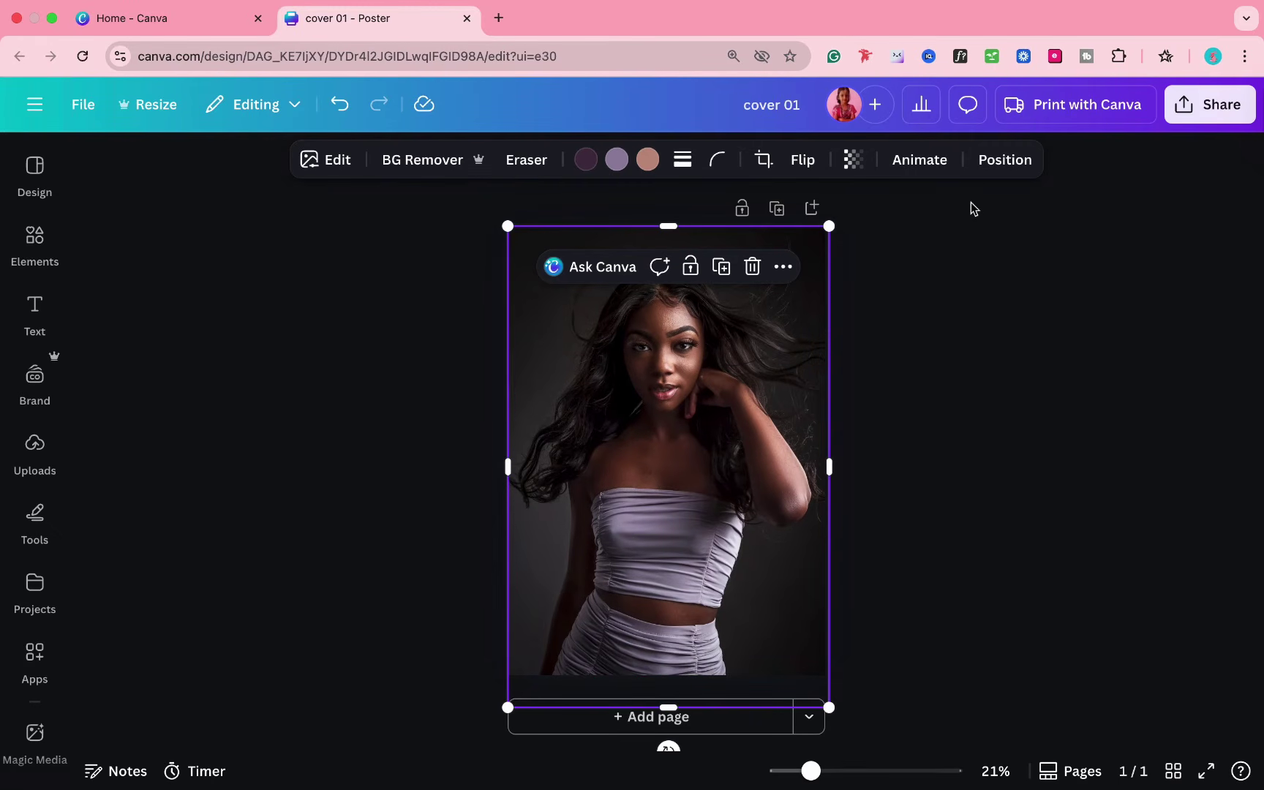
left_click(1004, 170)
left_click(184, 508)
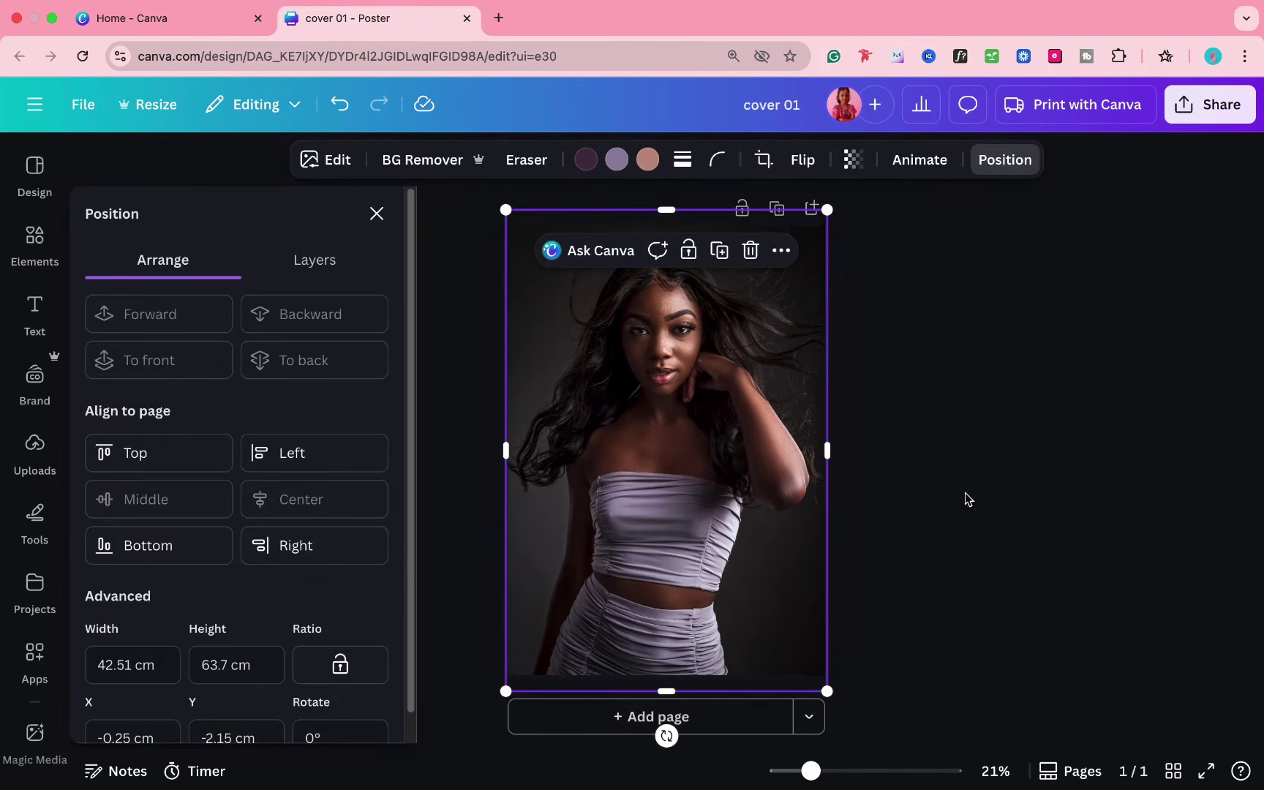
left_click(967, 491)
left_click(967, 491)
- Duplicate the photo exactly over the original and remove the background from the copy
left_click(672, 311)
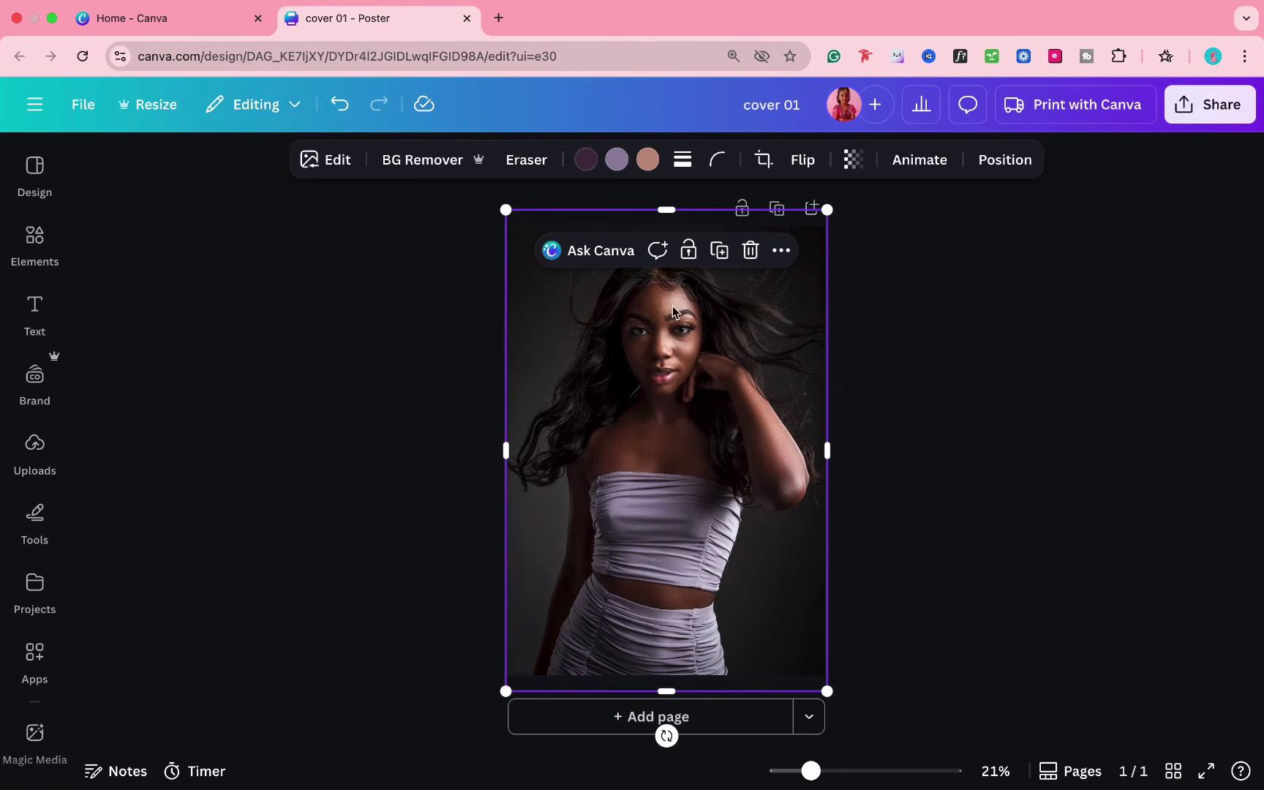
left_click(719, 251)
left_click_drag(703, 427, 698, 423)
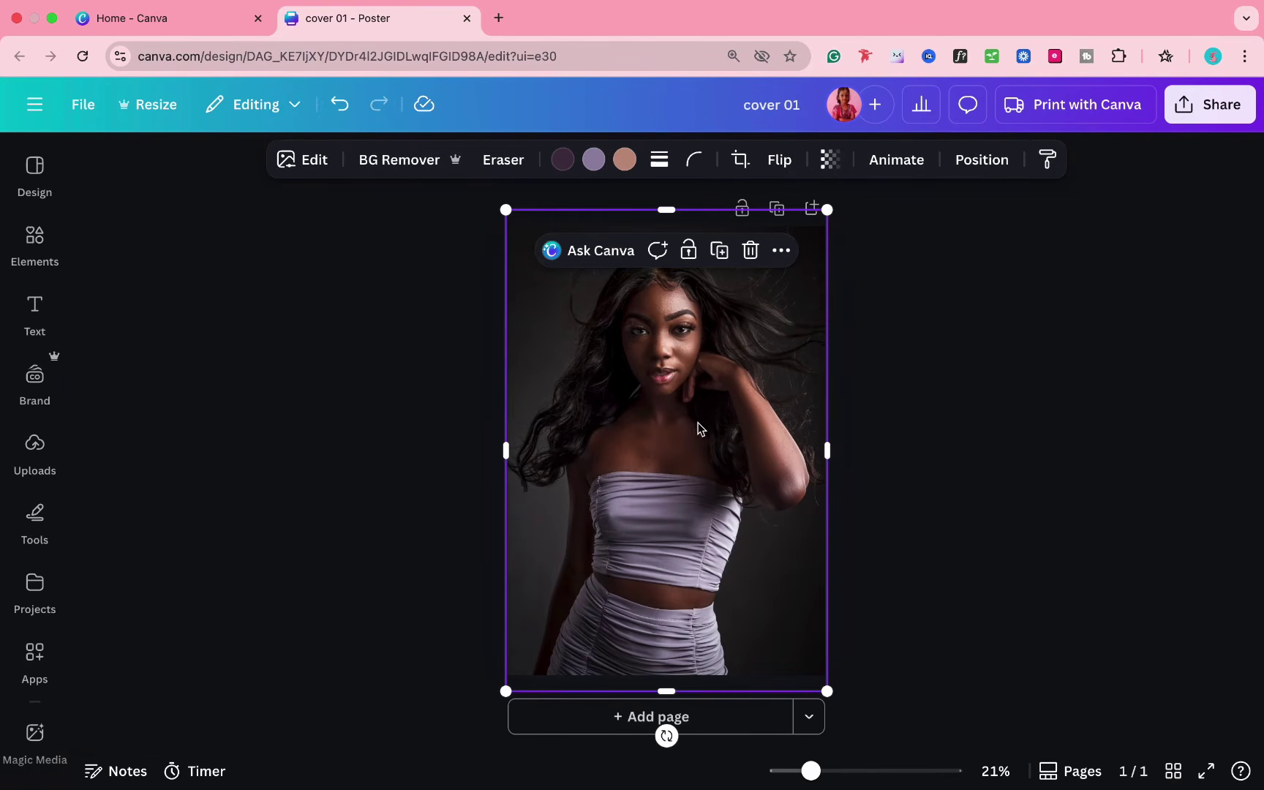
left_click(984, 158)
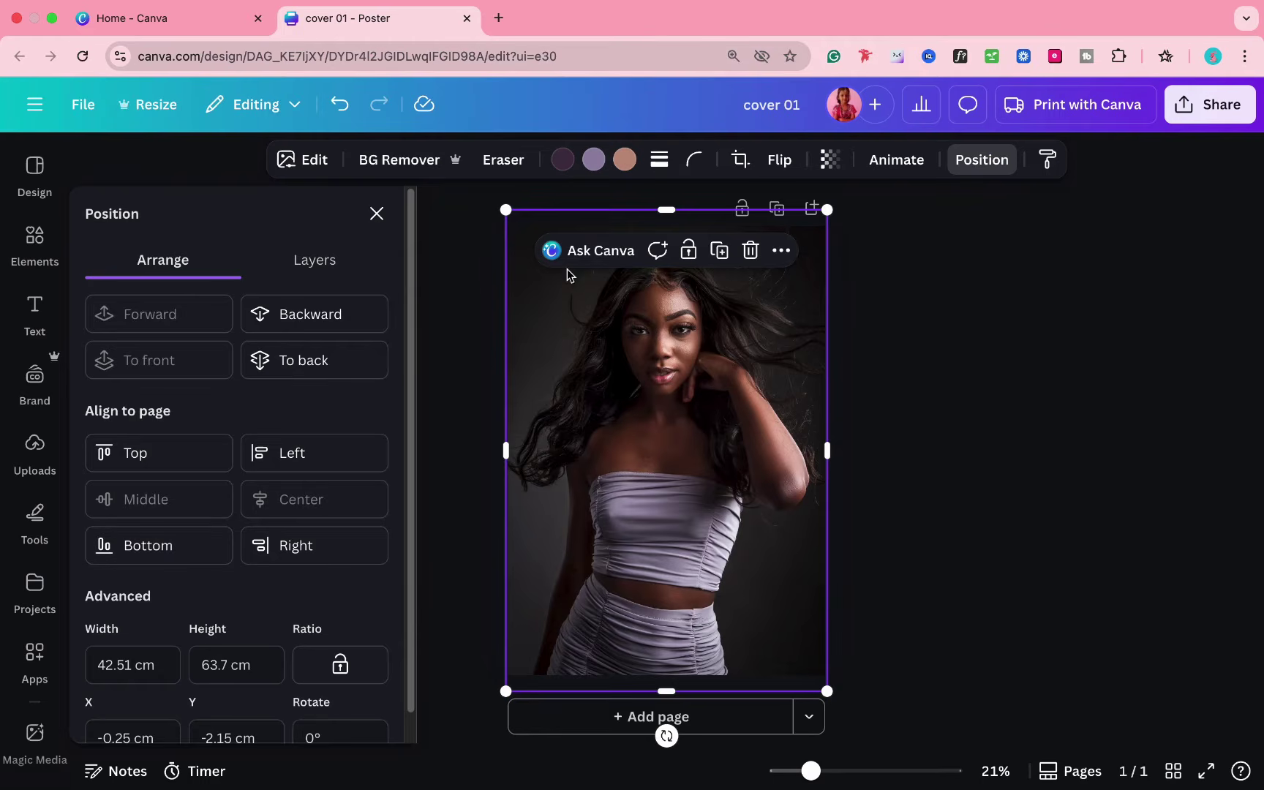
left_click(393, 160)
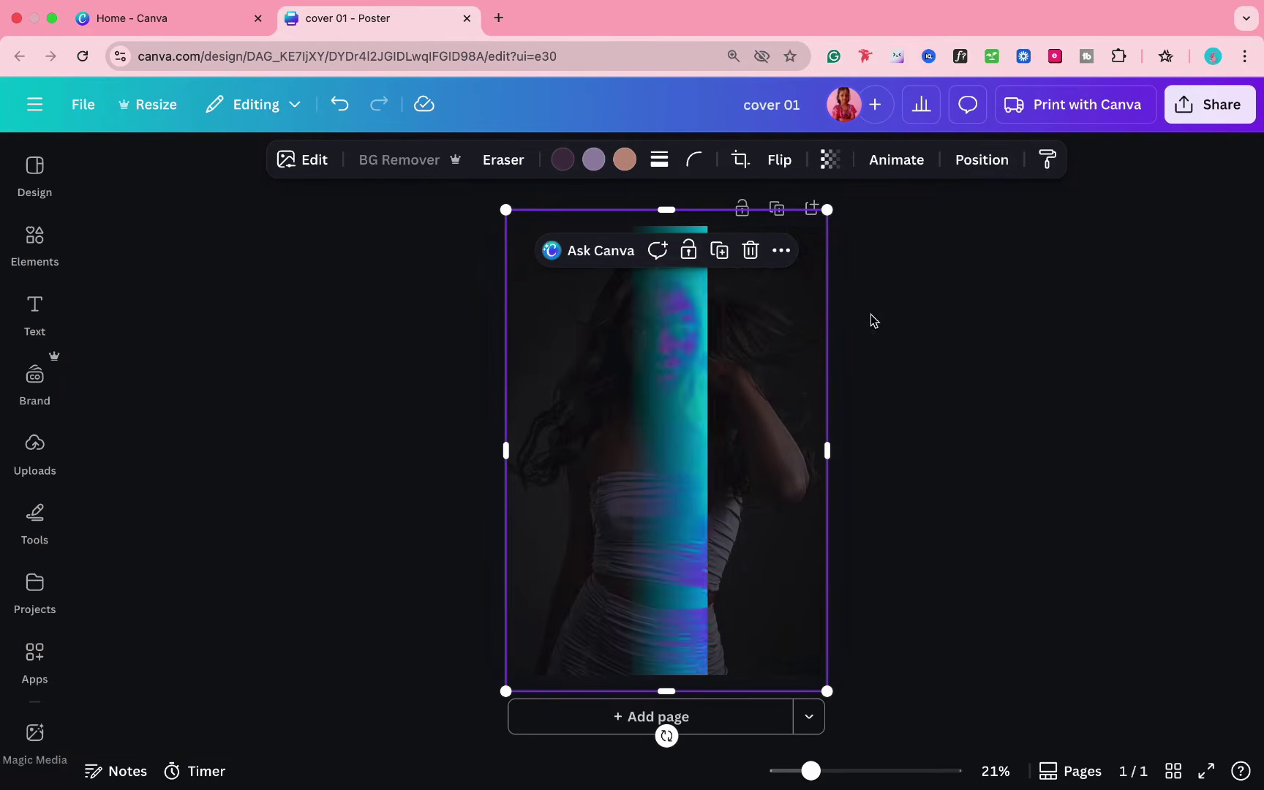
left_click(981, 292)
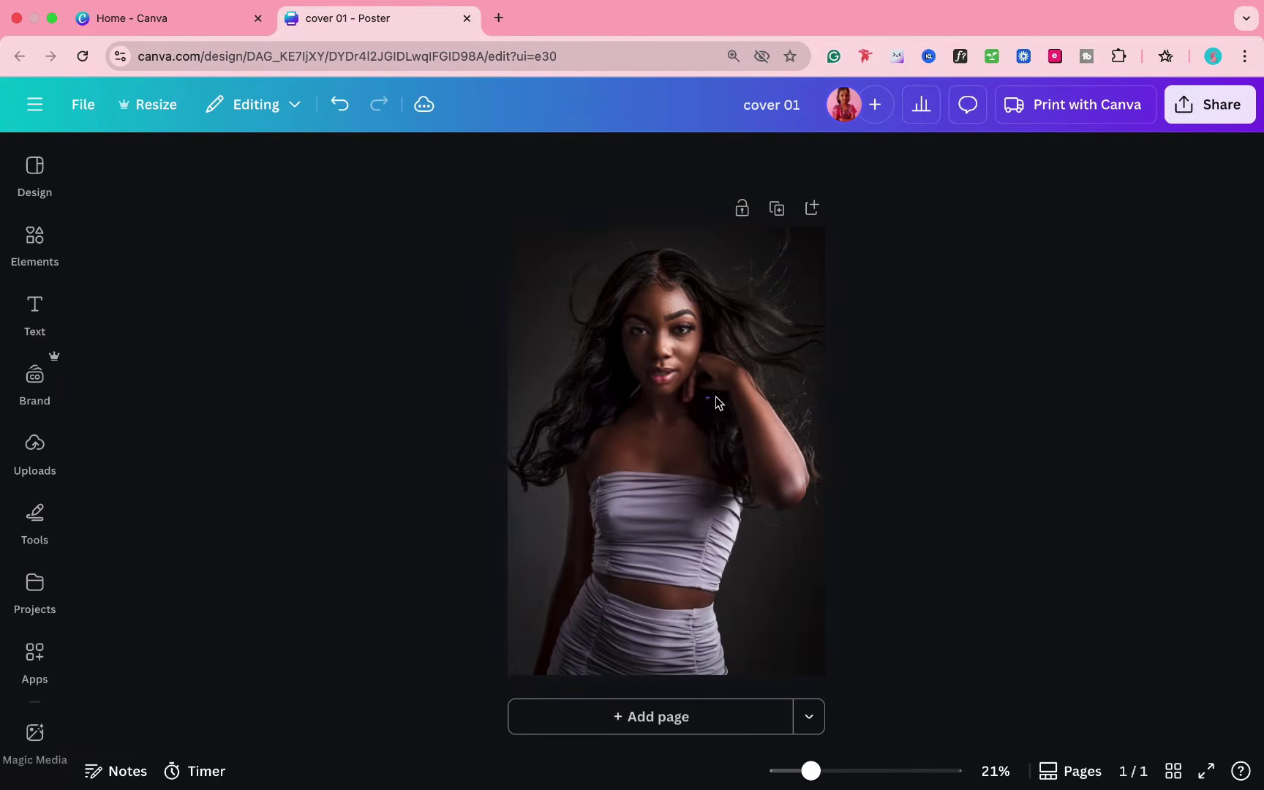
- Shift the cutout copy sideways to check its background removal, and centre it horizontally on the page again
left_click(744, 411)
left_click_drag(743, 410, 765, 424)
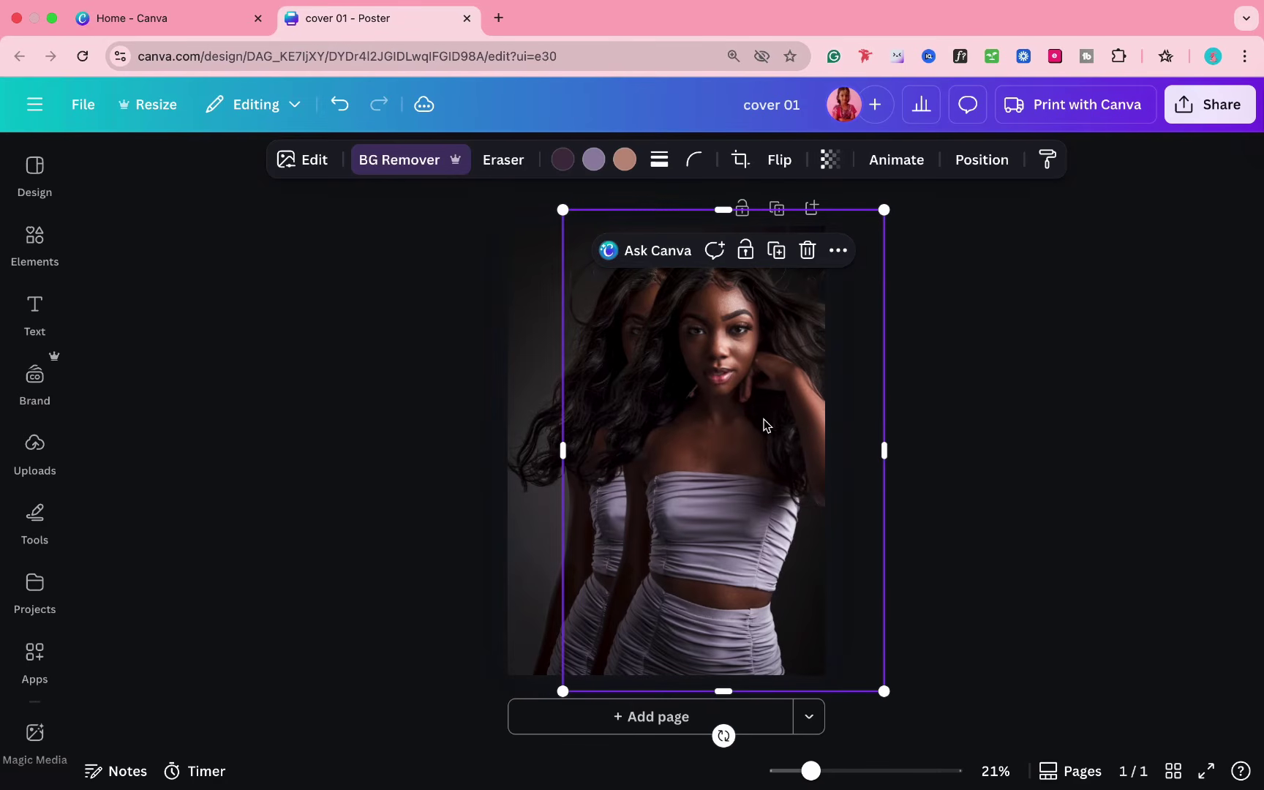
left_click(981, 159)
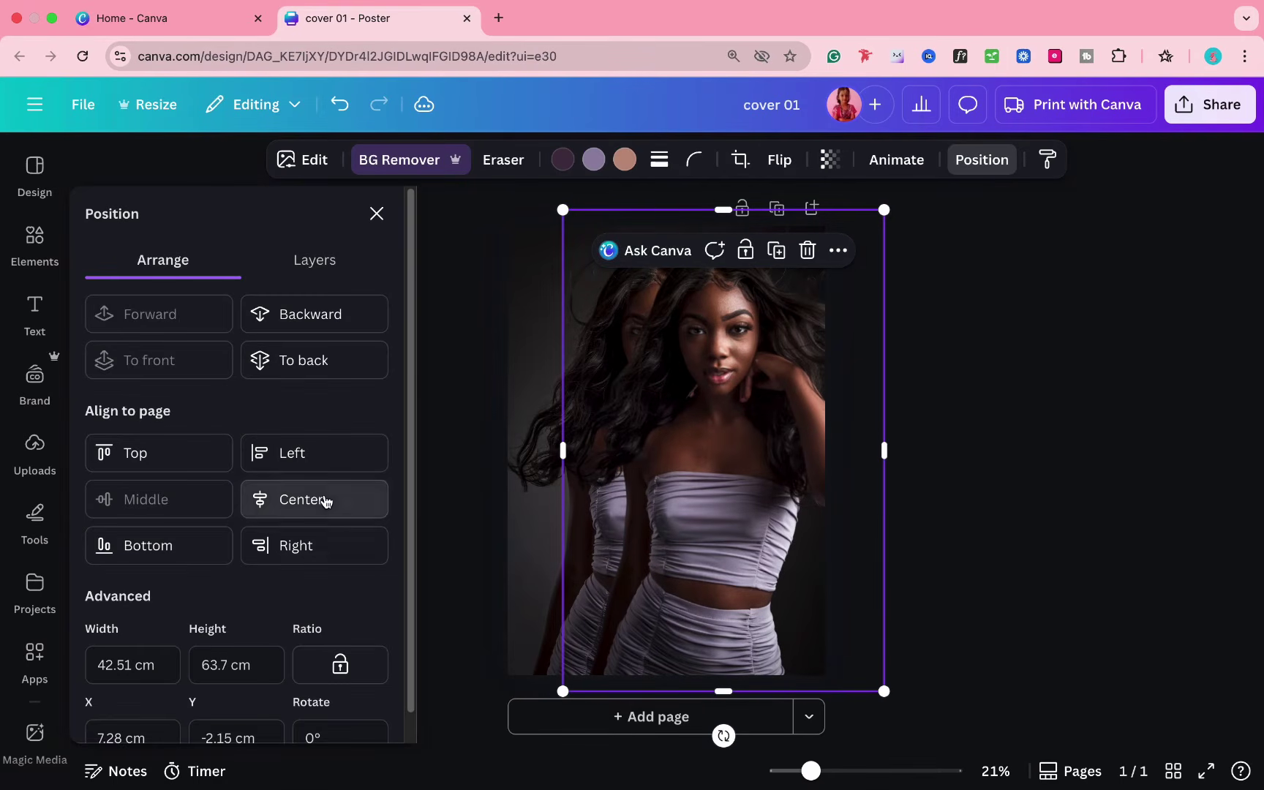
left_click(322, 499)
left_click(945, 334)
left_click(862, 249)
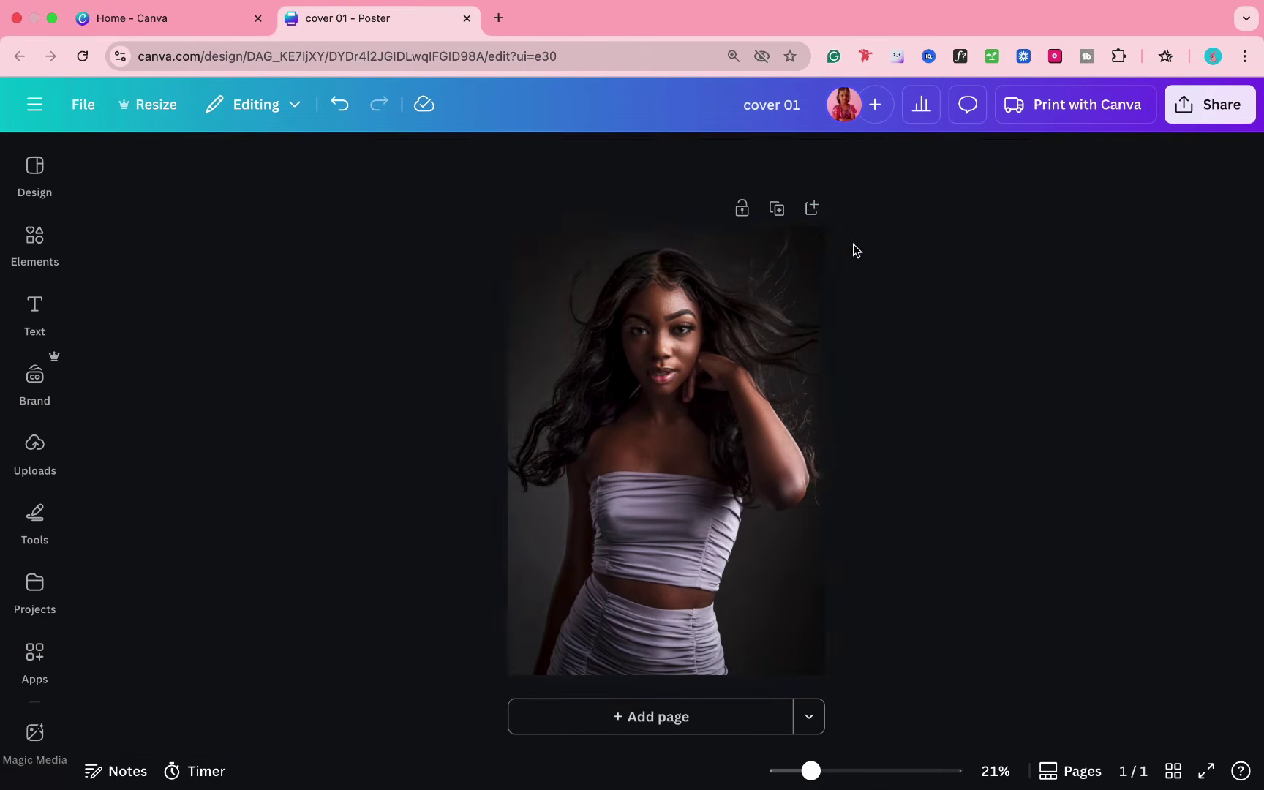
- Duplicate the page with both photo layers as page 2
left_click(777, 210)
left_click(784, 406)
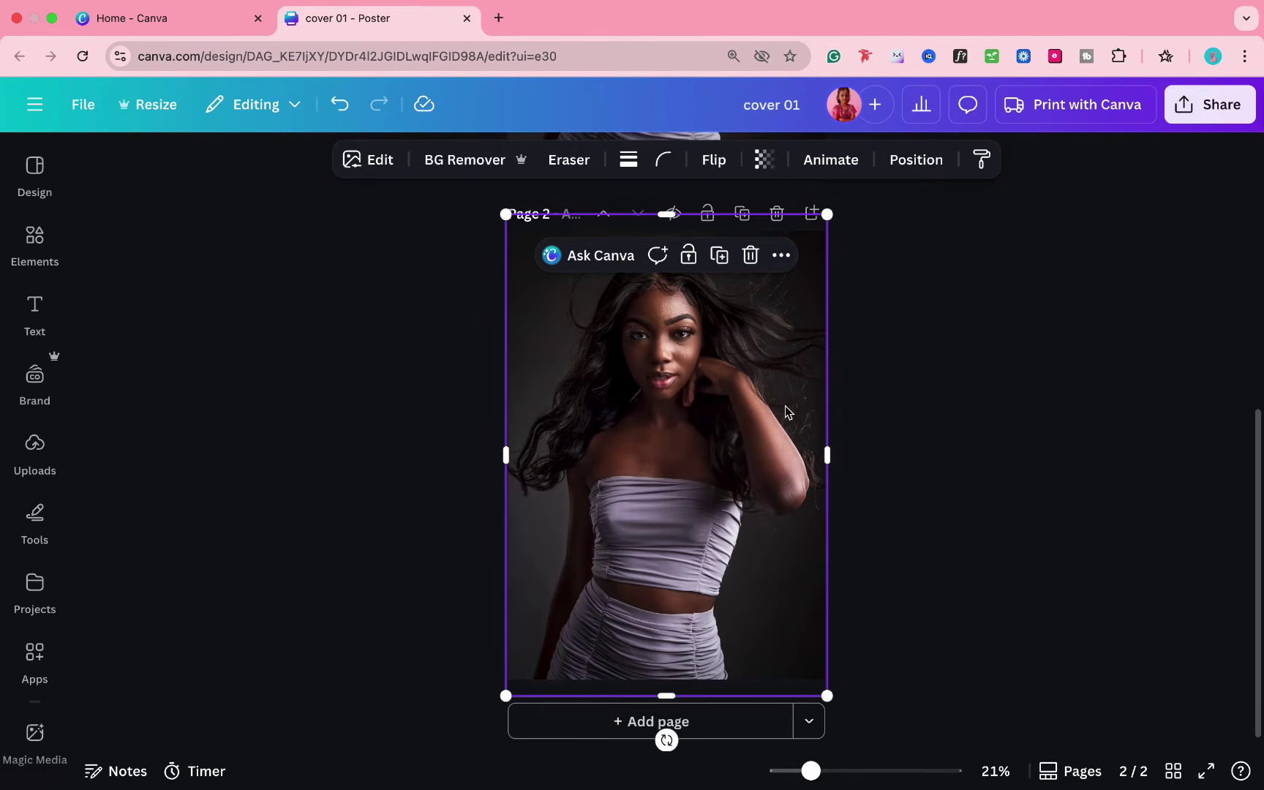
key("Escape")
- Open the full collection of image-editing apps for the model photo on page 2
left_click(646, 408)
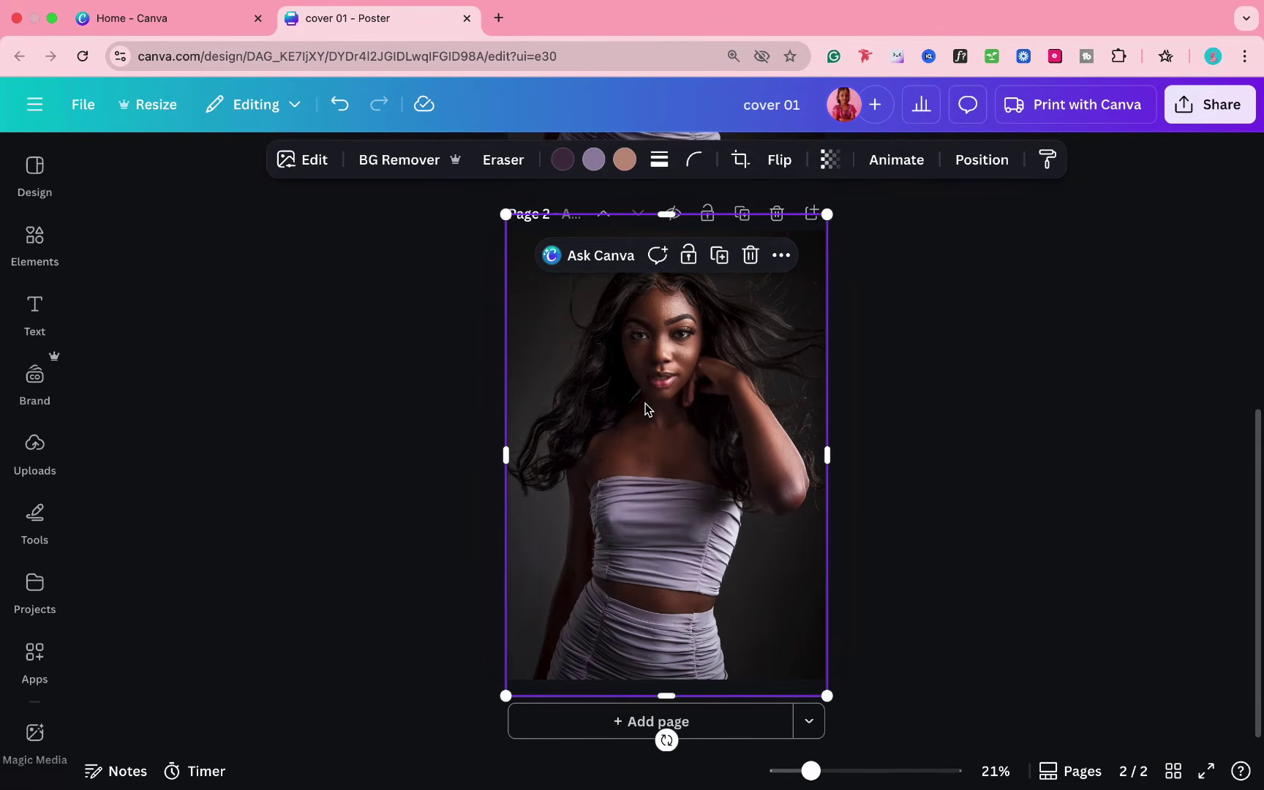
left_click(303, 160)
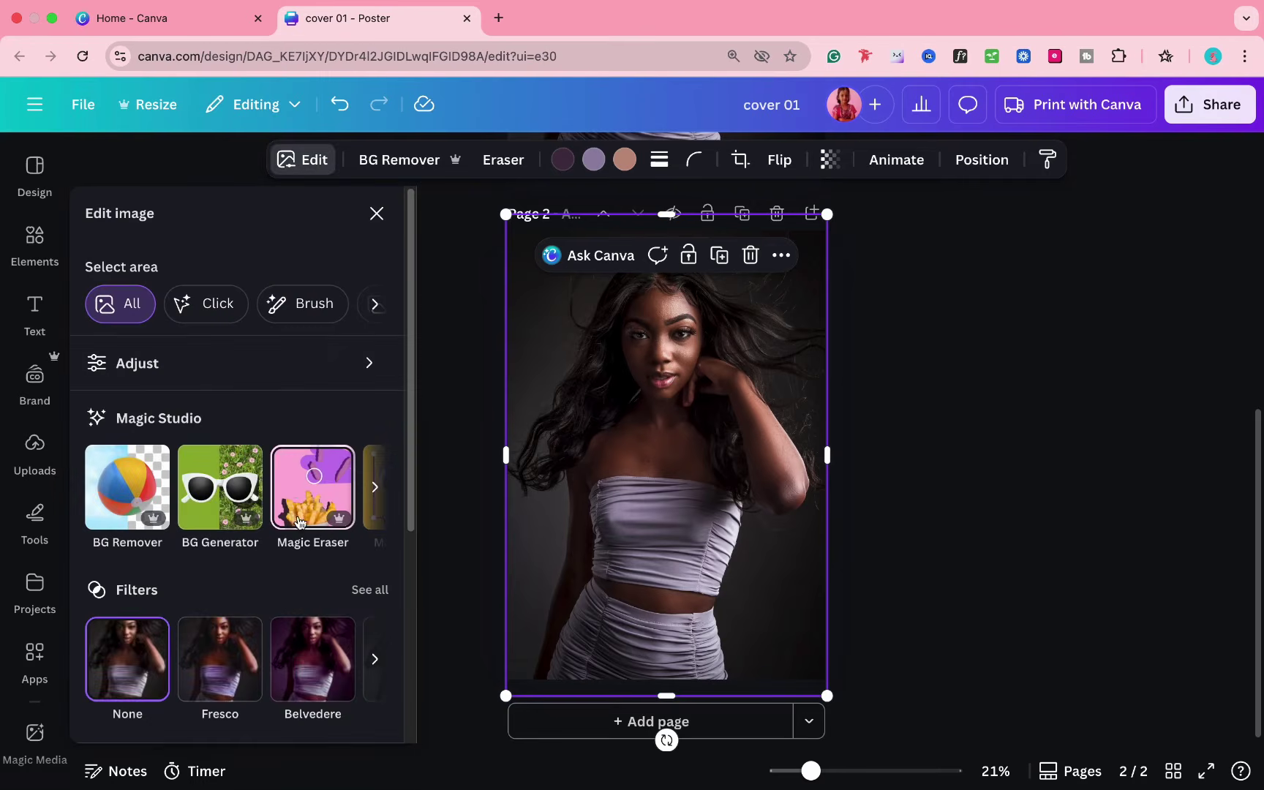
scroll(307, 512, "down", 3)
scroll(310, 556, "down", 3)
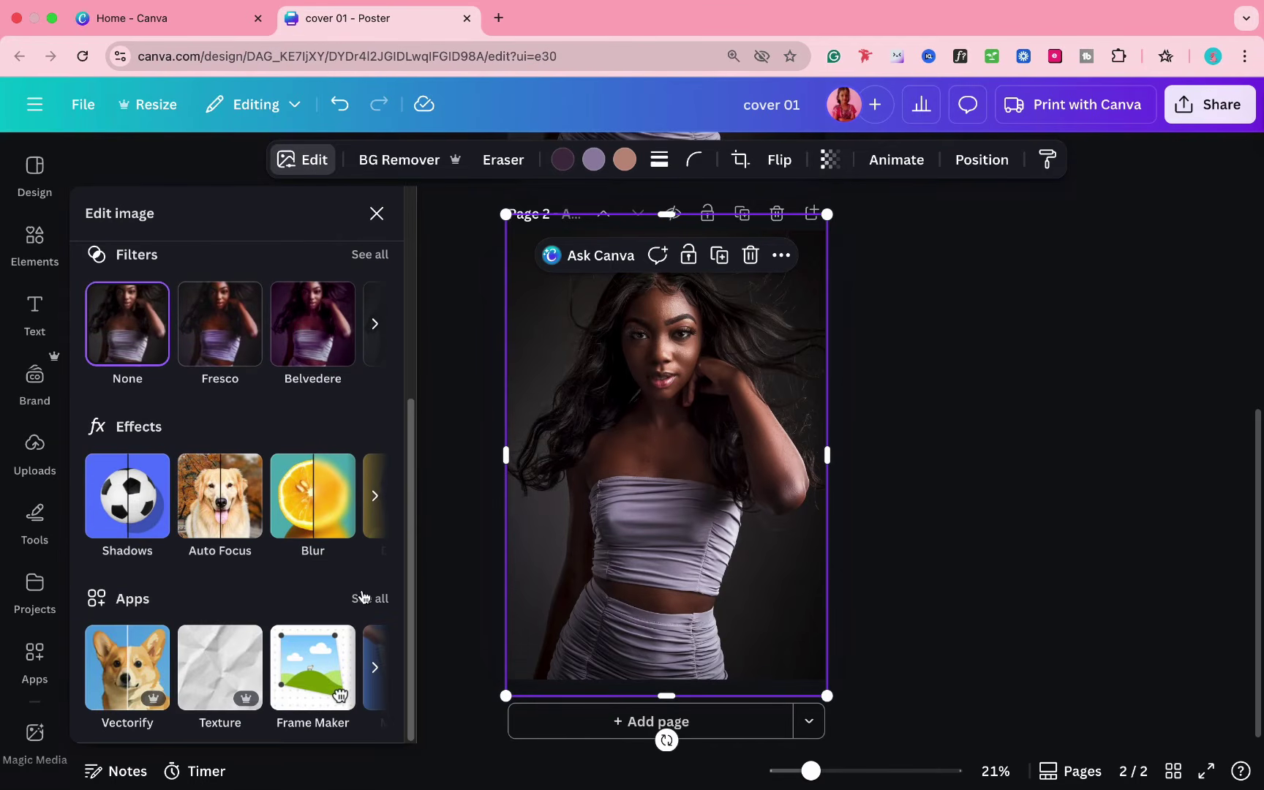
left_click(374, 495)
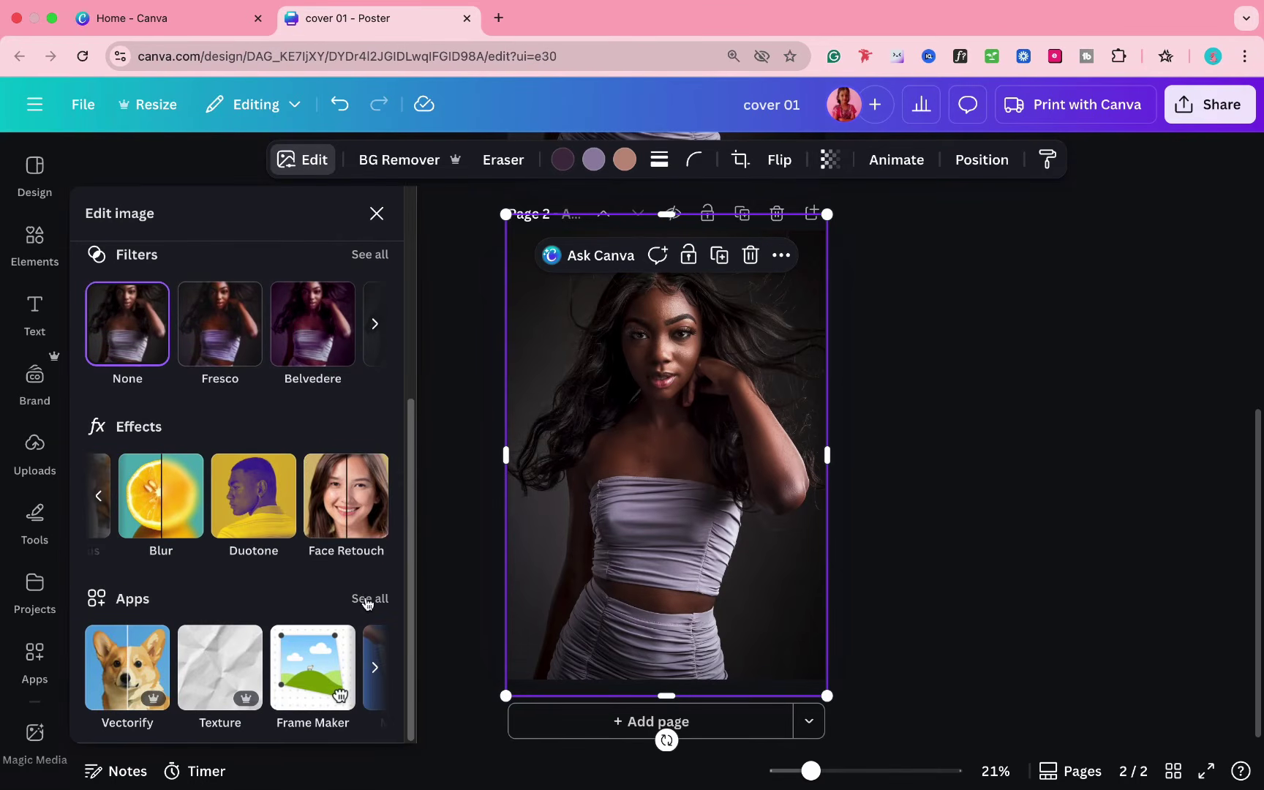
left_click(368, 601)
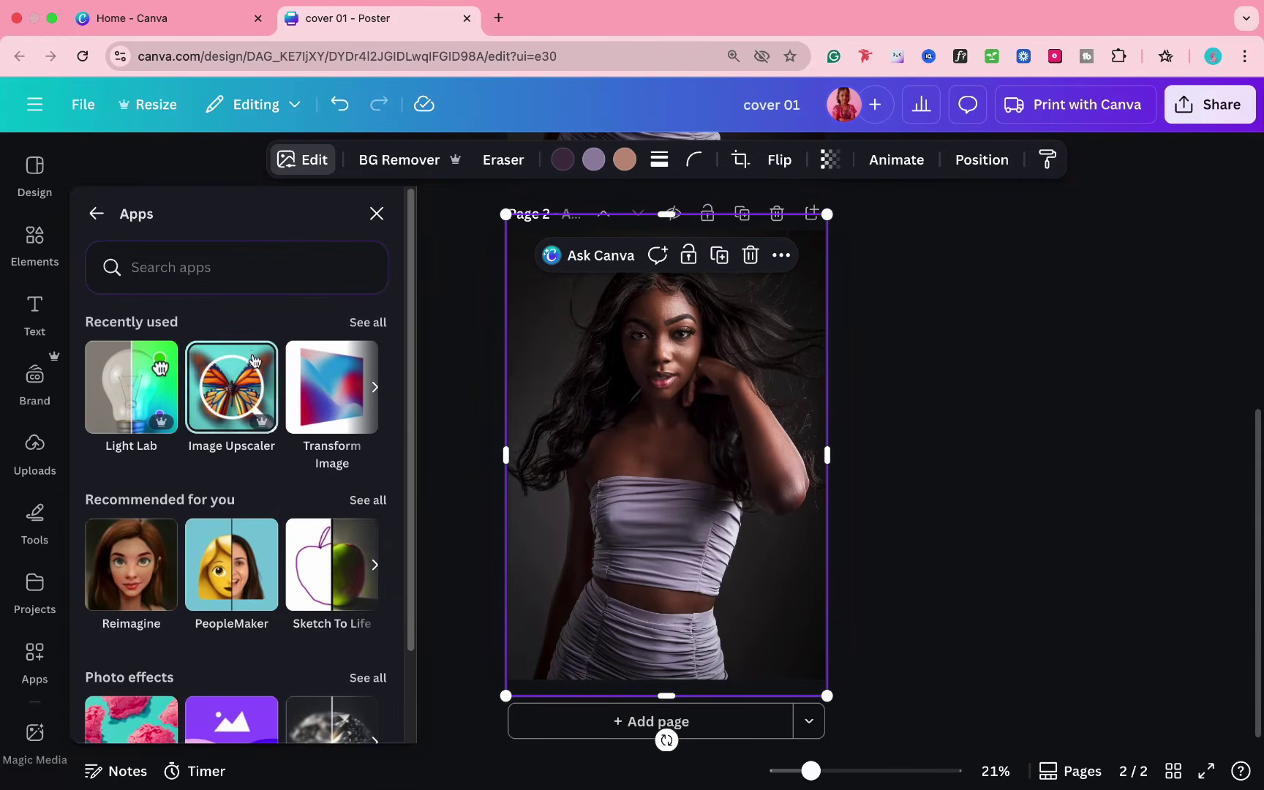
- Browse the complete list of photo effects apps, and return to the apps overview
scroll(284, 509, "down", 3)
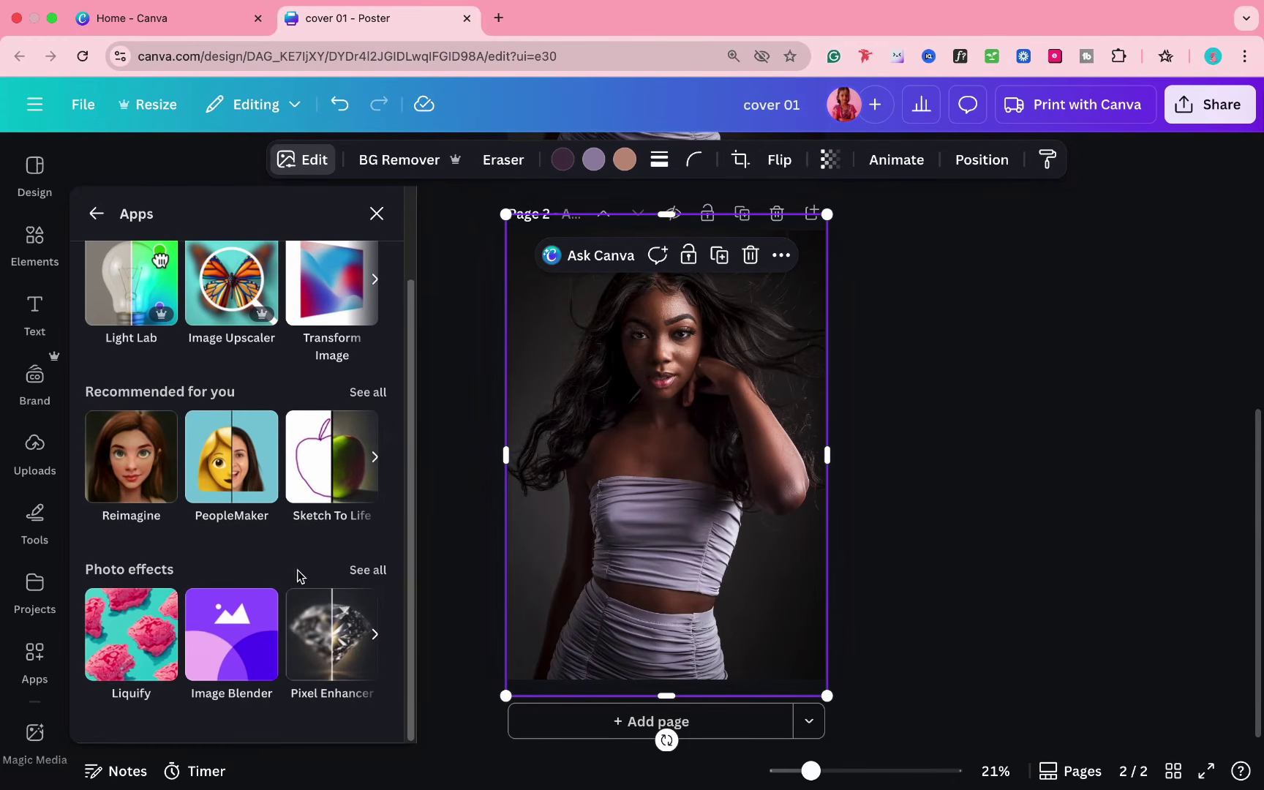
left_click(360, 576)
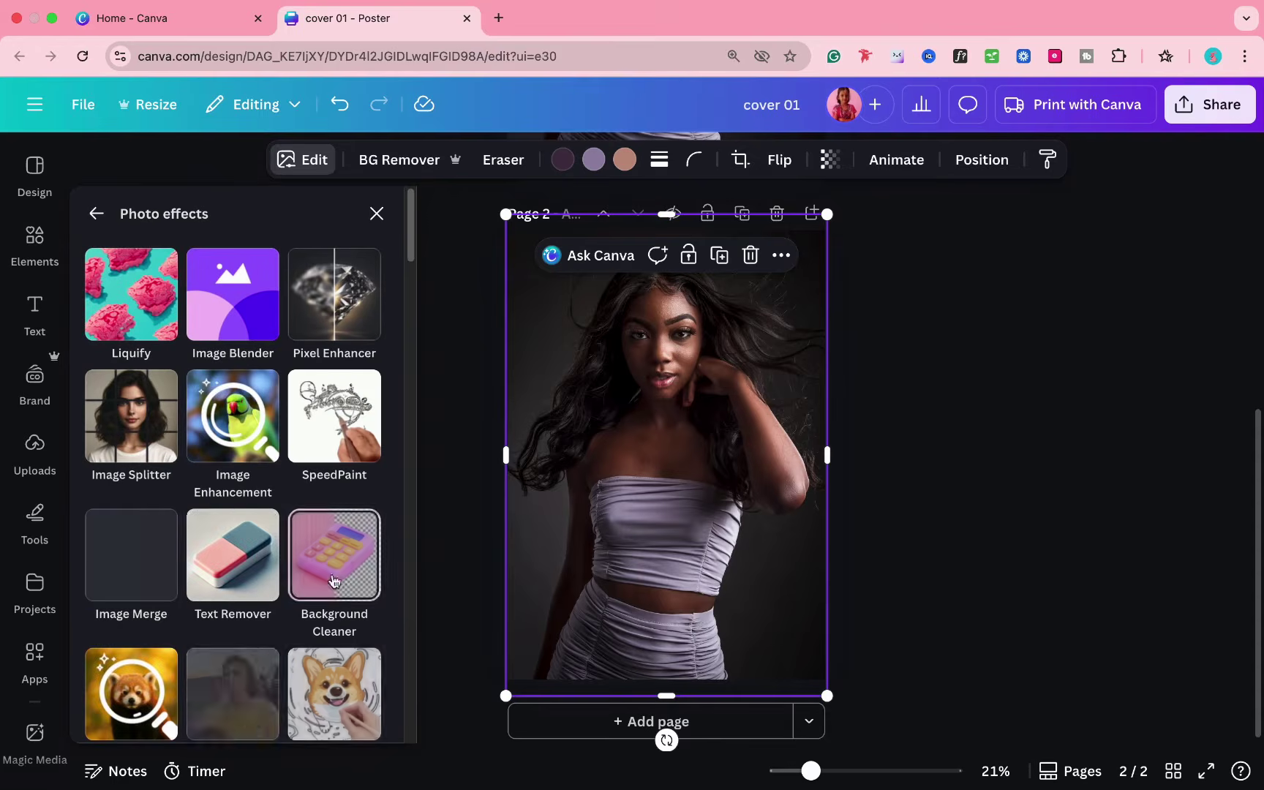
scroll(233, 515, "down", 8)
scroll(233, 516, "down", 8)
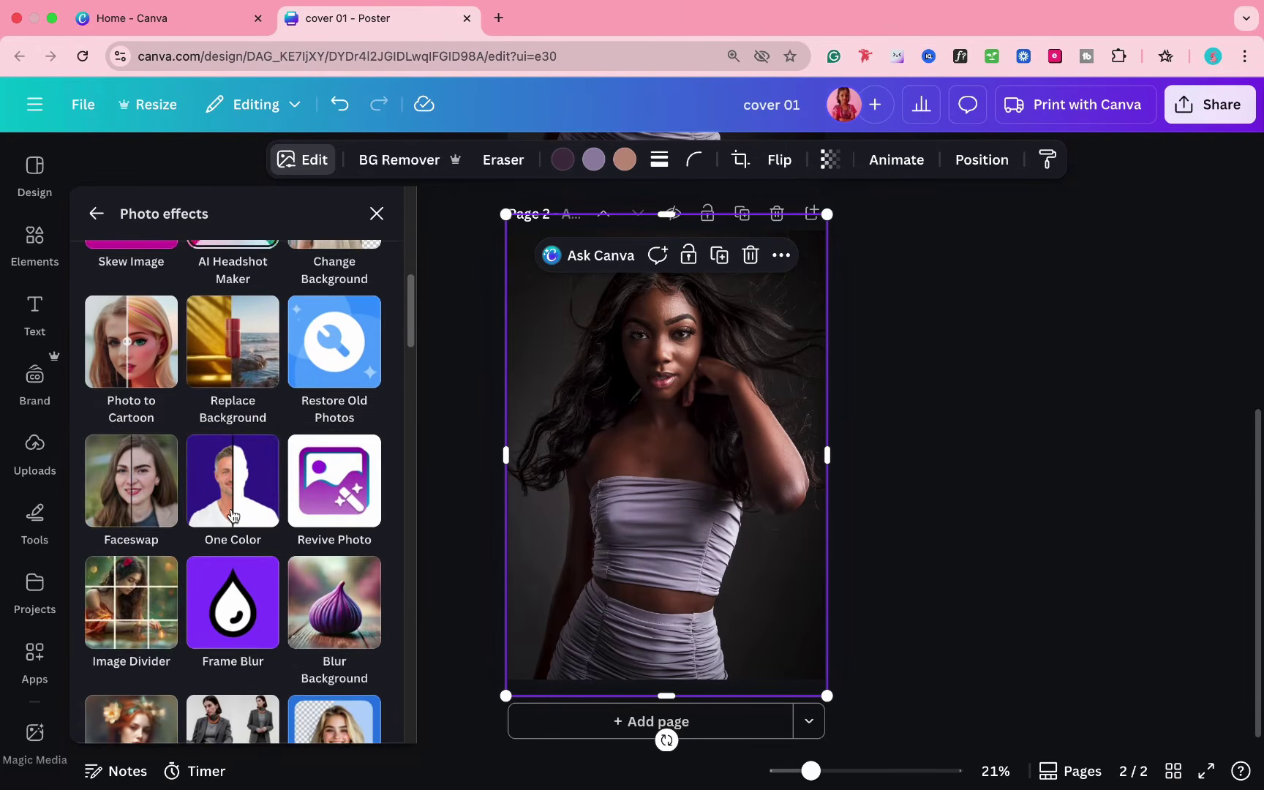
scroll(233, 580, "down", 7)
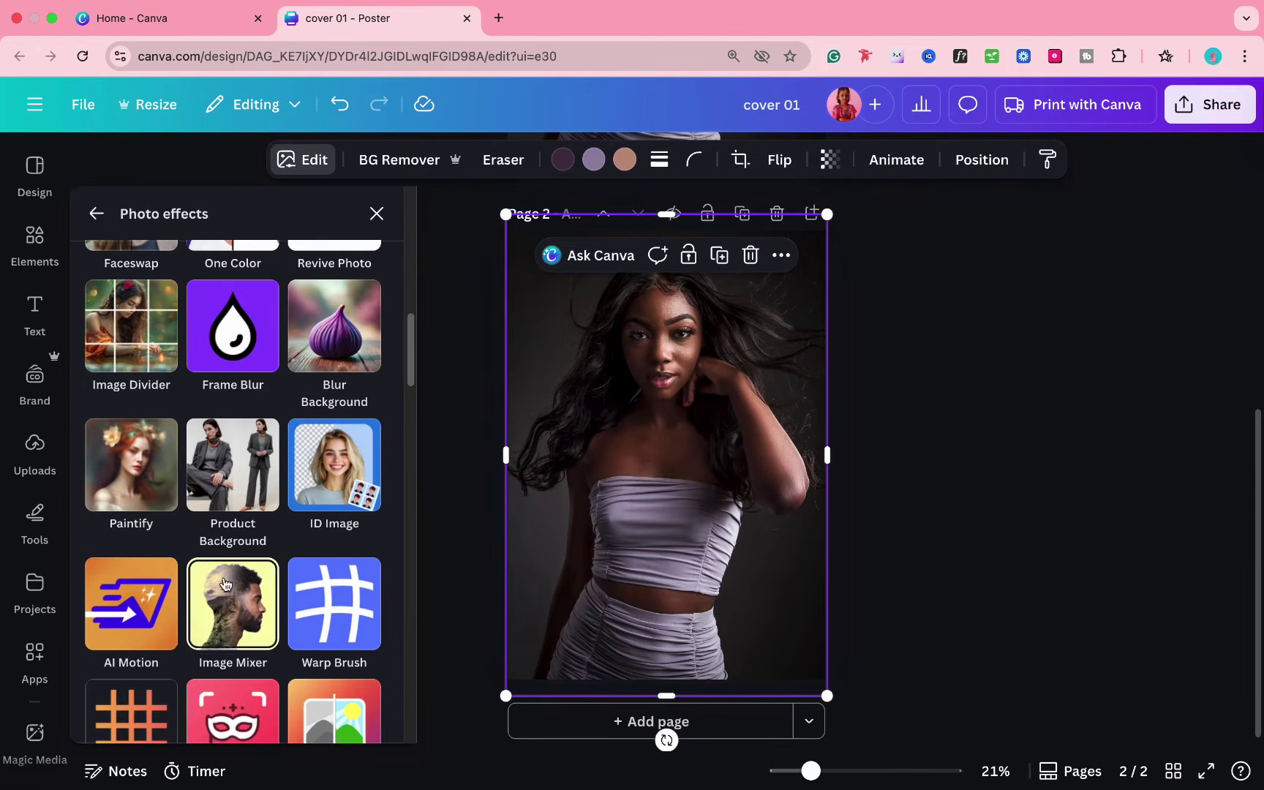
scroll(233, 580, "down", 17)
scroll(240, 557, "down", 9)
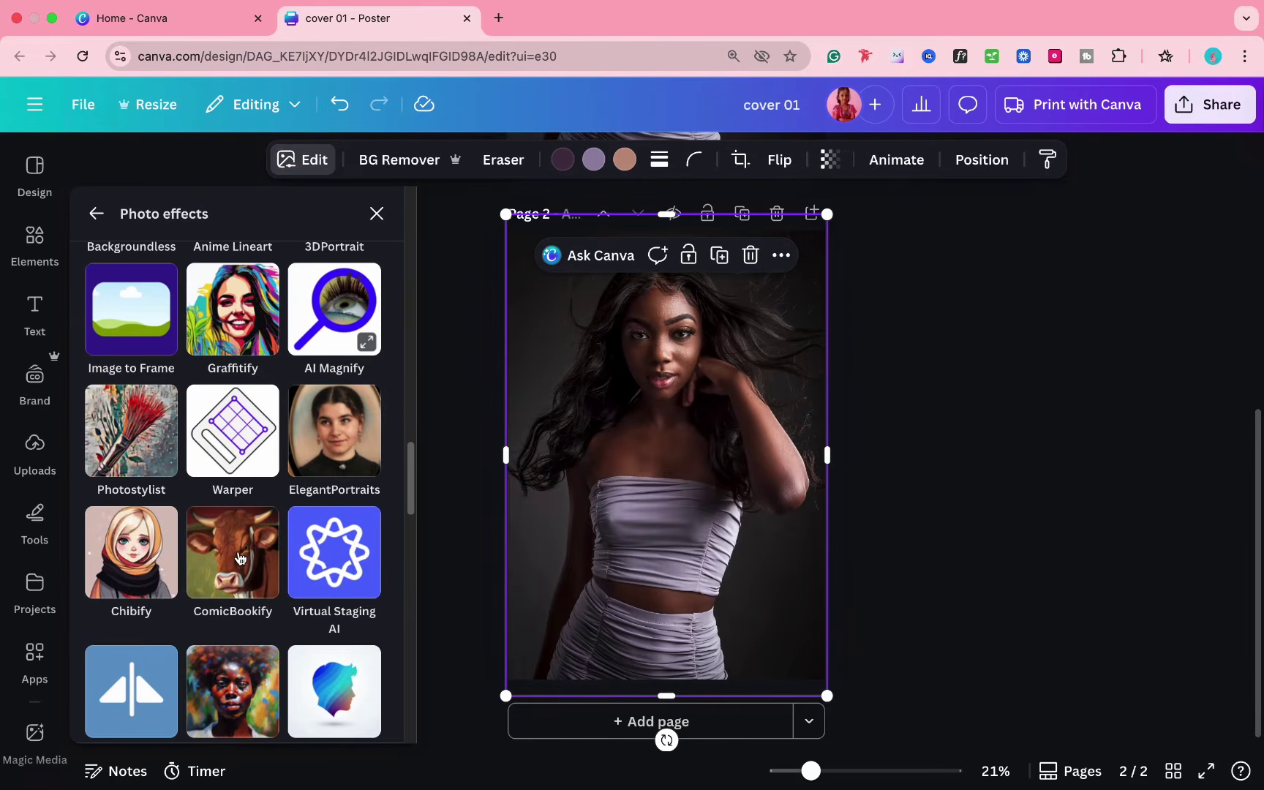
scroll(194, 487, "down", 20)
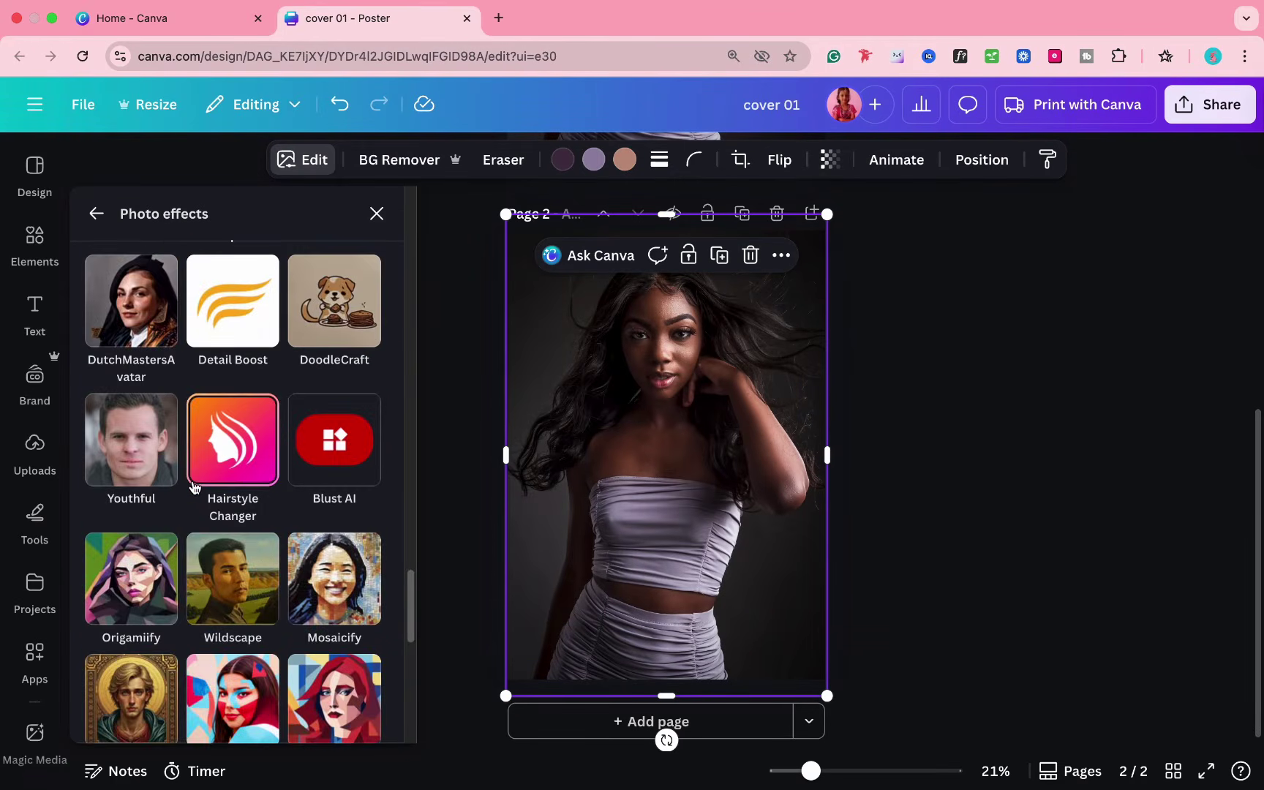
scroll(194, 487, "up", 8)
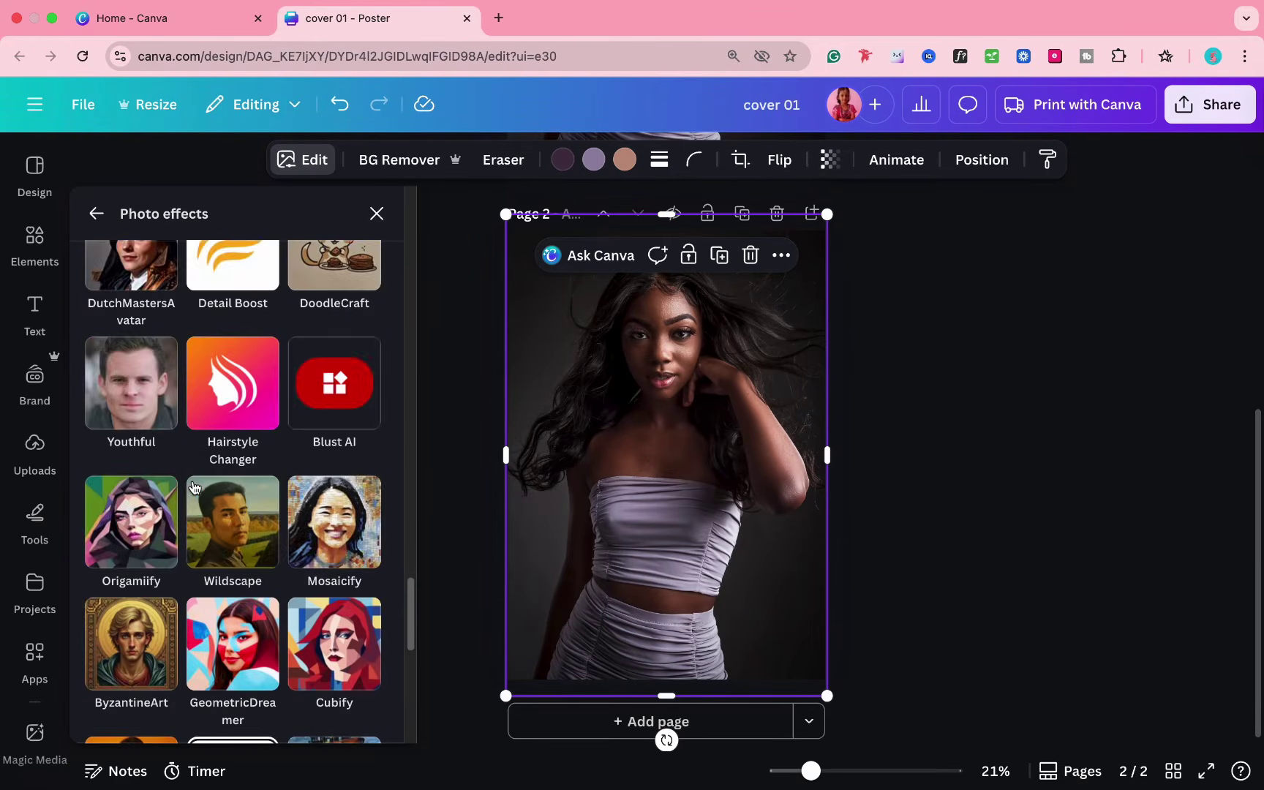
scroll(193, 486, "down", 15)
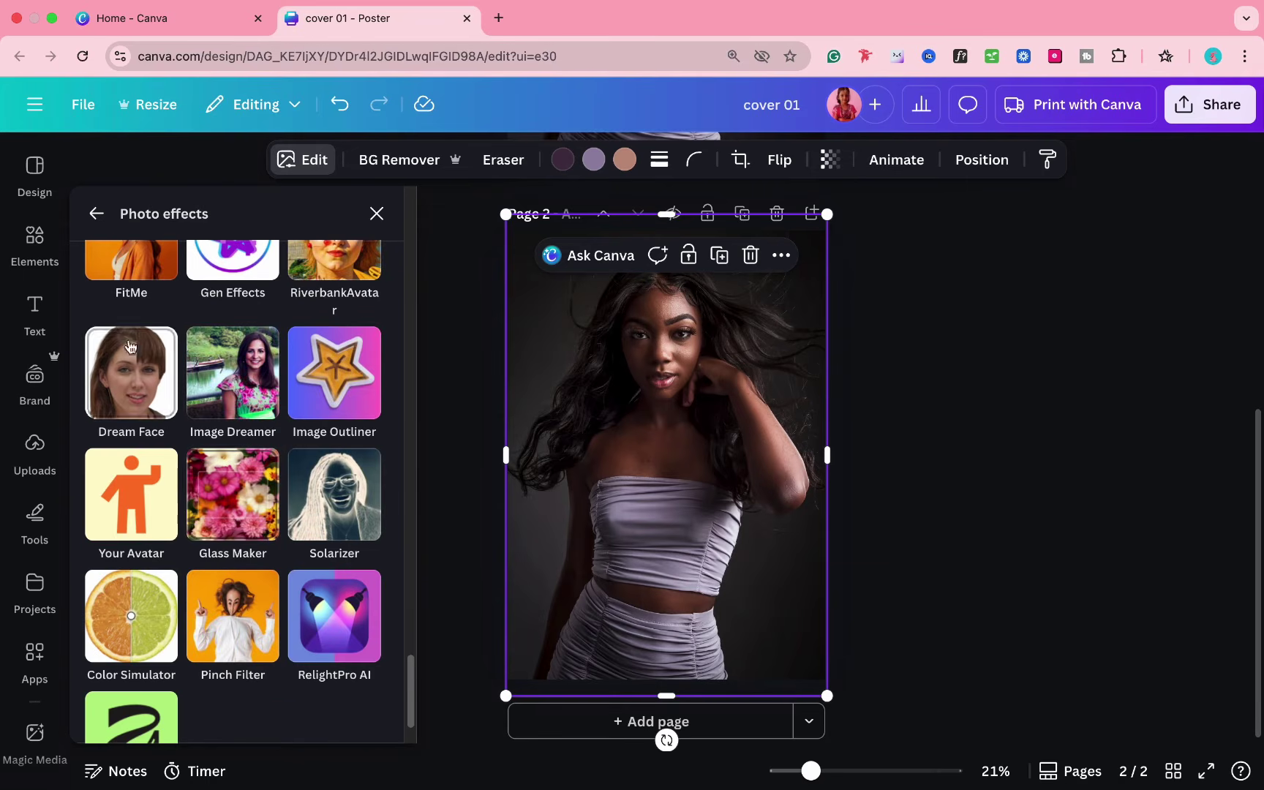
left_click(97, 215)
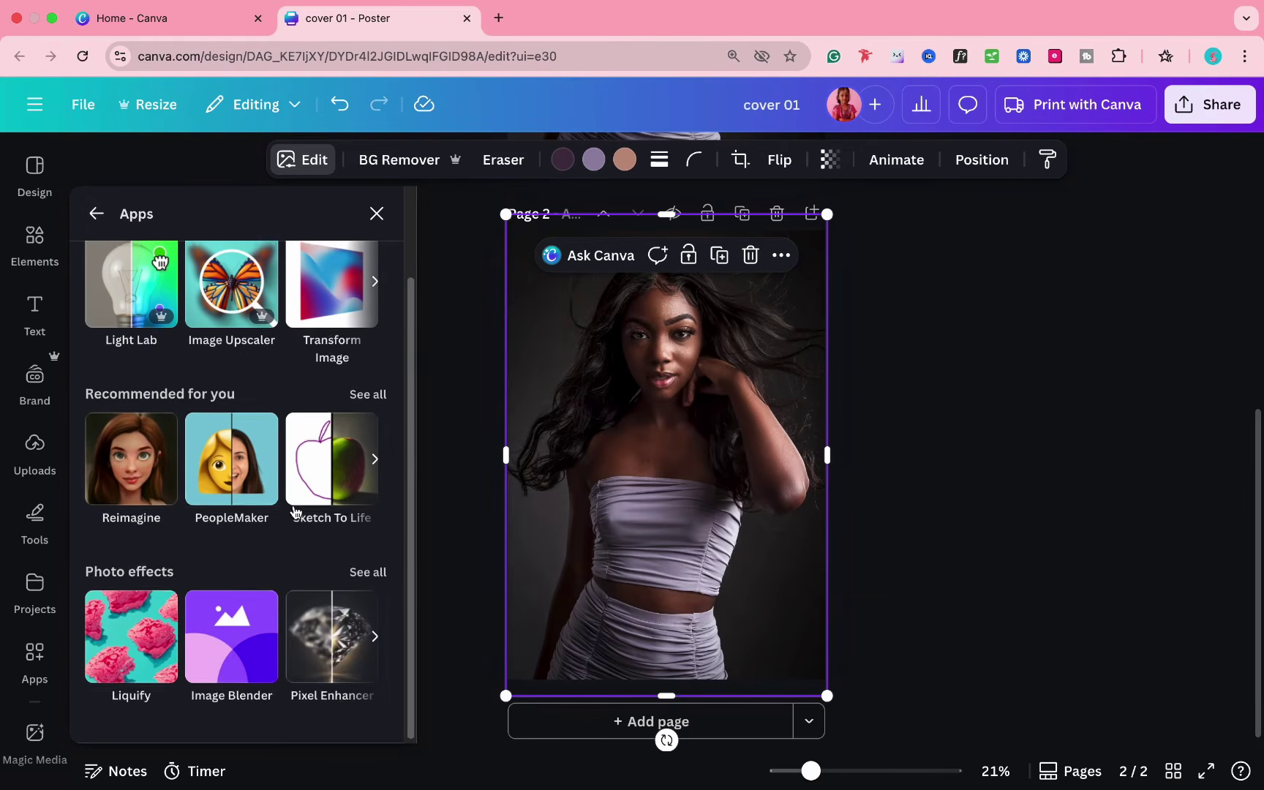
scroll(249, 378, "up", 3)
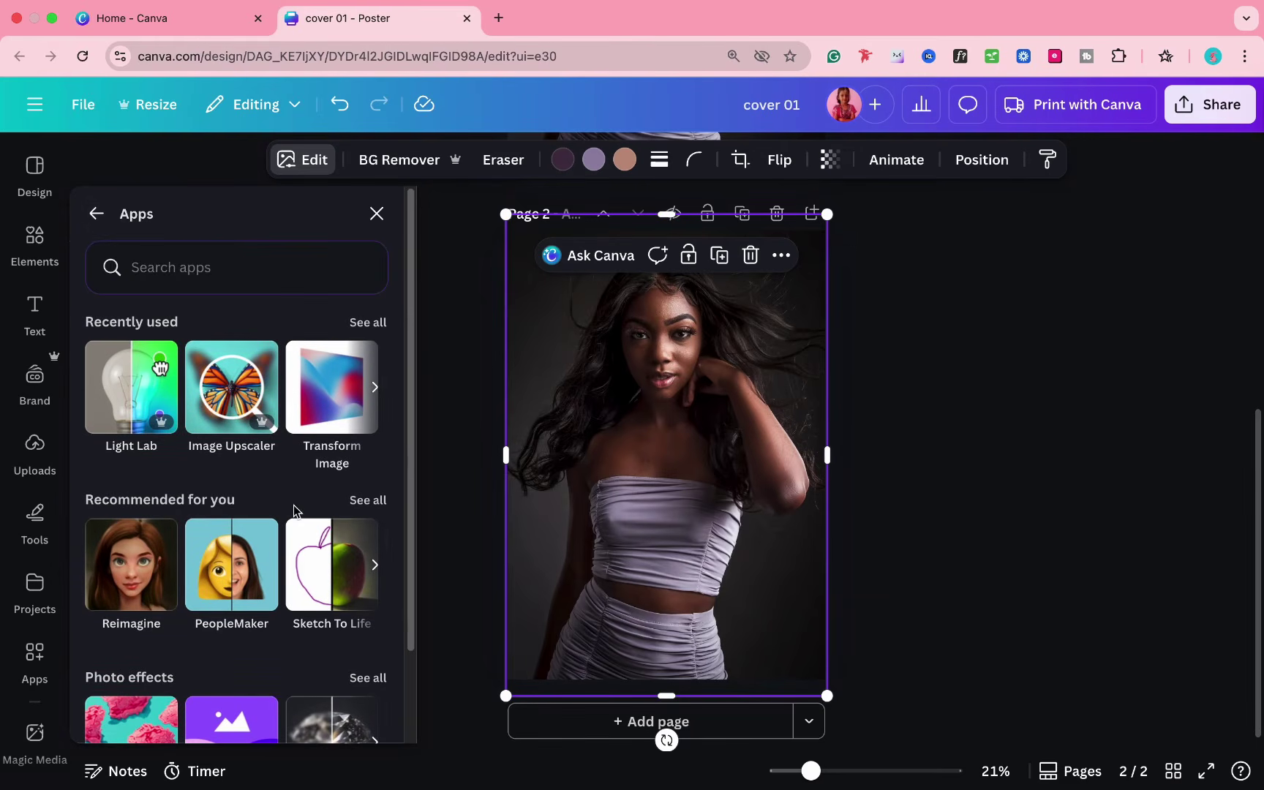
- Open the Screen app for the page 2 photo from the full list of recently used apps
left_click(365, 323)
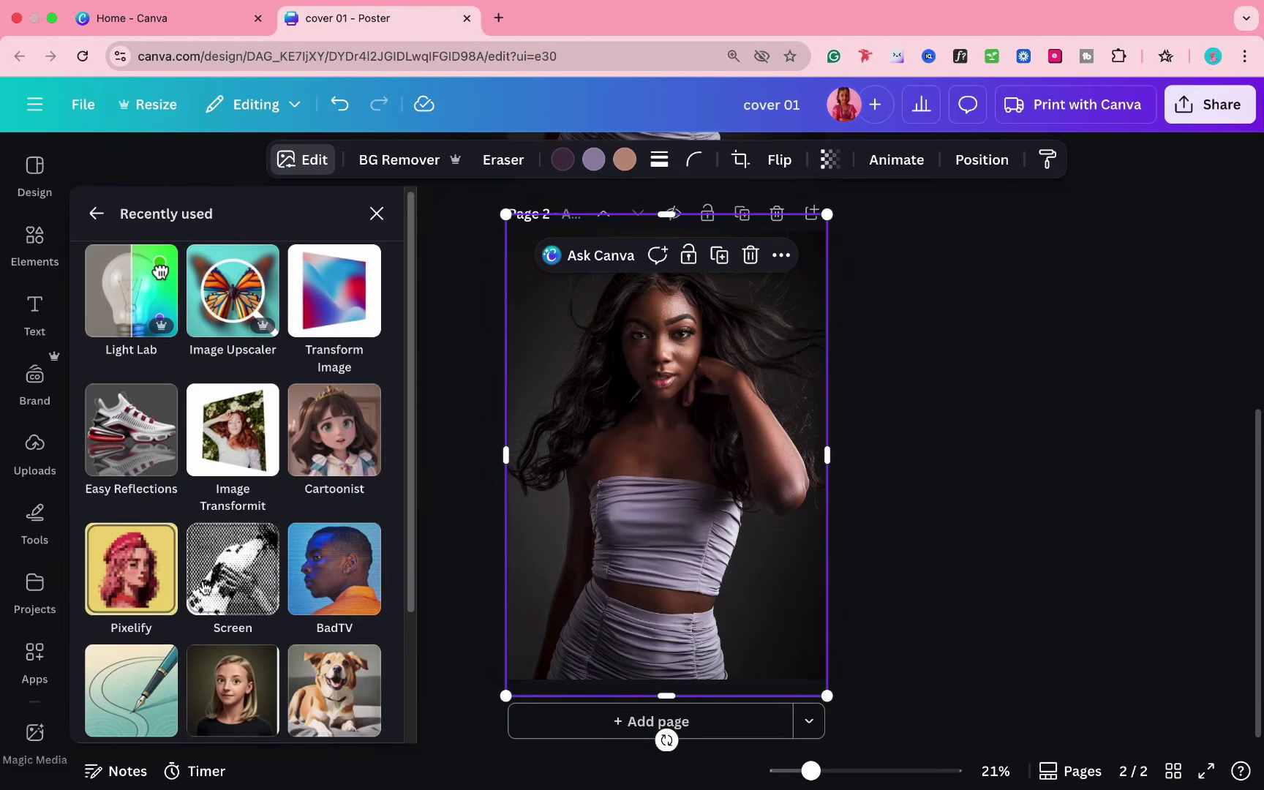
scroll(203, 588, "down", 2)
left_click(226, 476)
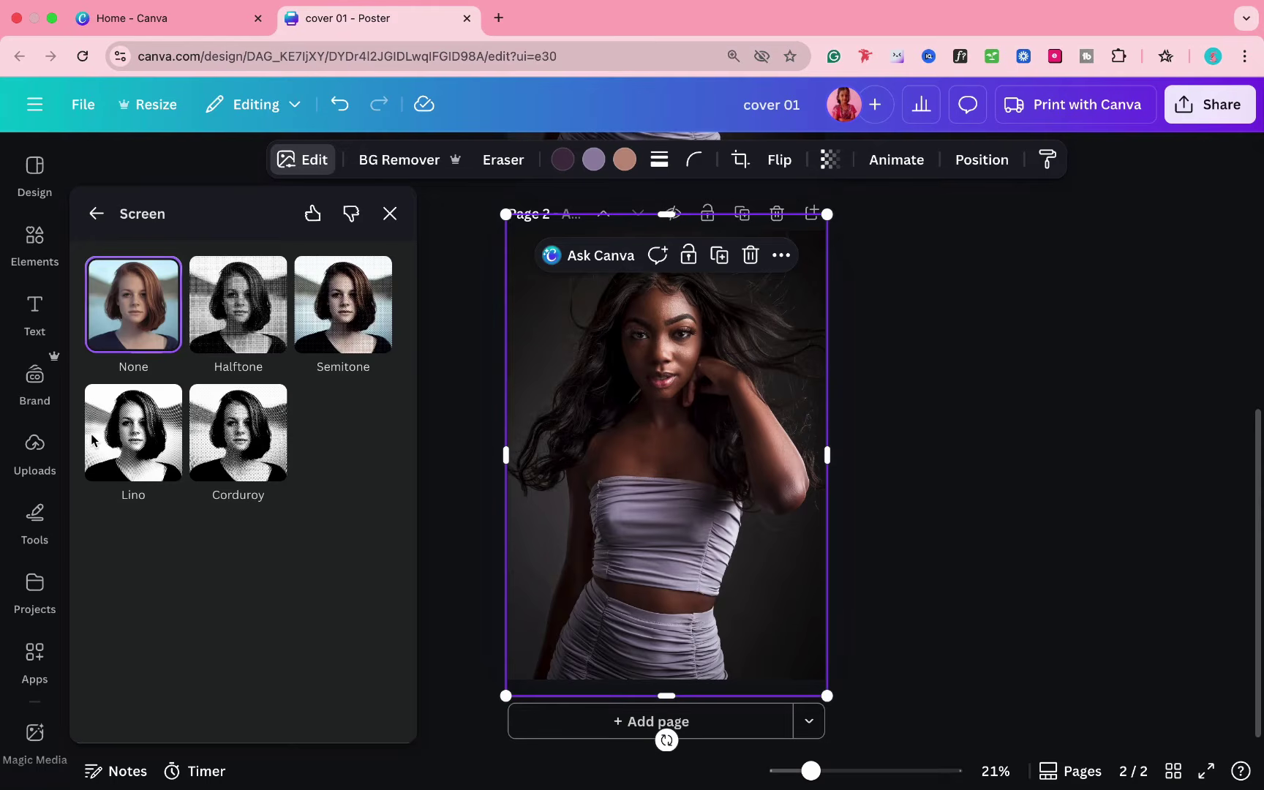
- Compare the Lino and Semitone screen styles on the photo and choose Halftone
left_click(132, 474)
left_click(258, 289)
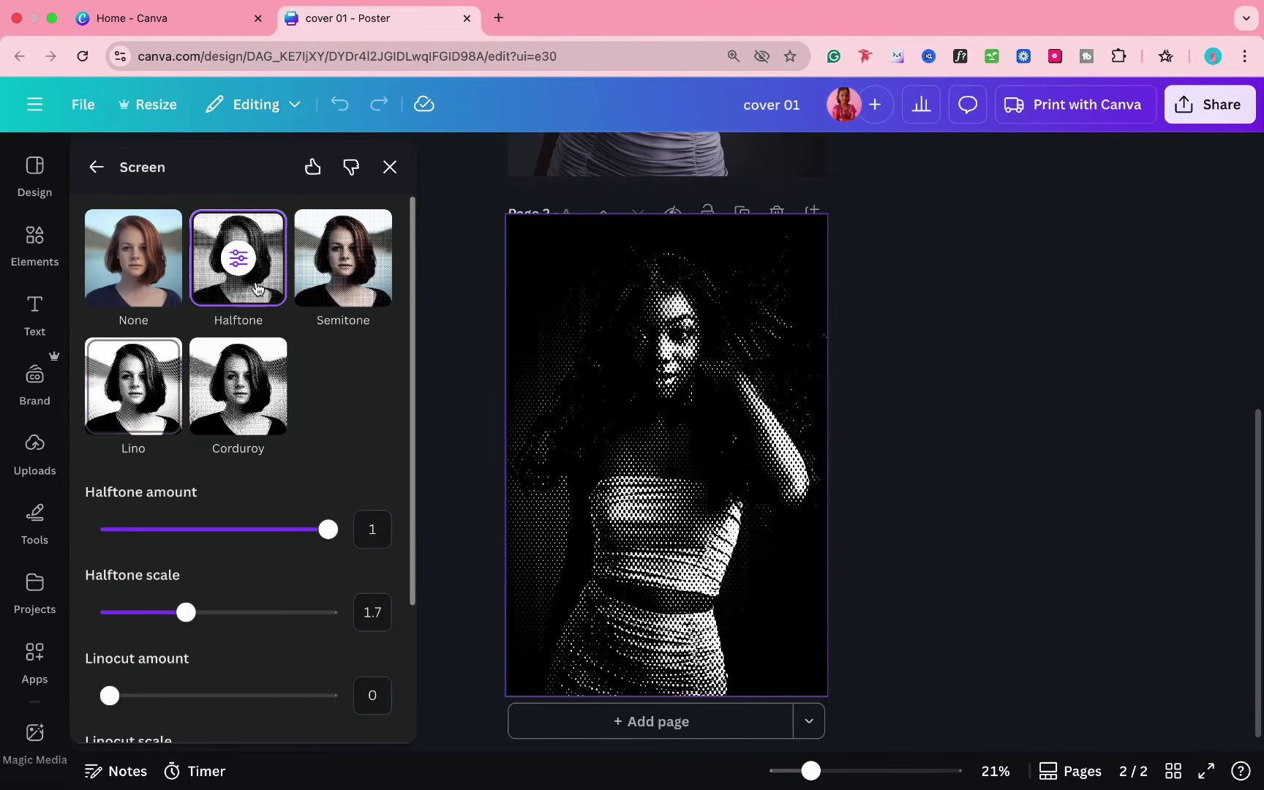
left_click(358, 280)
left_click(257, 282)
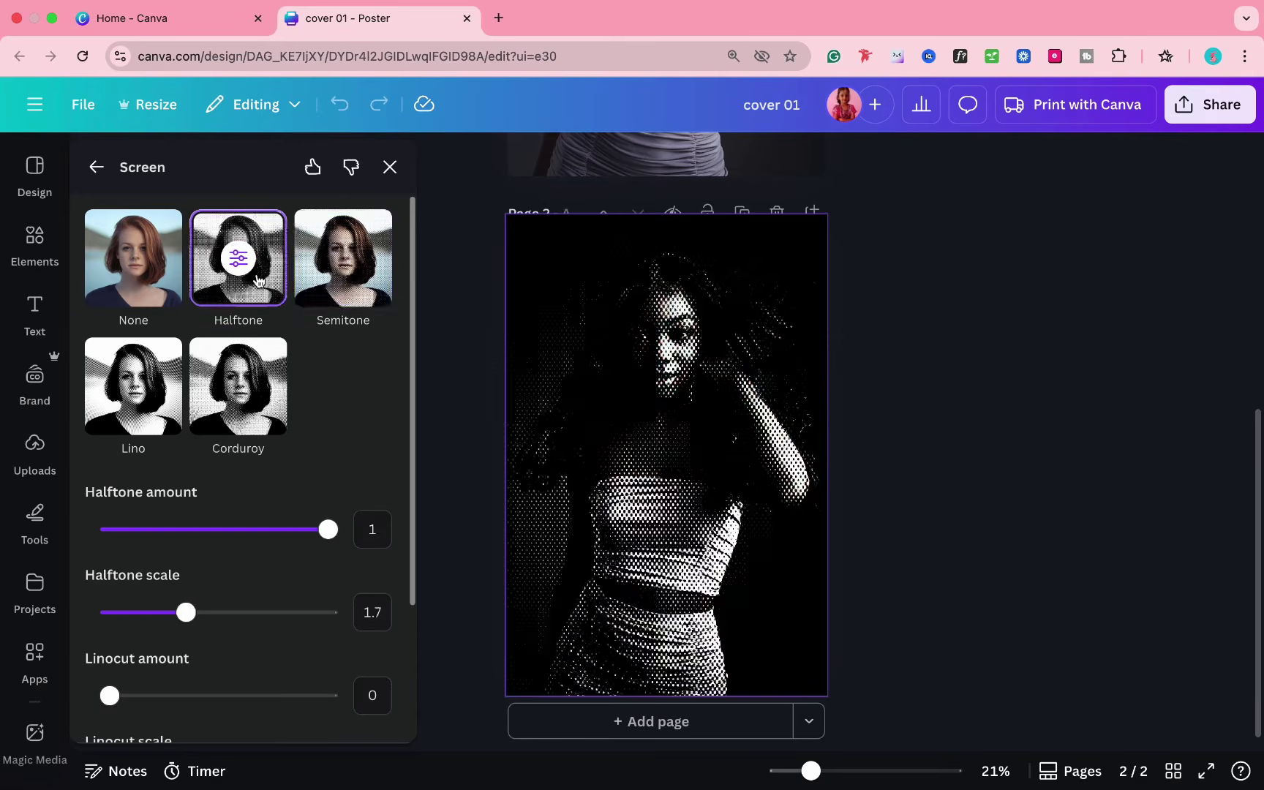
- Tune the Halftone style to halftone amount 1, halftone scale 2.95, linocut amount 0 and linocut scale 0.93
left_click_drag(209, 525, 466, 545)
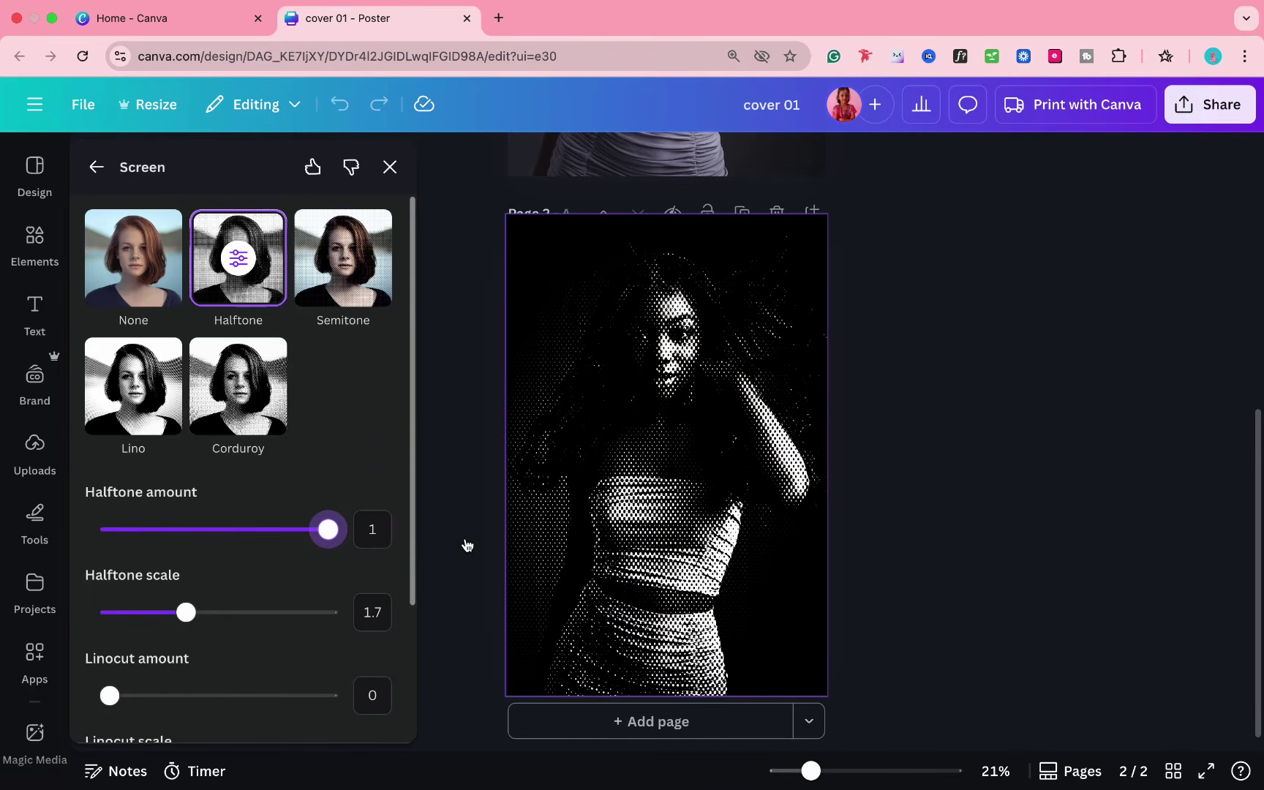
left_click_drag(185, 612, 326, 632)
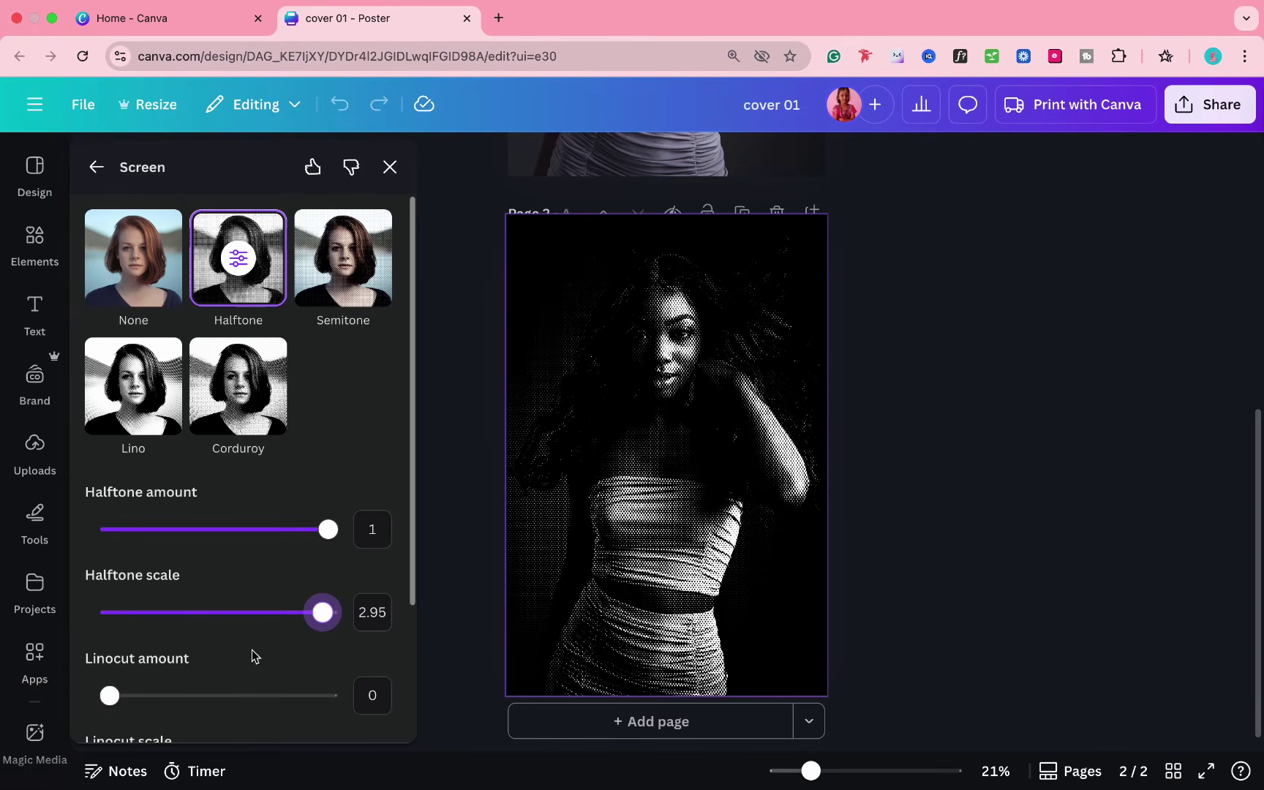
left_click_drag(110, 694, 55, 703)
scroll(445, 569, "down", 1)
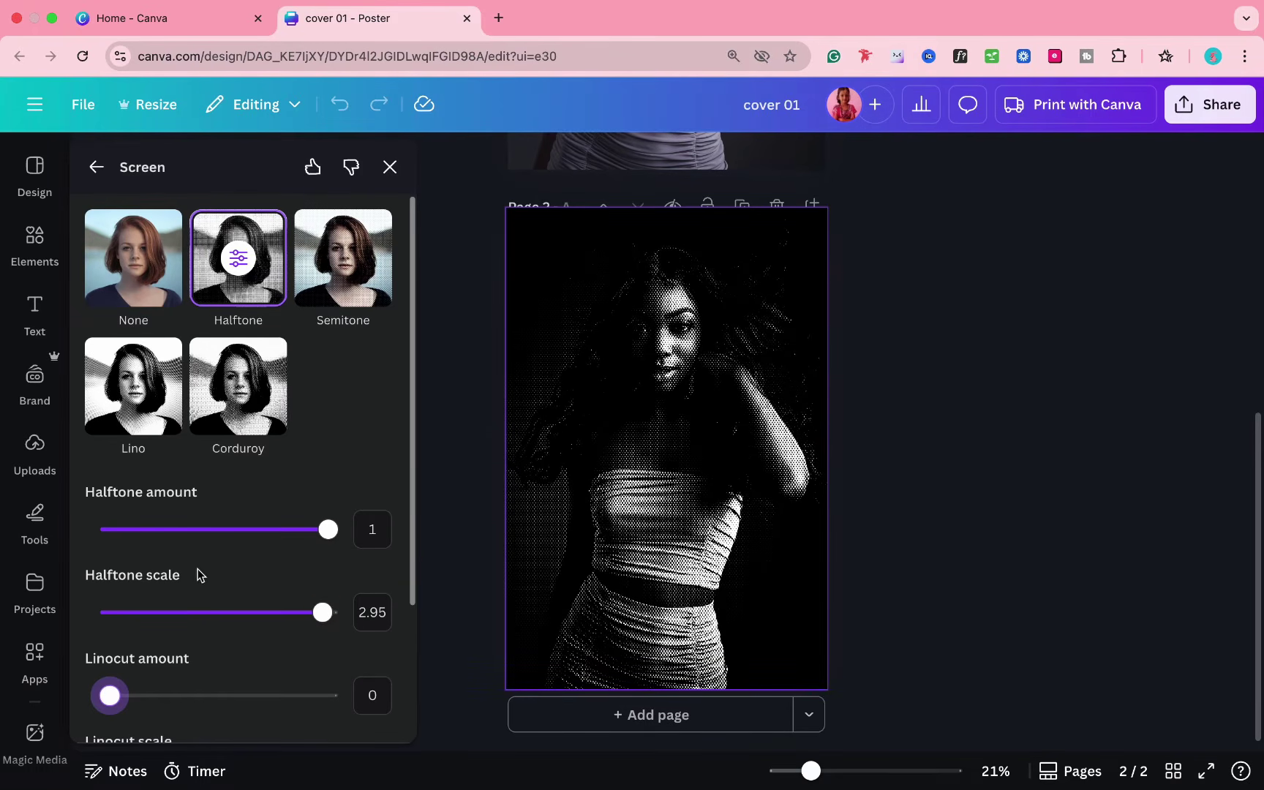
scroll(262, 563, "down", 5)
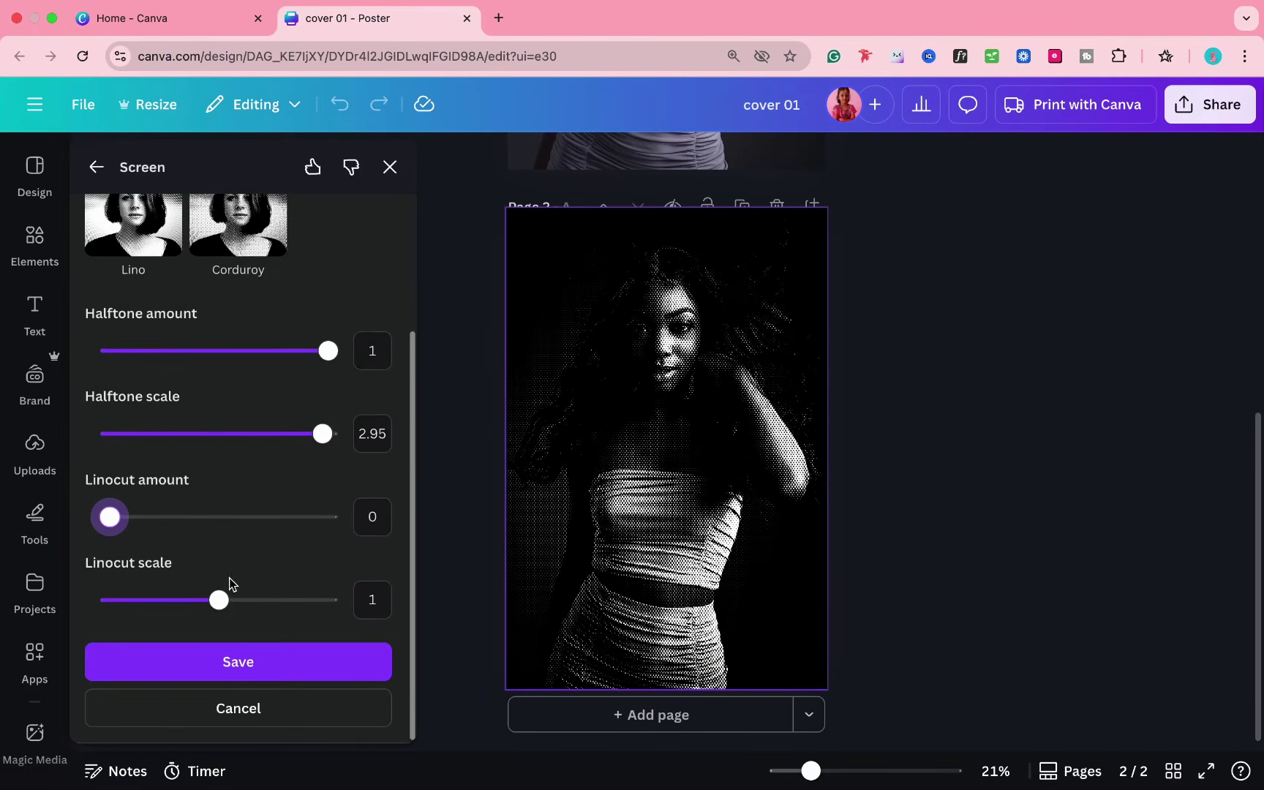
left_click_drag(217, 599, 582, 601)
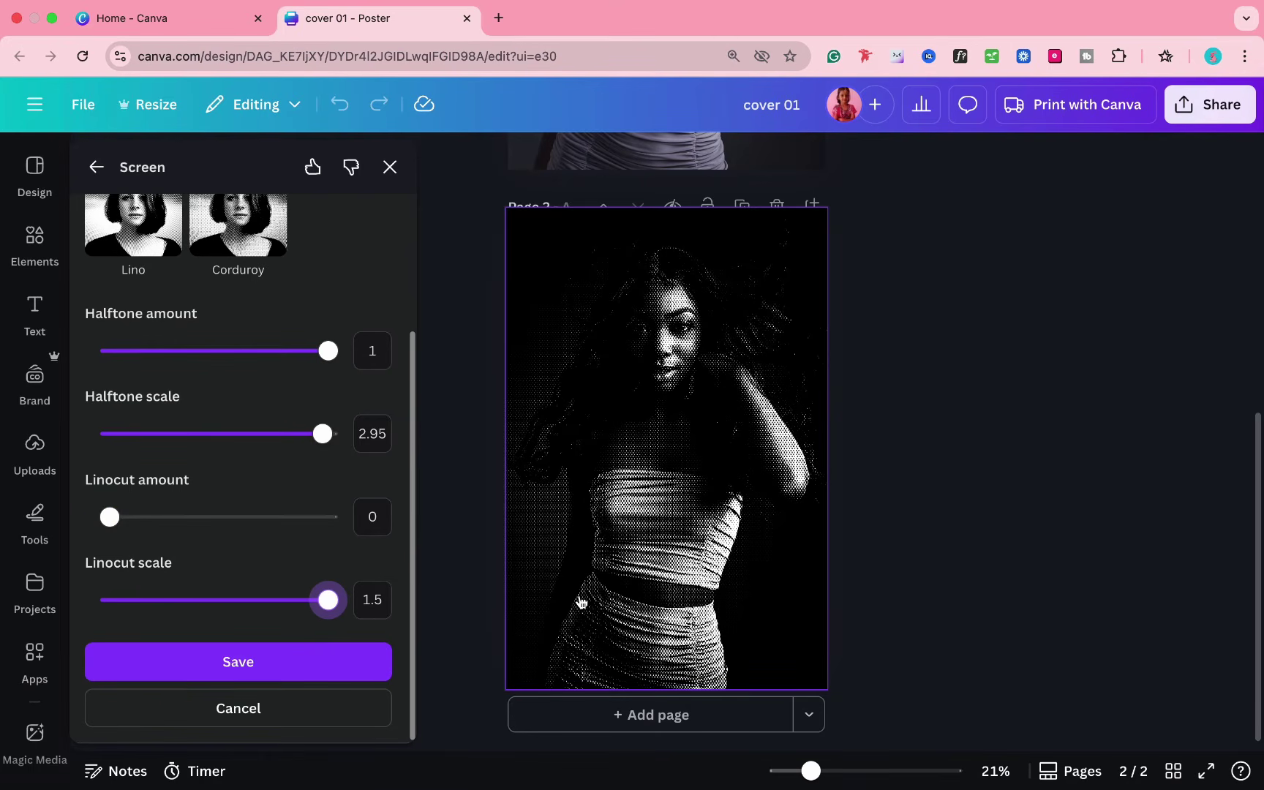
left_click_drag(244, 606, 214, 601)
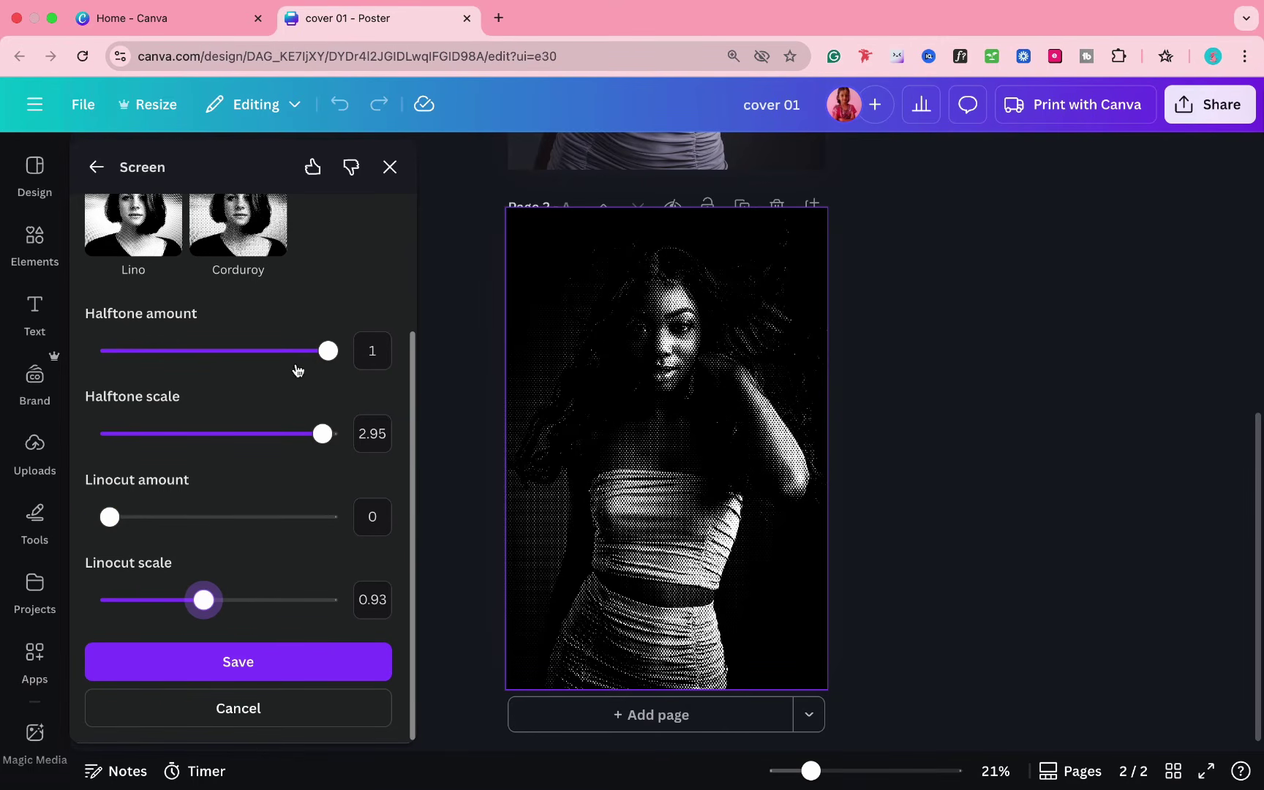
left_click_drag(298, 370, 519, 372)
scroll(198, 488, "up", 3)
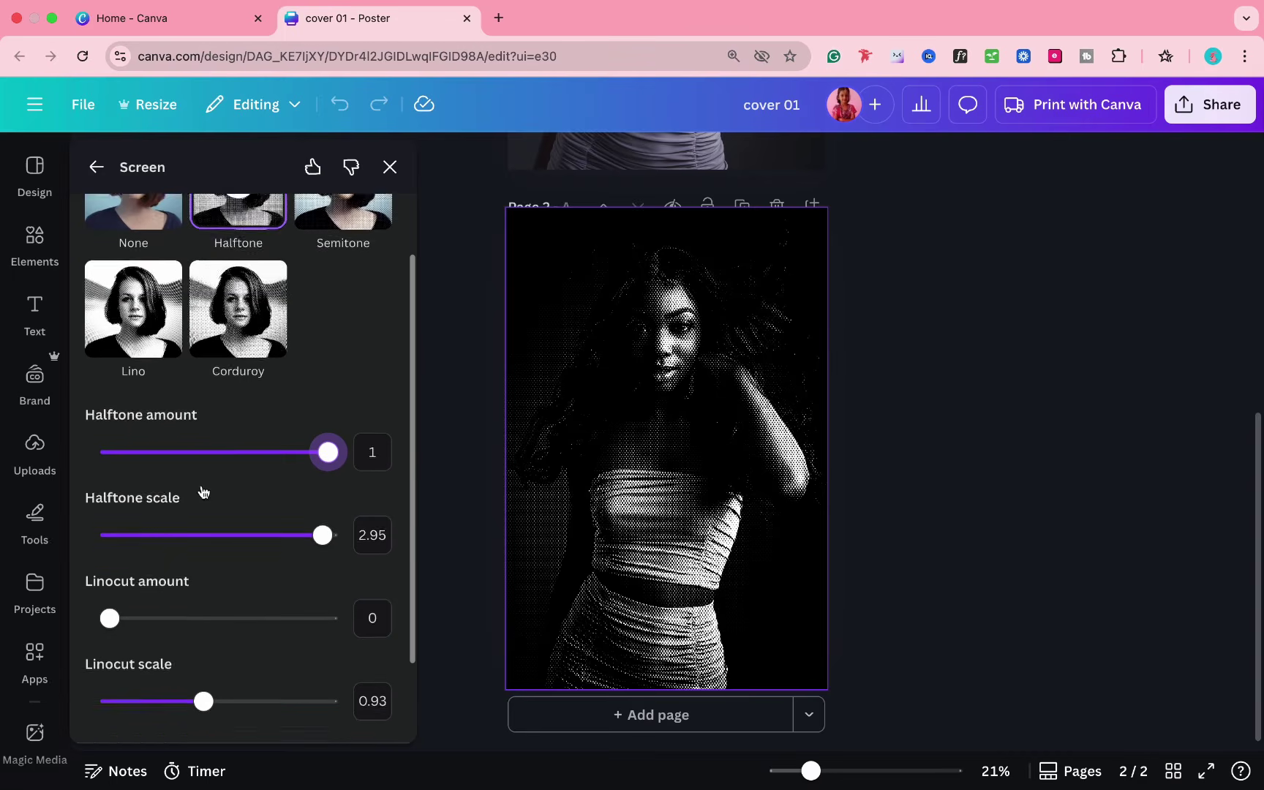
- Try the Lino, Corduroy, Halftone and Semitone screen styles in turn on the photo
left_click(133, 344)
left_click(239, 354)
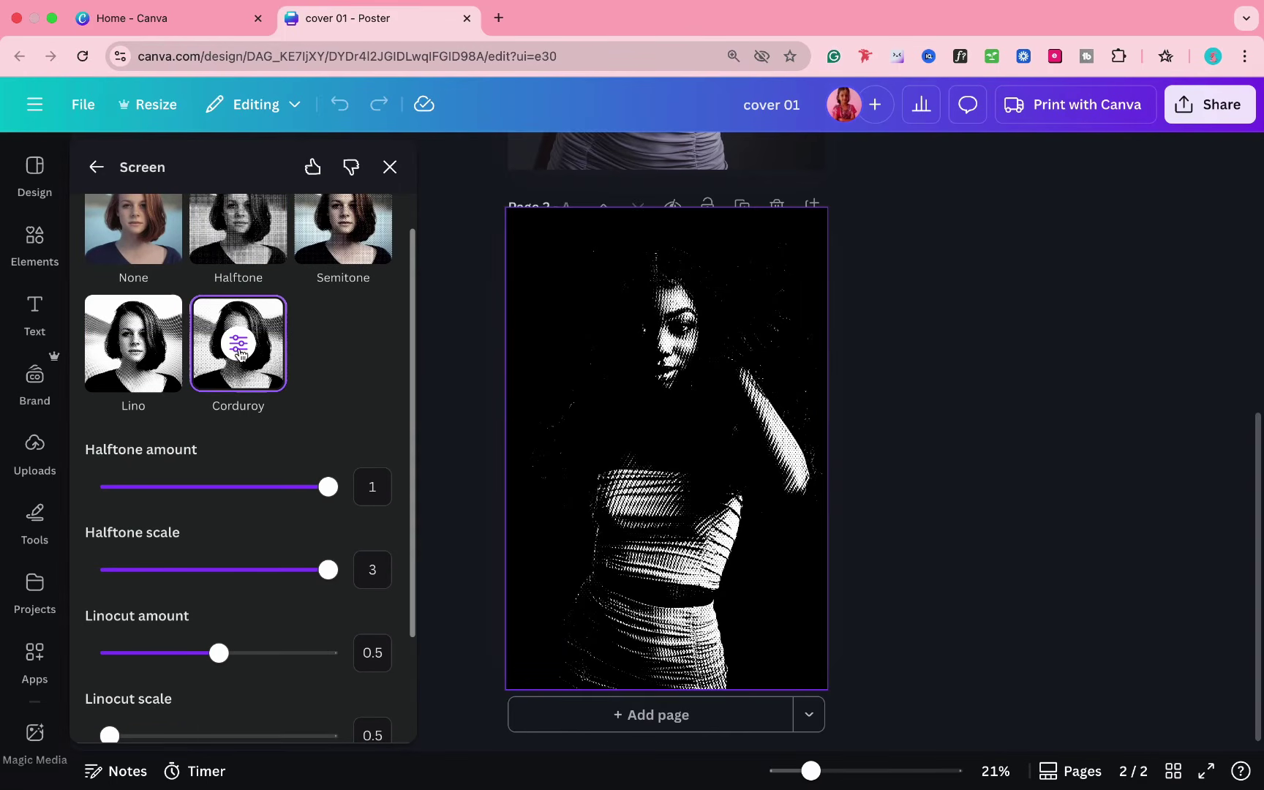
left_click(238, 228)
left_click(369, 237)
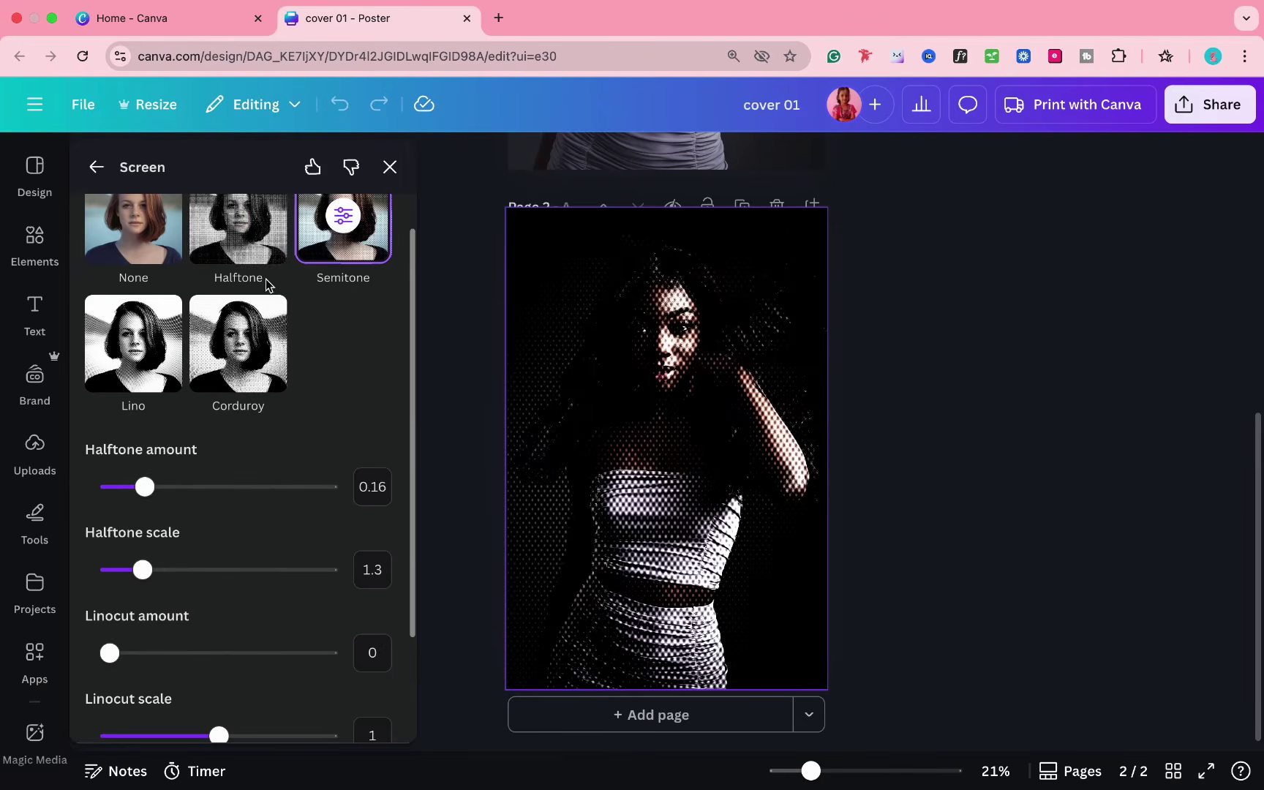
- Apply the Halftone style with halftone scale 3, linocut amount 0 and linocut scale 1.5, and save the effect to the photo
left_click(259, 253)
scroll(307, 403, "down", 3)
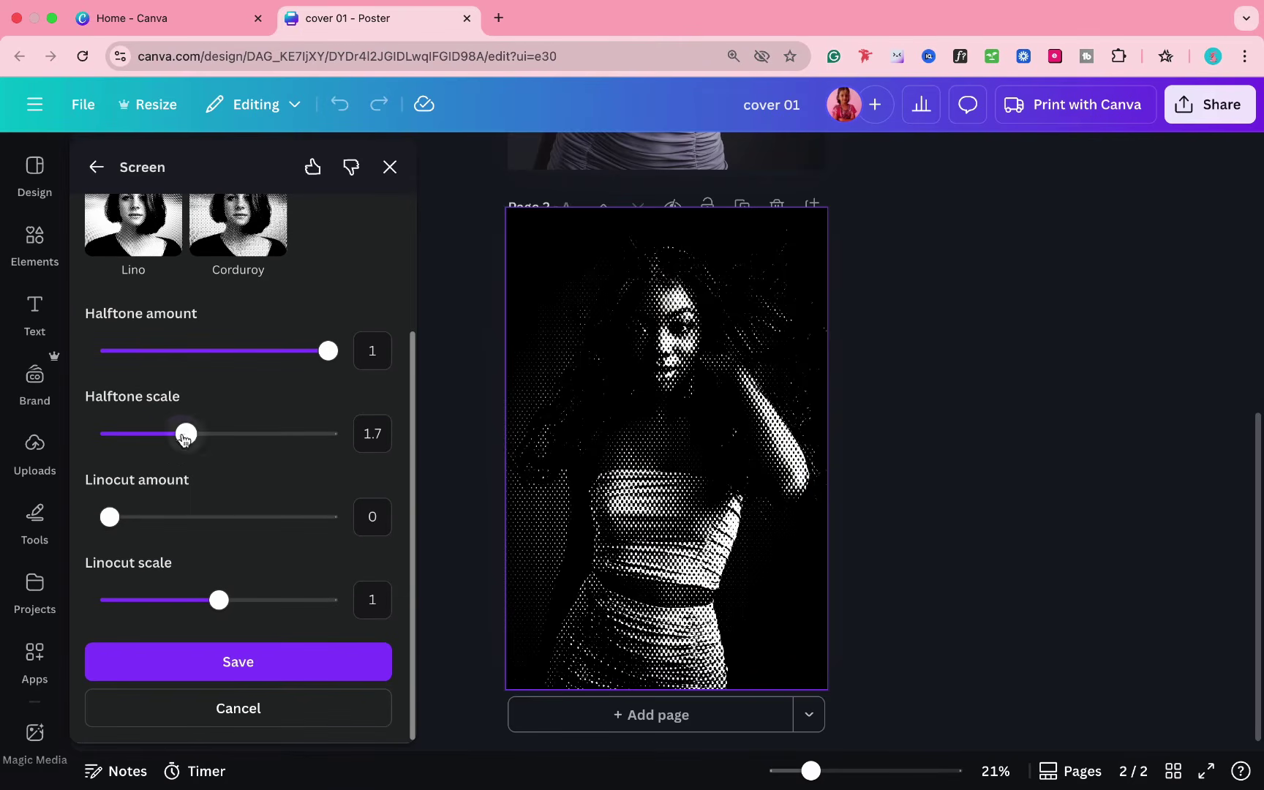
left_click_drag(185, 437, 333, 435)
left_click_drag(177, 529, 104, 517)
left_click(226, 600)
left_click_drag(227, 600, 333, 600)
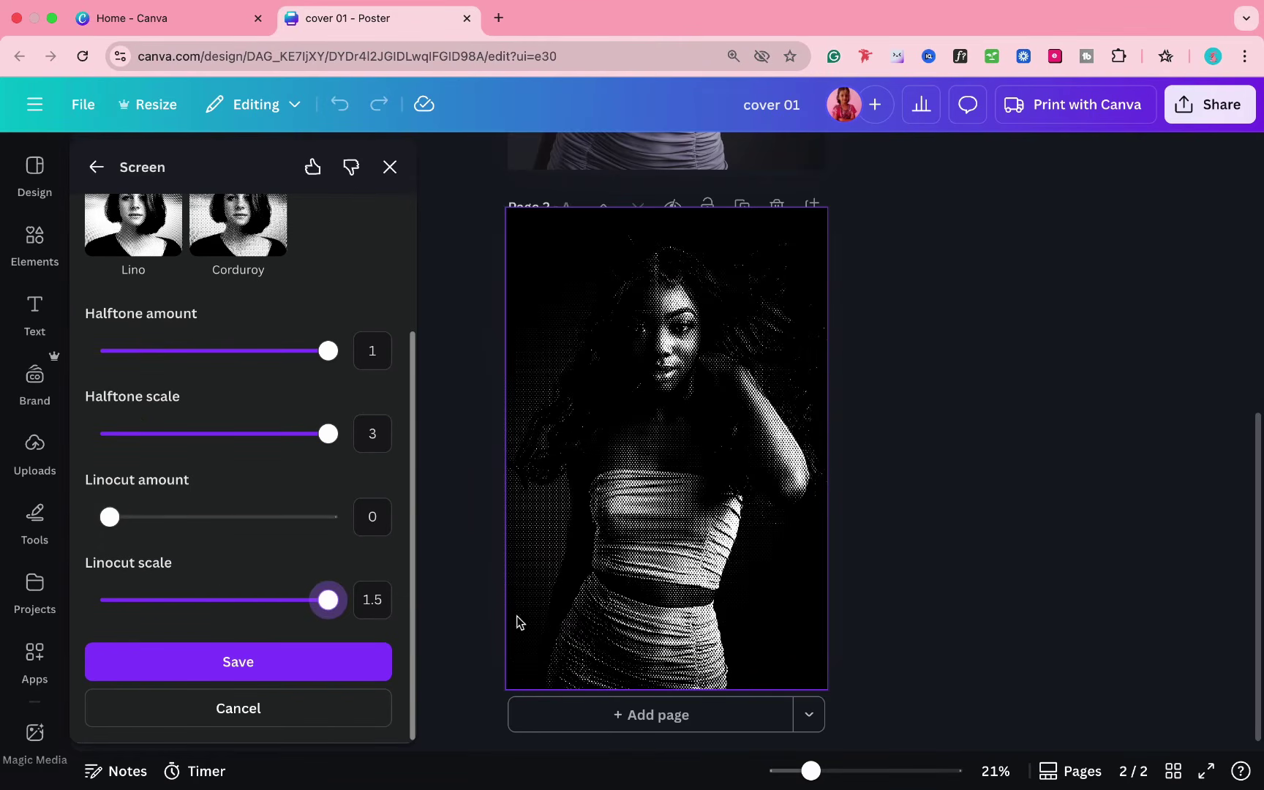
left_click(1000, 406)
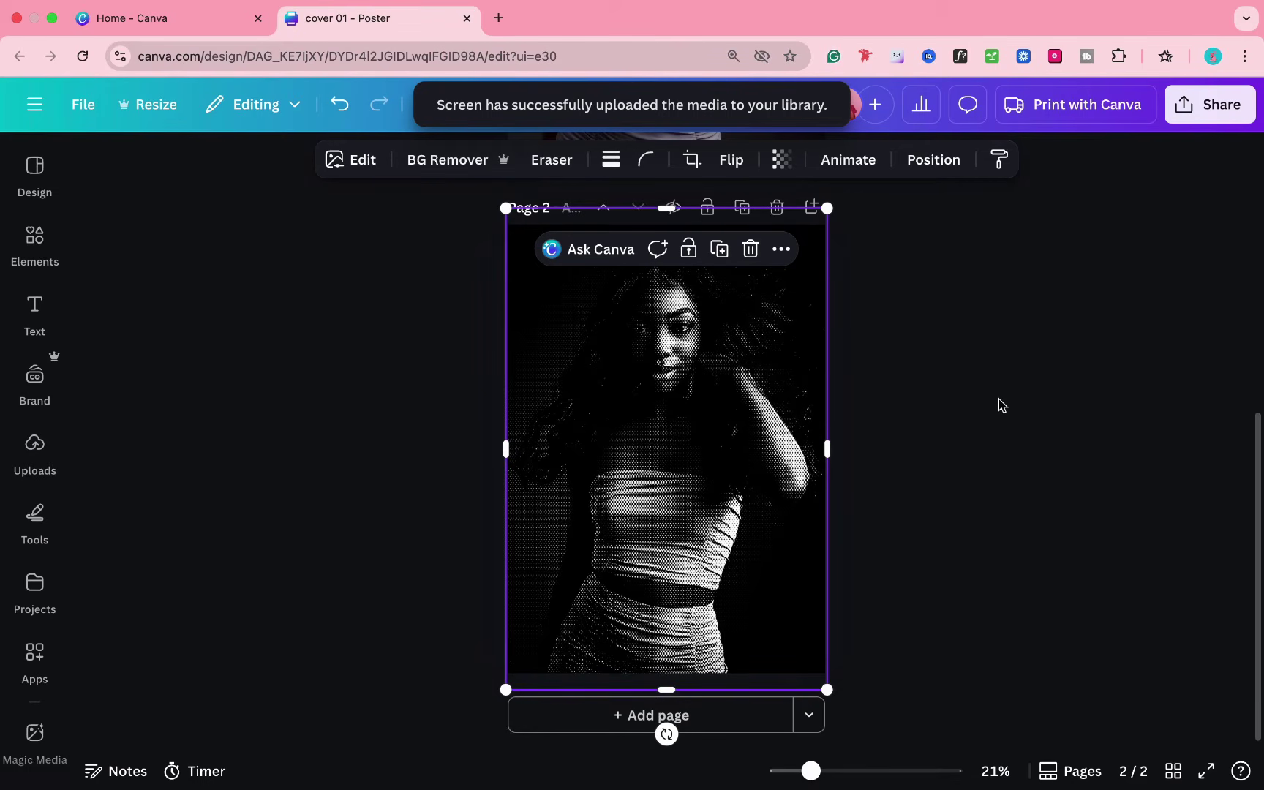
- Set the halftone photo's brightness to 100 and contrast to -80, and deselect it
left_click(340, 165)
left_click(251, 376)
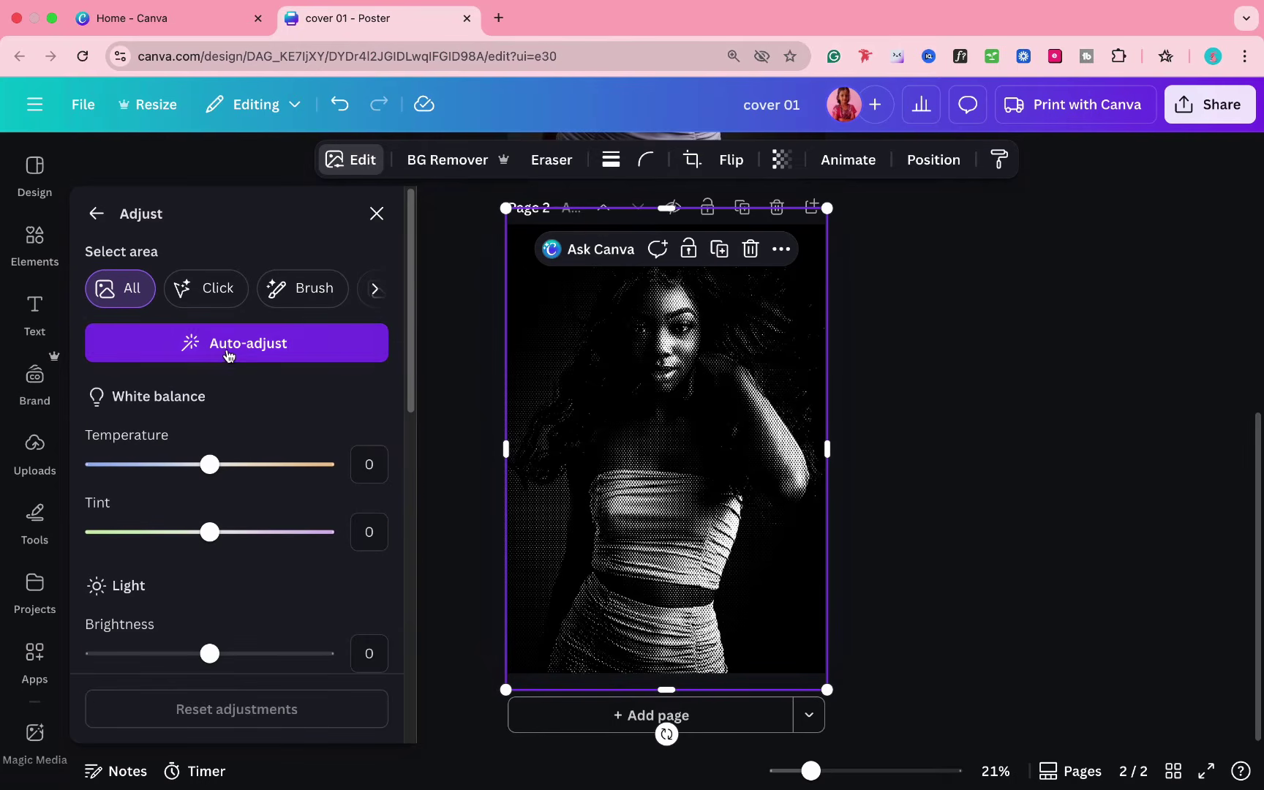
scroll(252, 581, "down", 1)
left_click_drag(257, 601, 531, 601)
scroll(204, 521, "down", 5)
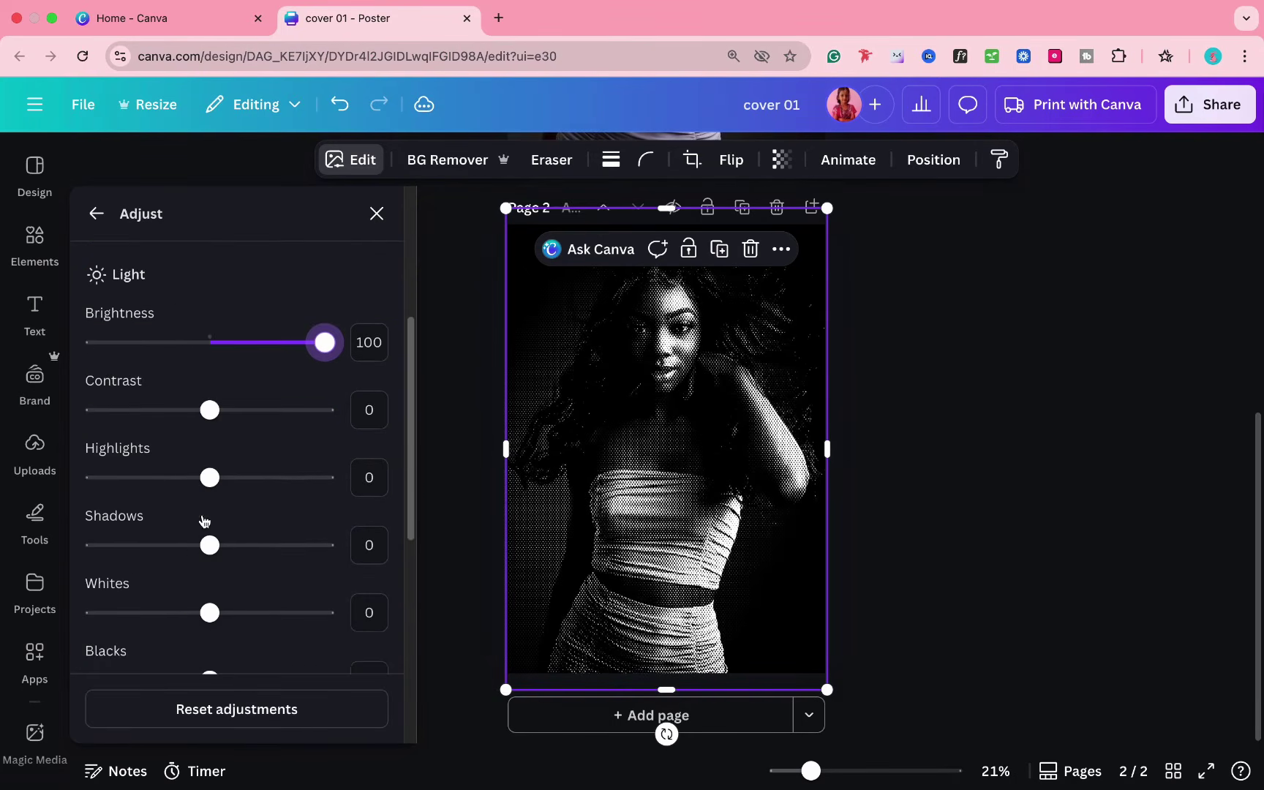
left_click_drag(206, 417, 118, 423)
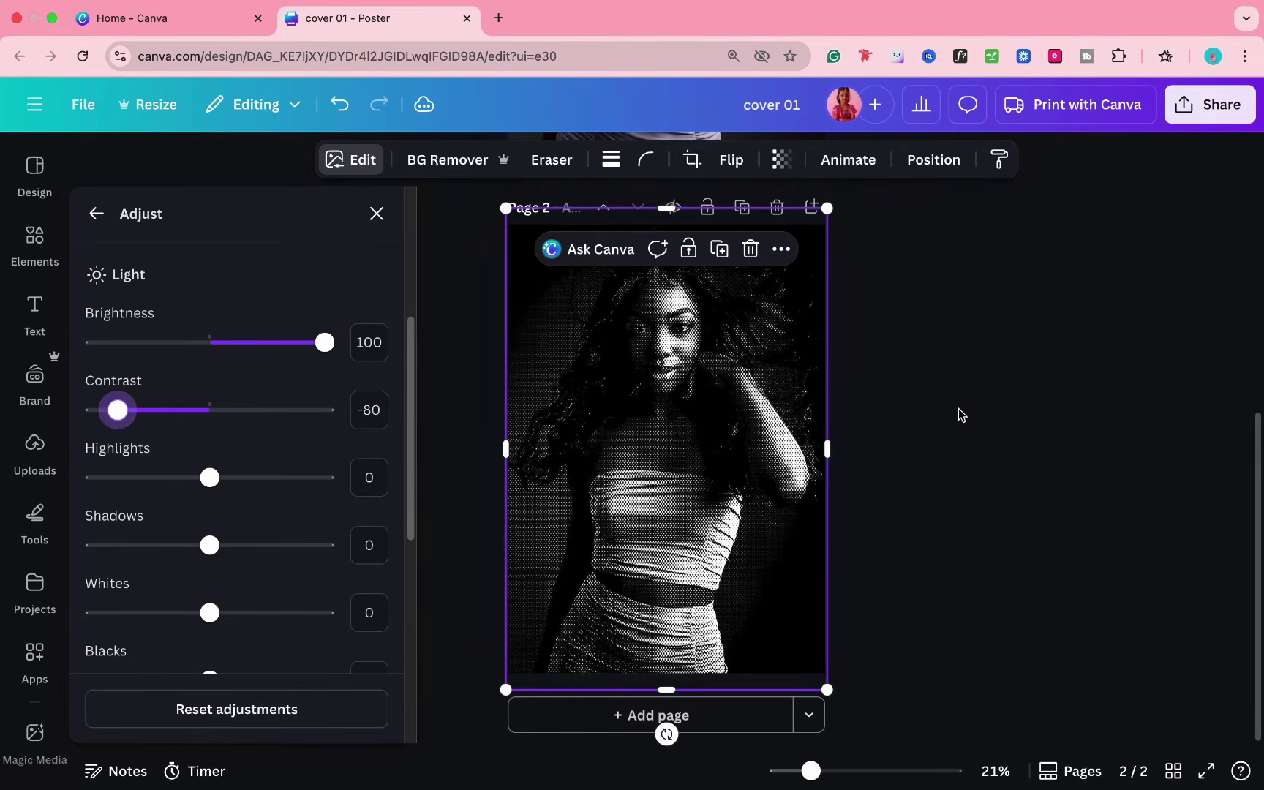
left_click(958, 408)
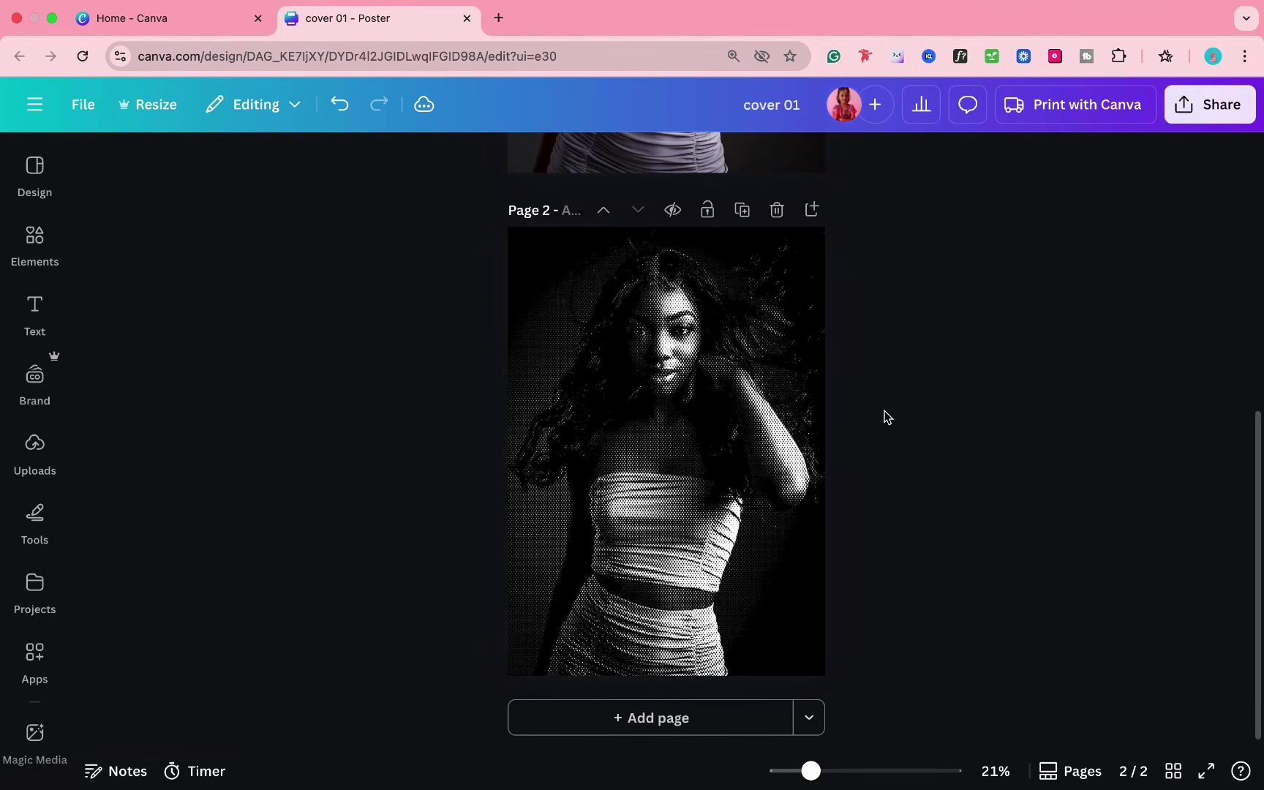
- Copy the background-removed photo from page 1 and paste it over the halftone photo on page 2
scroll(883, 416, "up", 1)
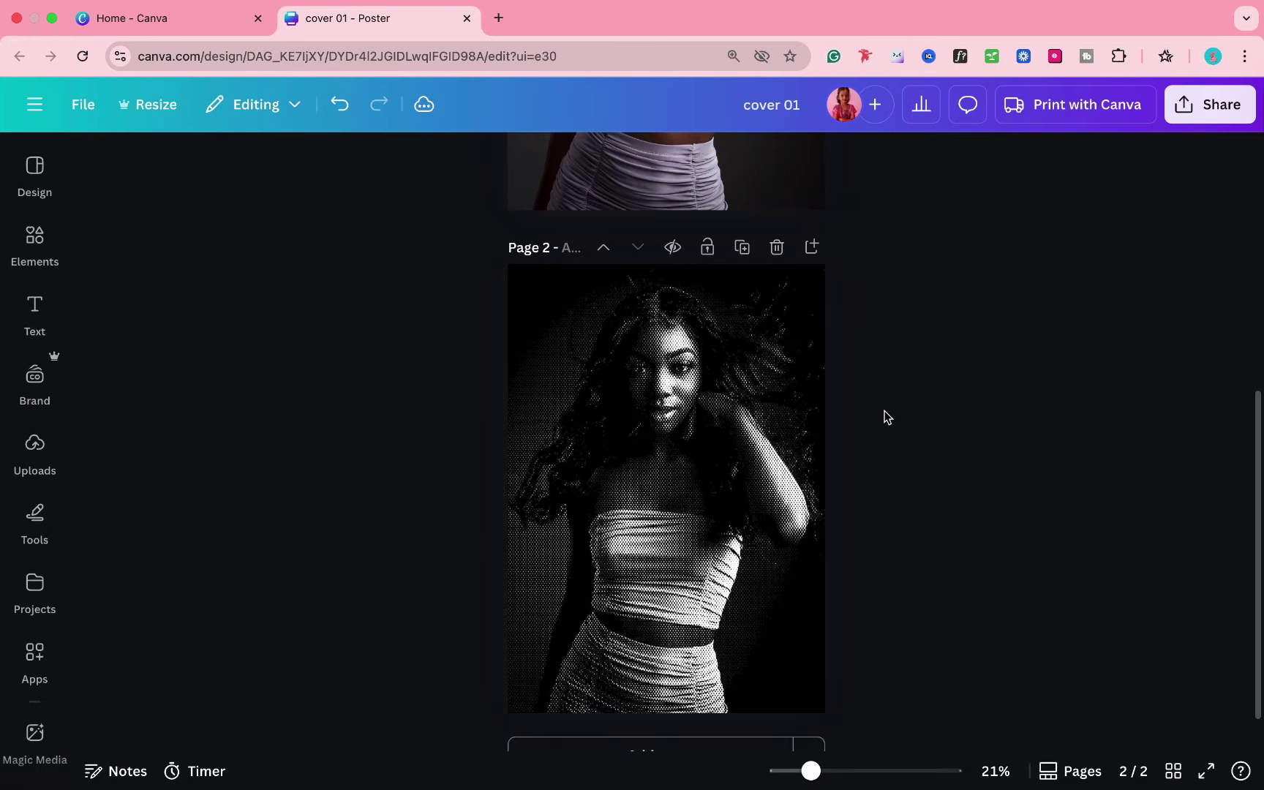
scroll(883, 417, "up", 10)
left_click(621, 418)
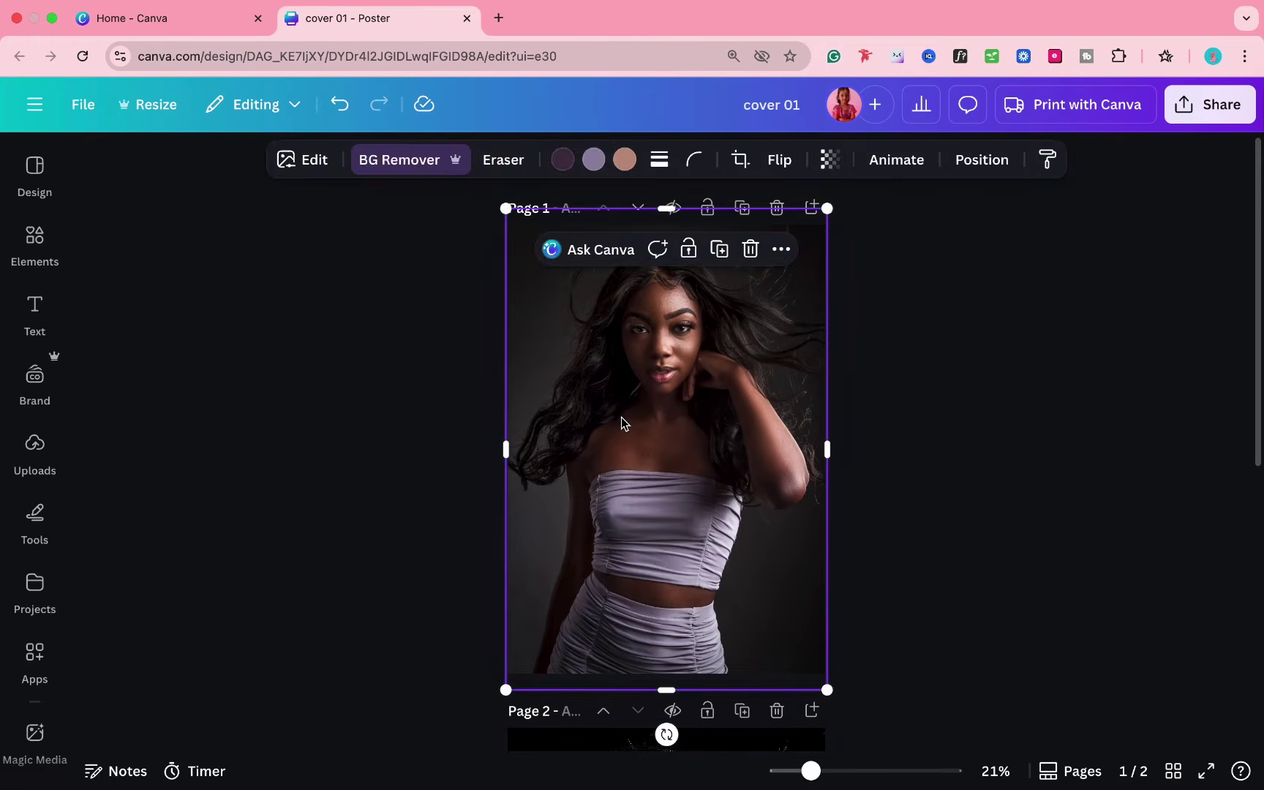
key("Escape")
scroll(620, 417, "down", 7)
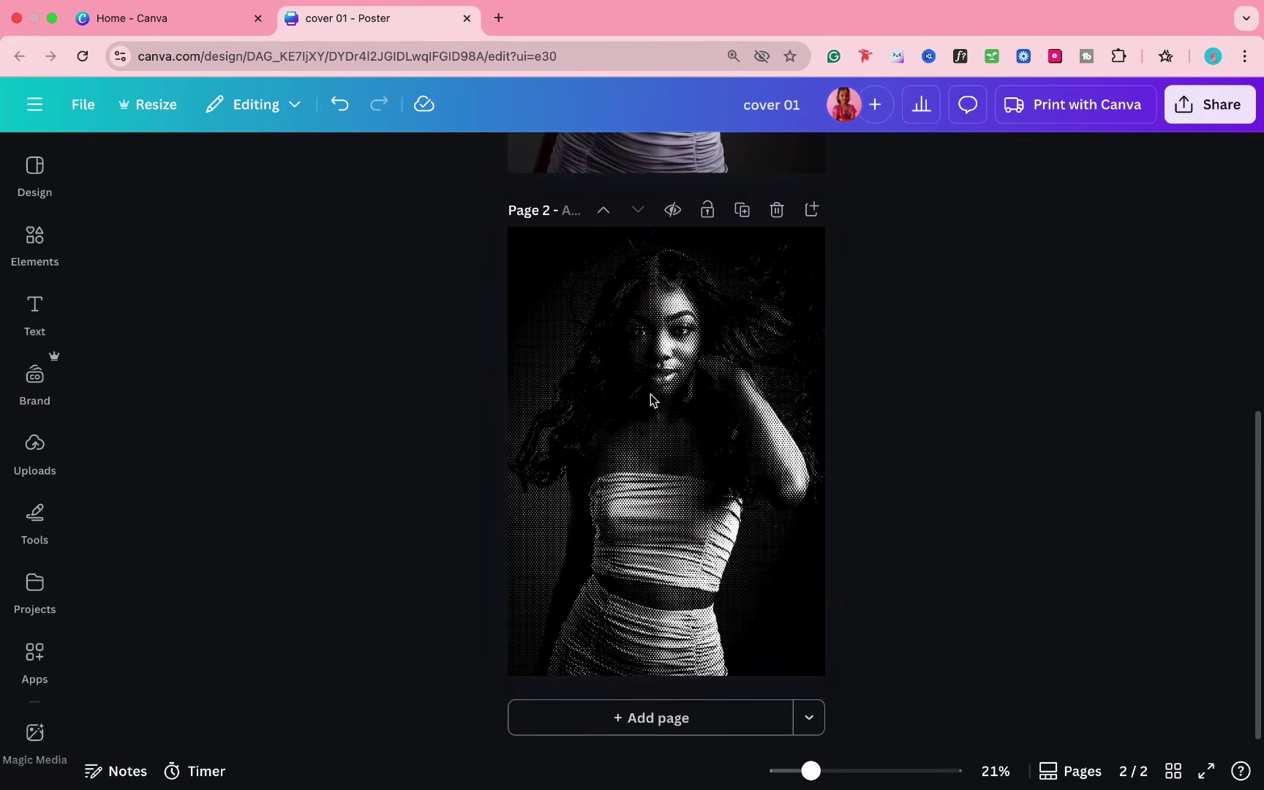
left_click(651, 395)
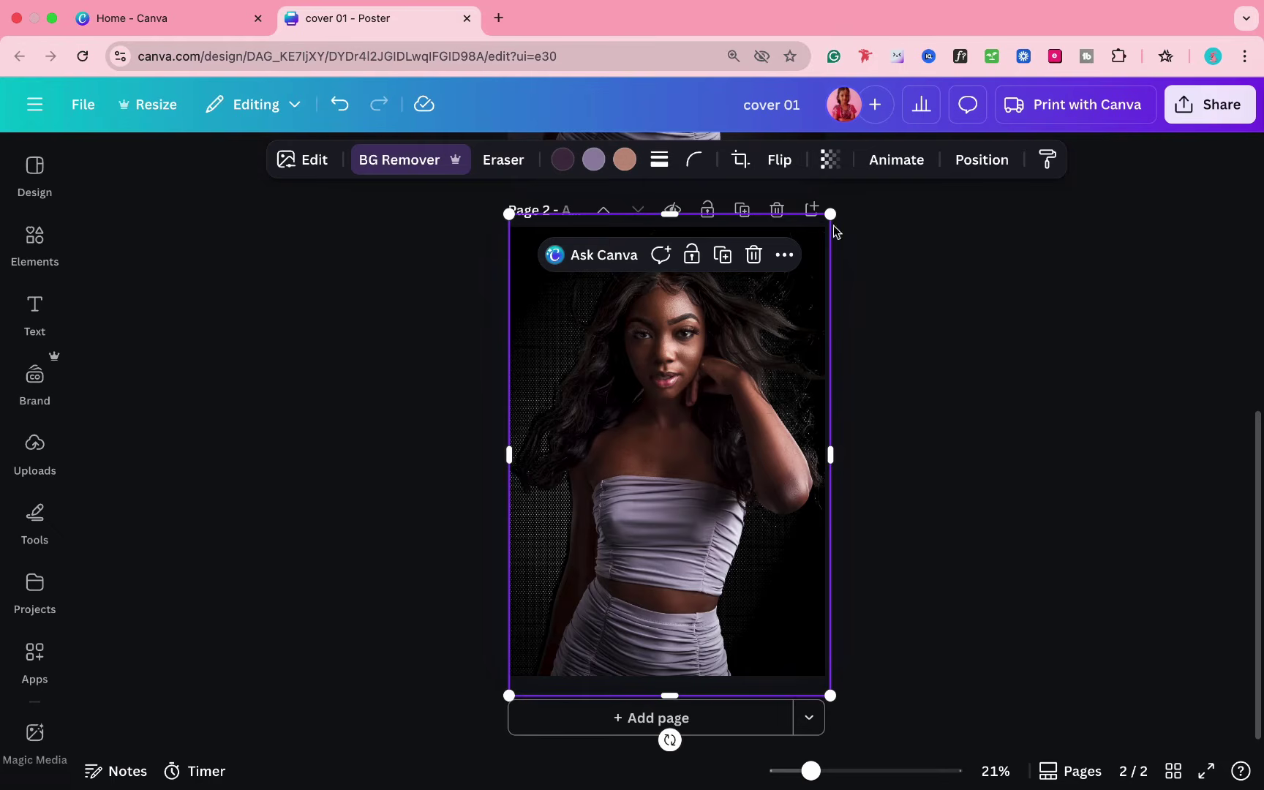
- Align the pasted colour photo with the halftone photo beneath it, and delete page 1
left_click(973, 164)
left_click(136, 503)
left_click(1039, 449)
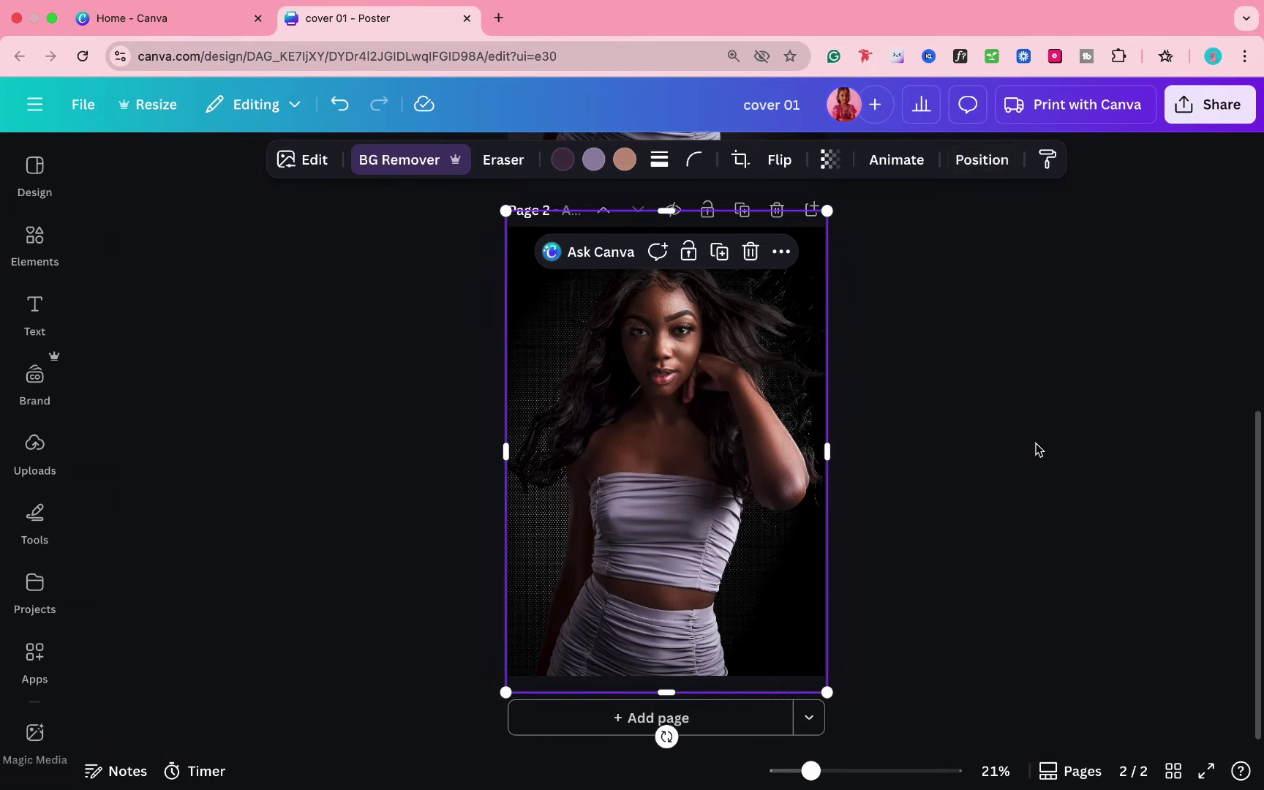
scroll(815, 424, "up", 6)
left_click(778, 211)
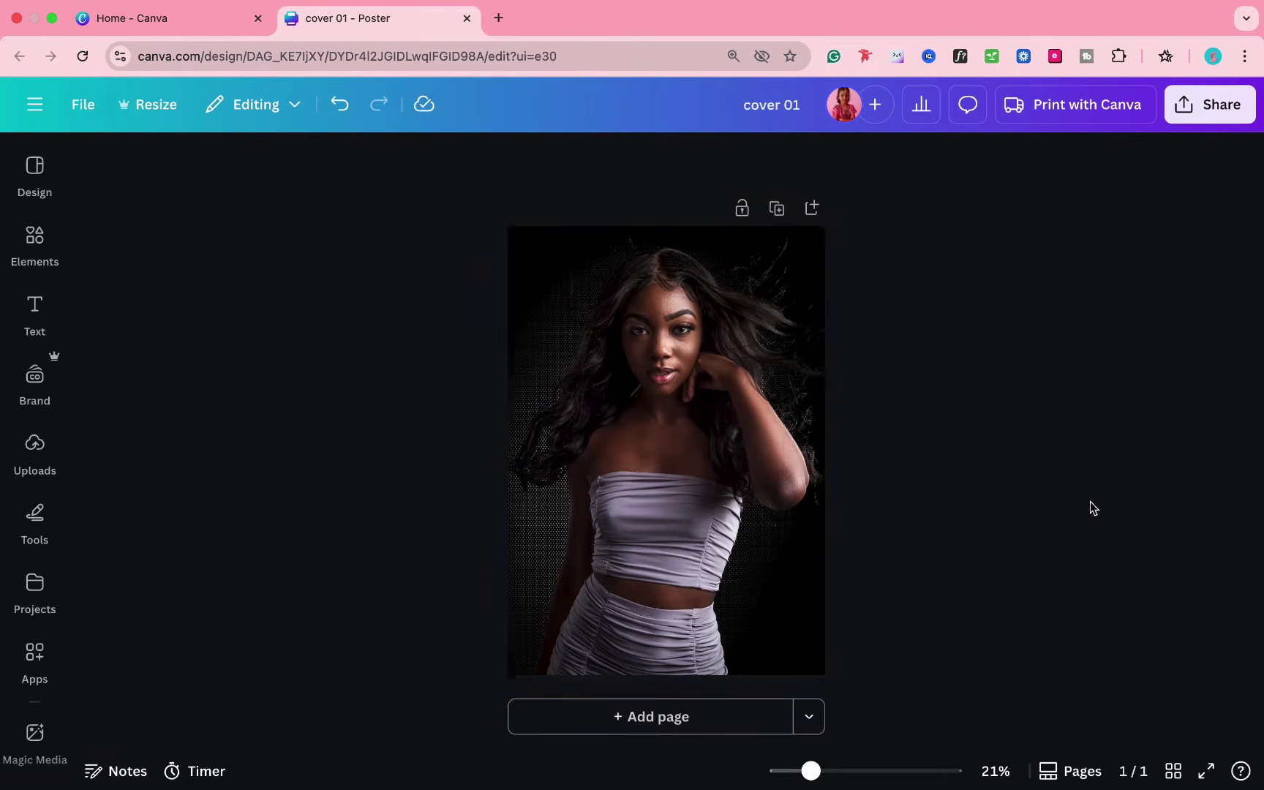
- Crop the colour photo on all four sides to a small rectangle around the model's face
left_click(765, 388)
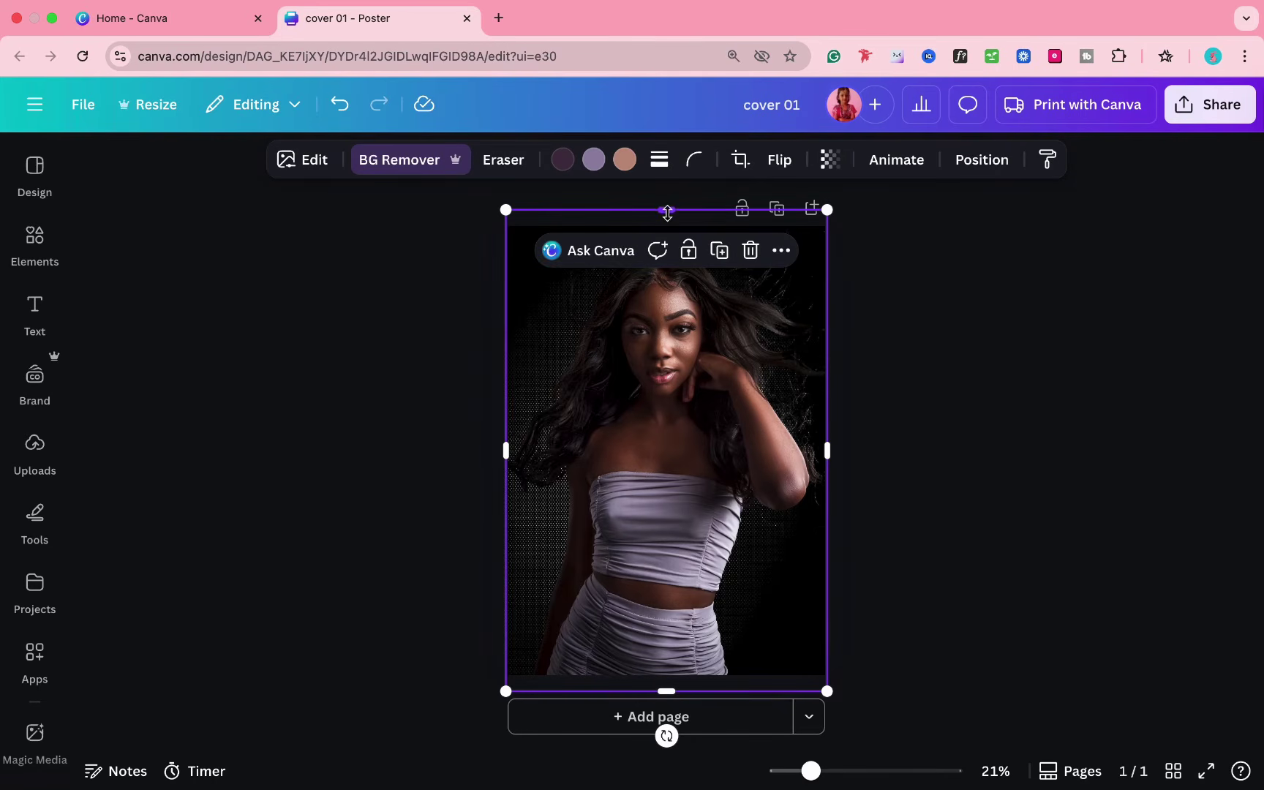
left_click_drag(667, 212, 662, 296)
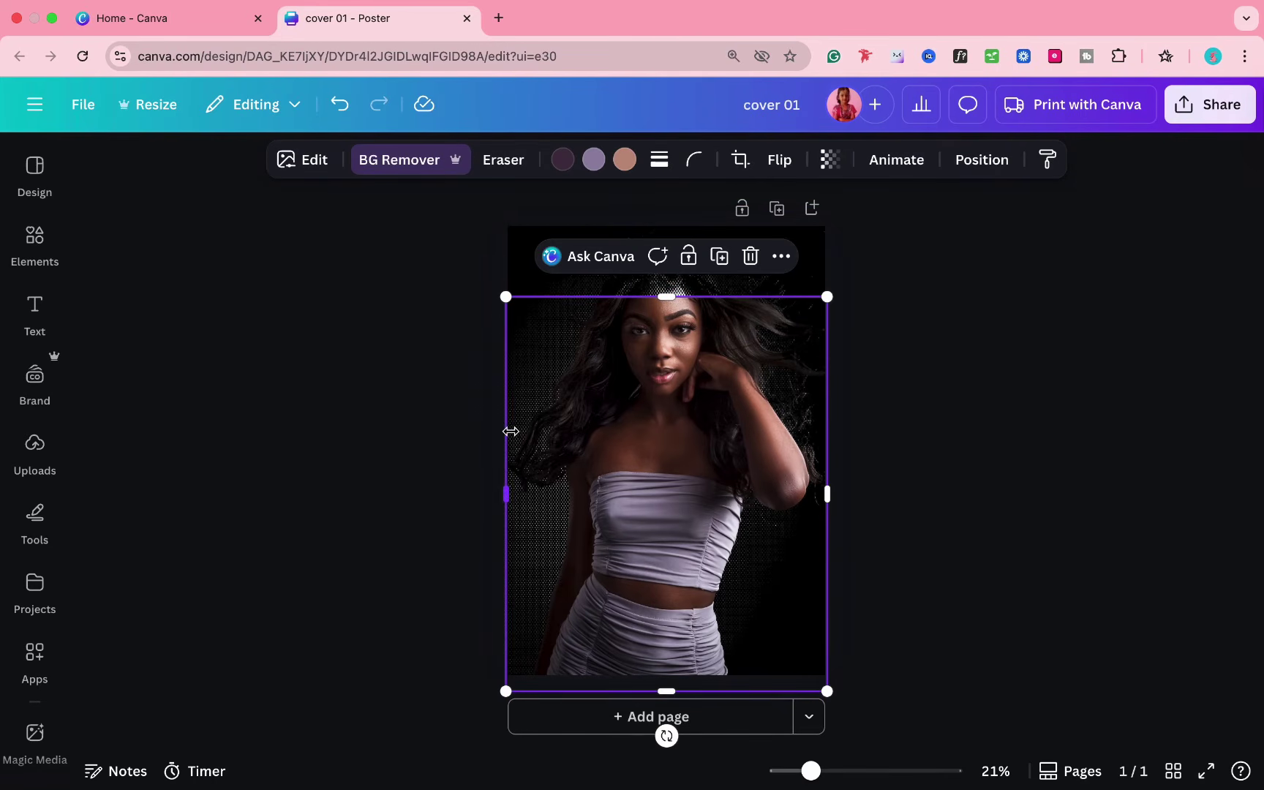
left_click_drag(510, 432, 617, 429)
left_click_drag(736, 691, 731, 450)
left_click_drag(829, 421, 705, 400)
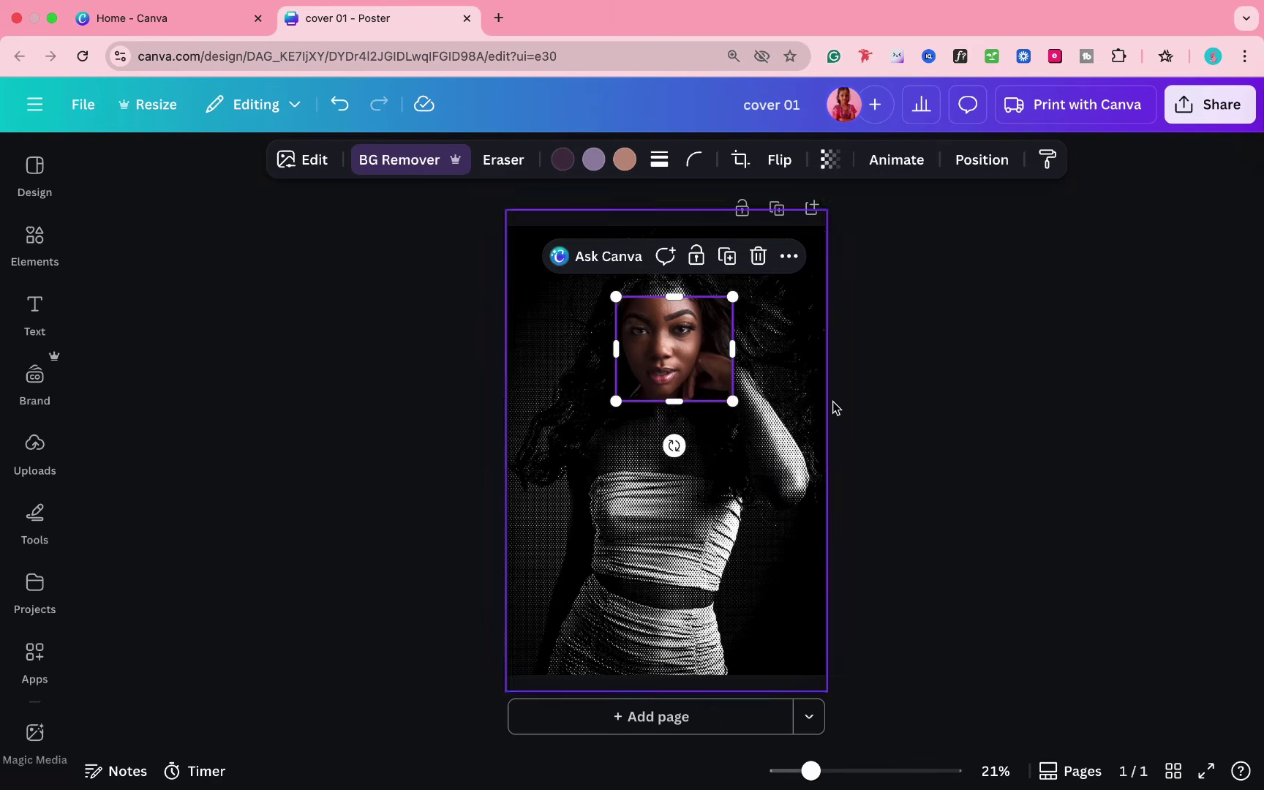
left_click(917, 375)
- Add a solid stroke to the cropped face photo and colour it white
left_click(694, 355)
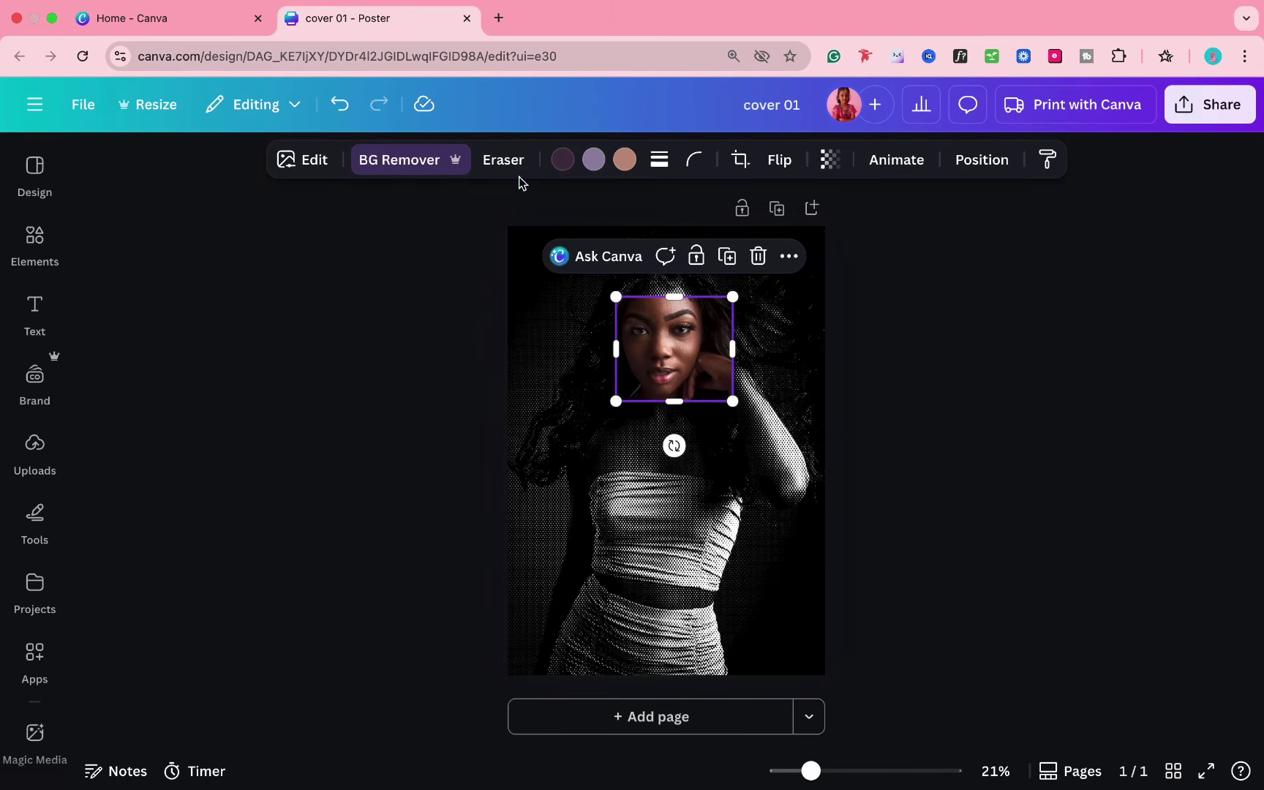
left_click(659, 160)
left_click(609, 223)
left_click(883, 313)
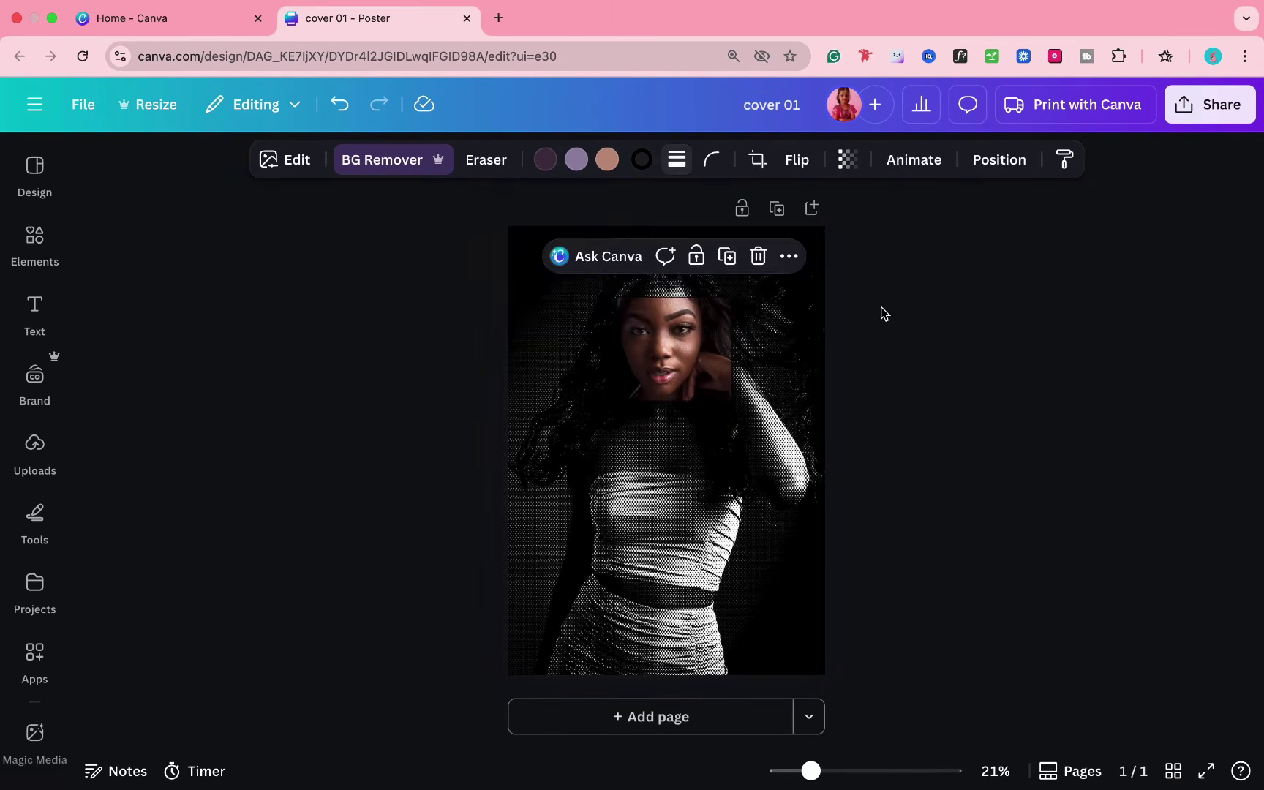
left_click(678, 332)
left_click(640, 158)
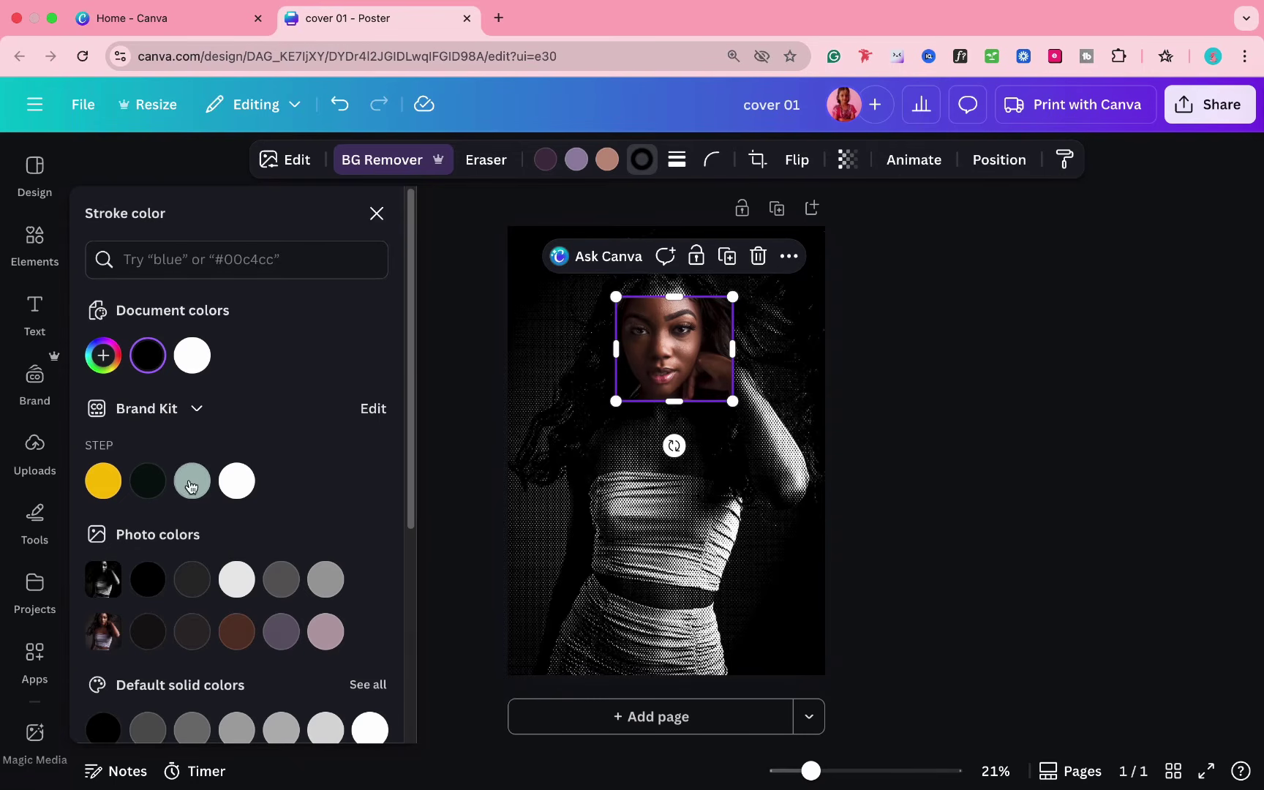
left_click(235, 486)
- Set the stroke weight of the face crop to 8
left_click(676, 160)
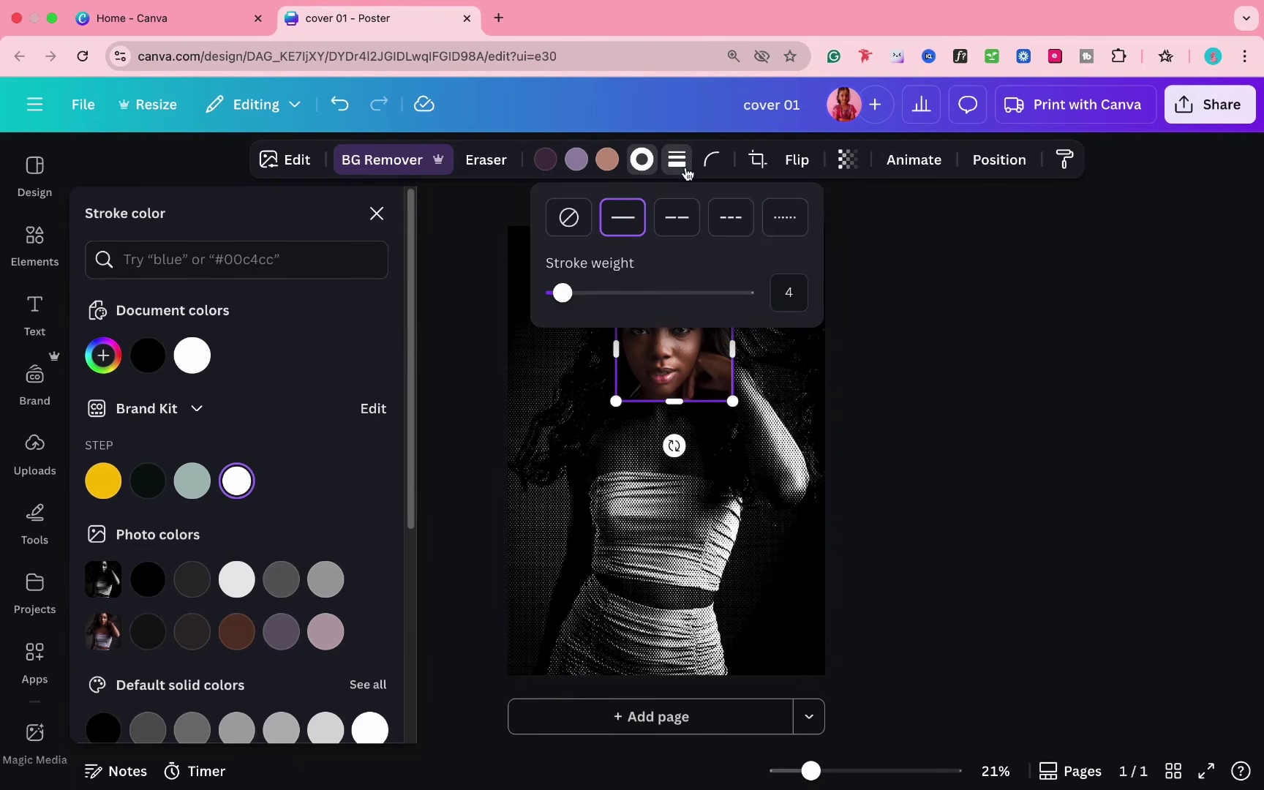
left_click_drag(562, 293, 579, 286)
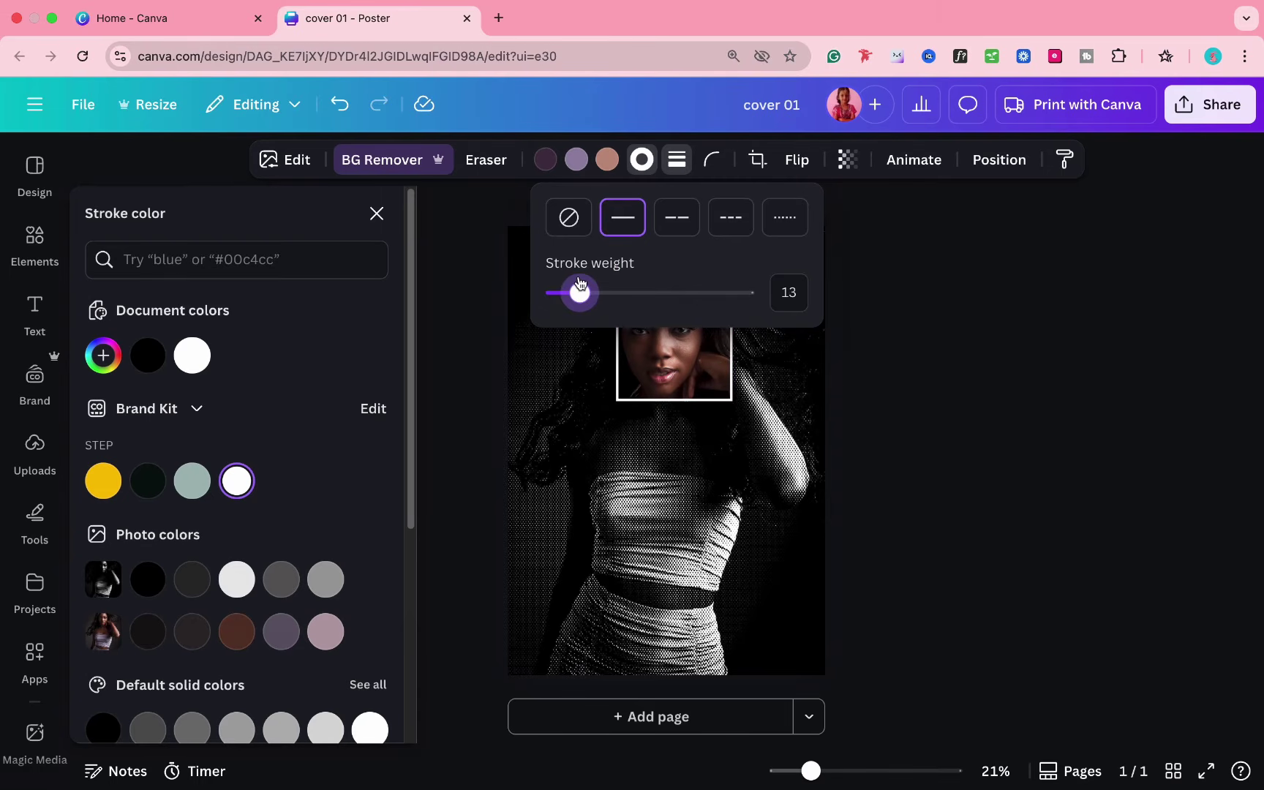
left_click(787, 288)
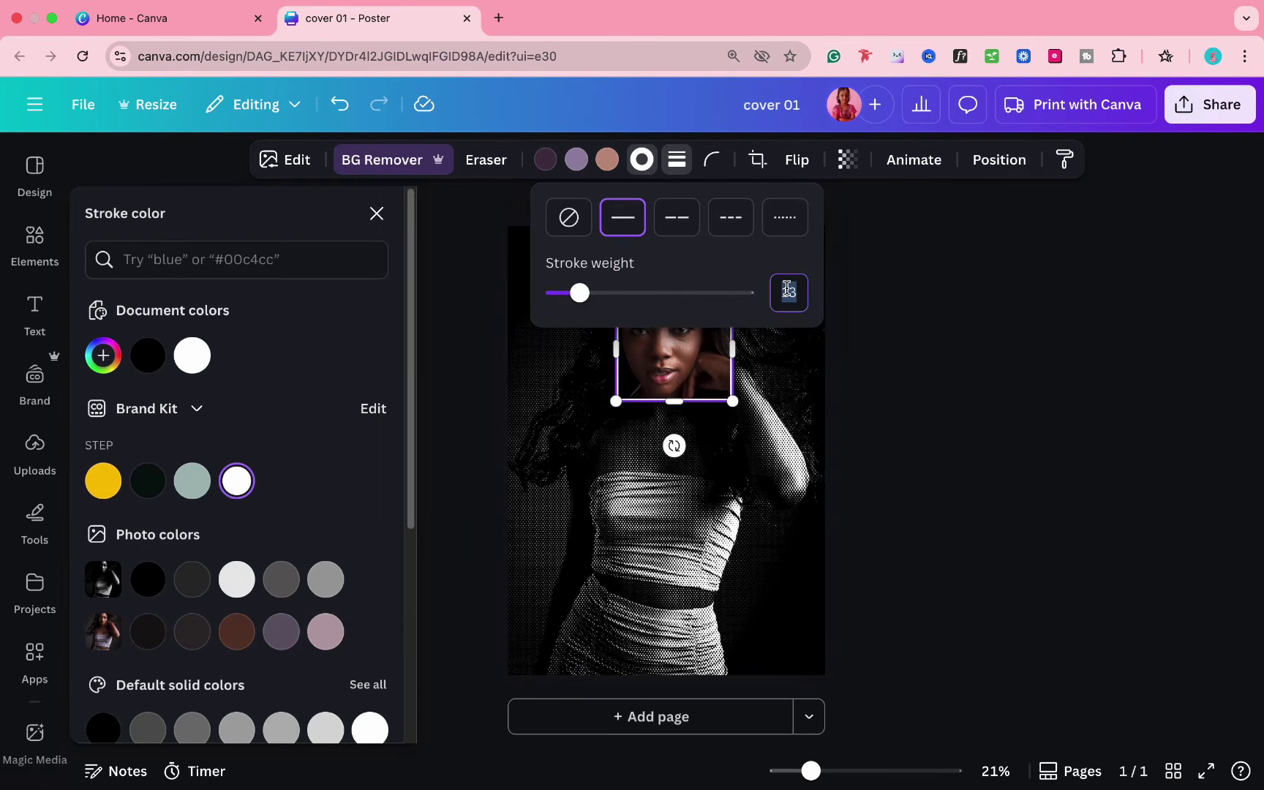
left_click(973, 474)
left_click(972, 474)
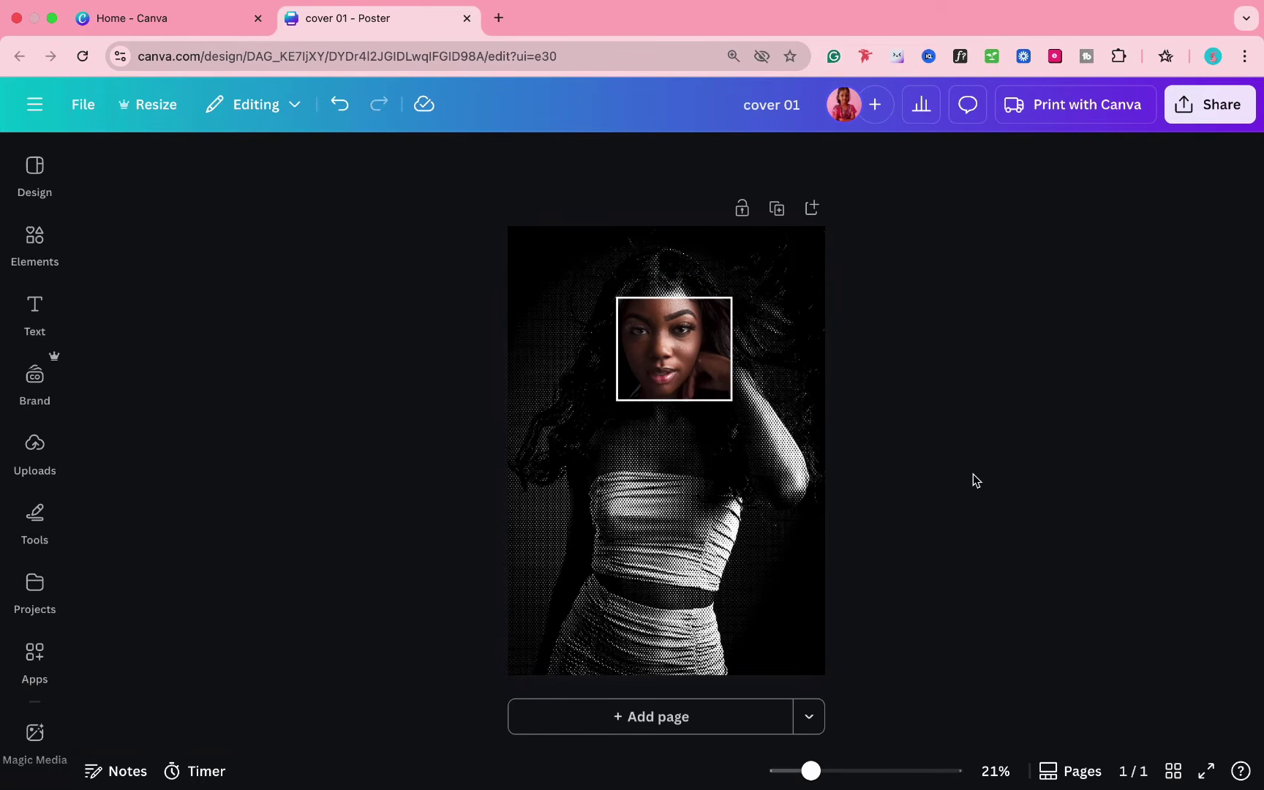
- Set the stroke weight of the face crop to 4
left_click(672, 326)
left_click(677, 159)
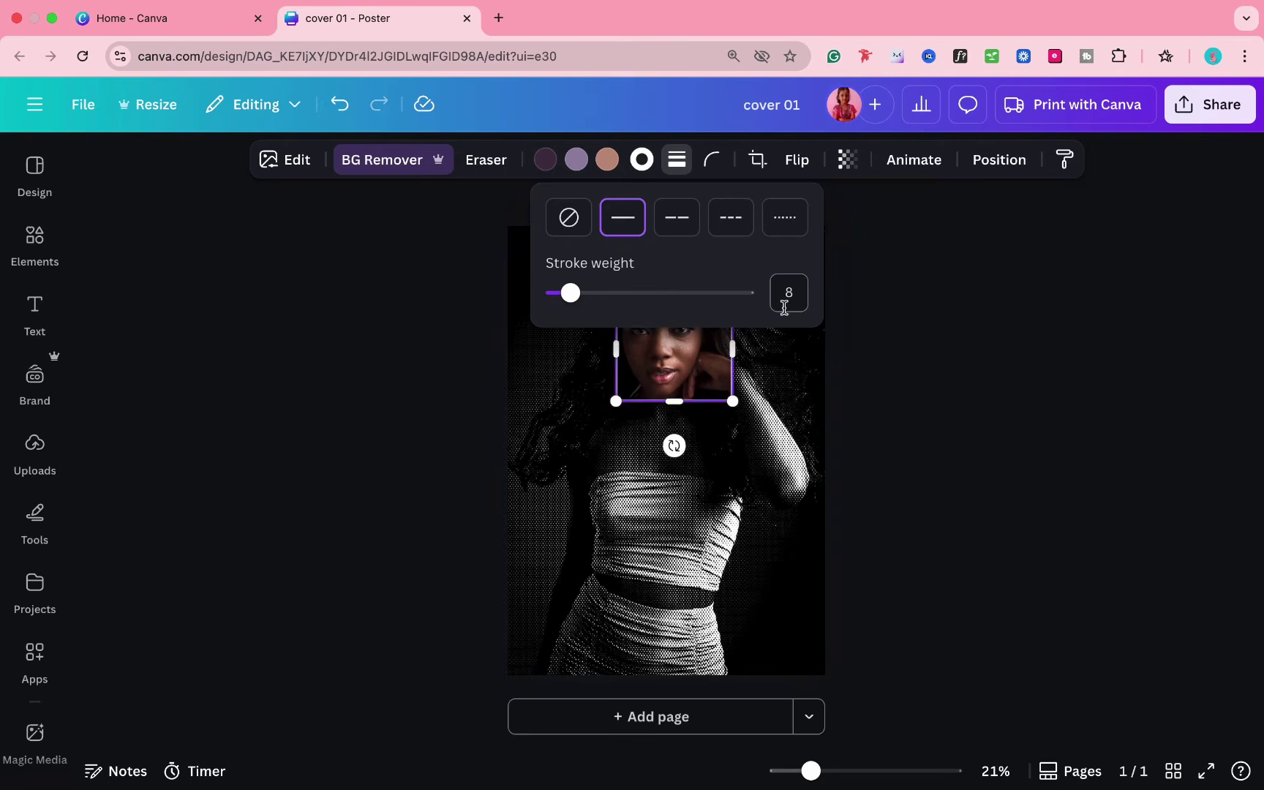
left_click(1014, 512)
left_click(713, 365)
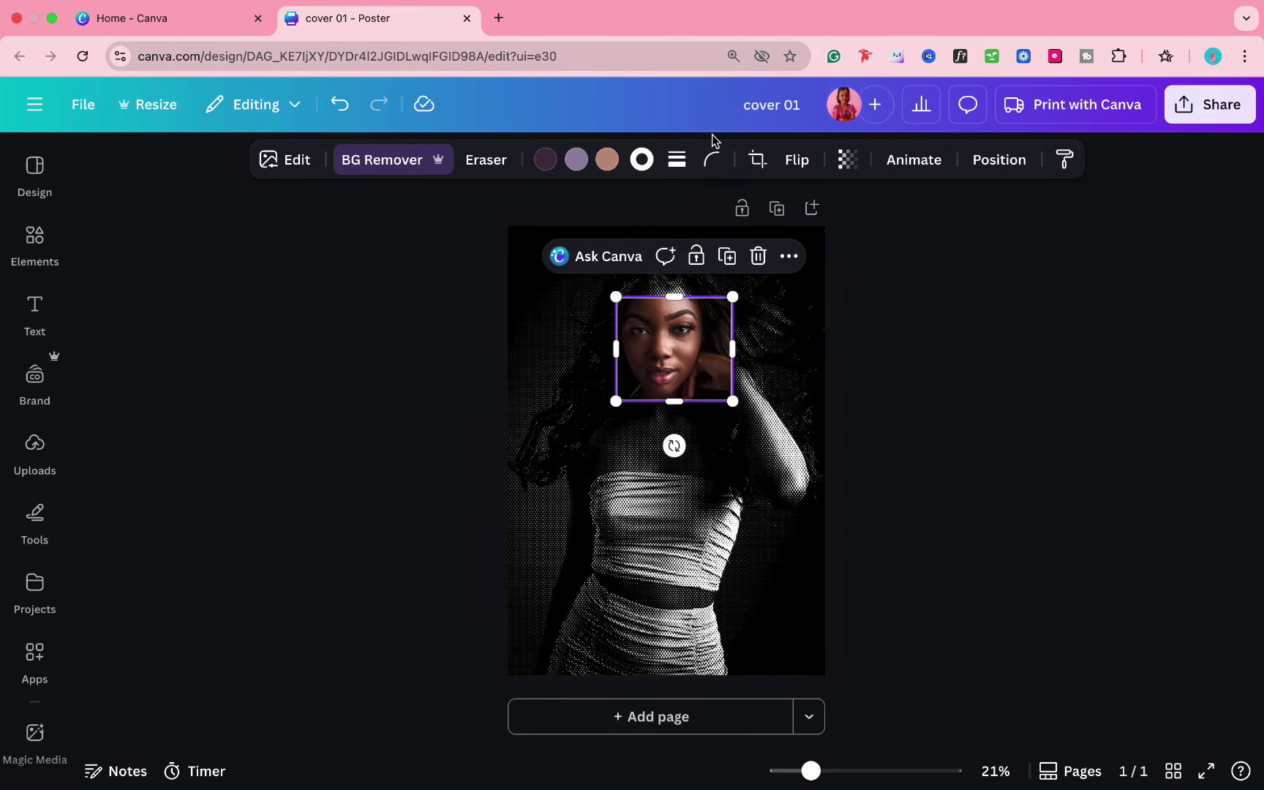
left_click(714, 163)
left_click(678, 159)
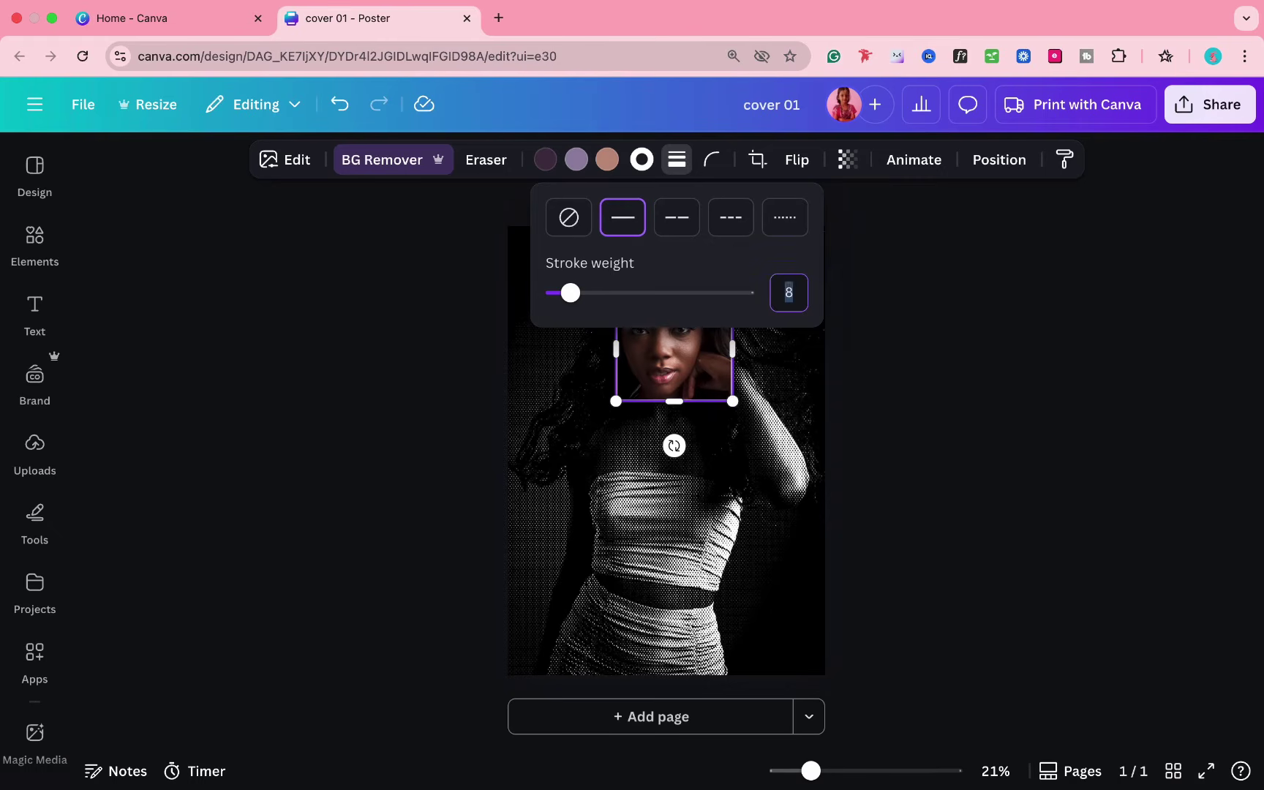
type("4")
left_click(881, 322)
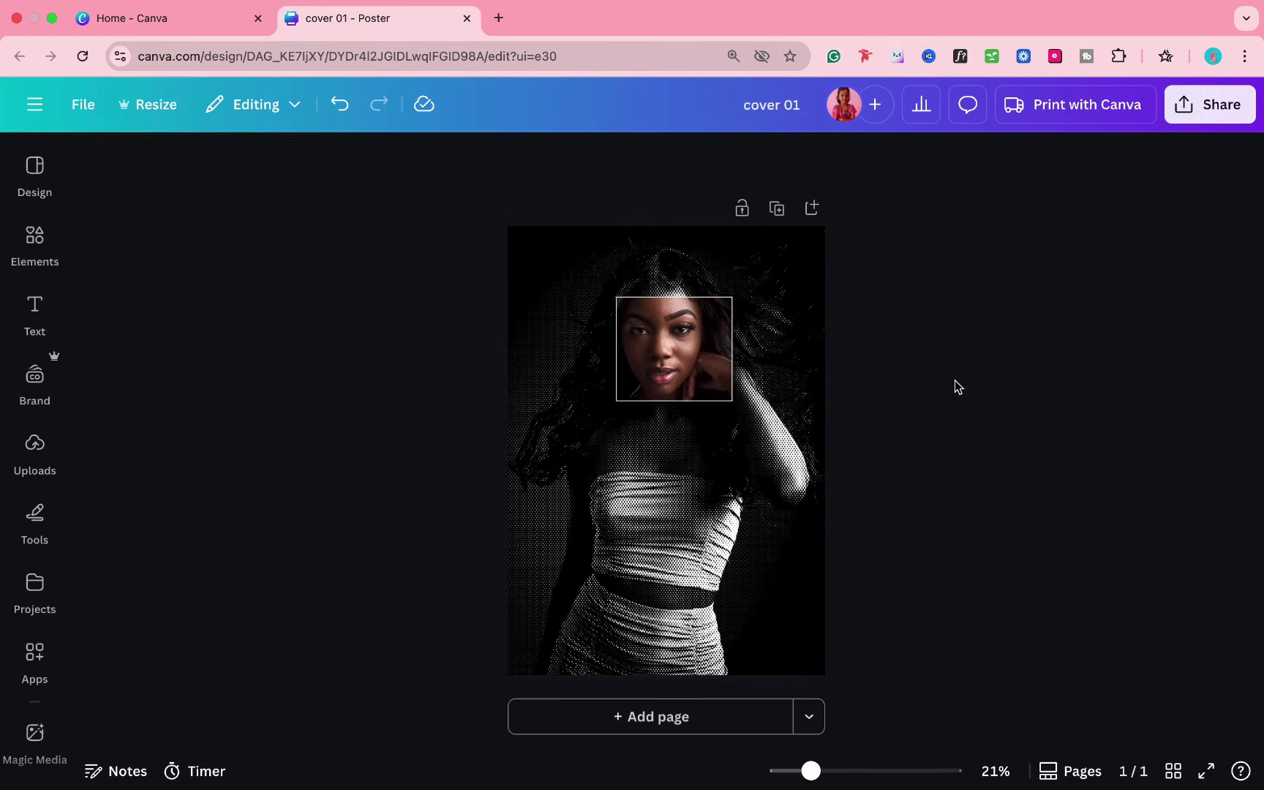
- Add a square shape and shrink it to the size of a tiny selection handle
key("r")
left_click(790, 377)
left_click(656, 460)
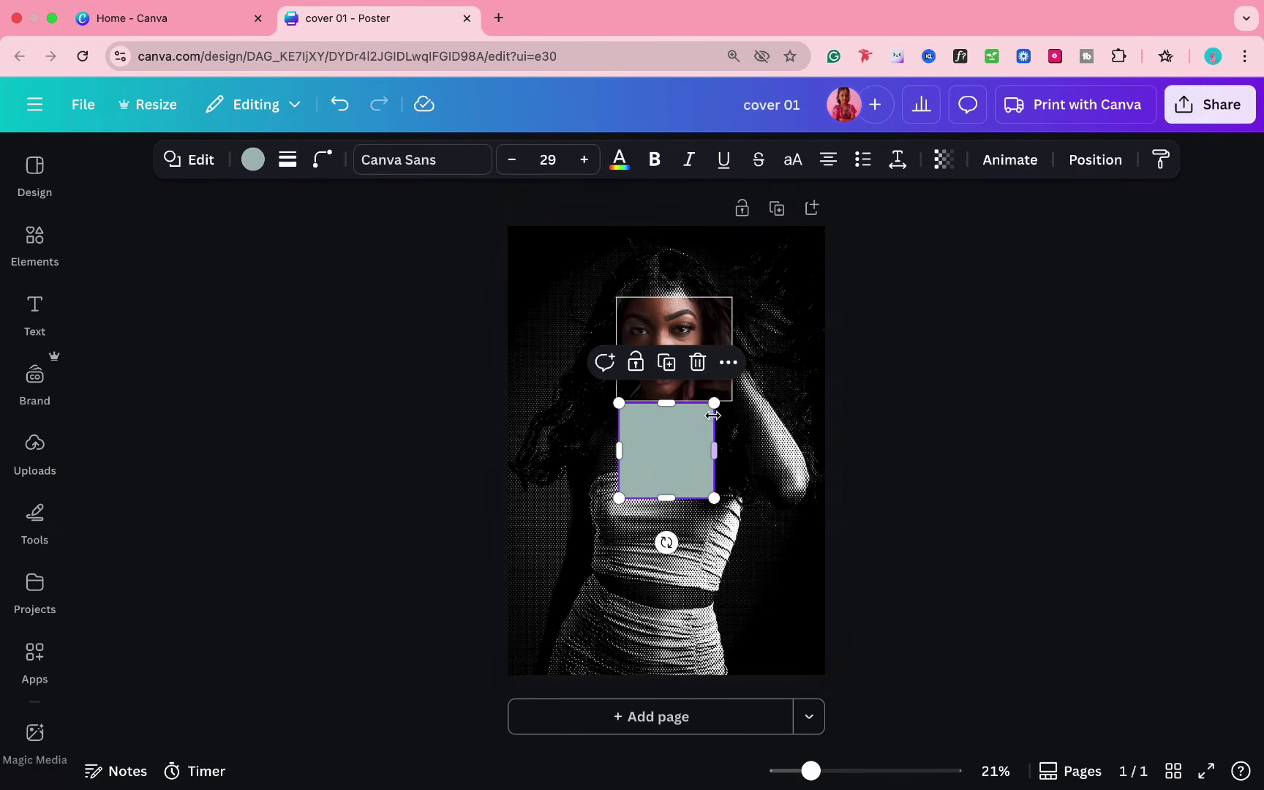
left_click_drag(717, 400, 623, 492)
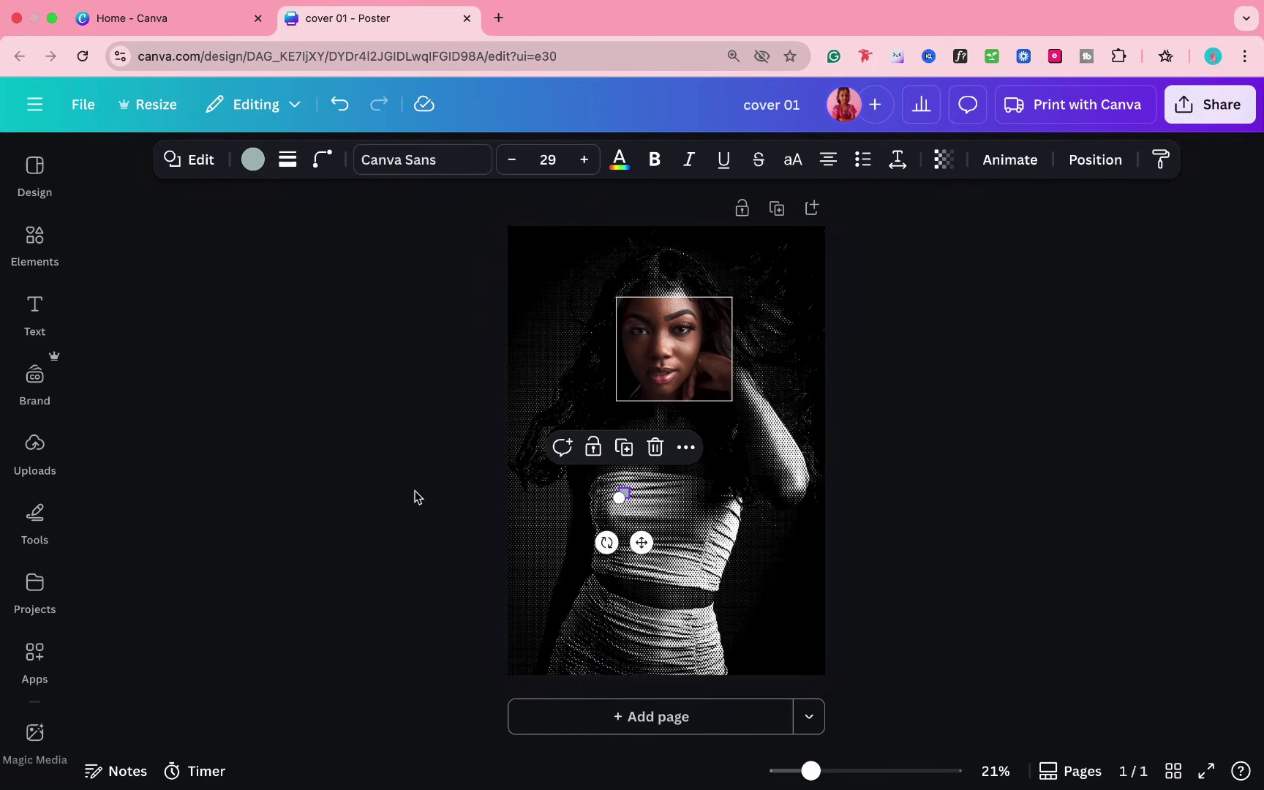
left_click(413, 496)
- Fill the tiny square with white
left_click(624, 496)
left_click(252, 160)
left_click(282, 357)
left_click(852, 475)
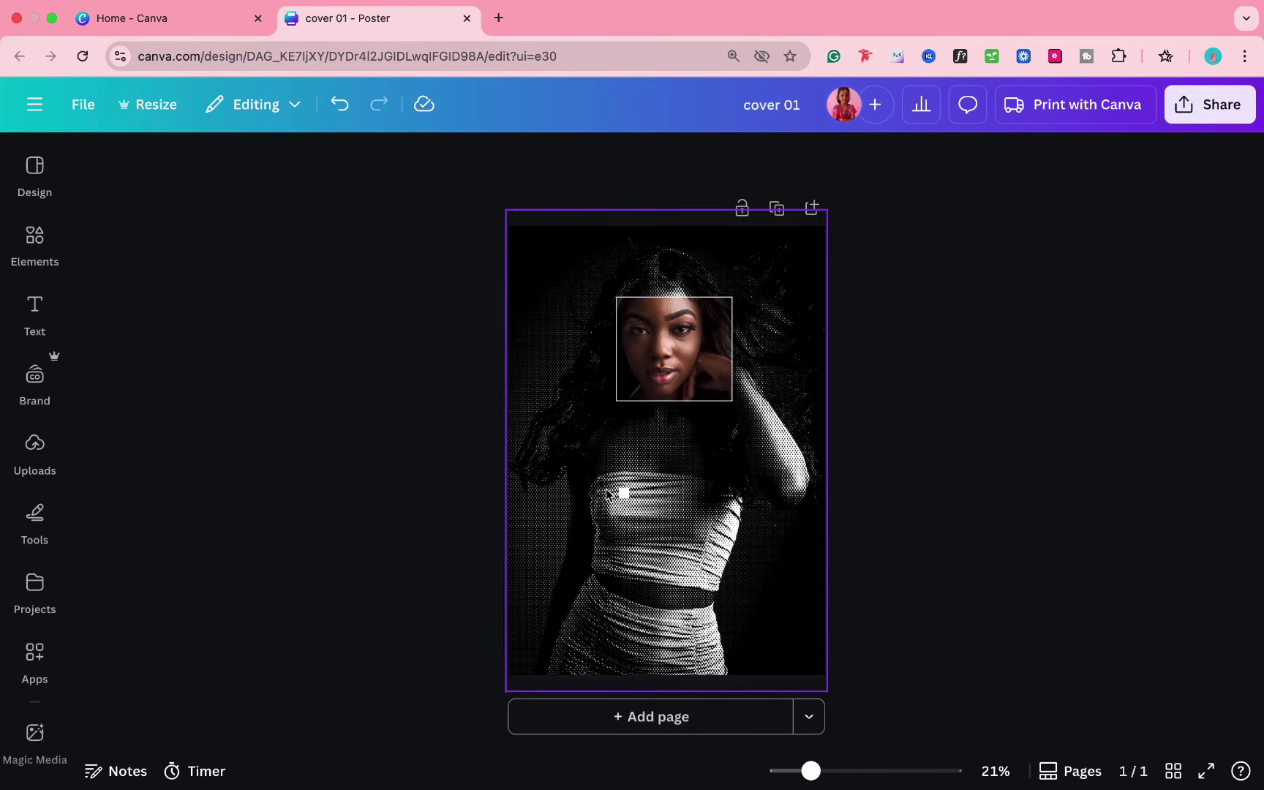
- Place the white square exactly on the upper-left corner of the face crop's frame
left_click(622, 496)
left_click_drag(641, 542, 634, 338)
left_click(920, 338)
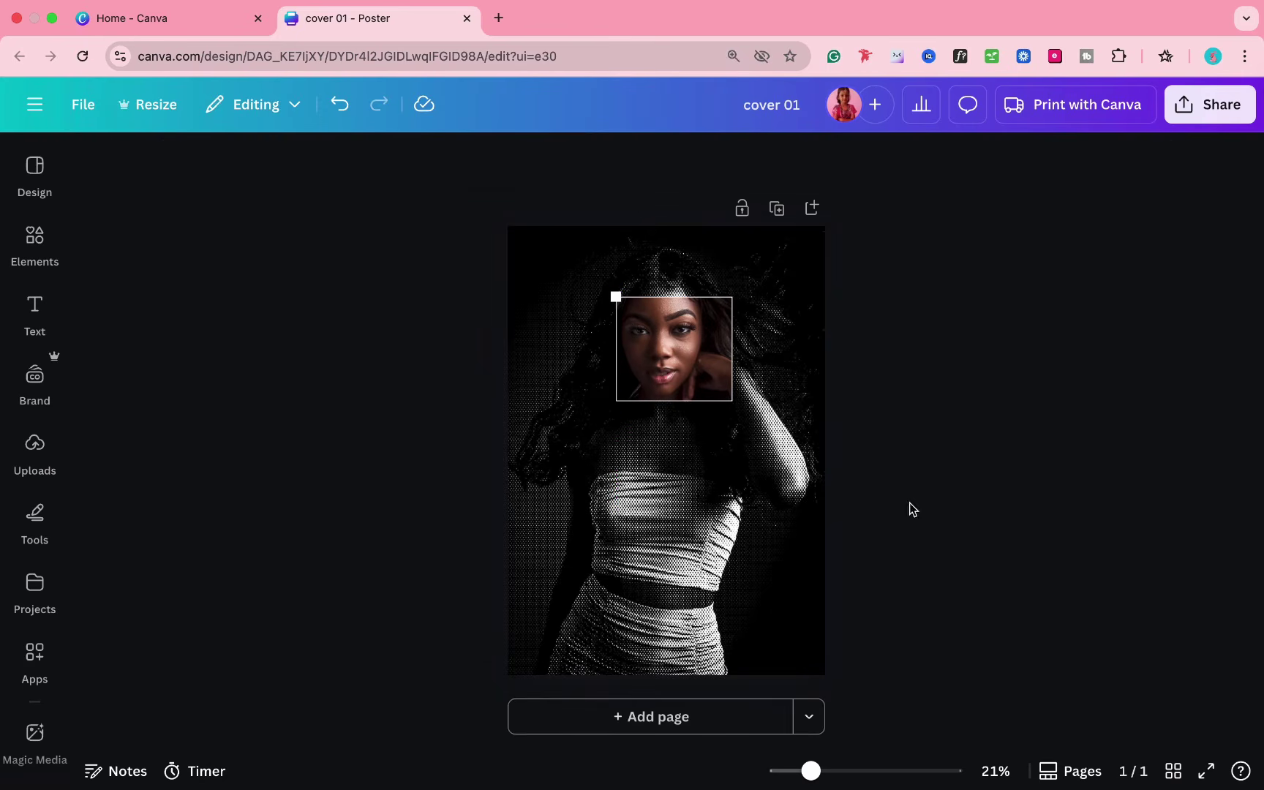
left_click_drag(809, 770, 834, 770)
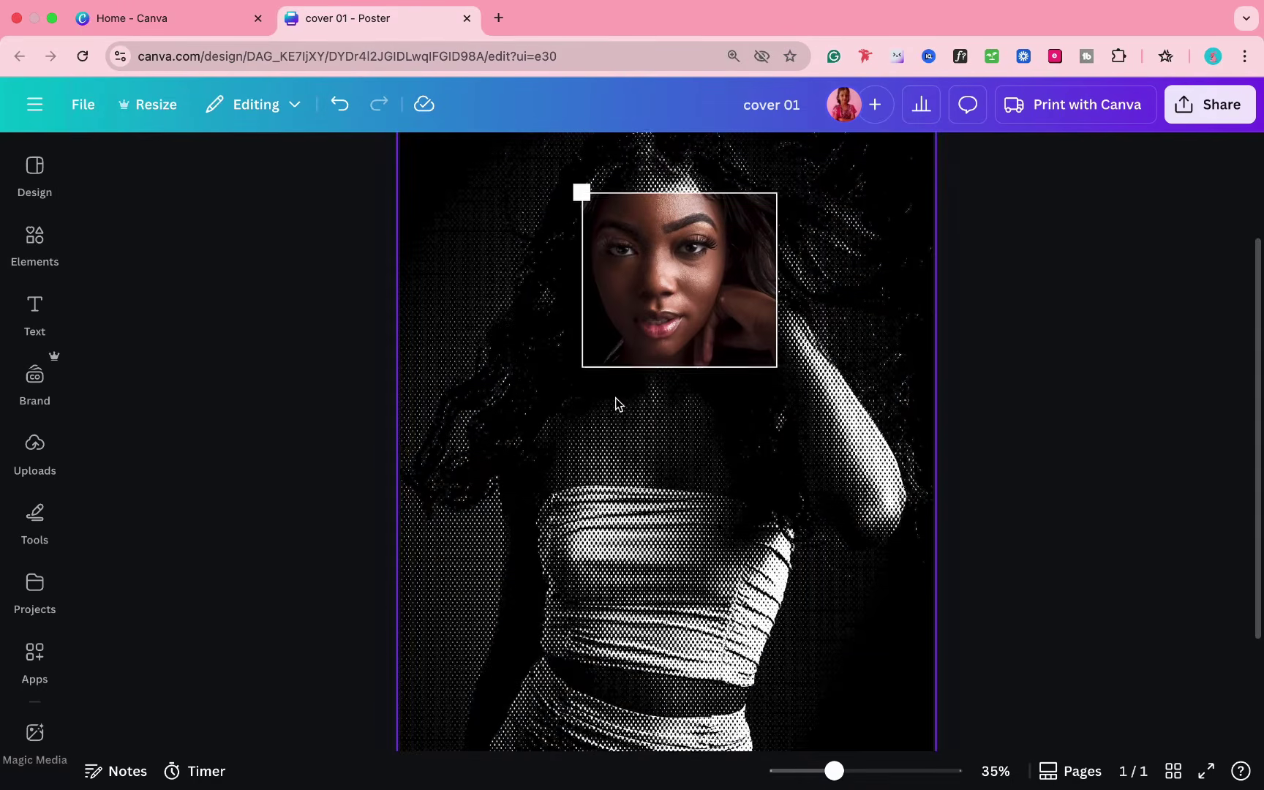
scroll(616, 402, "up", 2)
left_click(583, 334)
left_click_drag(585, 325, 580, 331)
- Duplicate the white square onto the other three corners of the face crop's frame
left_click_drag(599, 387, 793, 387)
left_click(785, 343)
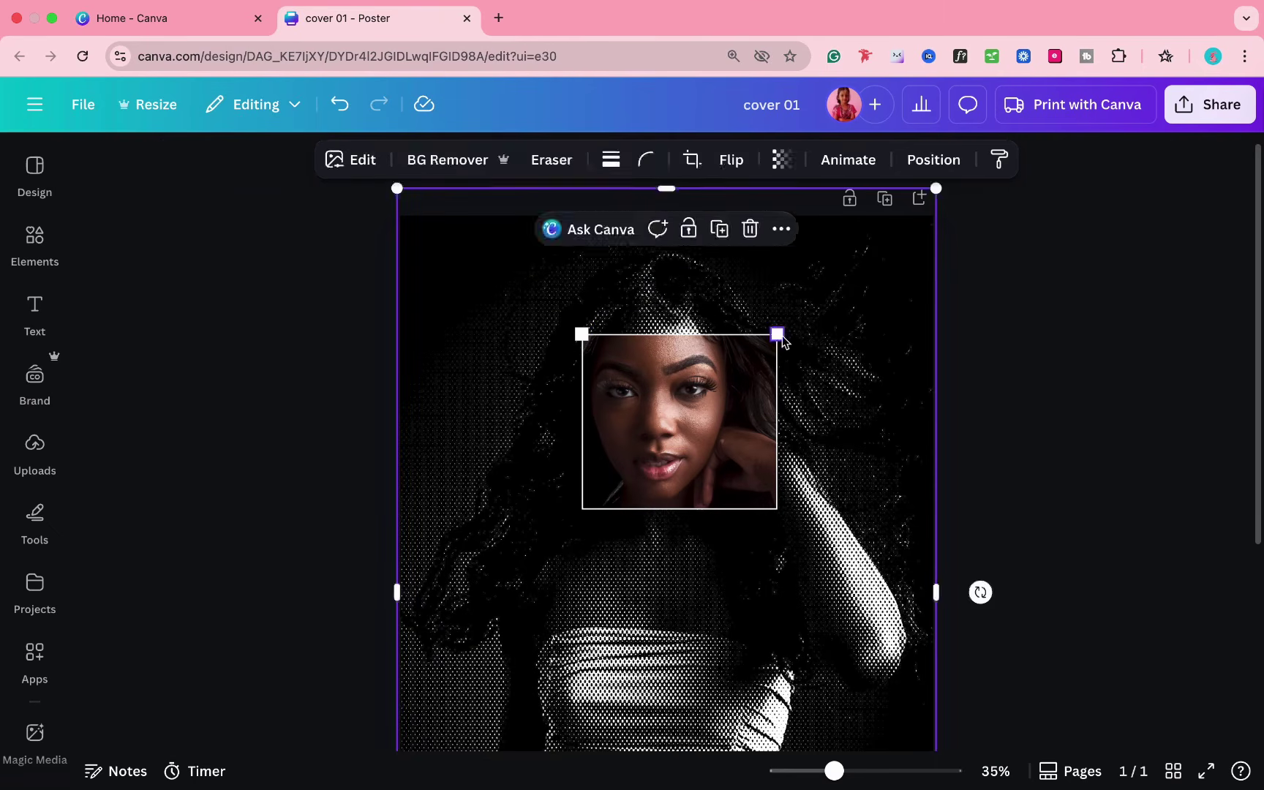
left_click(778, 335)
left_click(583, 334, "shift")
left_click_drag(699, 384, 699, 560)
left_click(1029, 505)
scroll(1029, 506, "down", 2)
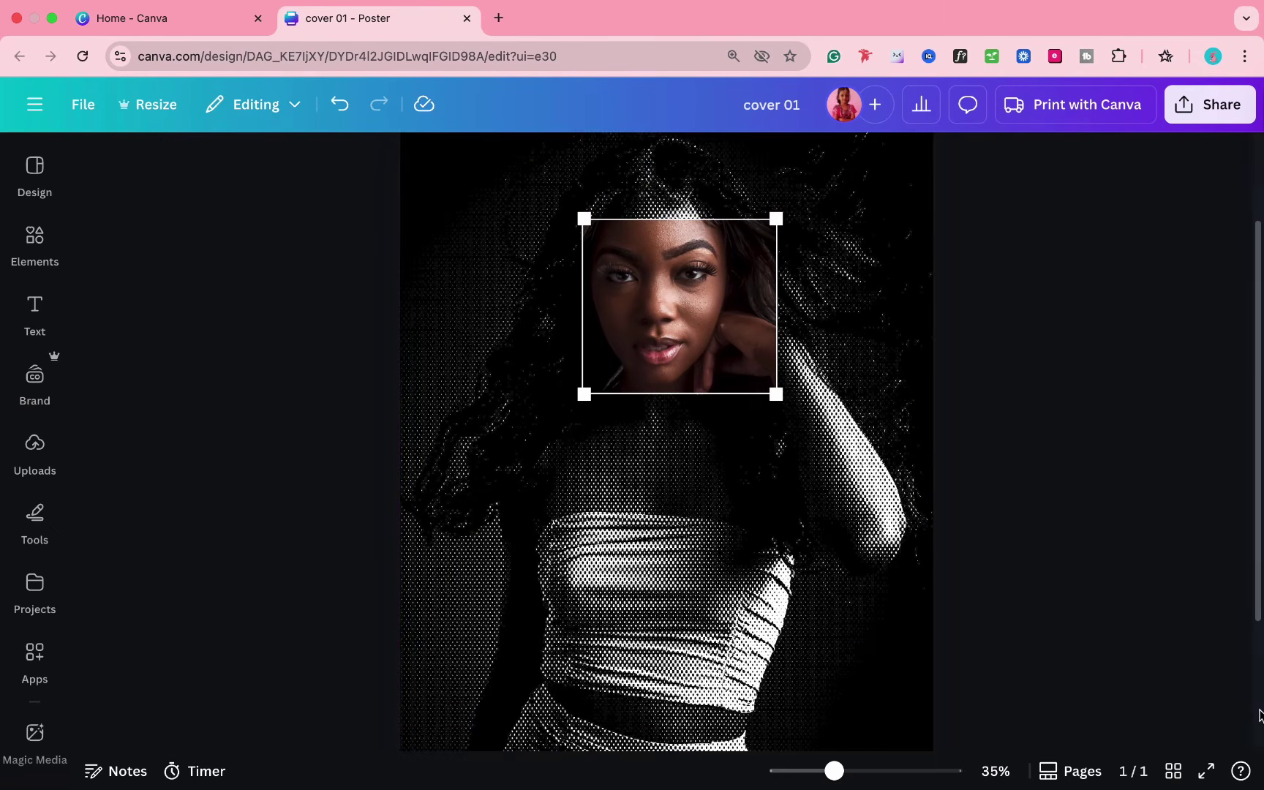
- Search the elements for "click" and limit the results to graphics instead of photos
scroll(543, 544, "down", 5)
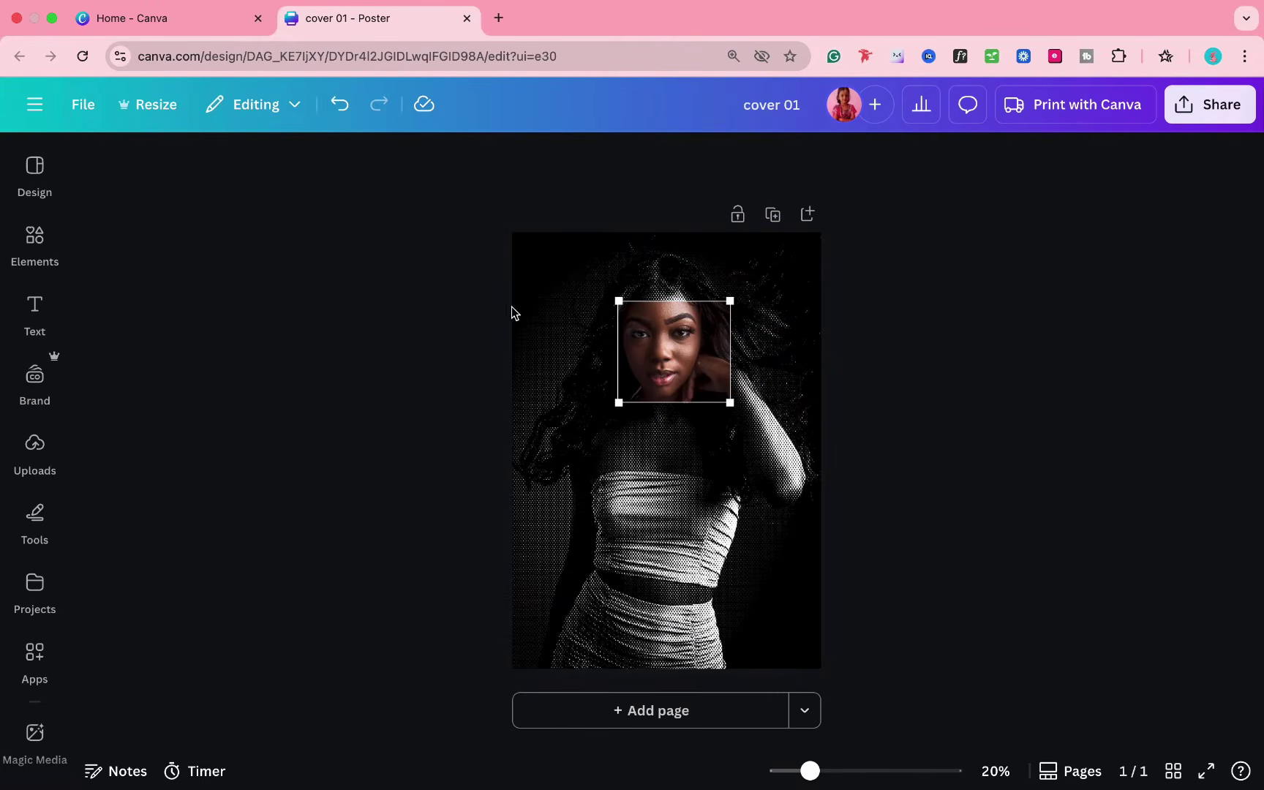
left_click(34, 241)
left_click(211, 189)
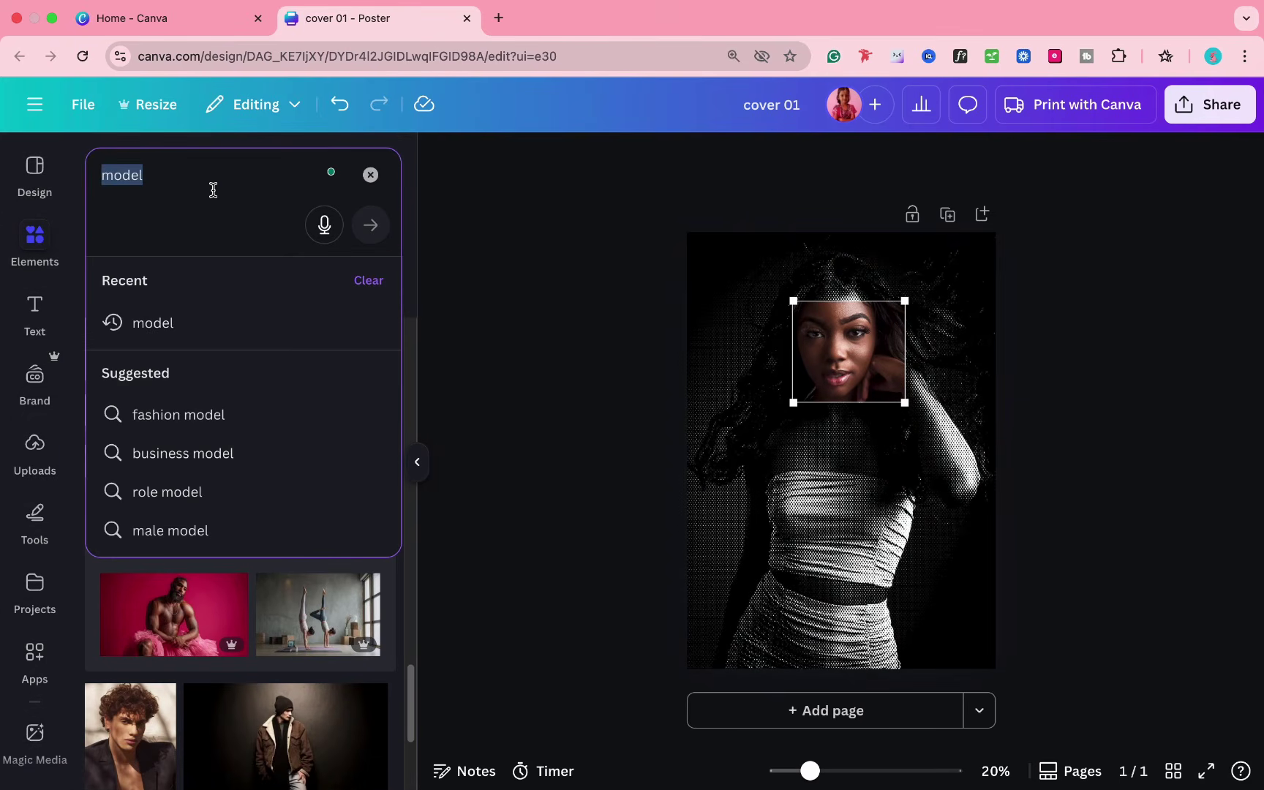
type("click")
key("Return")
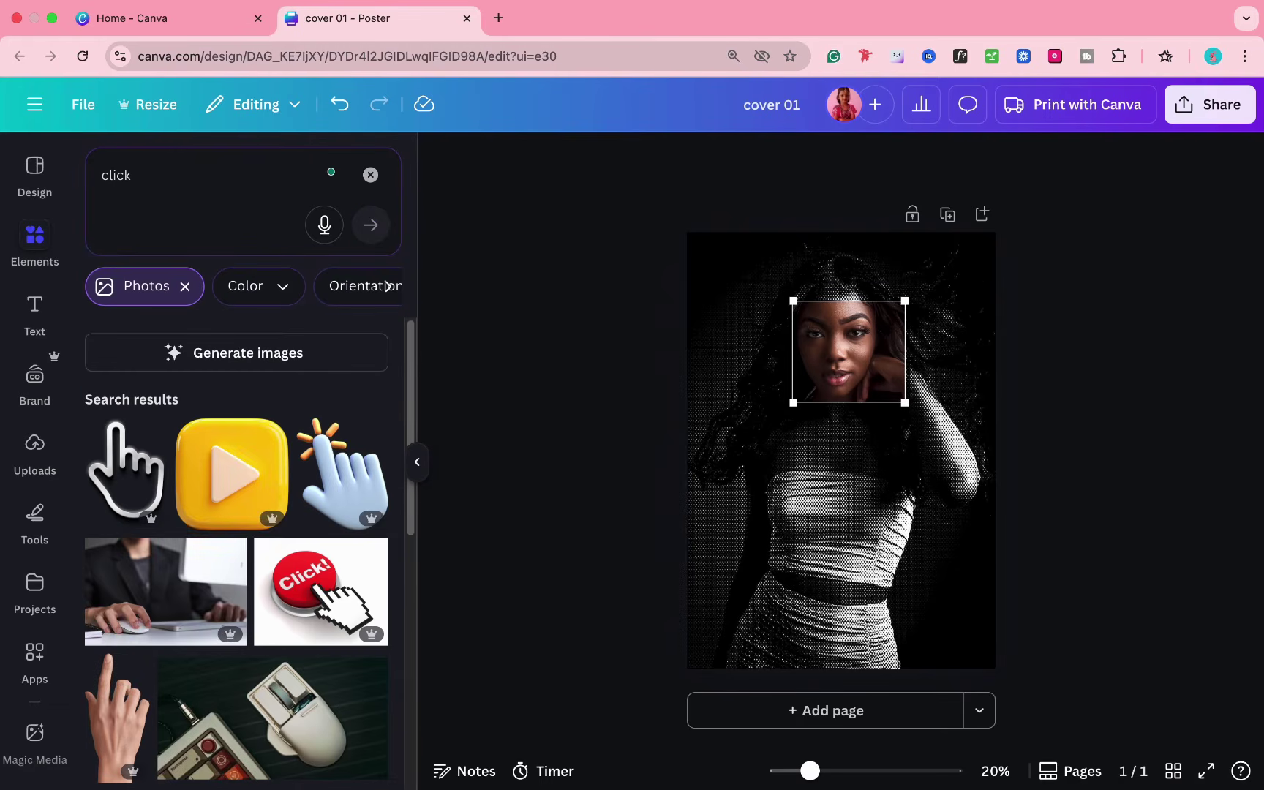
left_click(185, 286)
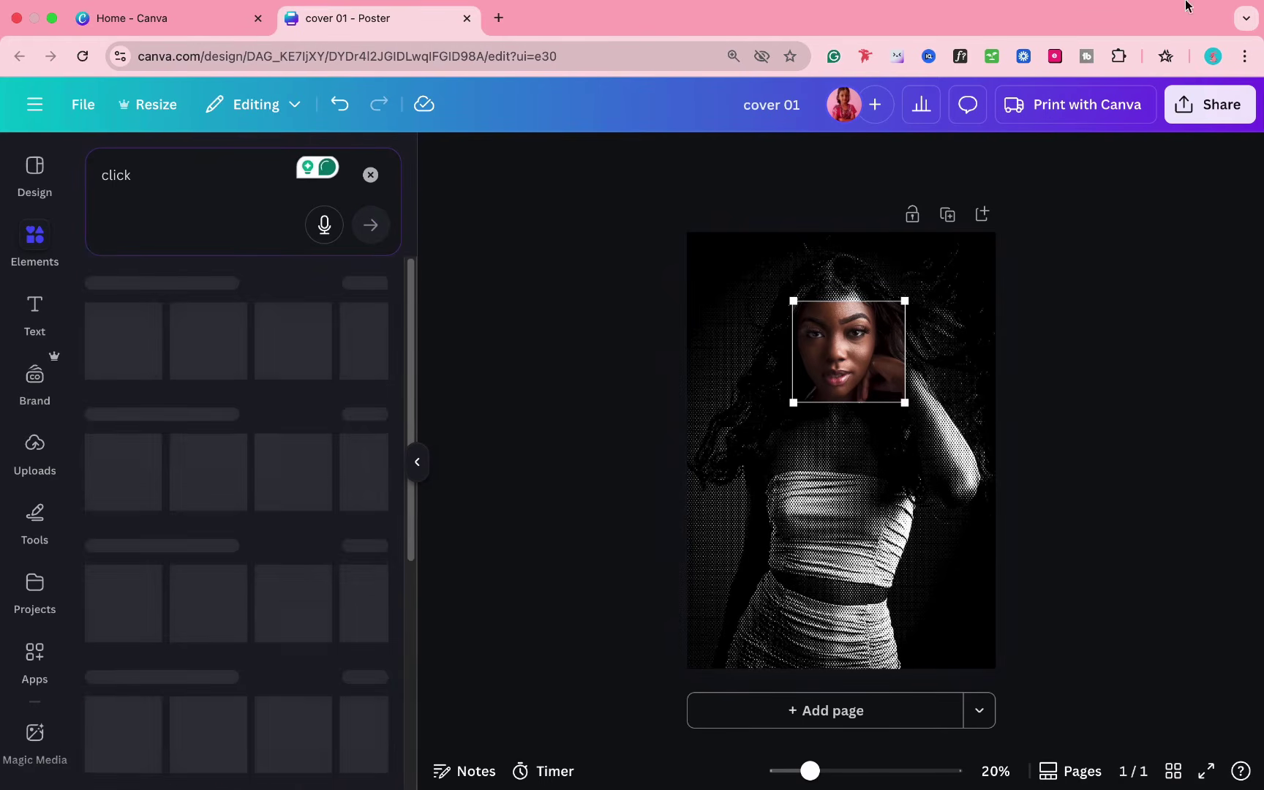
left_click(362, 401)
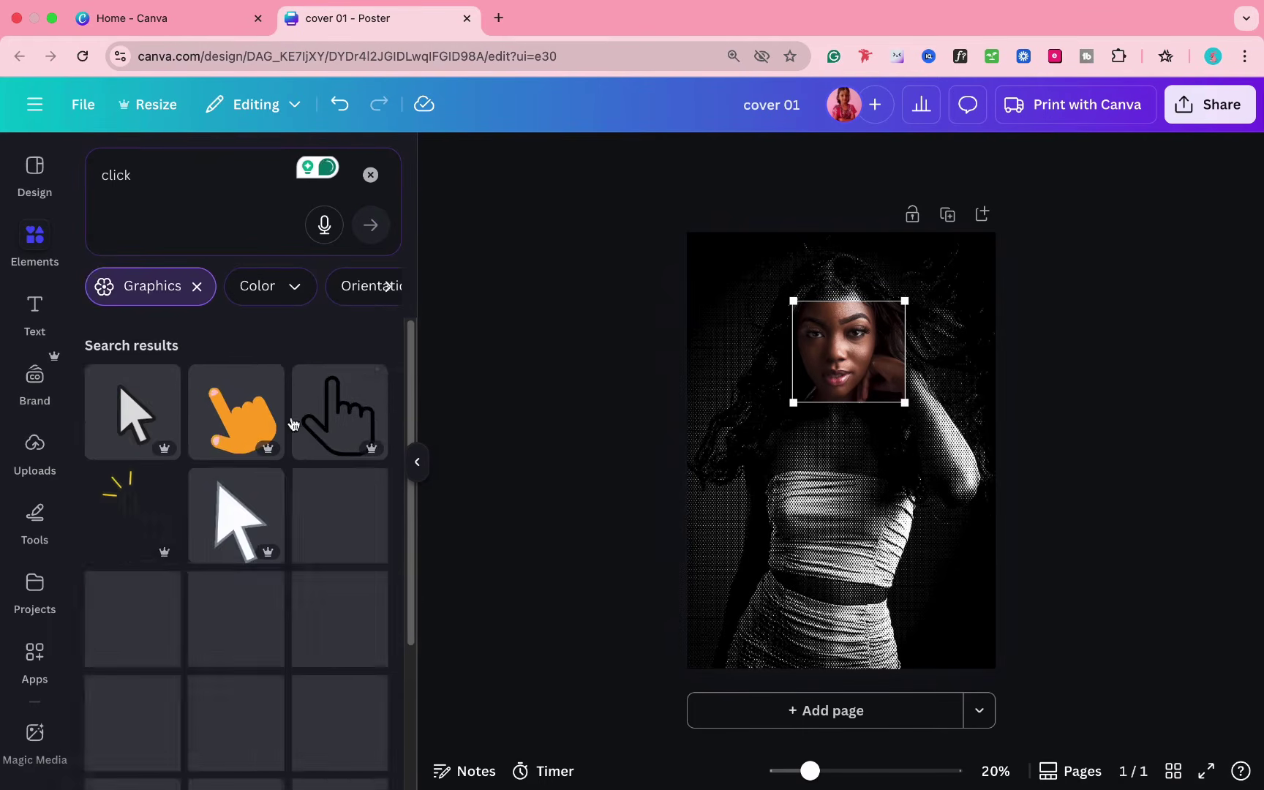
- Add an arrow cursor graphic from the results to the poster and recolour its arrow white
left_click(299, 424)
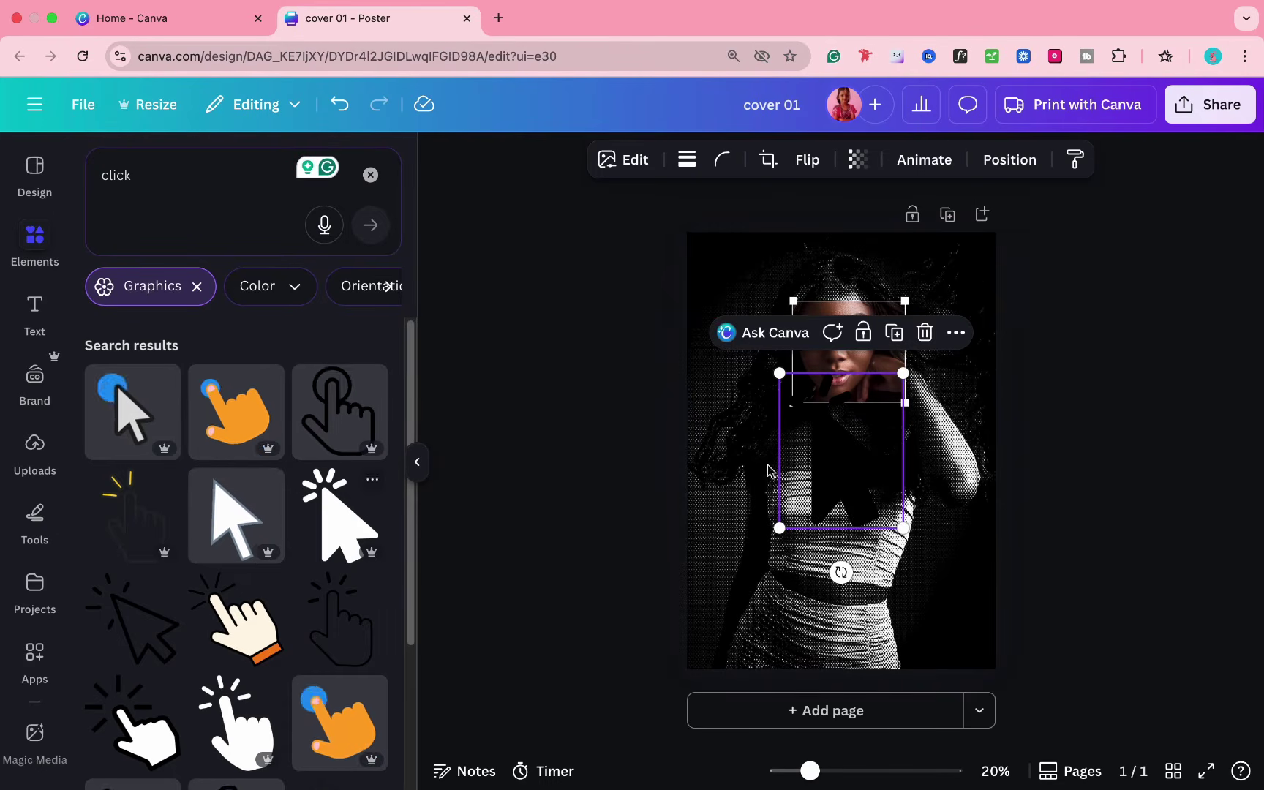
left_click(648, 159)
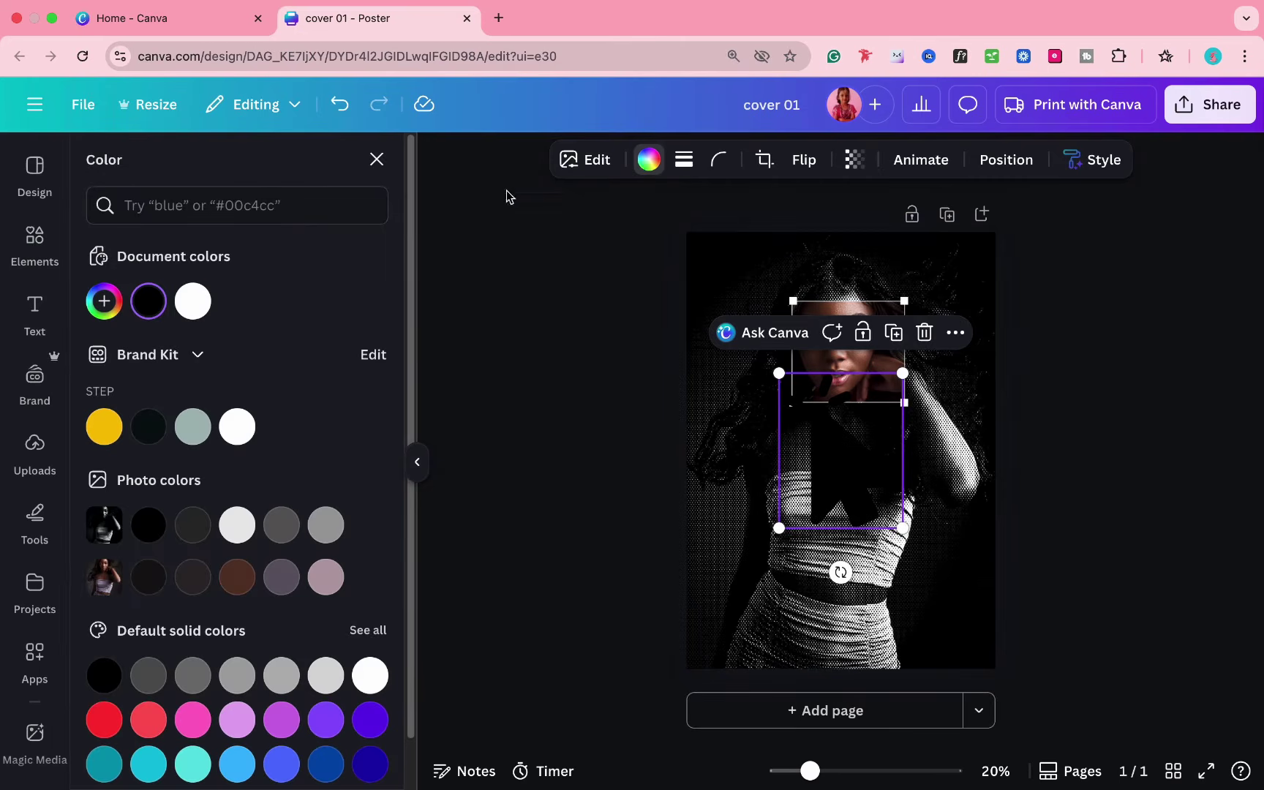
left_click(189, 313)
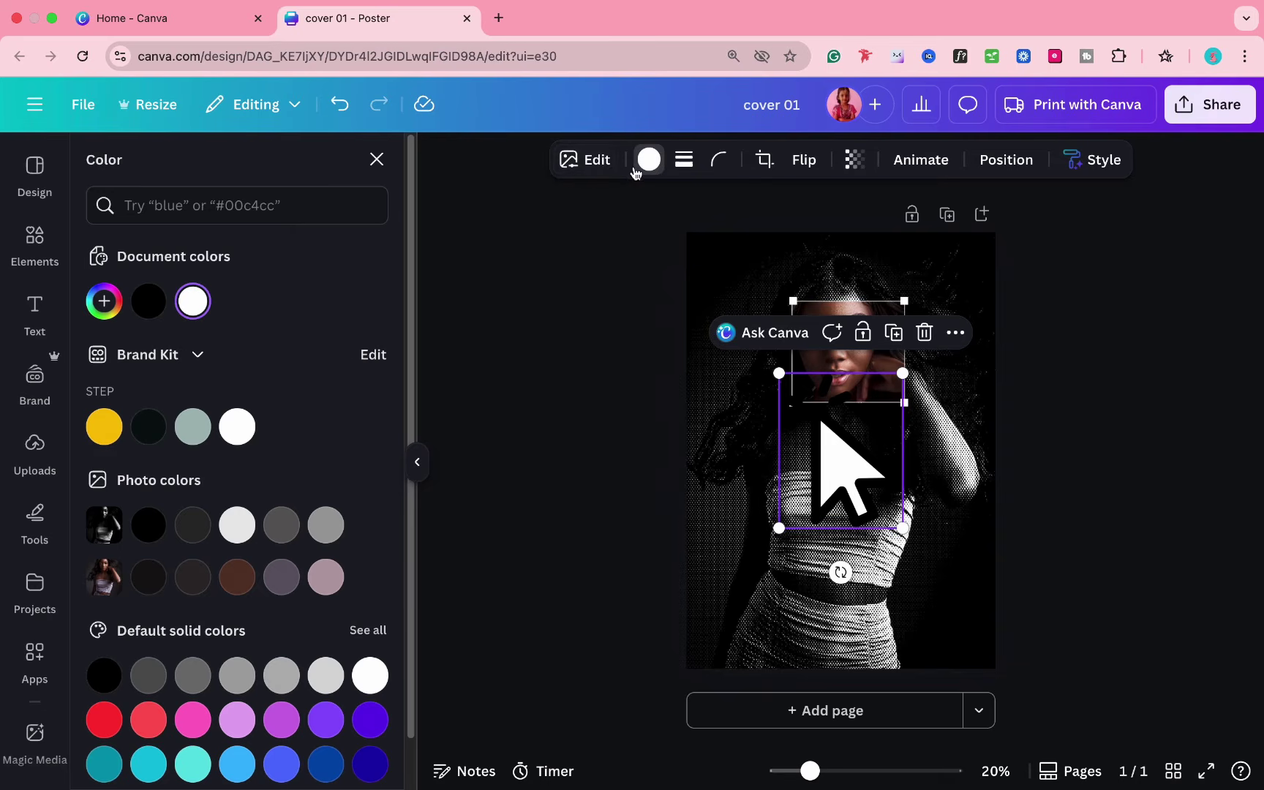
- Replace the outlined cursor with a solid arrow cursor graphic from the "click" results and recolour it white
left_click(35, 241)
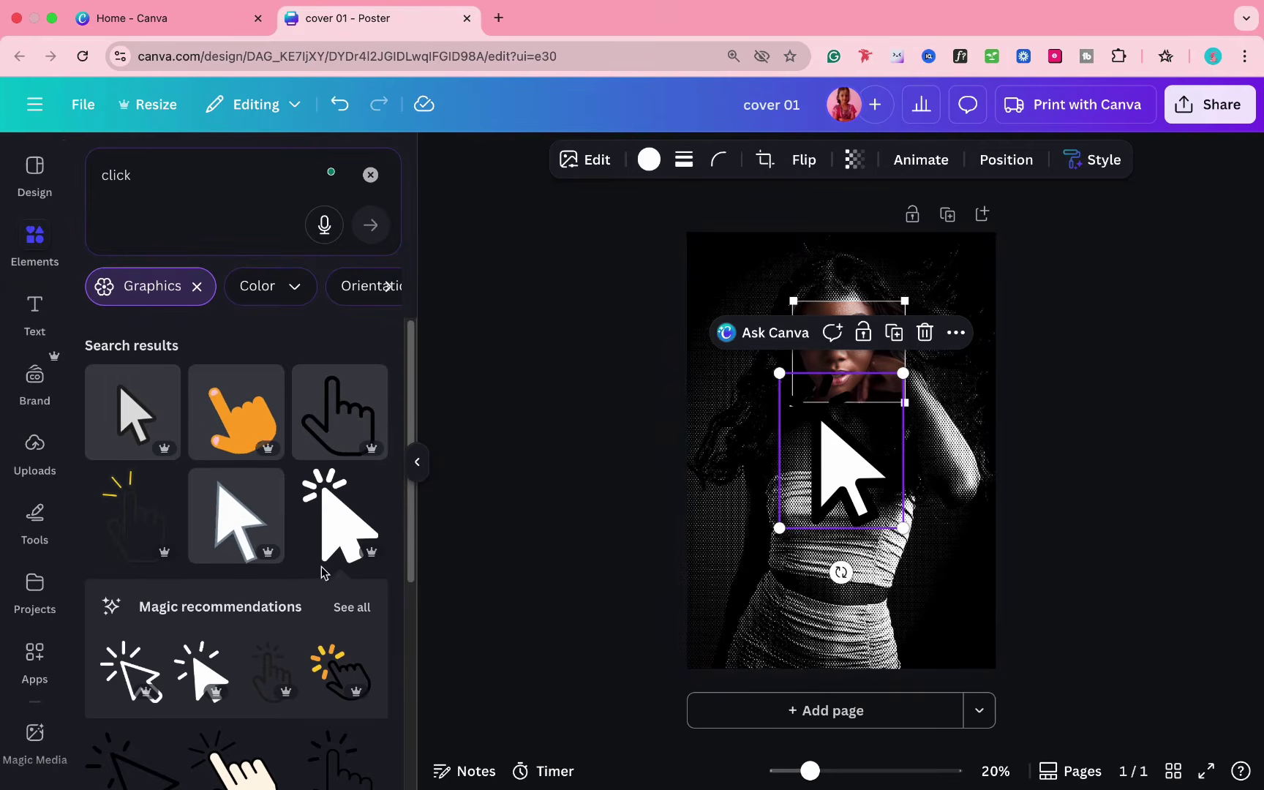
key("Delete")
scroll(313, 576, "down", 4)
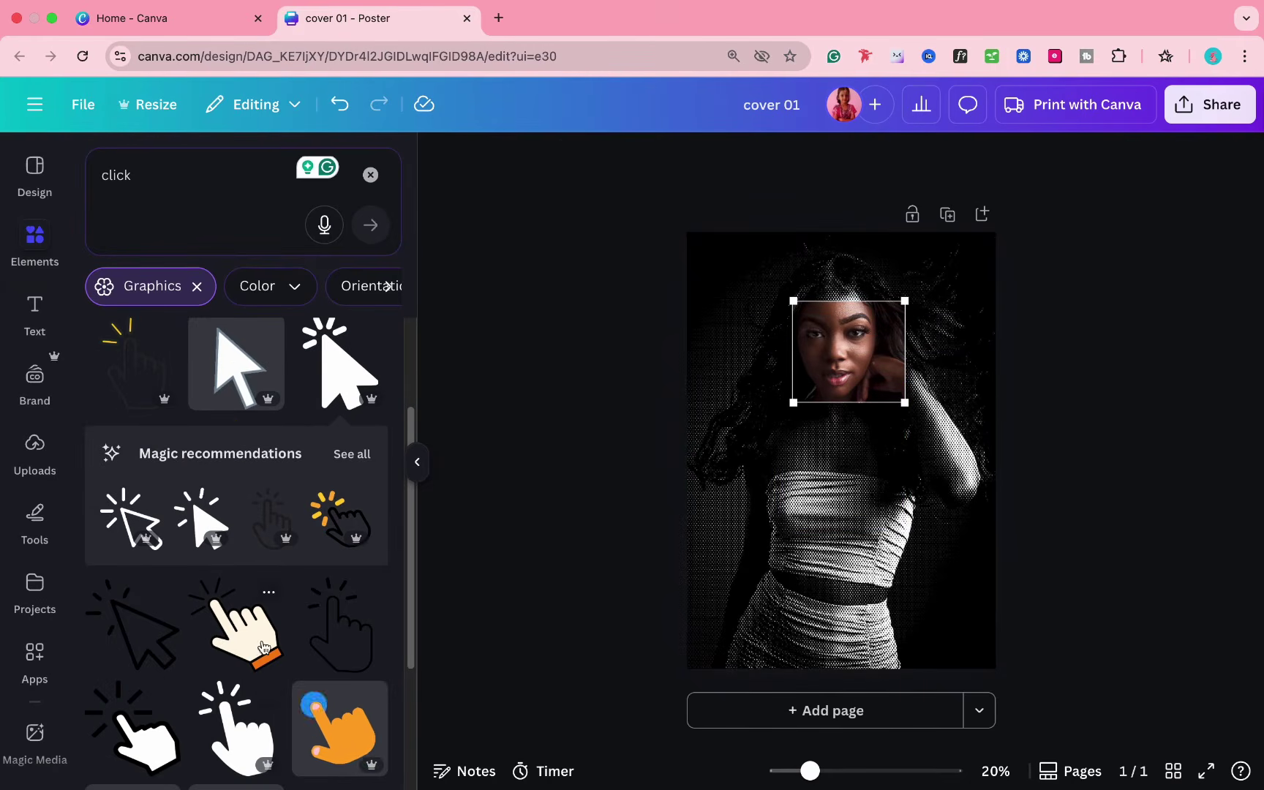
scroll(198, 629, "down", 5)
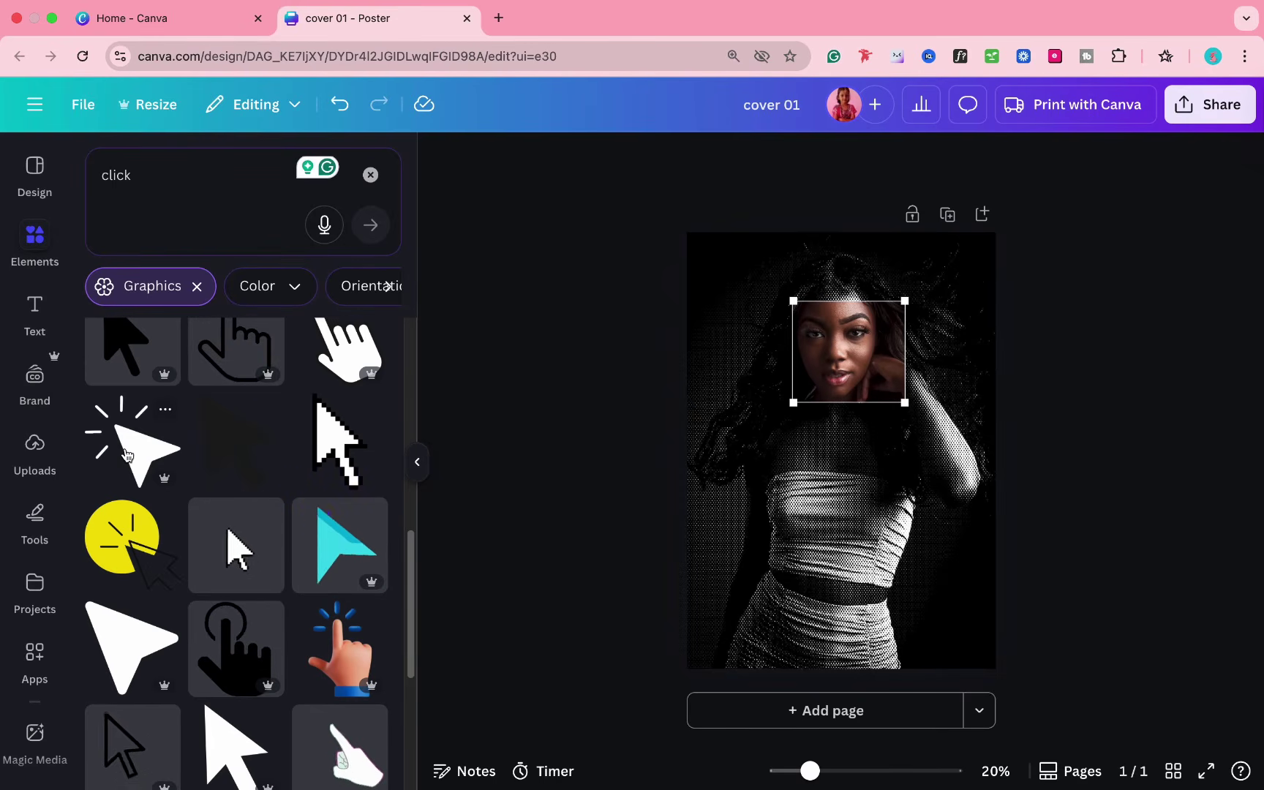
scroll(127, 454, "down", 3)
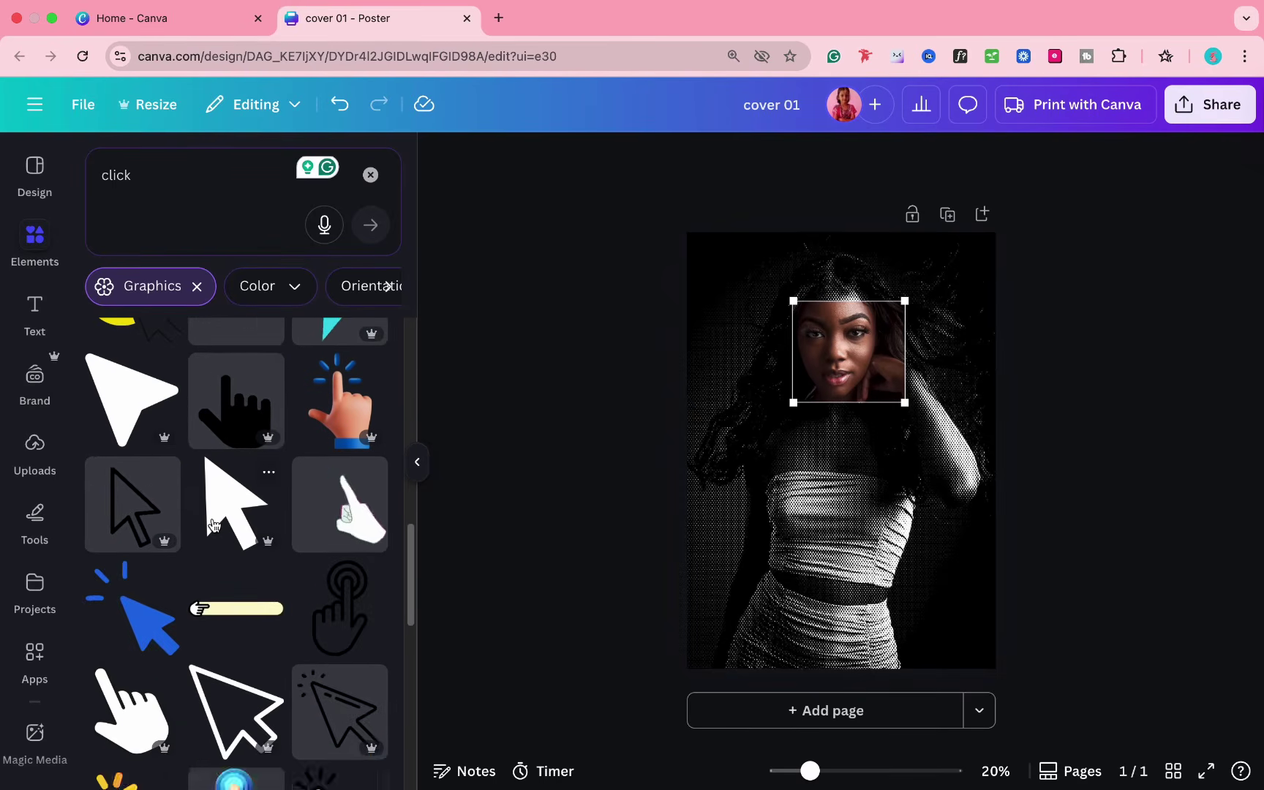
left_click(233, 503)
left_click(649, 160)
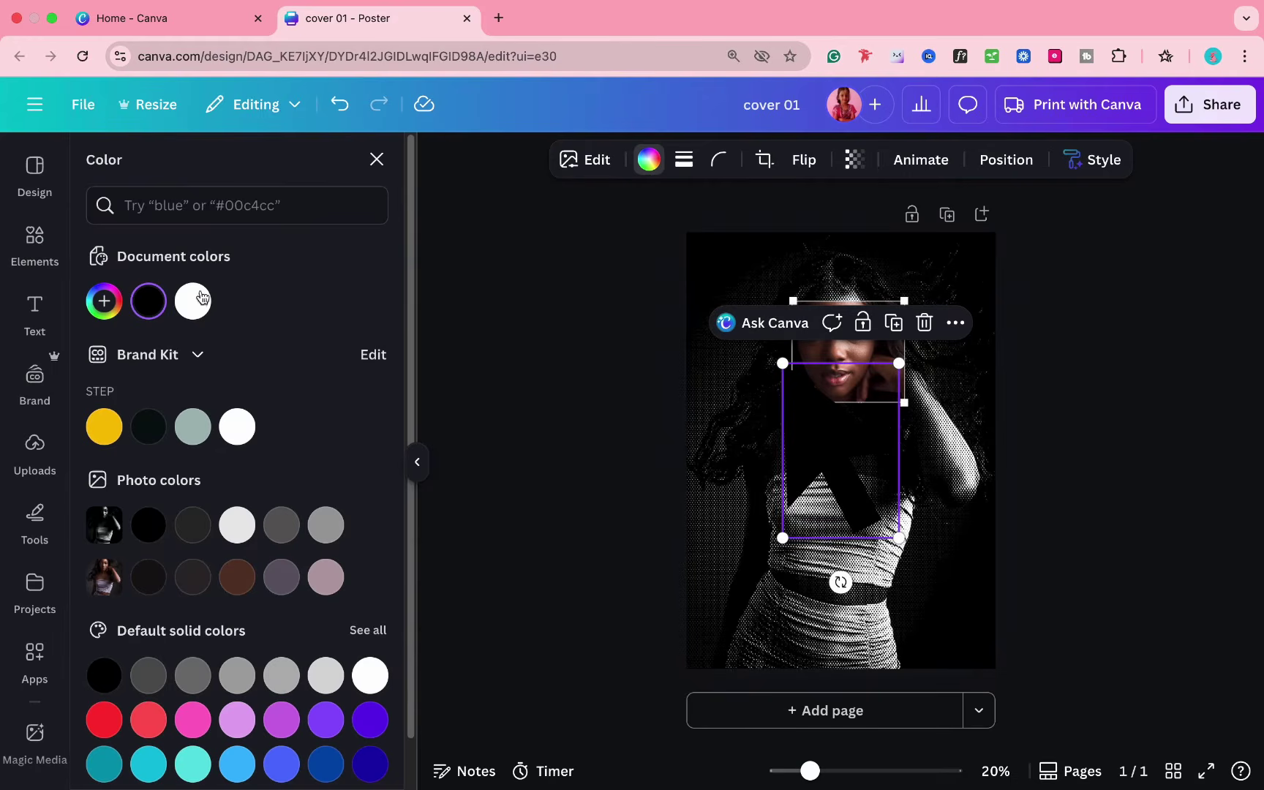
- Apply a Glow shadow to the white arrow cursor and shrink it onto the lower-right corner of the face crop's frame
left_click(618, 165)
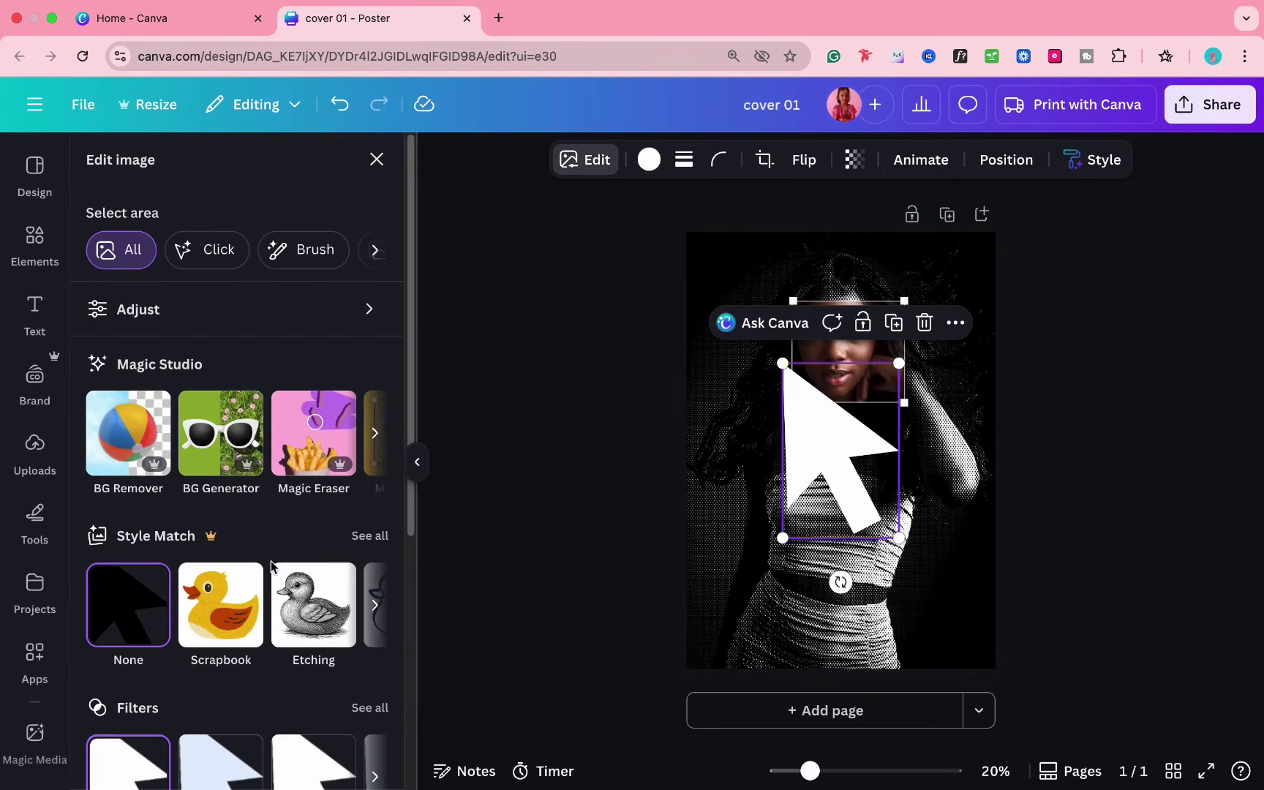
scroll(128, 607, "down", 5)
left_click(128, 607)
left_click(155, 417)
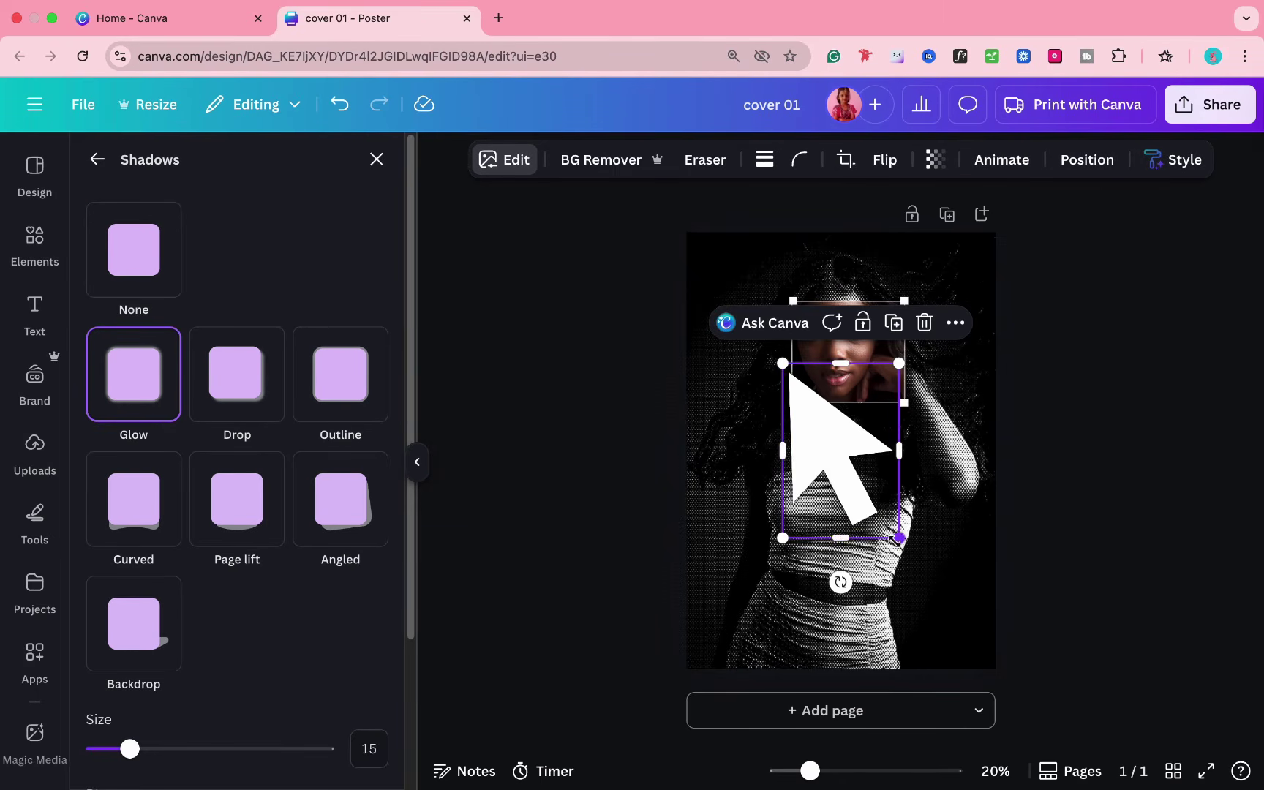
left_click_drag(898, 538, 911, 472)
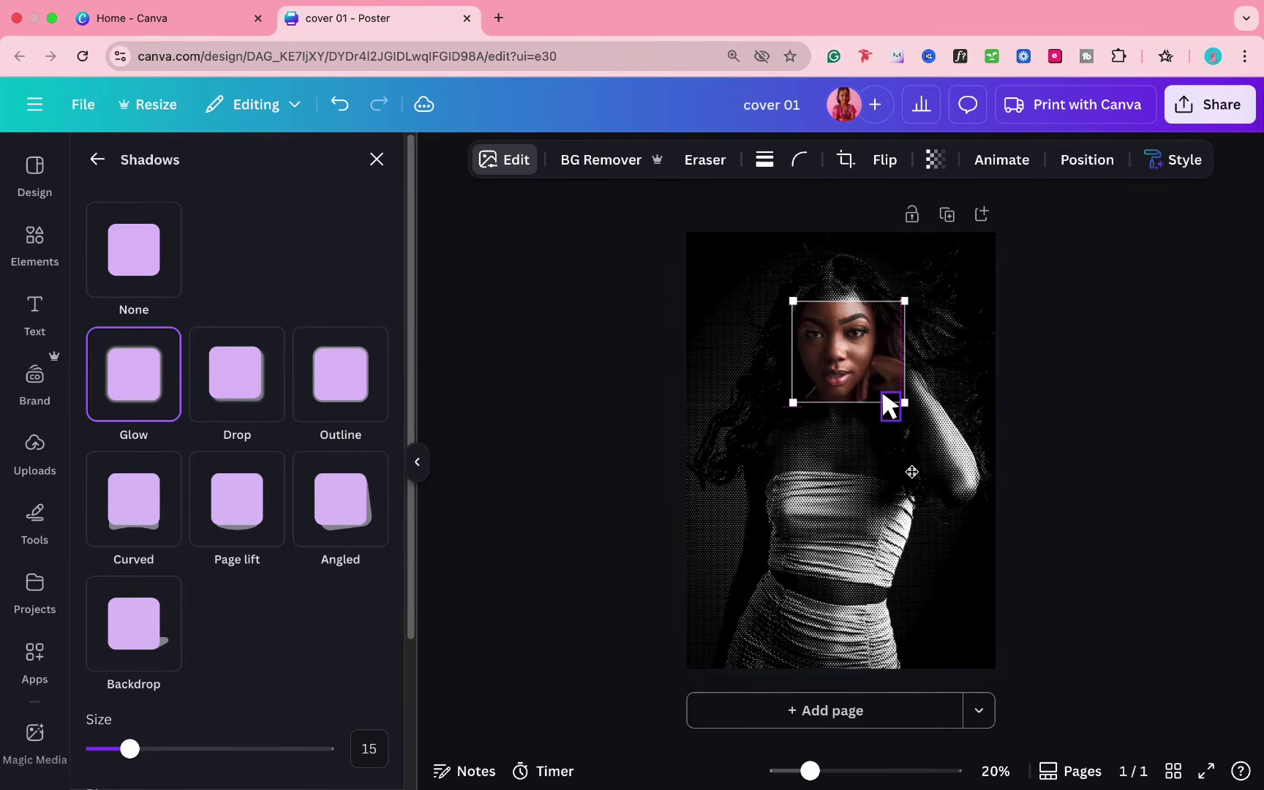
left_click(1119, 475)
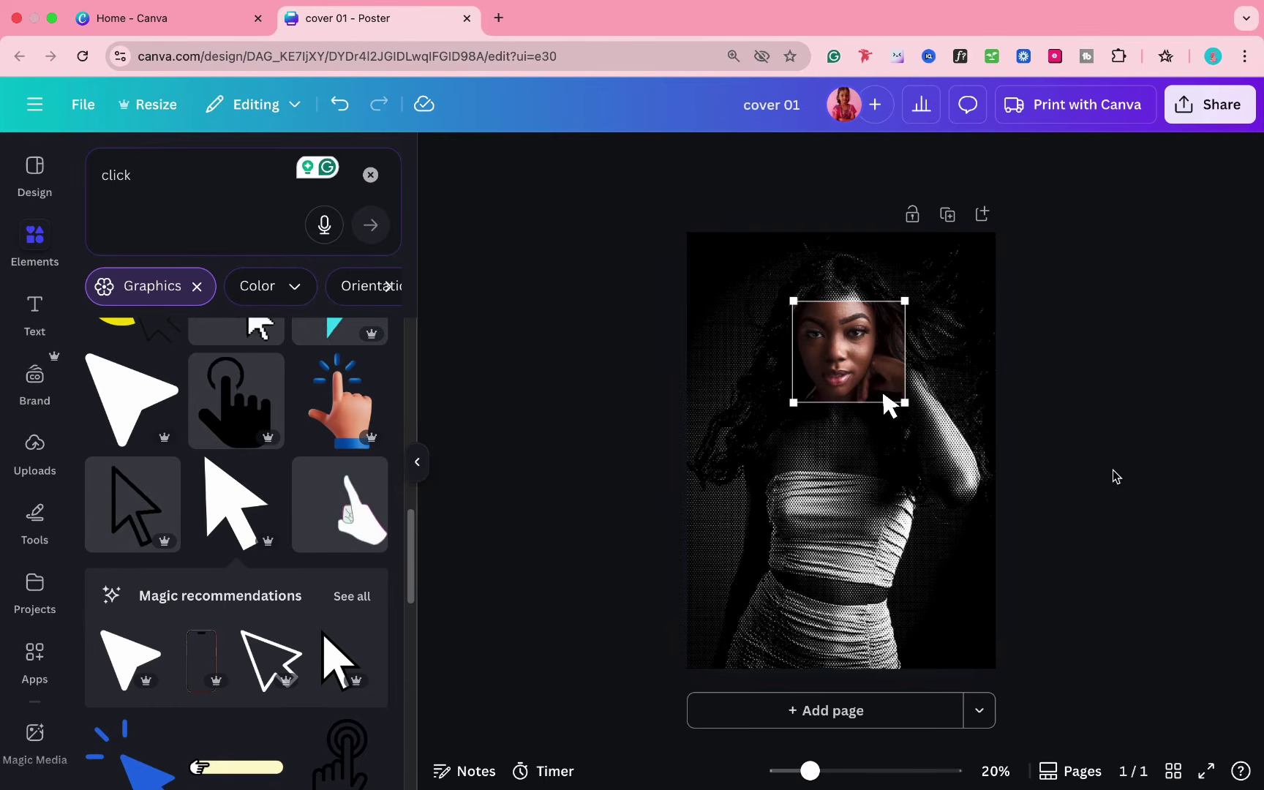
- Add the text "JULY 2026/VOL 11" to the poster and move it above the face crop
key("t")
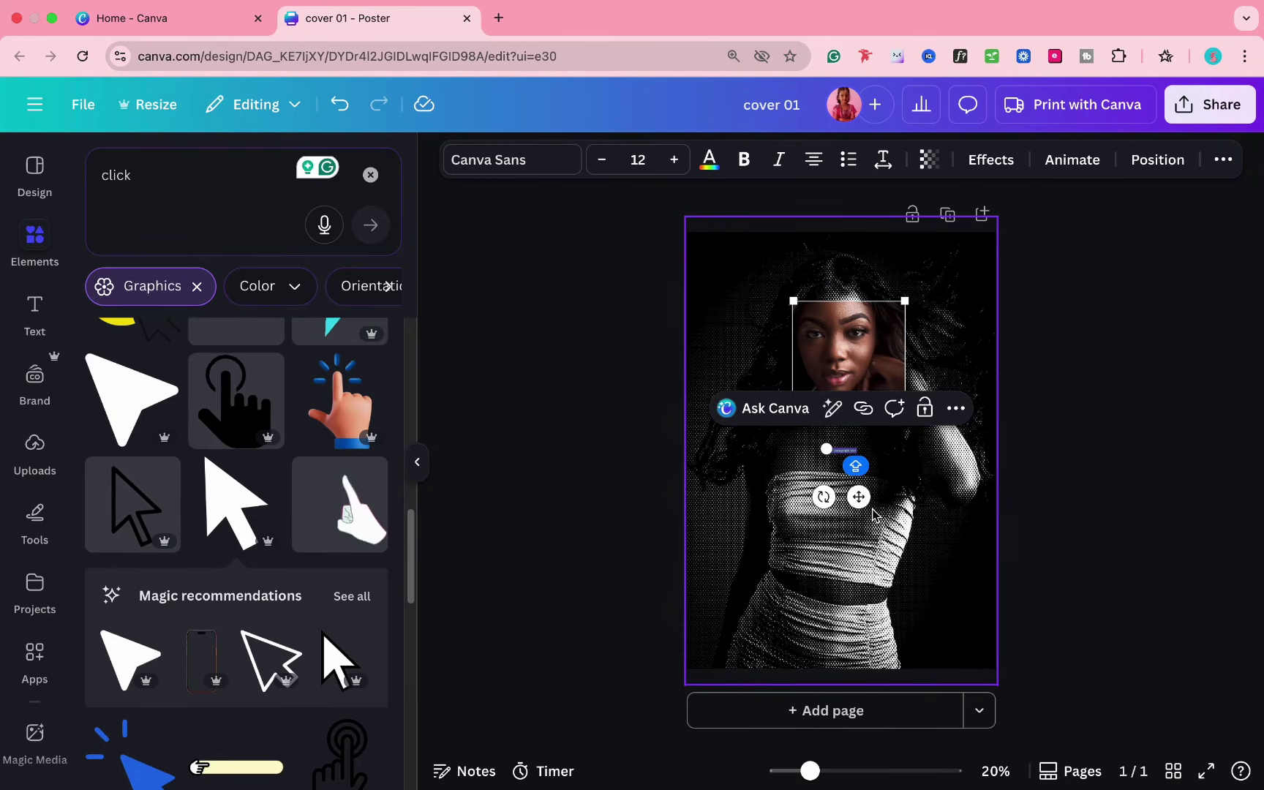
key("BackSpace")
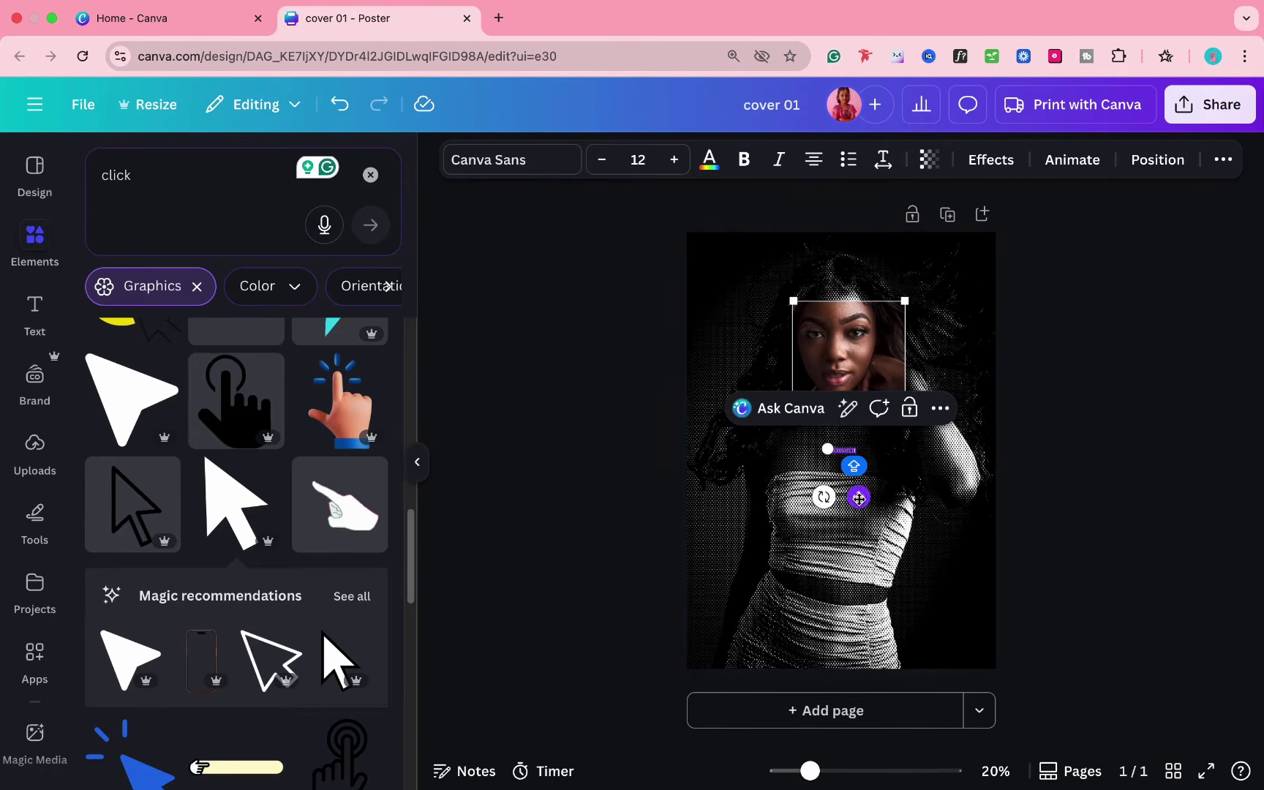
left_click_drag(858, 497, 857, 307)
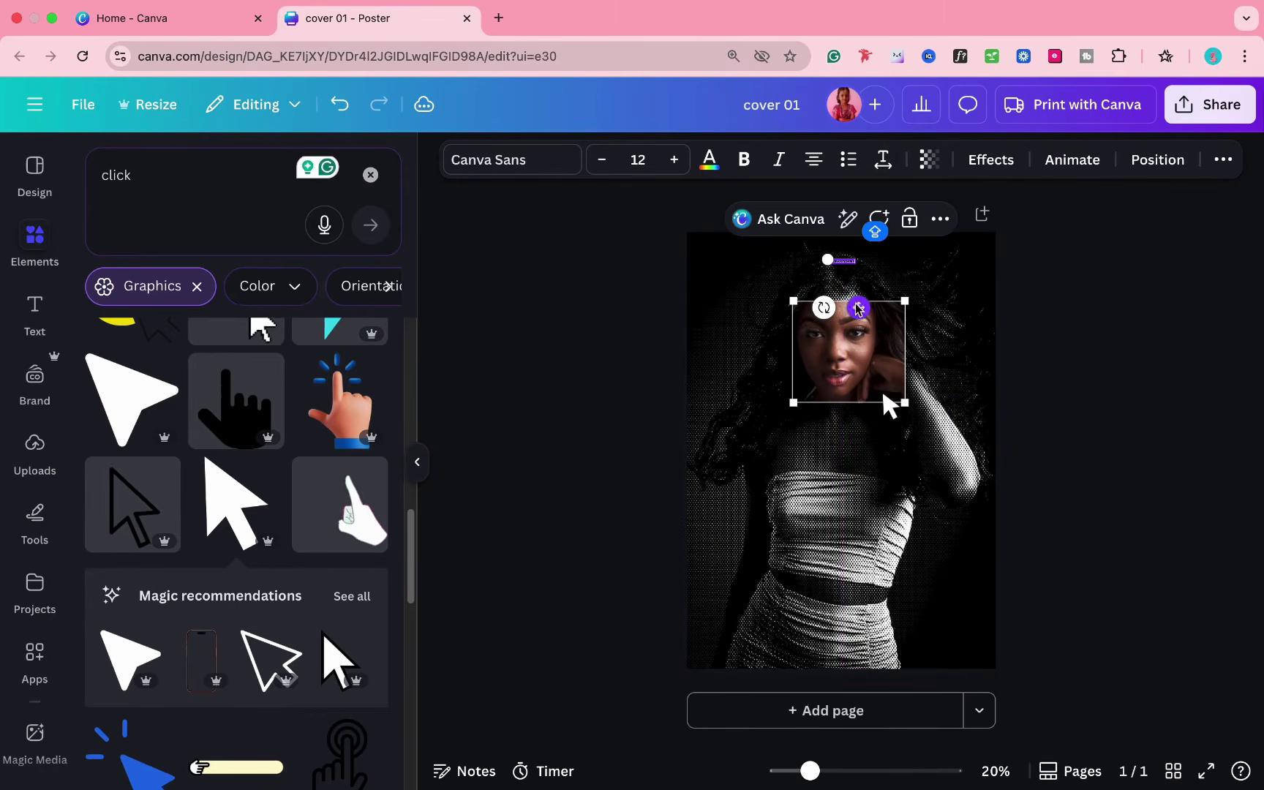
- Set the date line's font to DM Sans and its size to 24
left_click(533, 163)
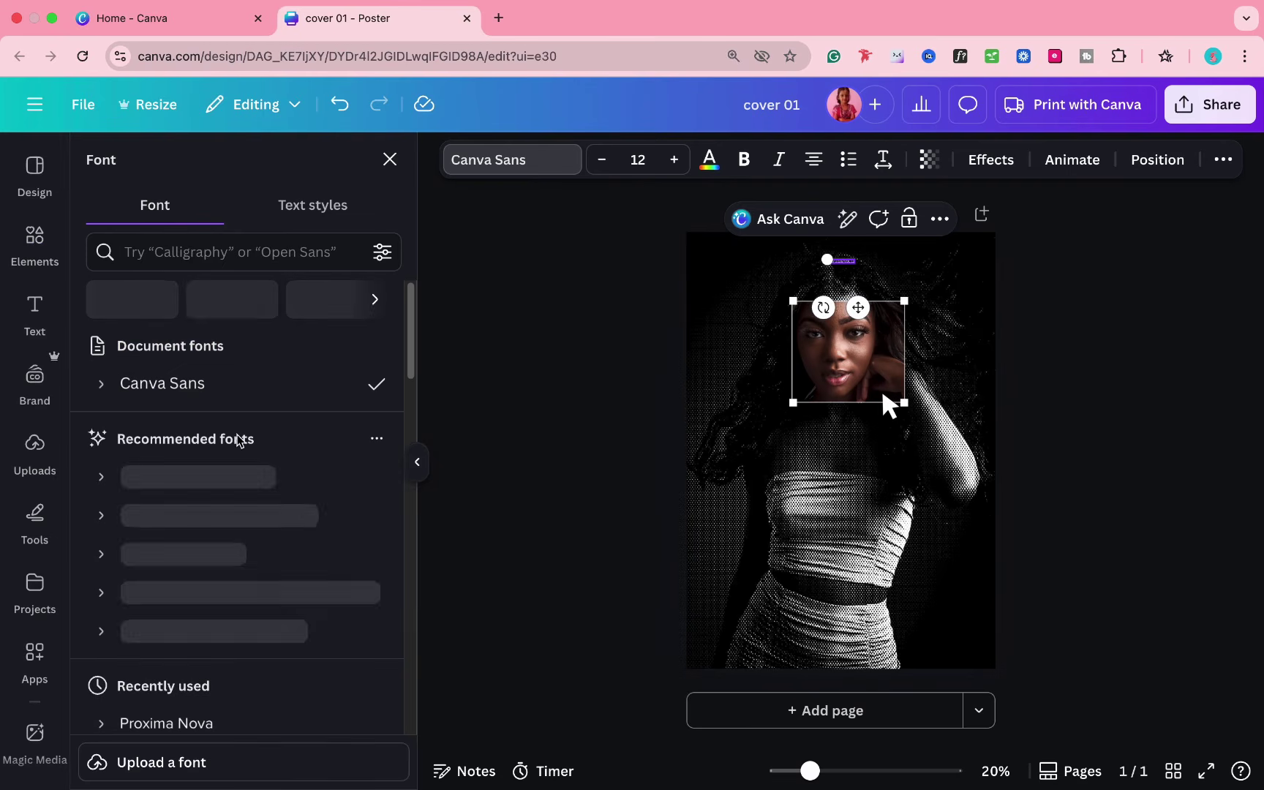
left_click(205, 517)
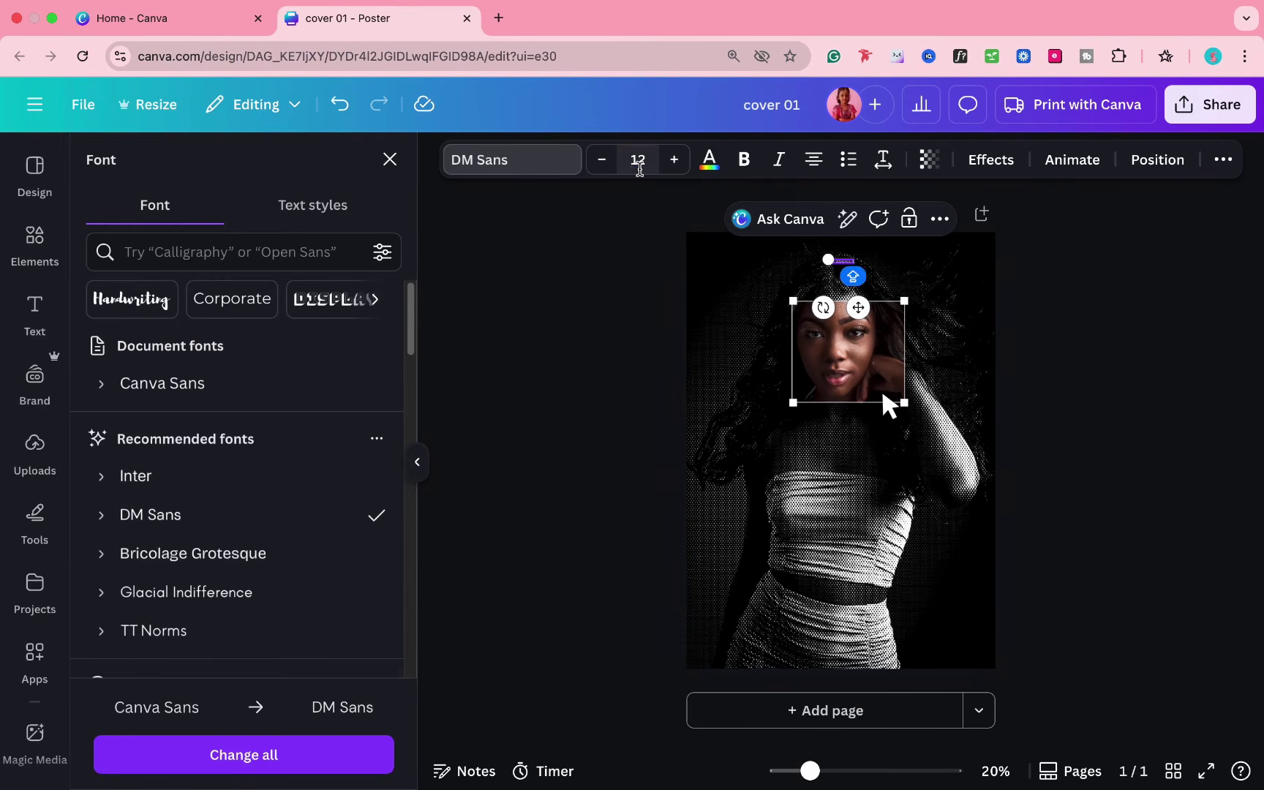
left_click(637, 160)
type("24")
key("Return")
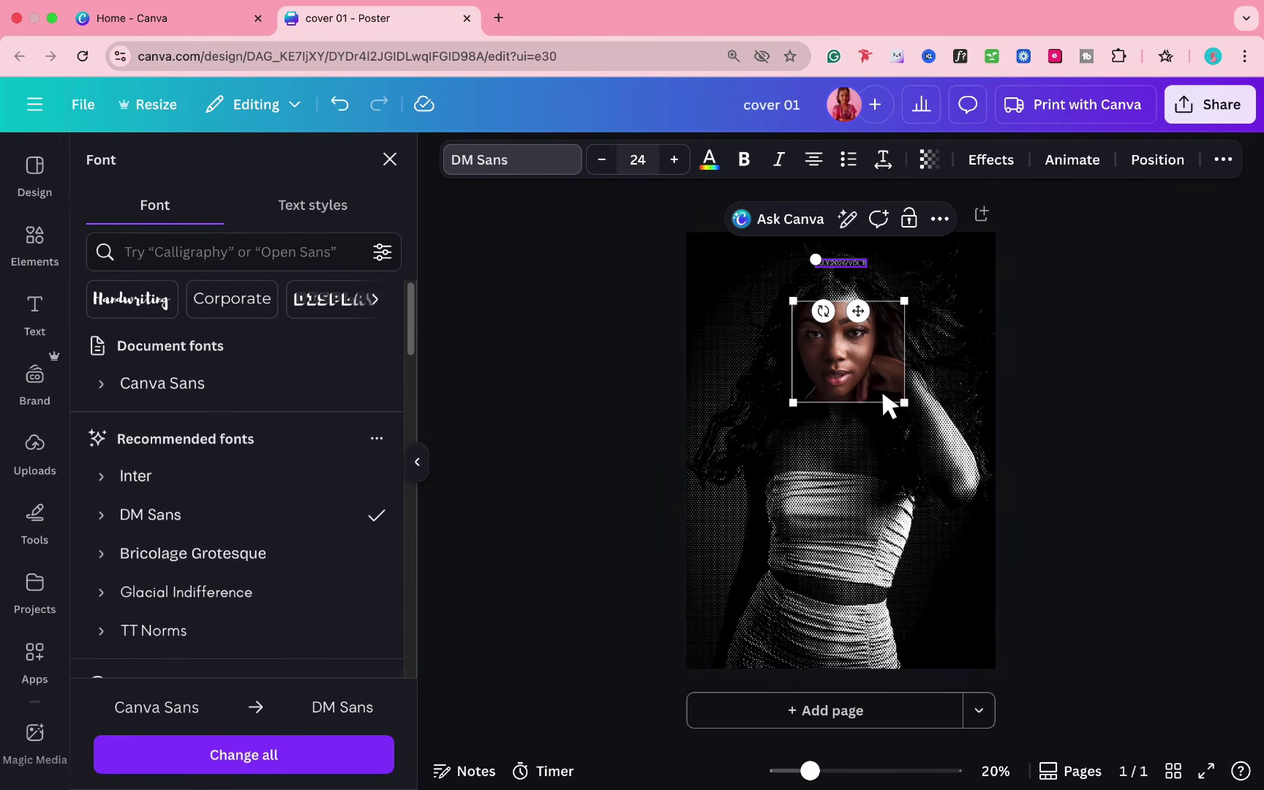
left_click(1122, 274)
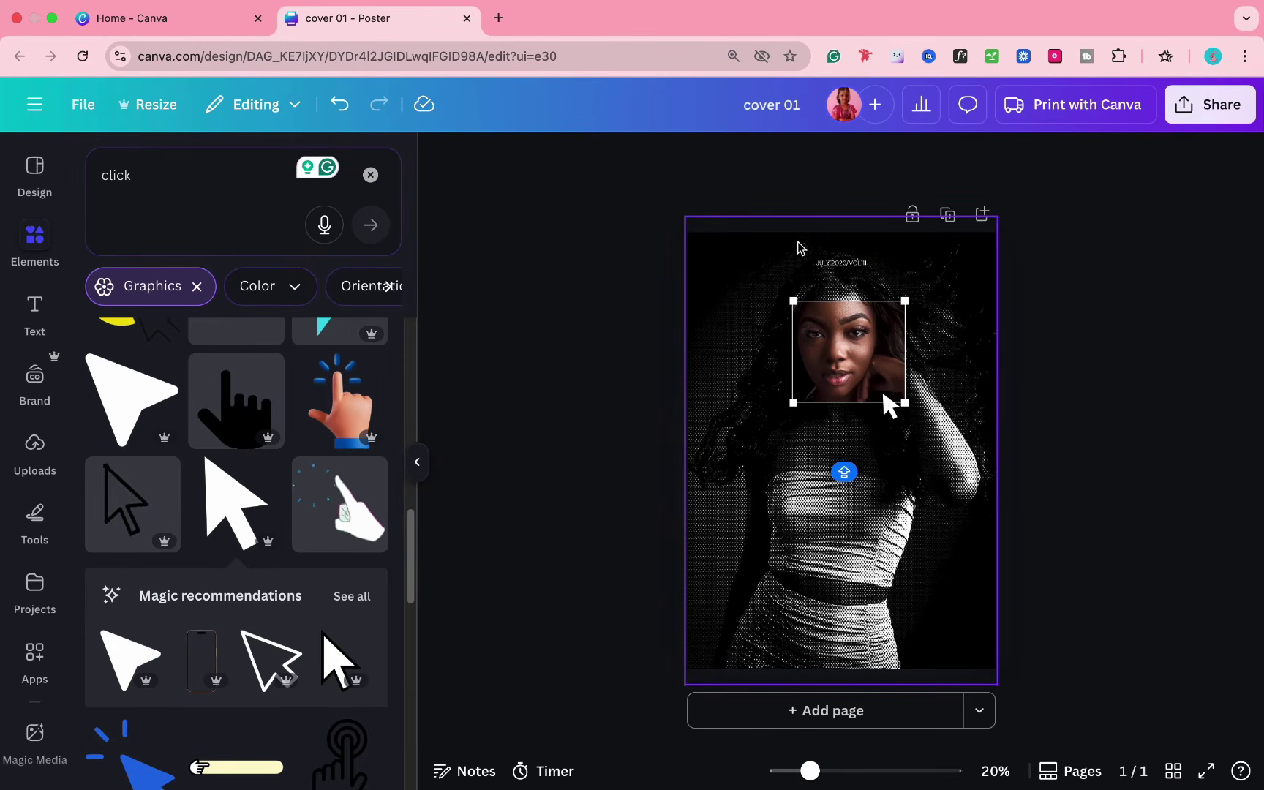
- Move the date line up near the poster's top edge, centred horizontally
left_click(844, 275)
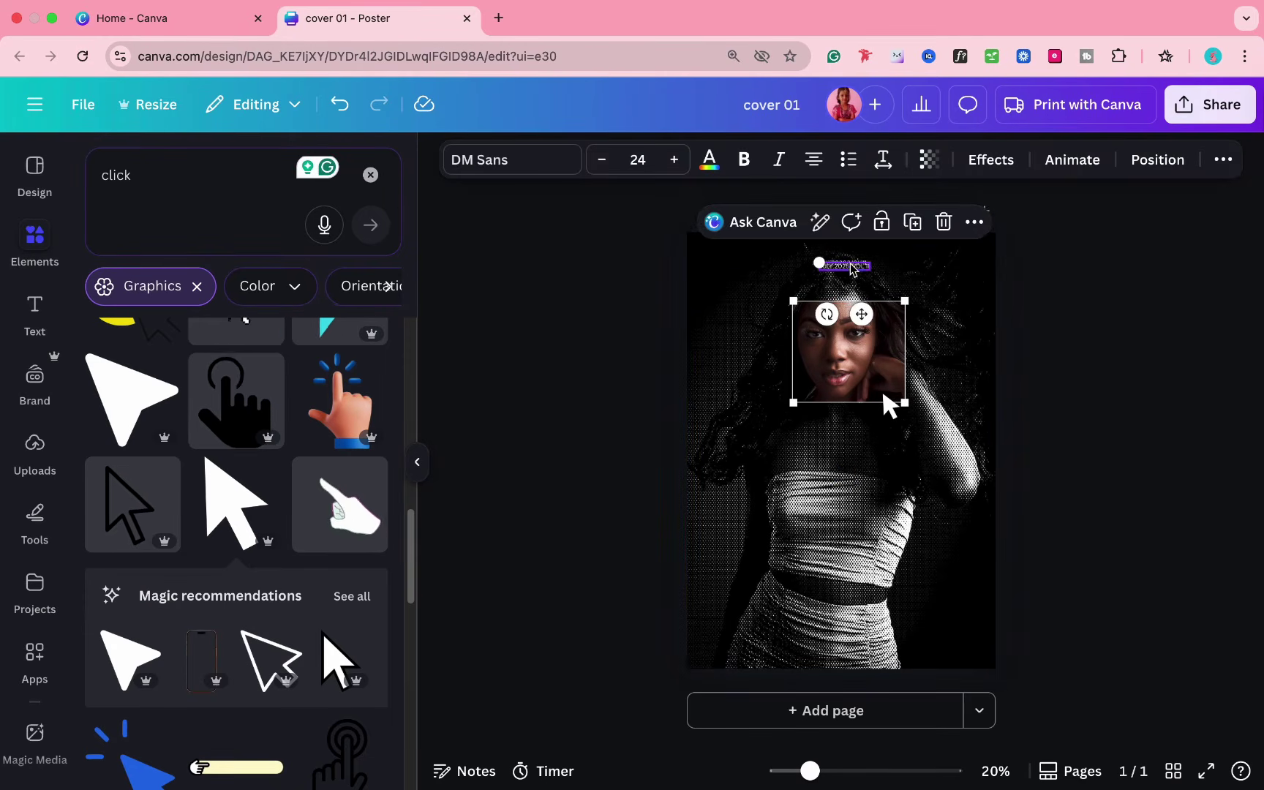
left_click_drag(848, 270, 860, 227)
scroll(919, 259, "up", 1)
scroll(919, 259, "up", 3)
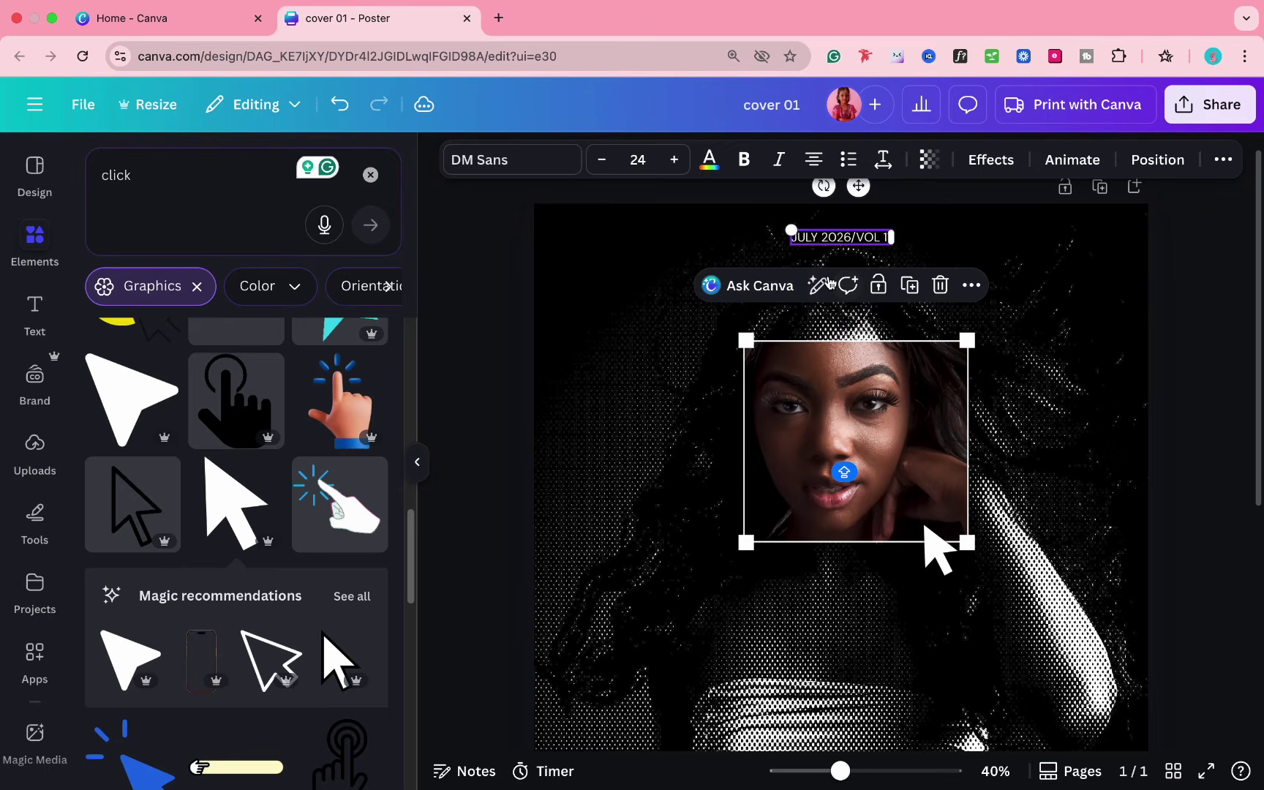
left_click(460, 321)
- Duplicate the date line just above the face crop and change the copy's text to "WOMANIANA"
double_click(863, 295)
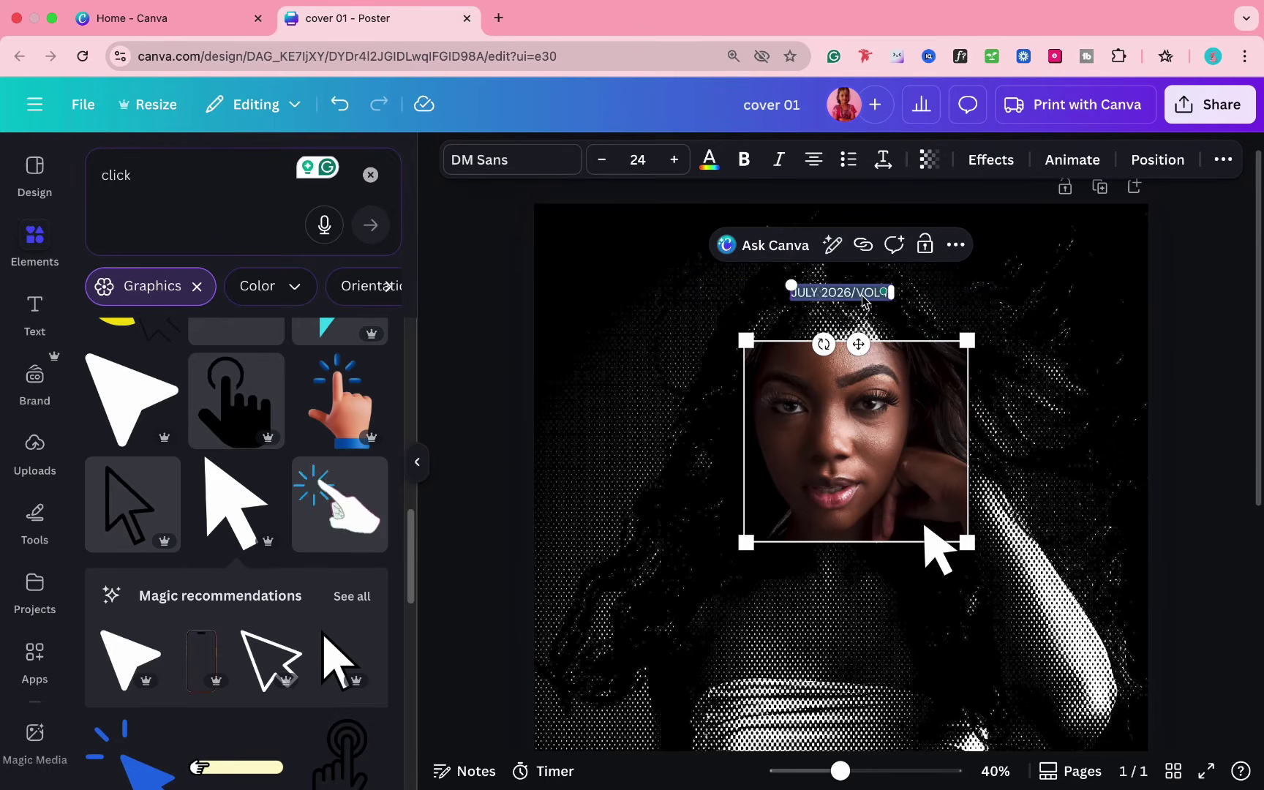
type("WOMA")
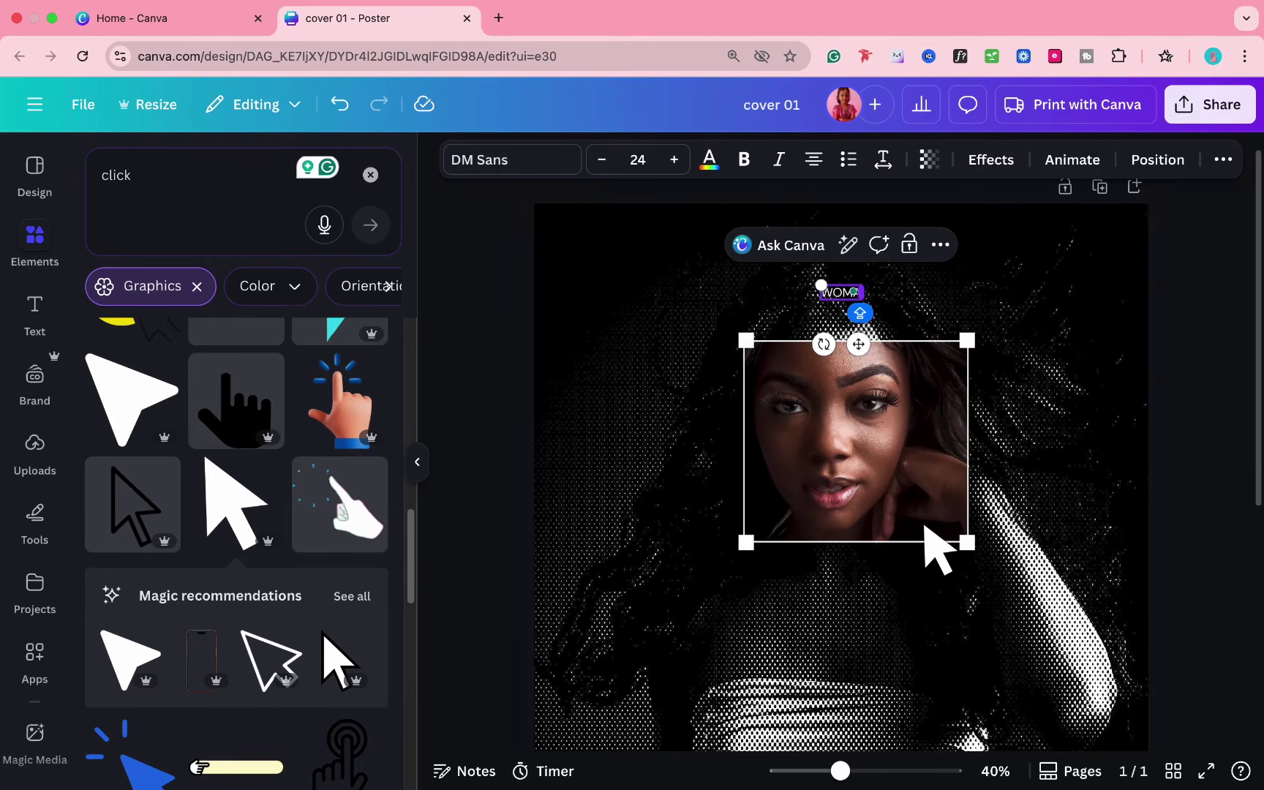
type("NIAN")
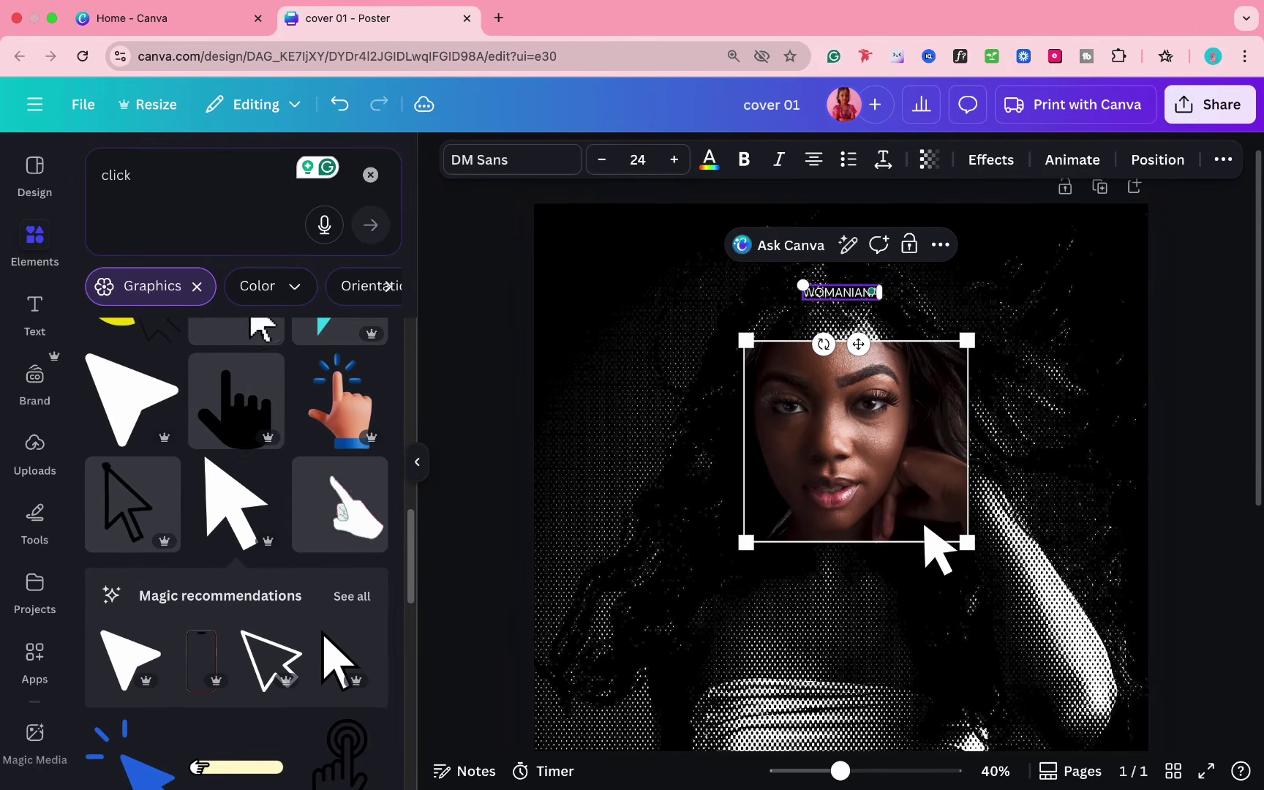
type("A")
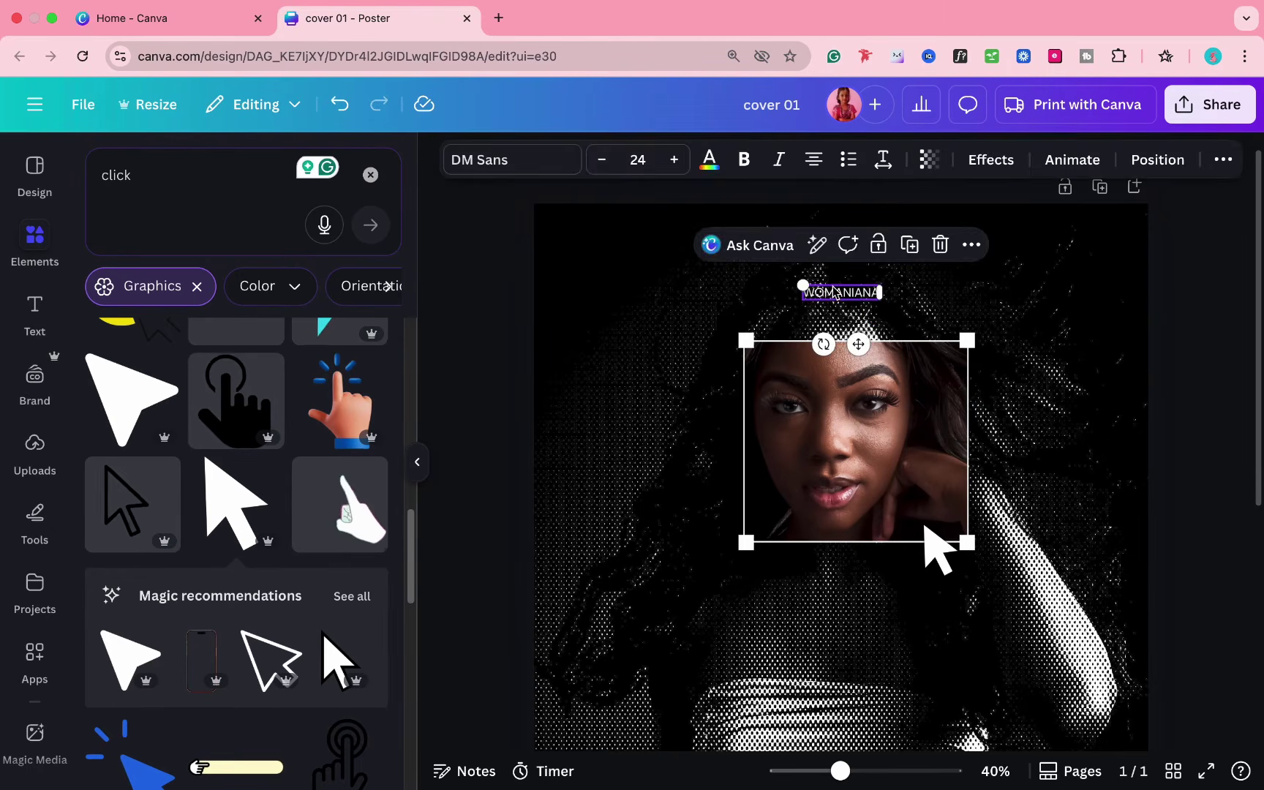
- Search the fonts for "LUXURY" and apply Boston Angel to the WOMANIANA title
left_click(491, 162)
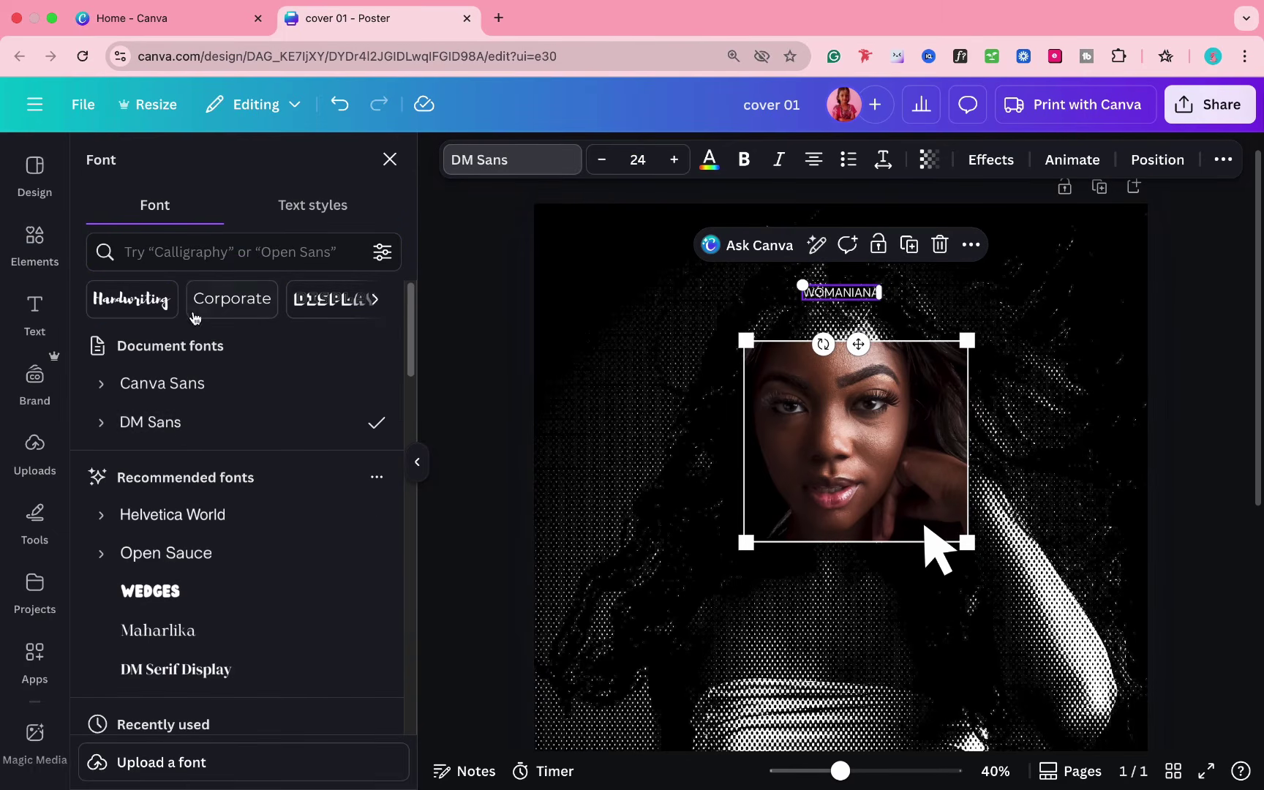
left_click(147, 252)
type("LUXURY")
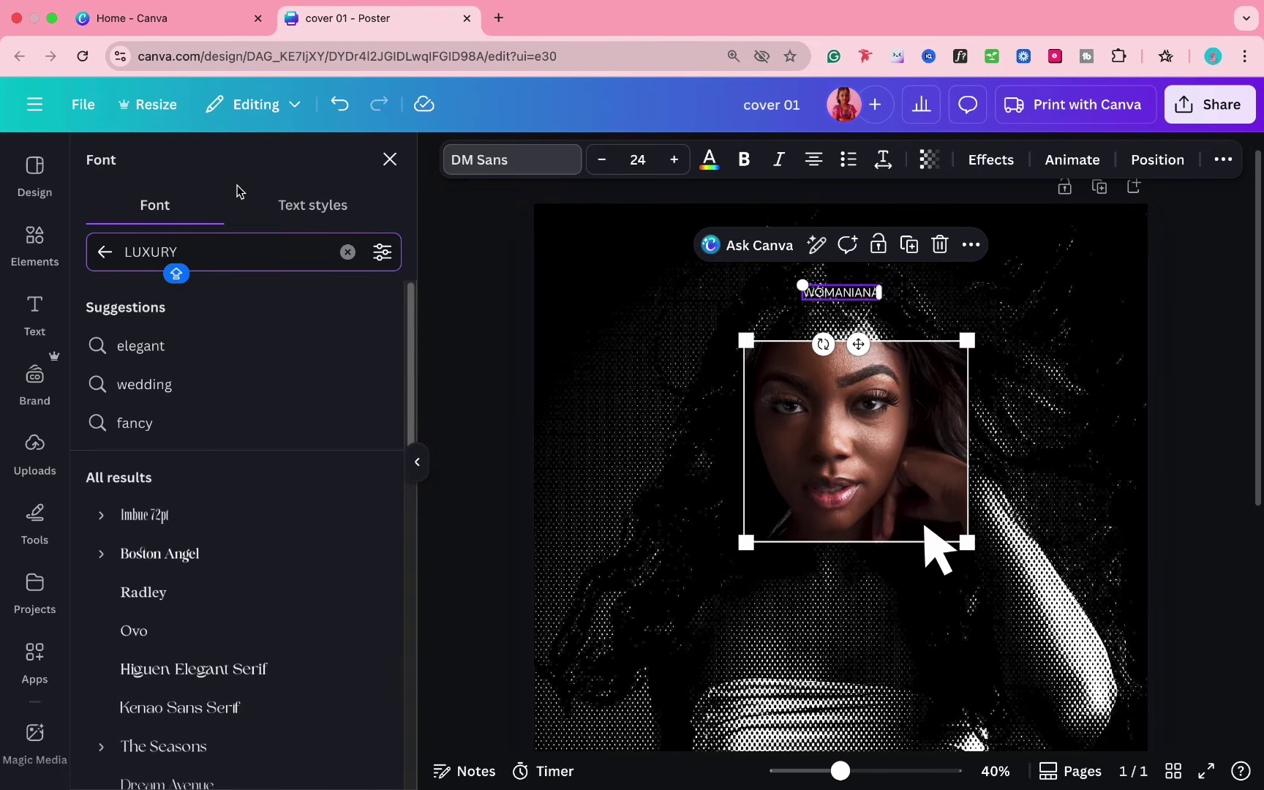
left_click(377, 554)
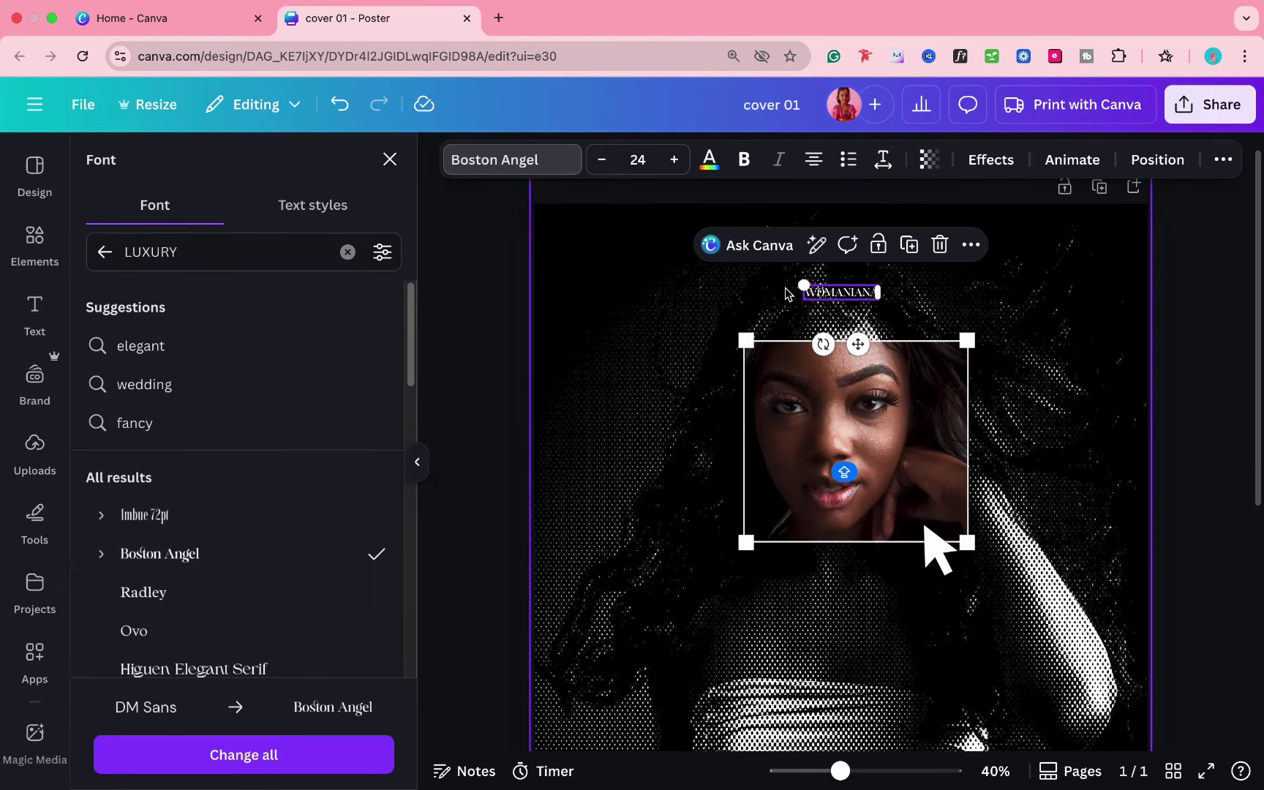
- Enlarge the WOMANIANA title to about size 113 in bold and centre it between the date line and the face crop
left_click_drag(803, 286, 508, 287)
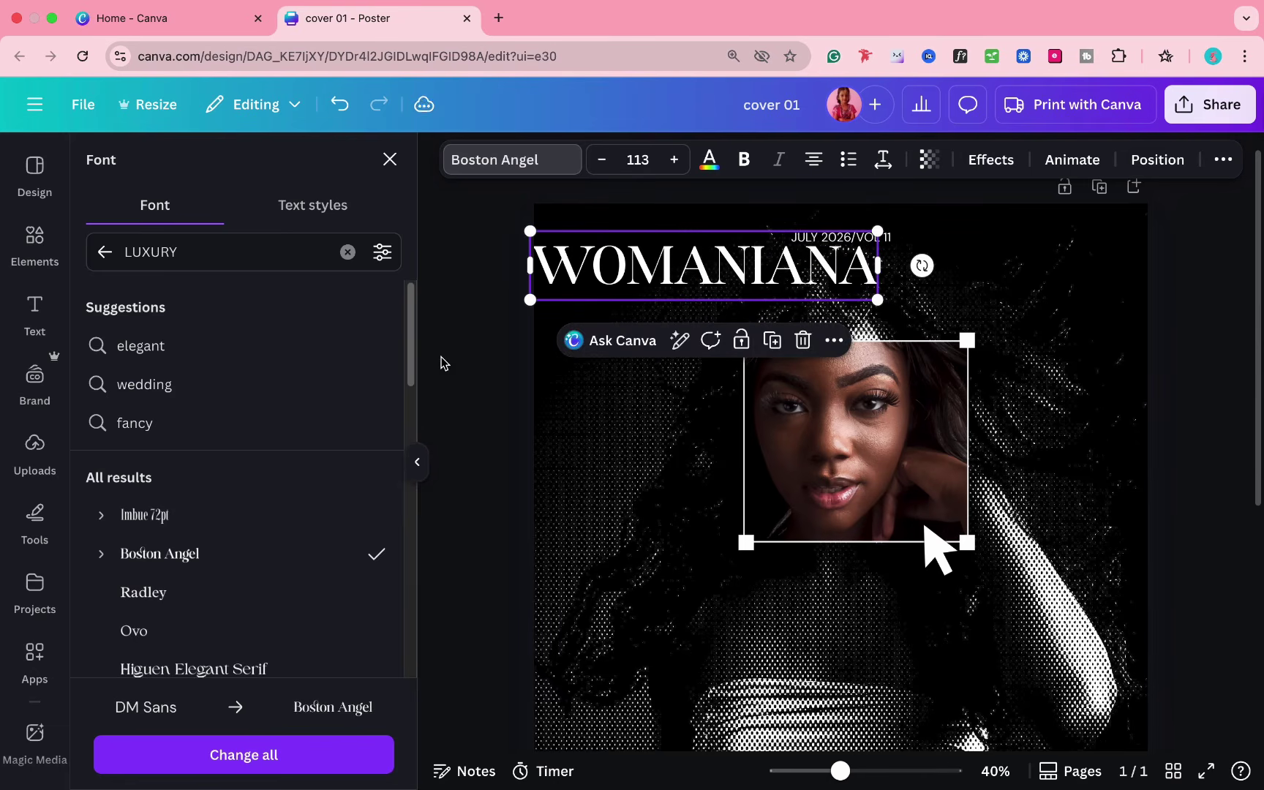
left_click(390, 160)
left_click(744, 159)
left_click_drag(724, 267, 860, 289)
left_click(1170, 338)
scroll(1161, 349, "down", 3)
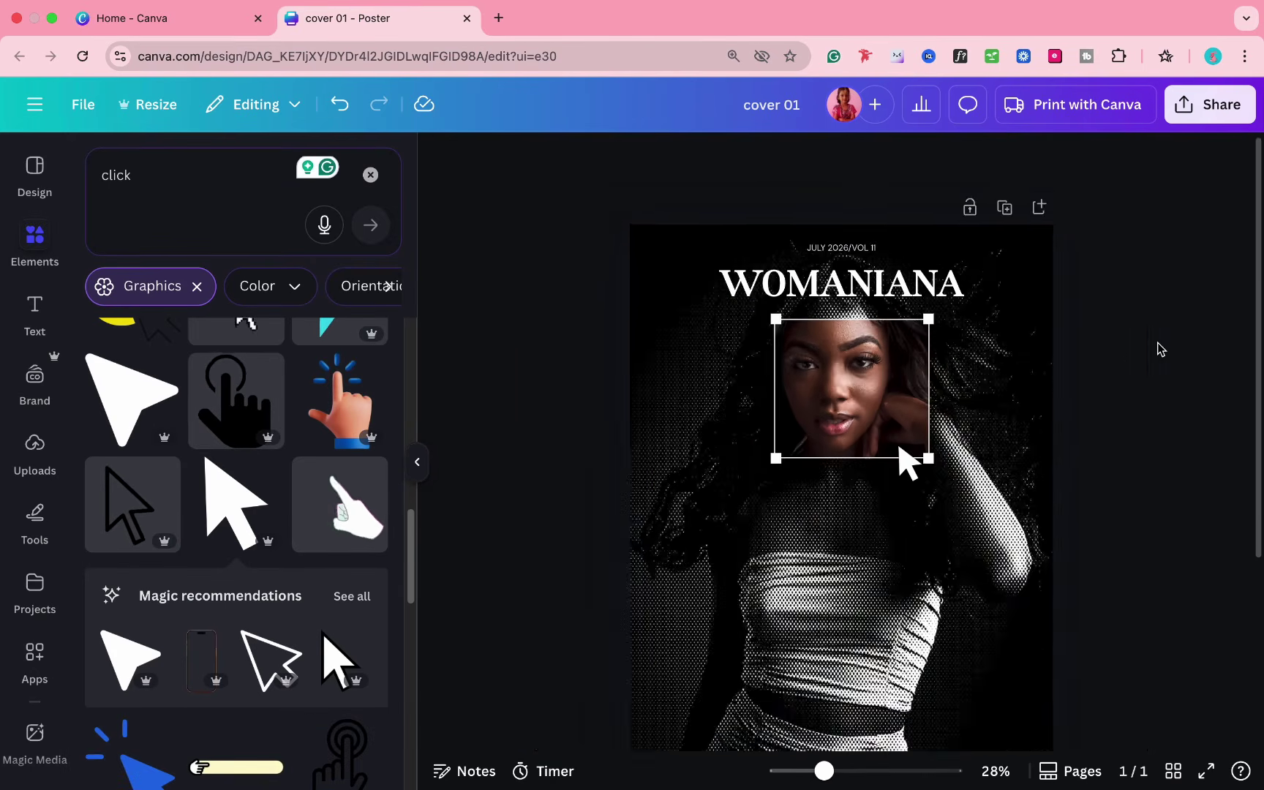
scroll(1160, 349, "down", 2)
- Try the WOMANIANA title at font size 150
left_click(915, 278)
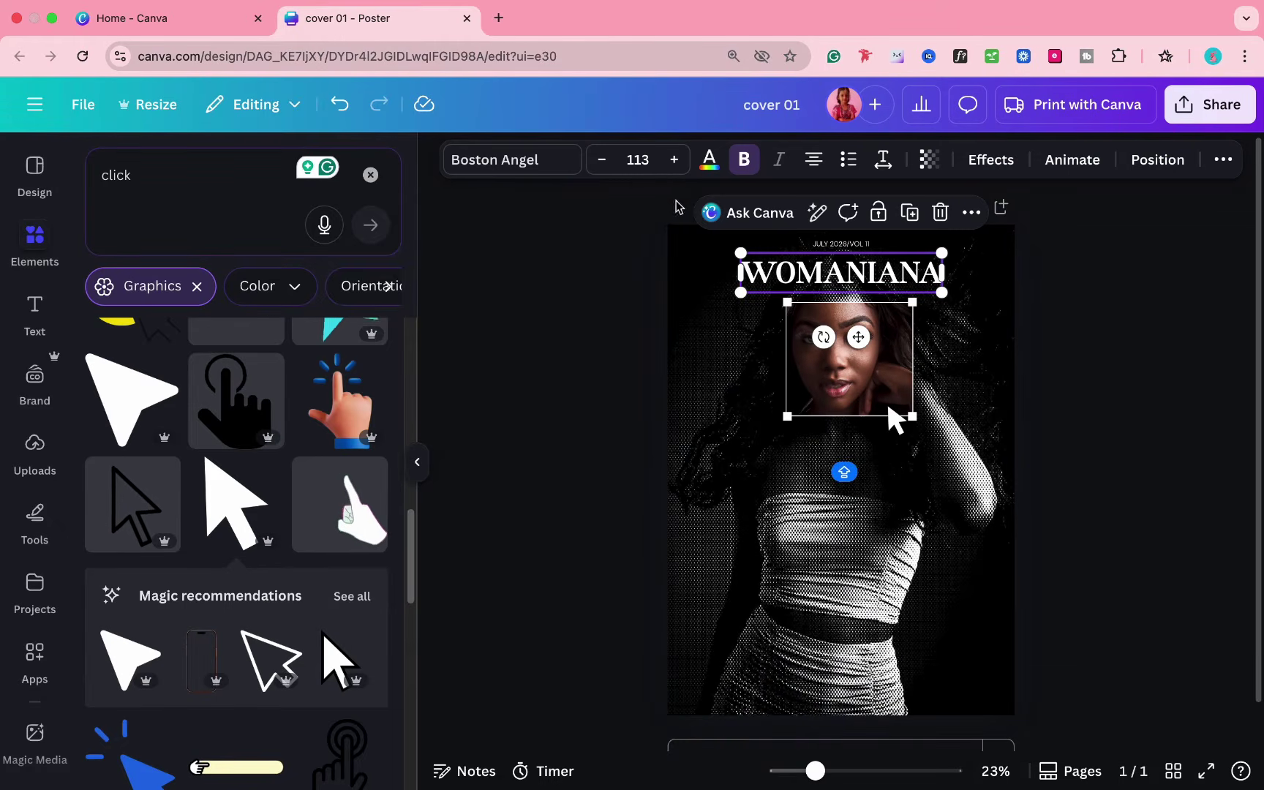
left_click(637, 159)
type("150")
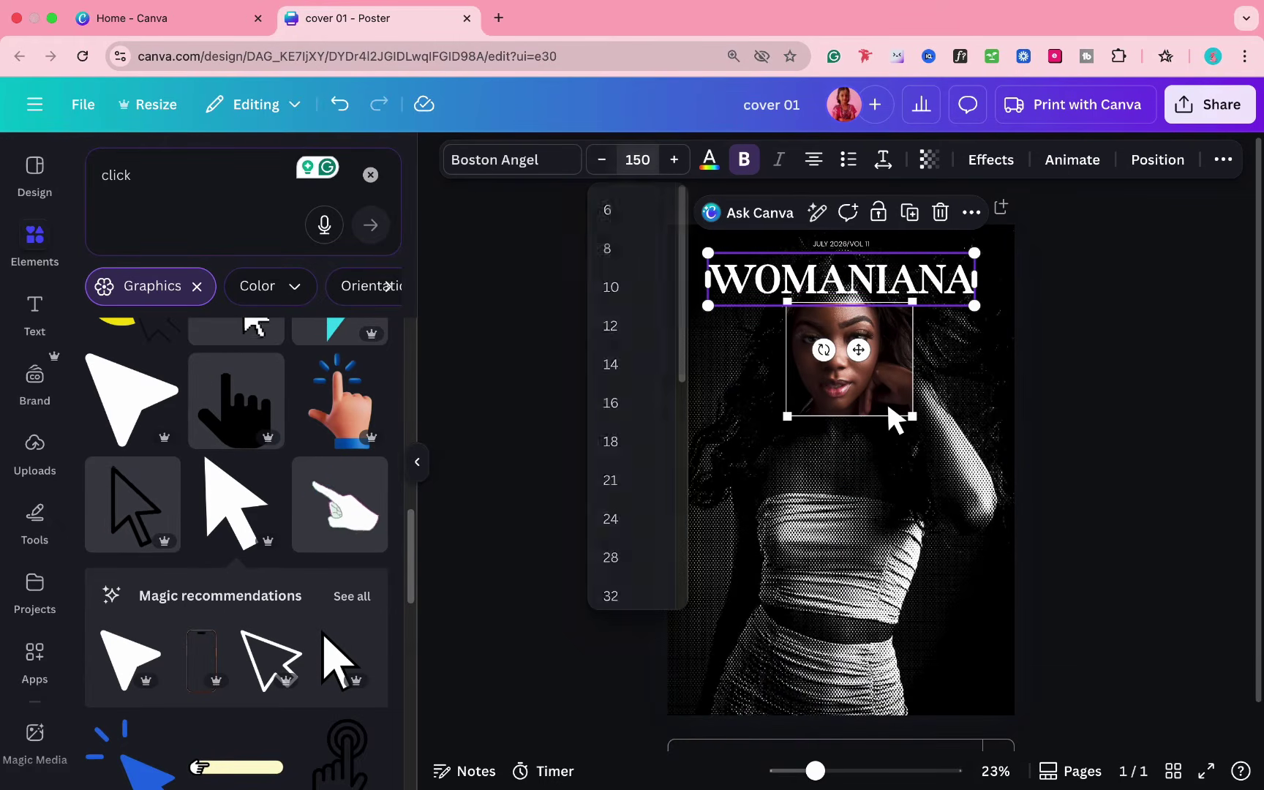
key("Return")
left_click(1100, 360)
- Widen the WOMANIANA title's text box and reduce its font size to 100
left_click_drag(932, 283, 982, 279)
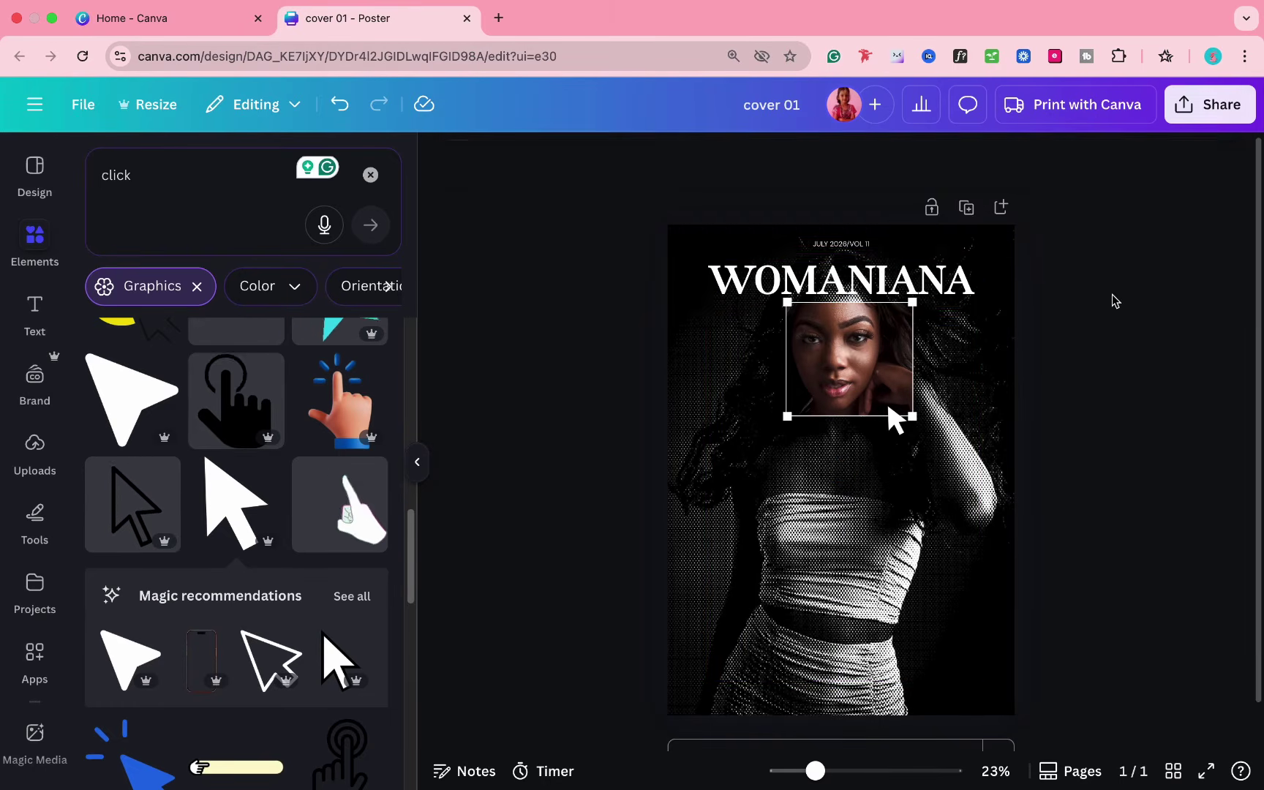
left_click(635, 161)
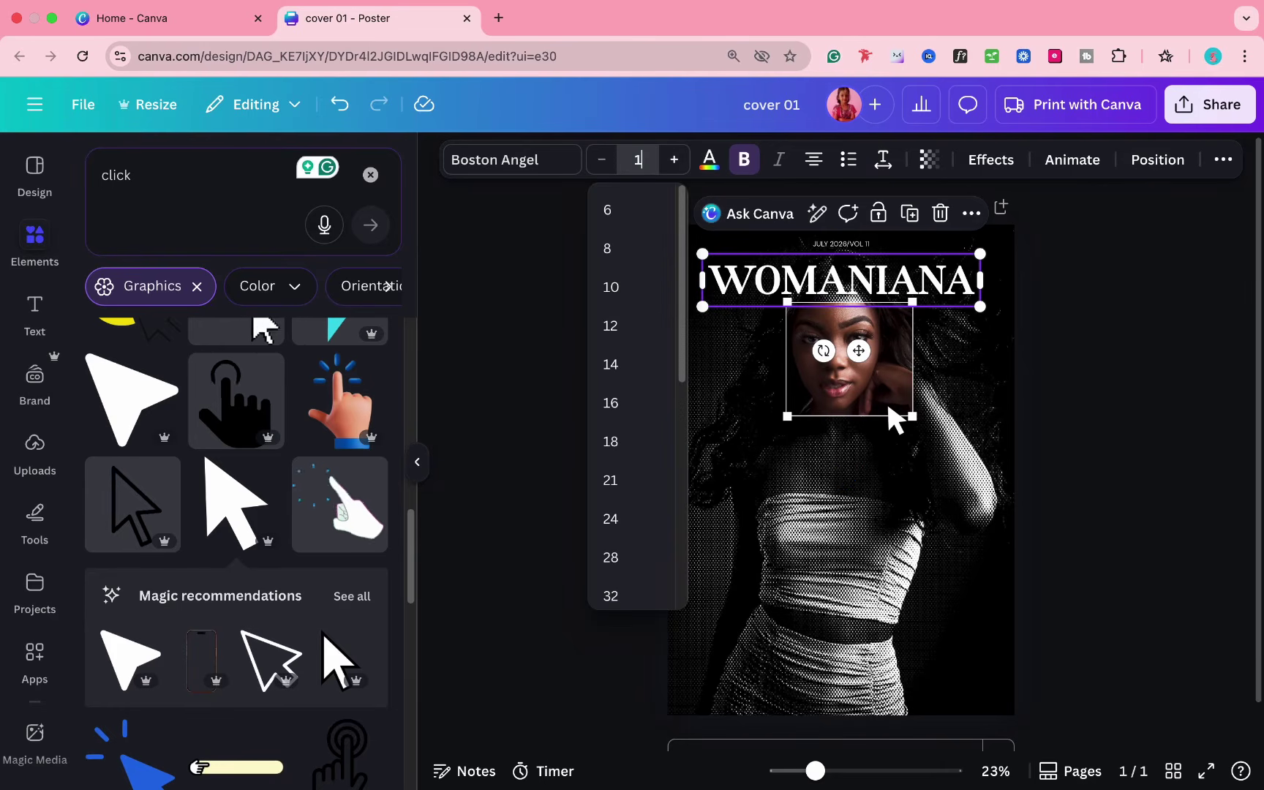
key("Return")
- Set the WOMANIANA title's font size to 120
left_click(637, 161)
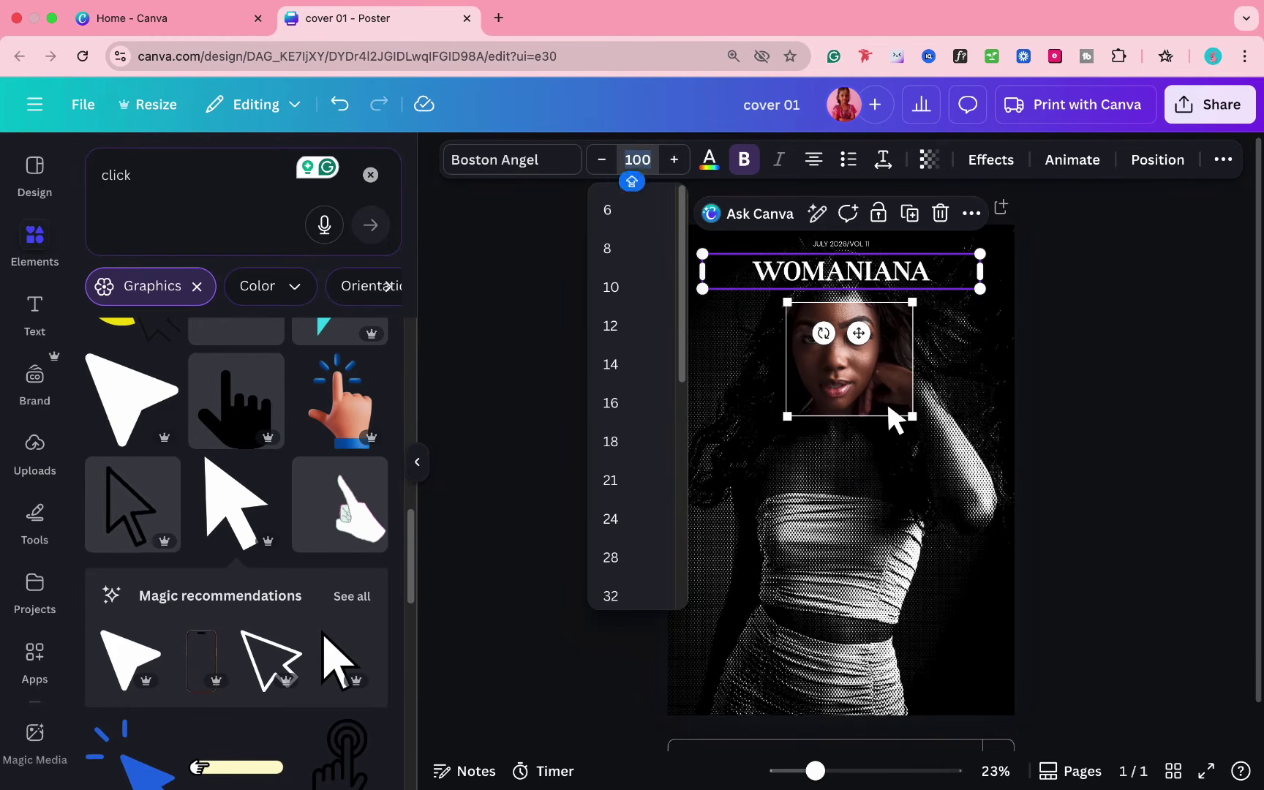
type("120")
key("Return")
left_click(1102, 372)
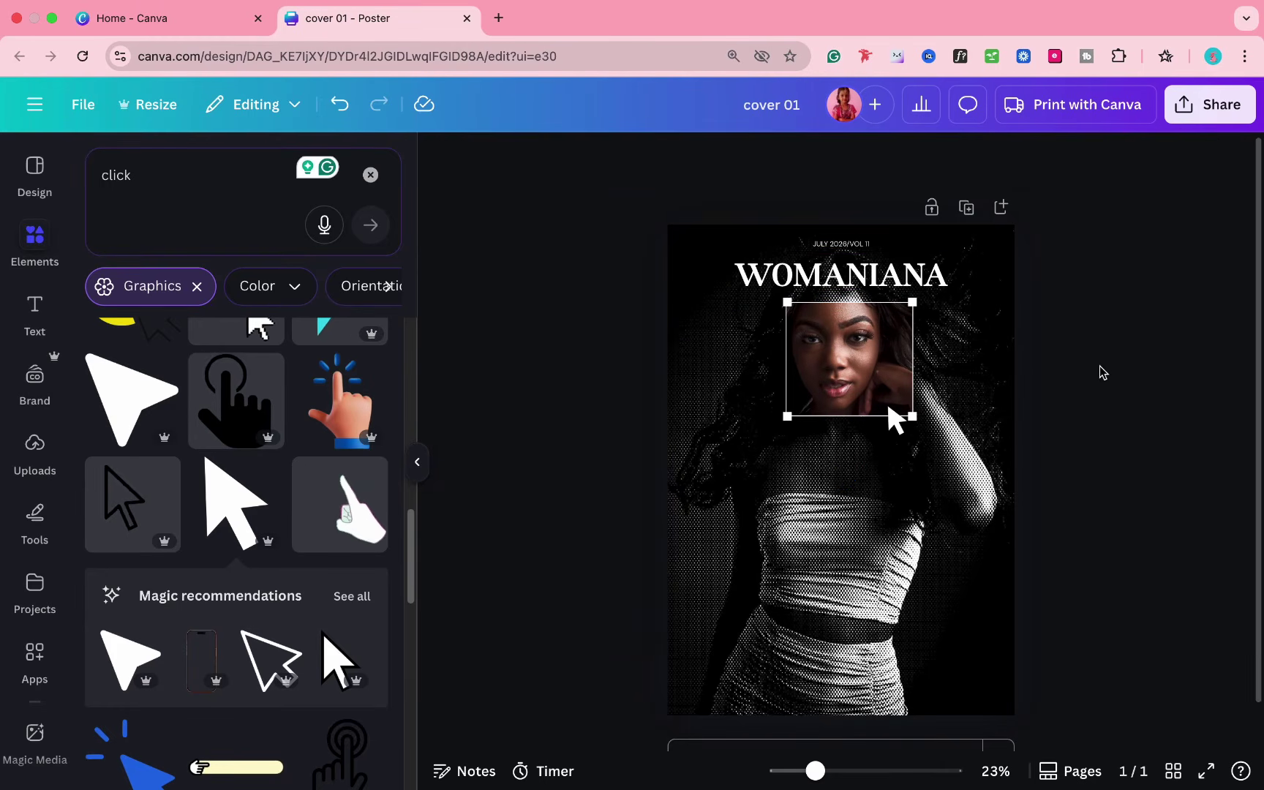
- Move the date line slightly down, closer to the WOMANIANA title, keeping it centred on the poster
left_click(863, 245)
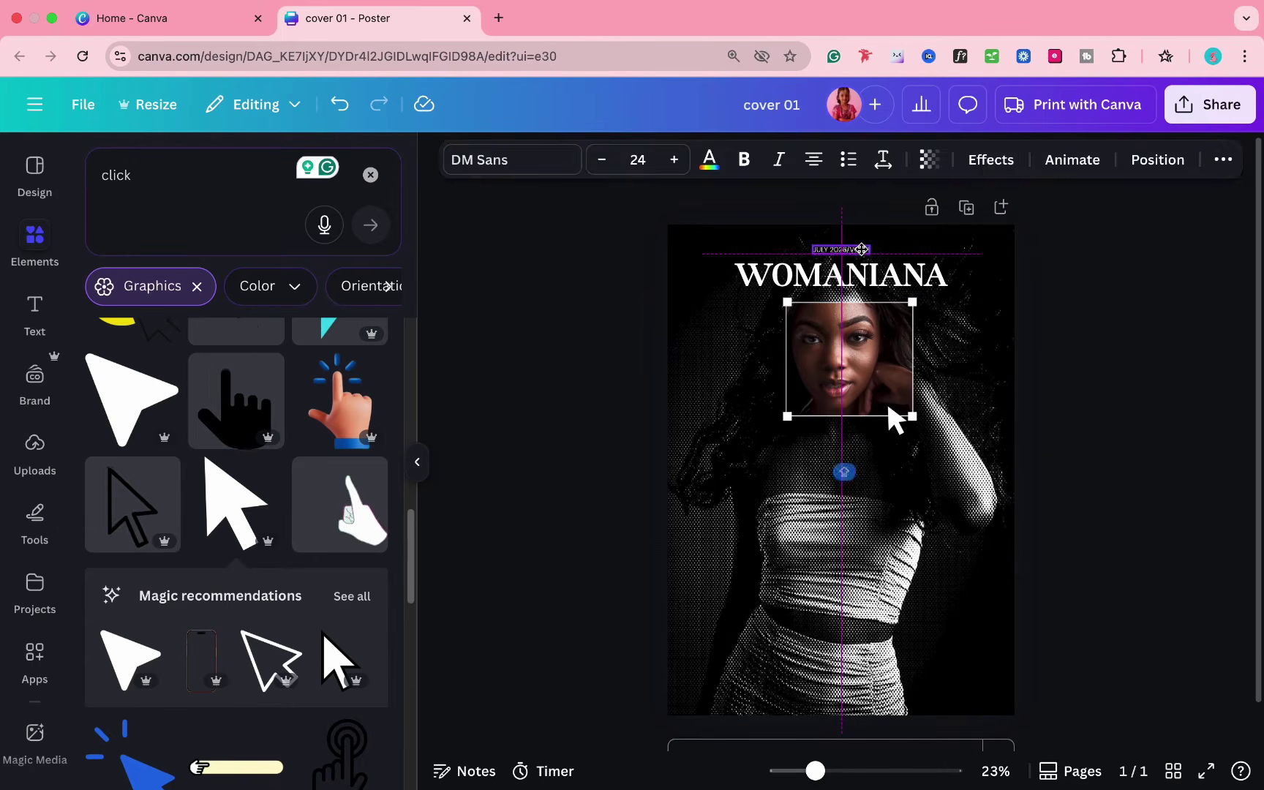
left_click(1104, 309)
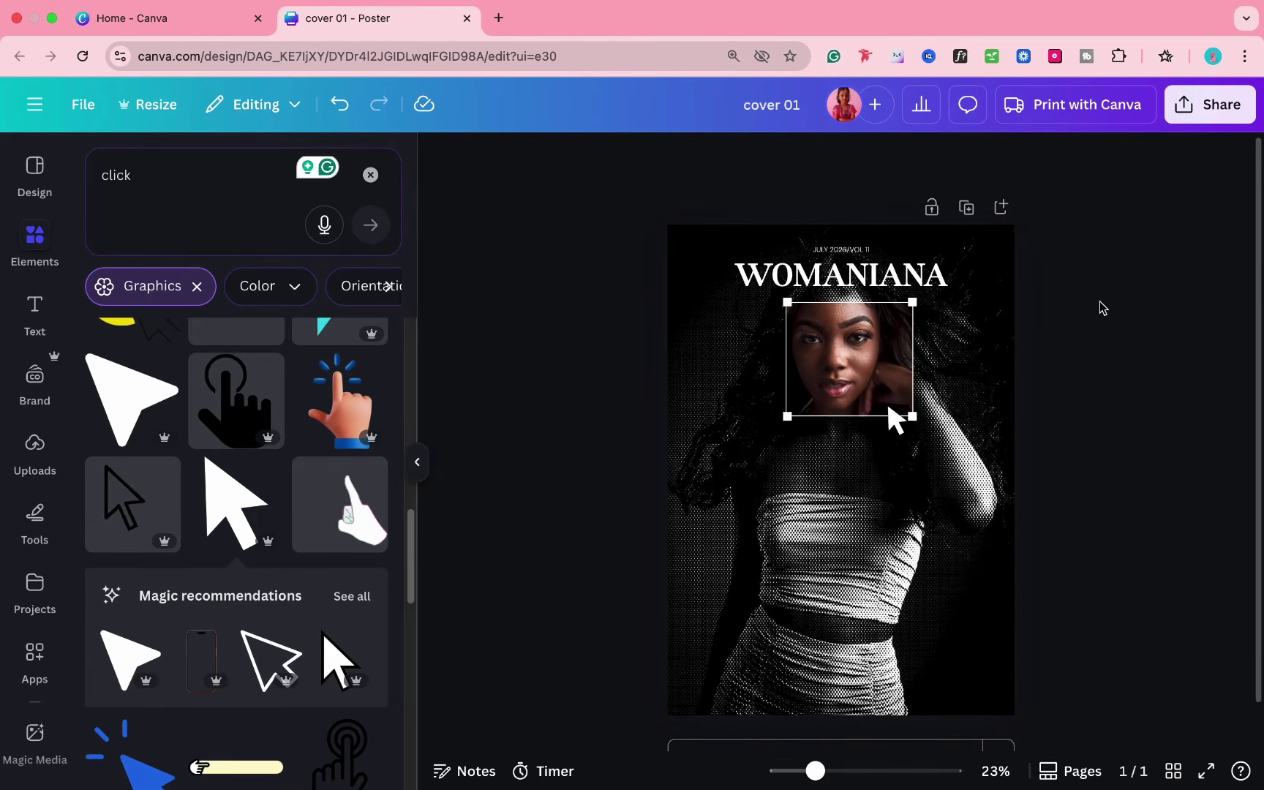
- Duplicate the WOMANIANA title onto the model's lower torso, set the copy's font size to 75, and narrow its box near the poster's left edge
left_click(881, 280)
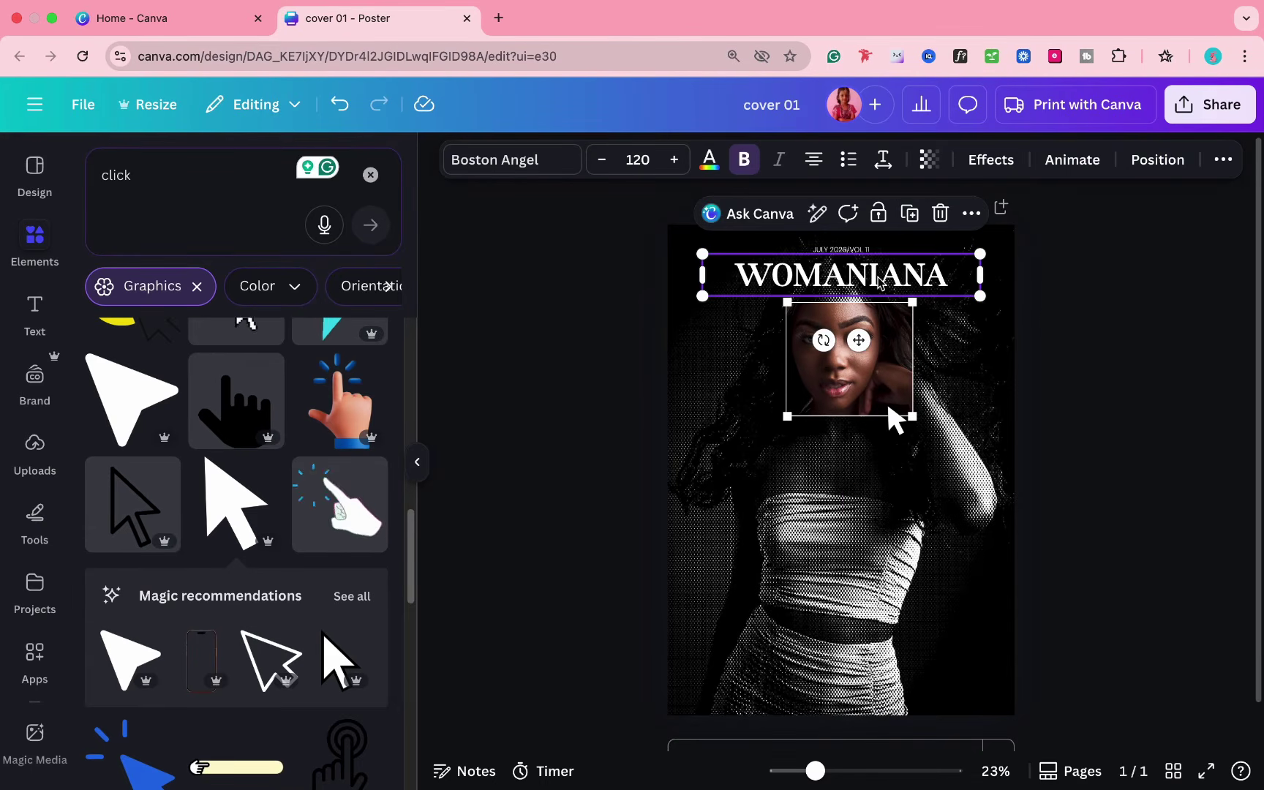
left_click_drag(880, 282, 880, 534, "alt")
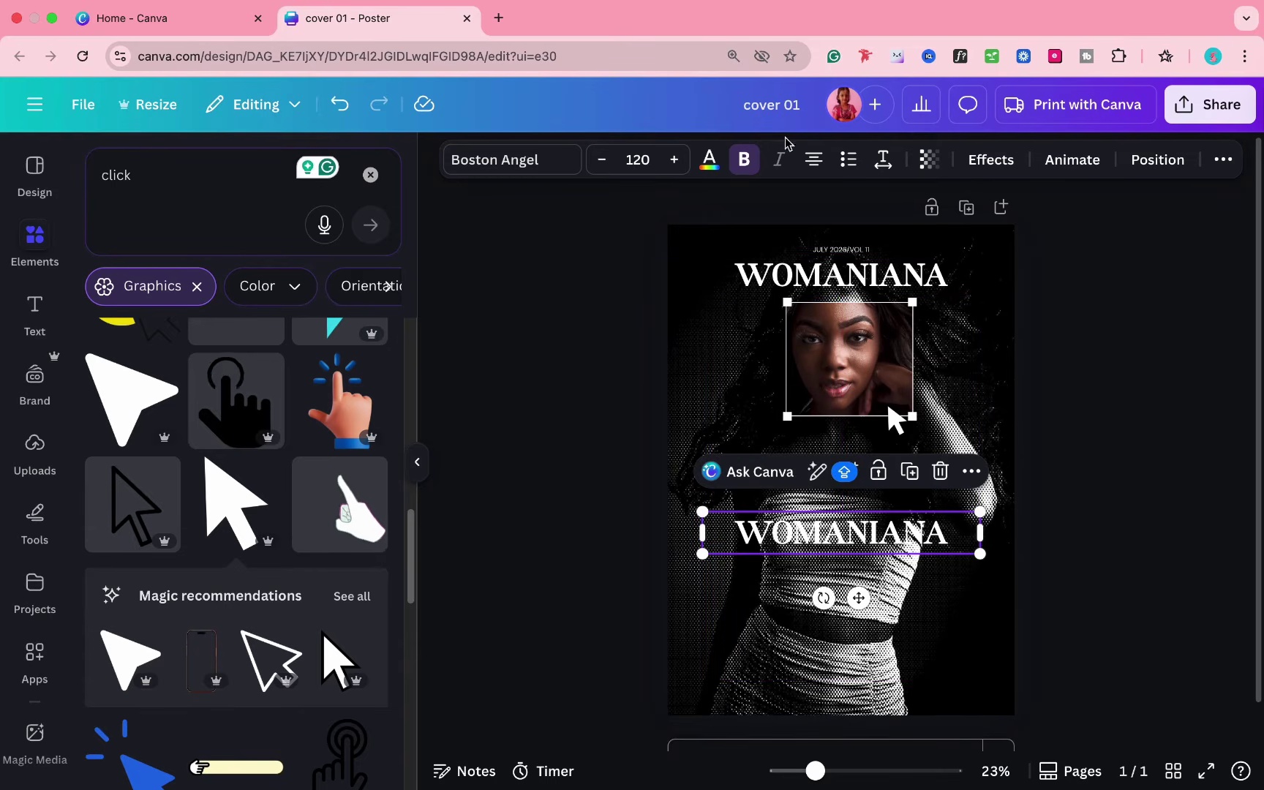
left_click(644, 162)
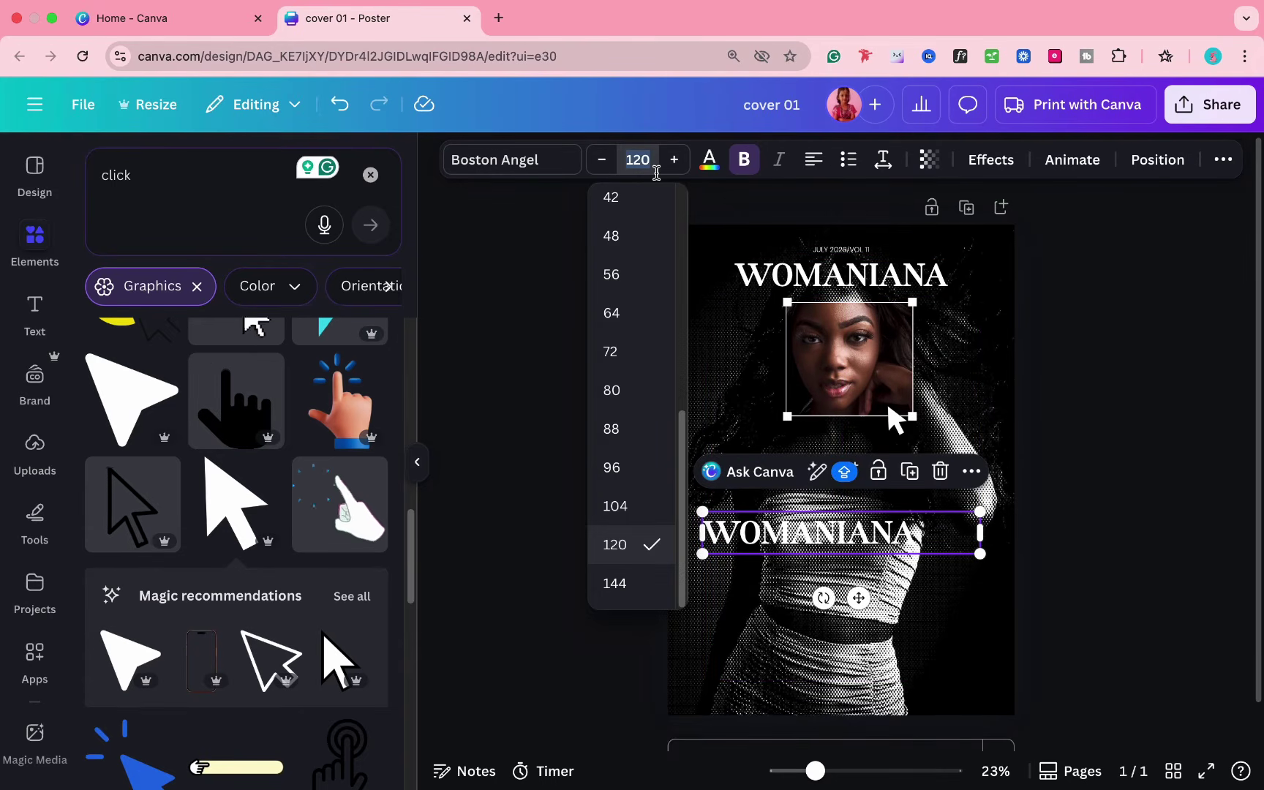
type("75")
key("Return")
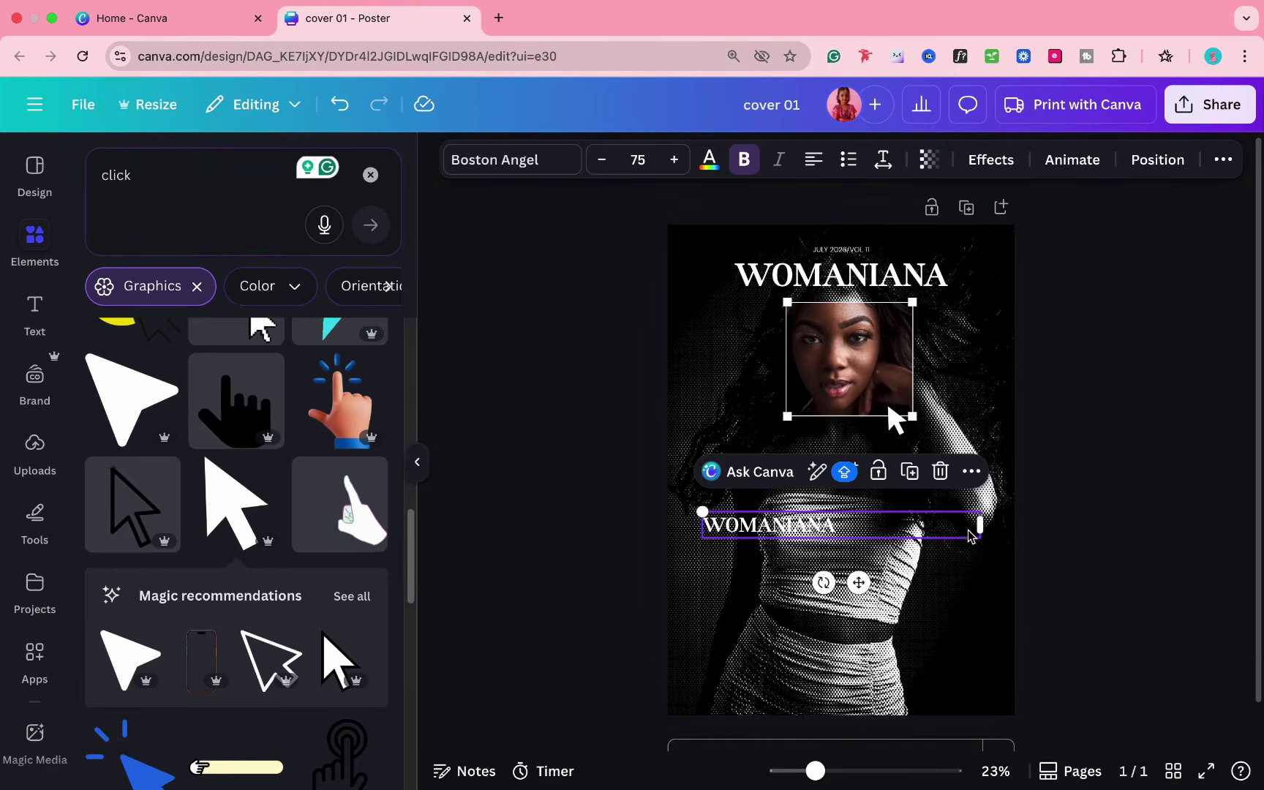
left_click_drag(987, 527, 834, 536)
left_click_drag(733, 535, 717, 569)
- Replace the duplicated title's text with "How this life affects"
double_click(716, 569)
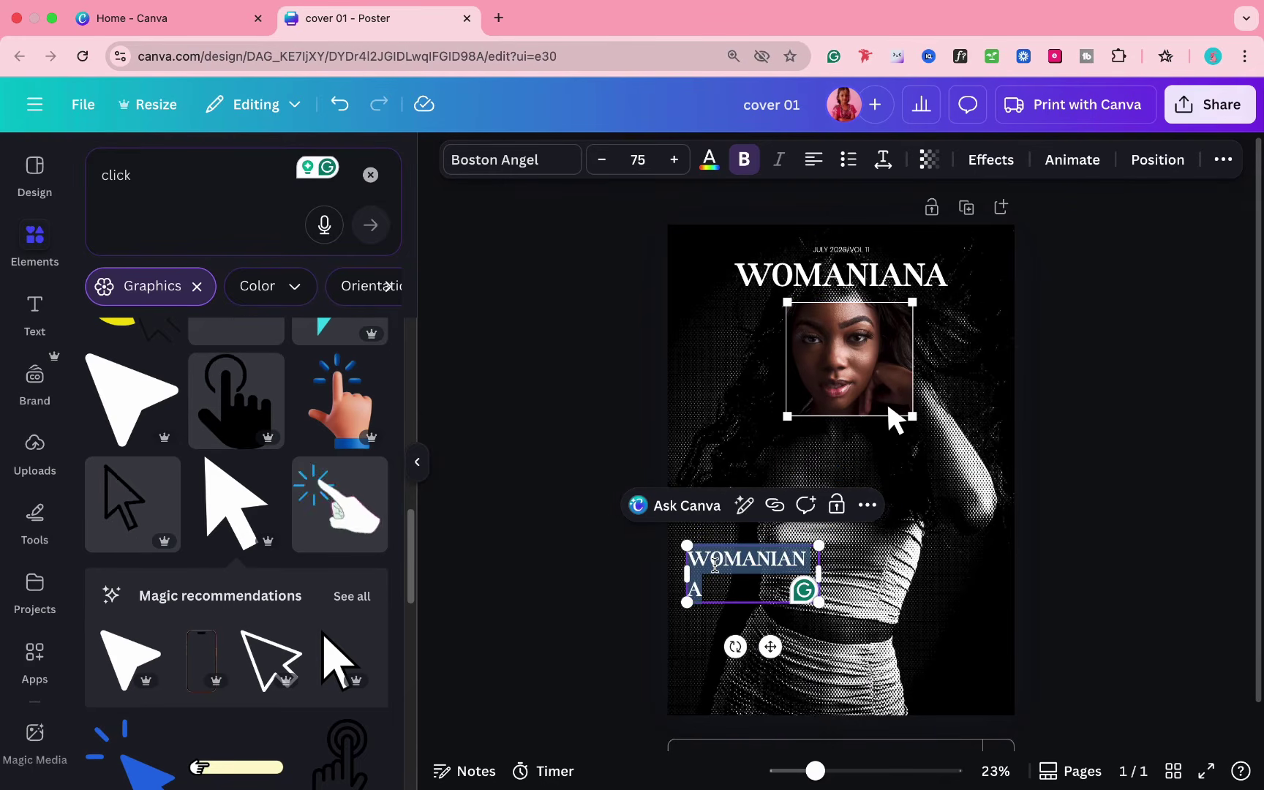
key("BackSpace")
type("How this li")
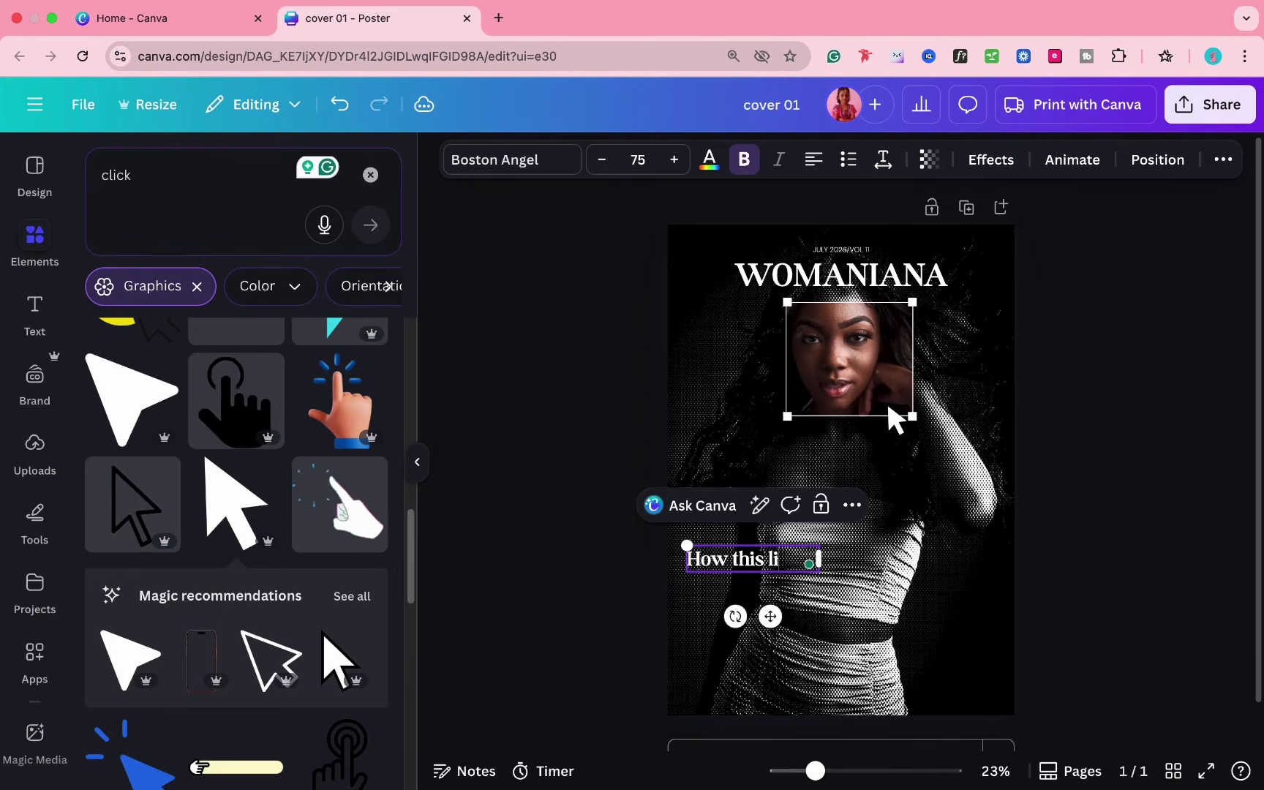
type("fe affects")
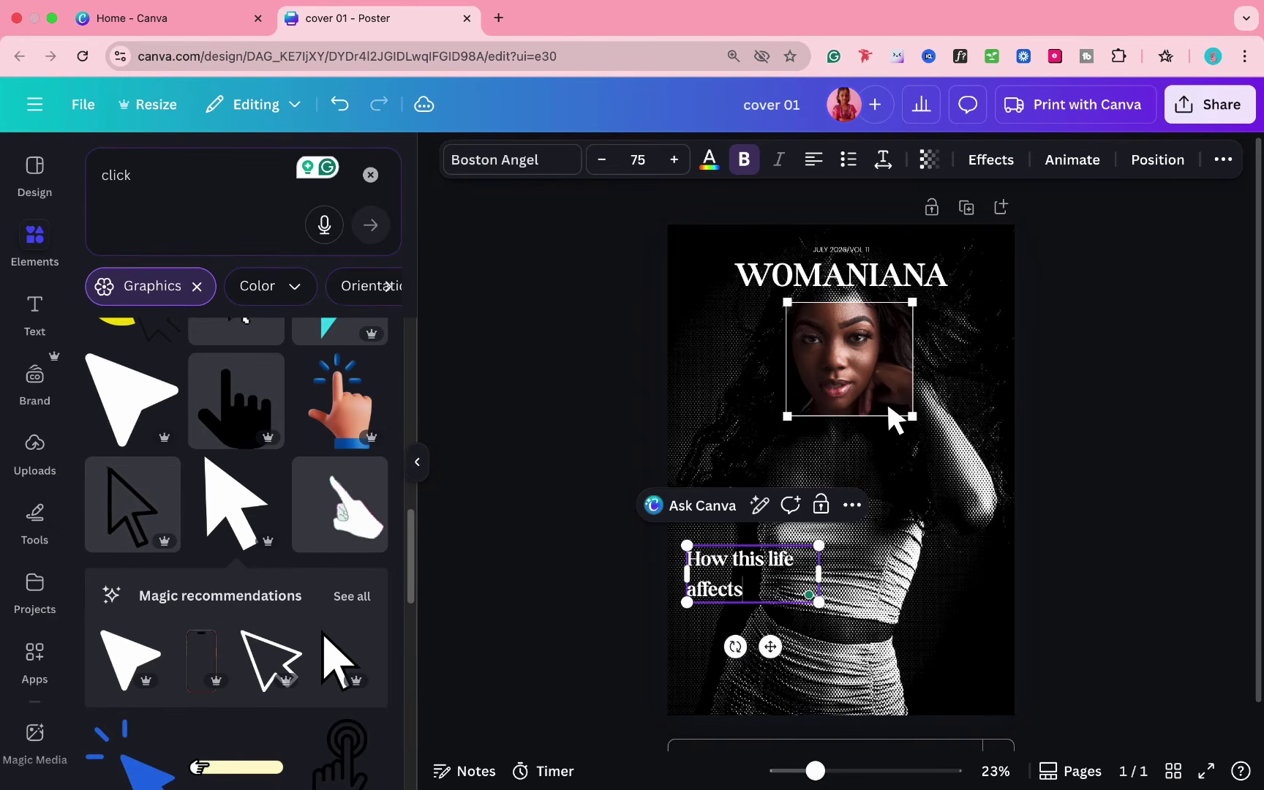
key("Escape")
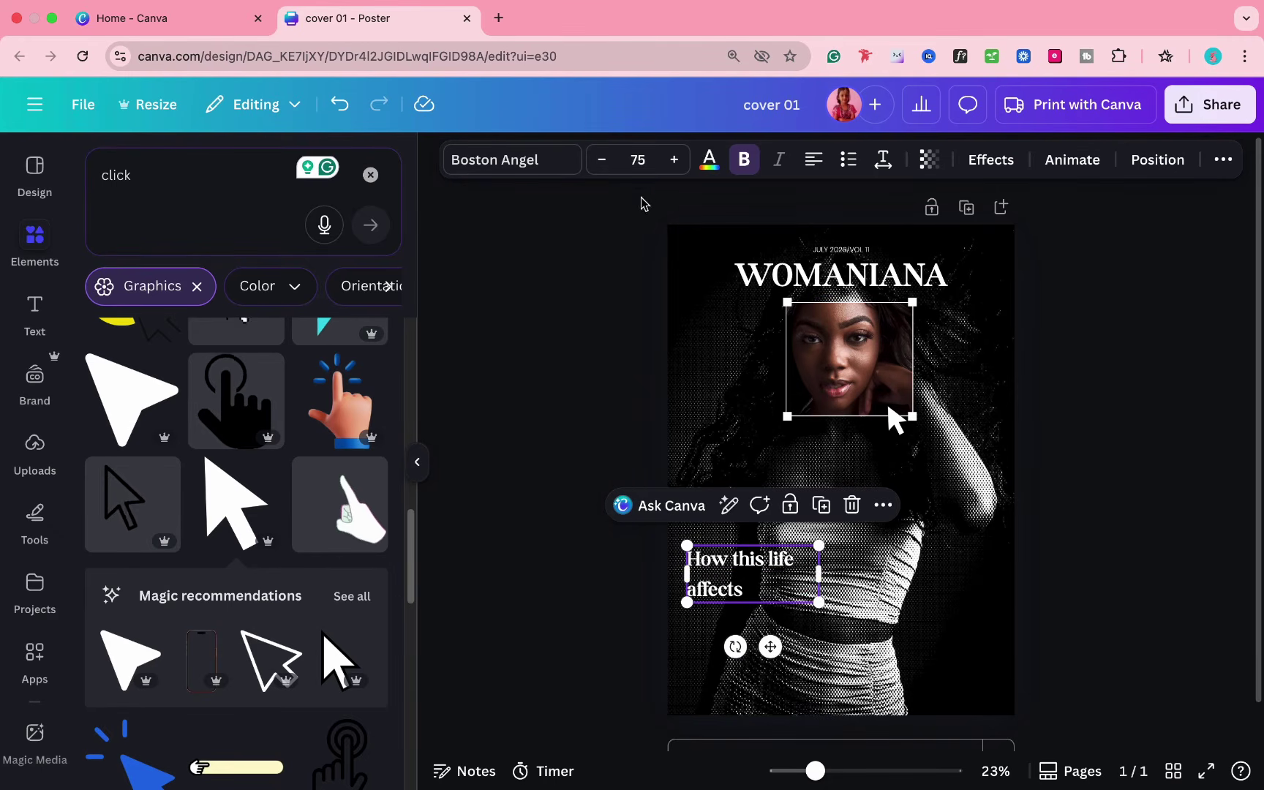
- Set the "How this life affects" cover line's font size to 45 and narrow its text box to fit
left_click(642, 167)
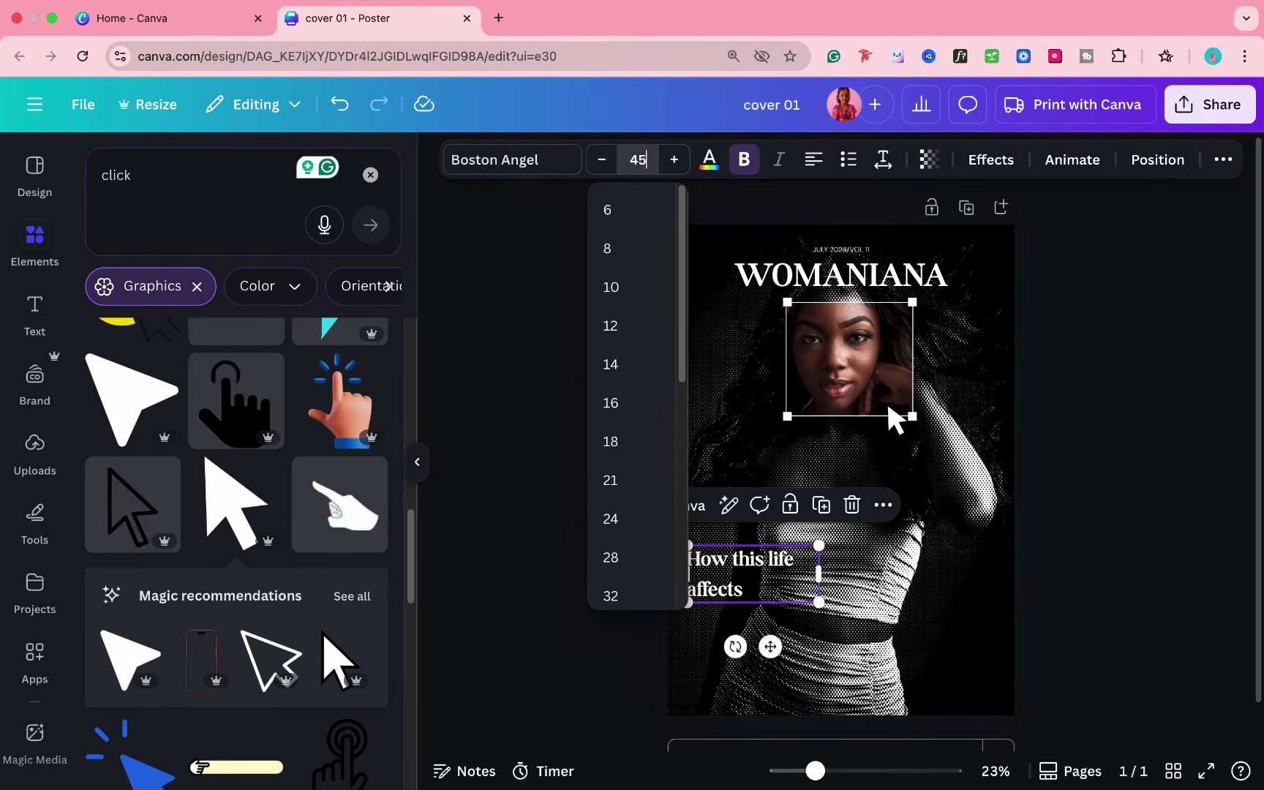
type("45")
key("Return")
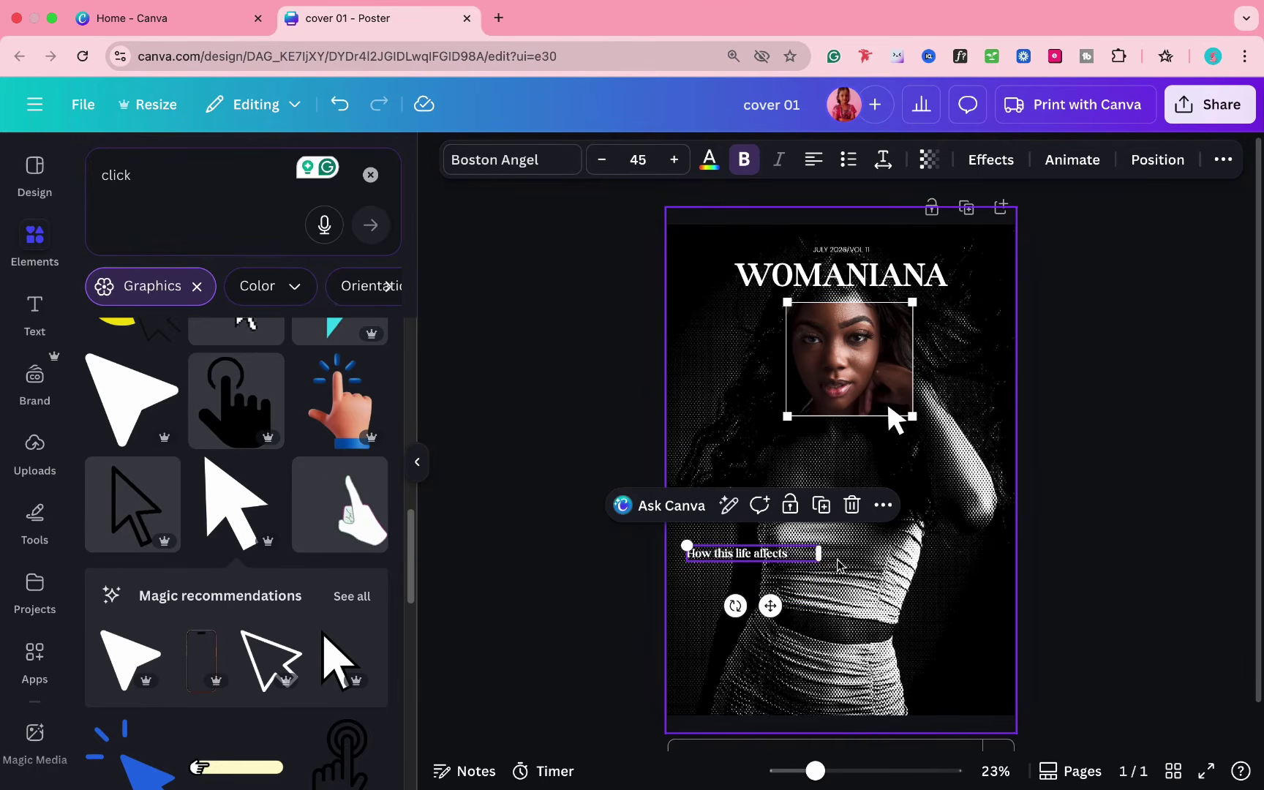
left_click_drag(818, 554, 792, 555)
left_click_drag(797, 560, 802, 557)
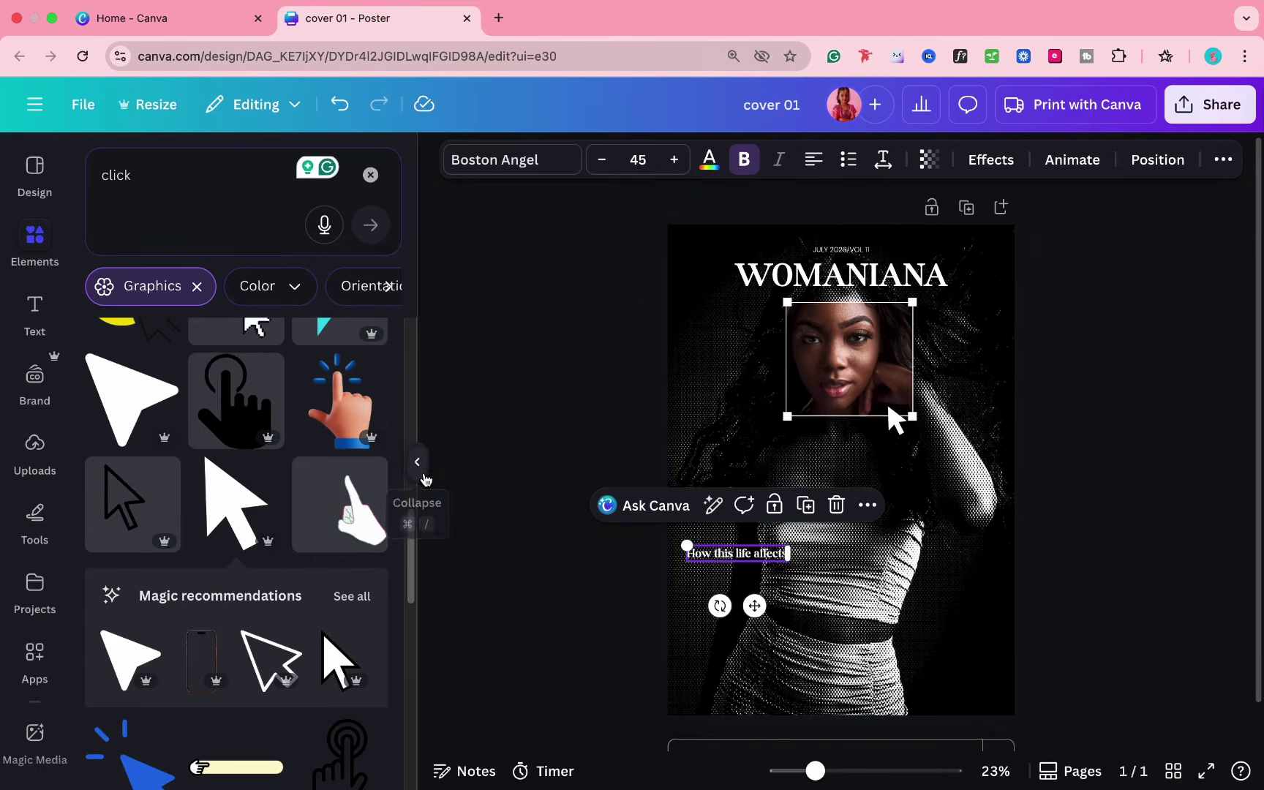
- Make the cover line uppercase at font size 35 and narrow its box so it breaks after "HOW THIS"
left_click(417, 463)
left_click(644, 171)
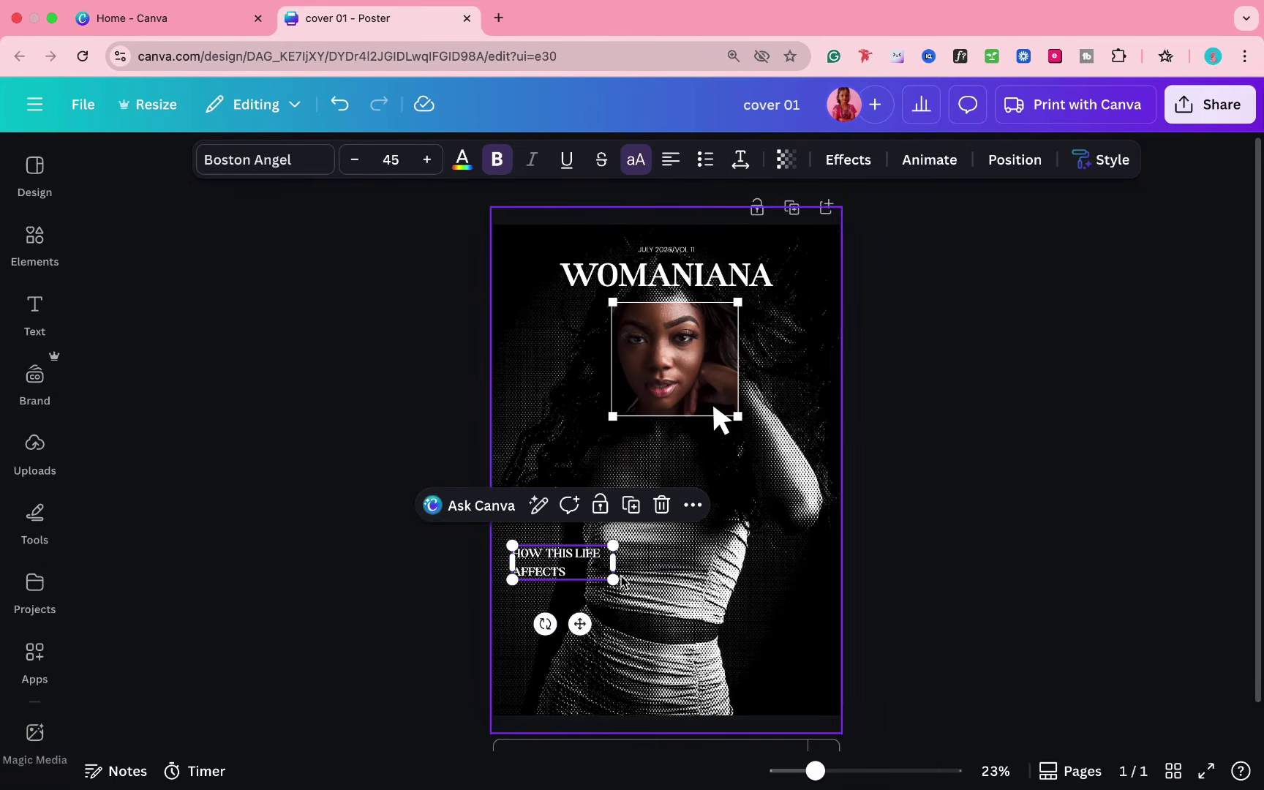
left_click(375, 150)
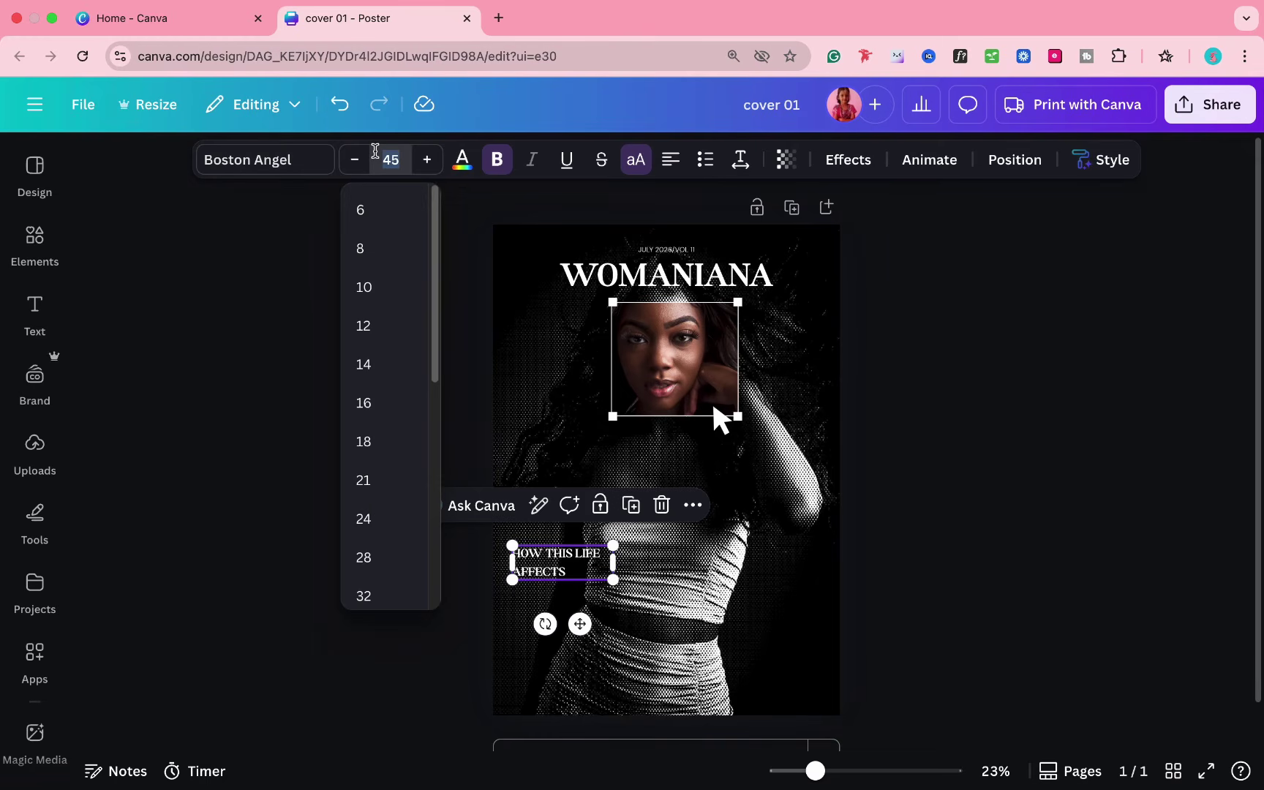
type("35")
key("Return")
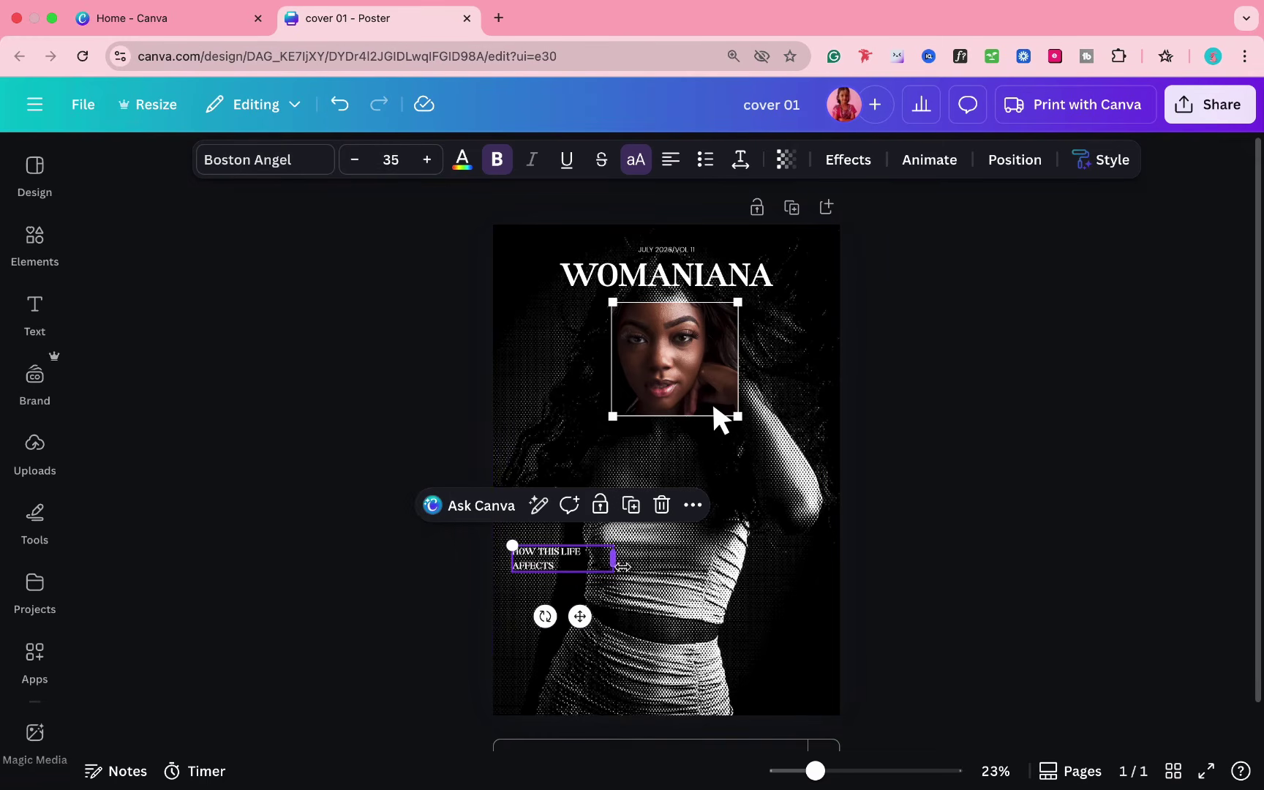
left_click_drag(613, 559, 579, 561)
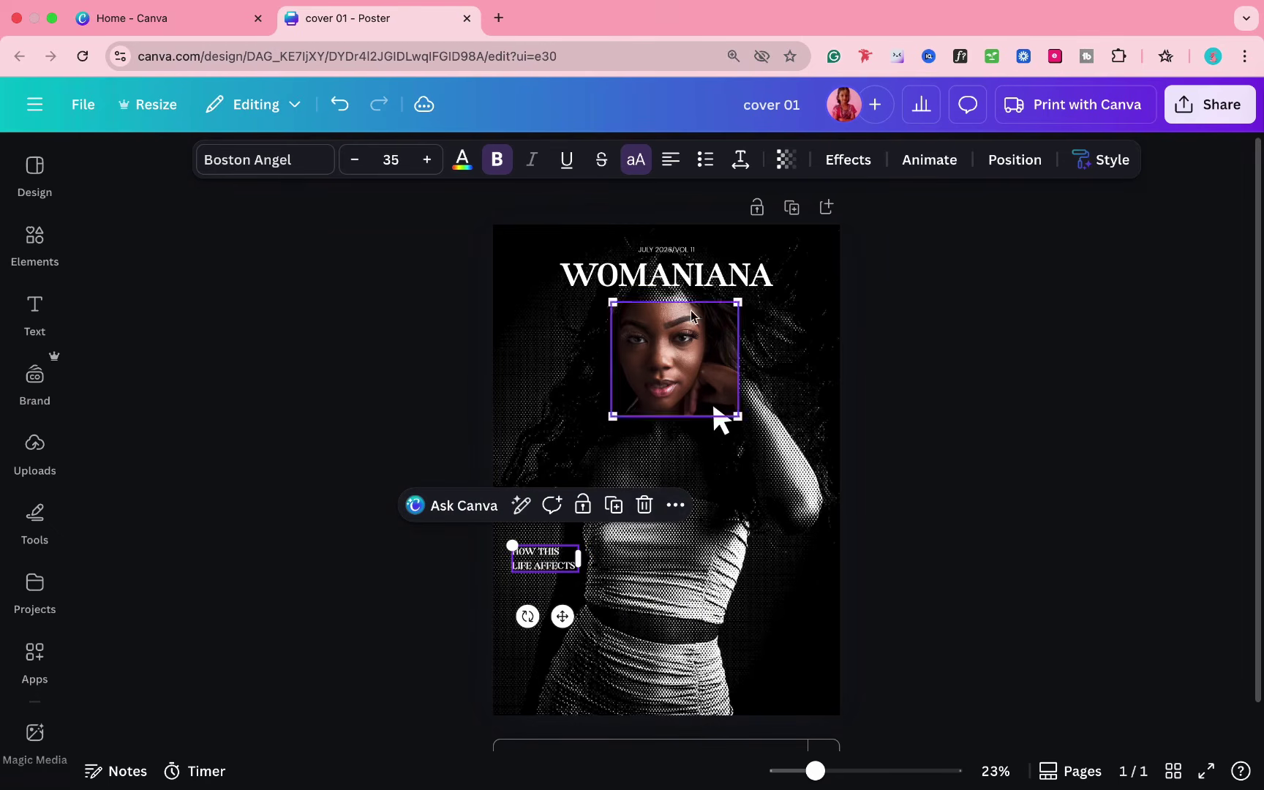
- Tighten the line spacing of the HOW THIS LIFE AFFECTS cover line
left_click(740, 159)
left_click_drag(702, 305, 677, 305)
left_click(1043, 610)
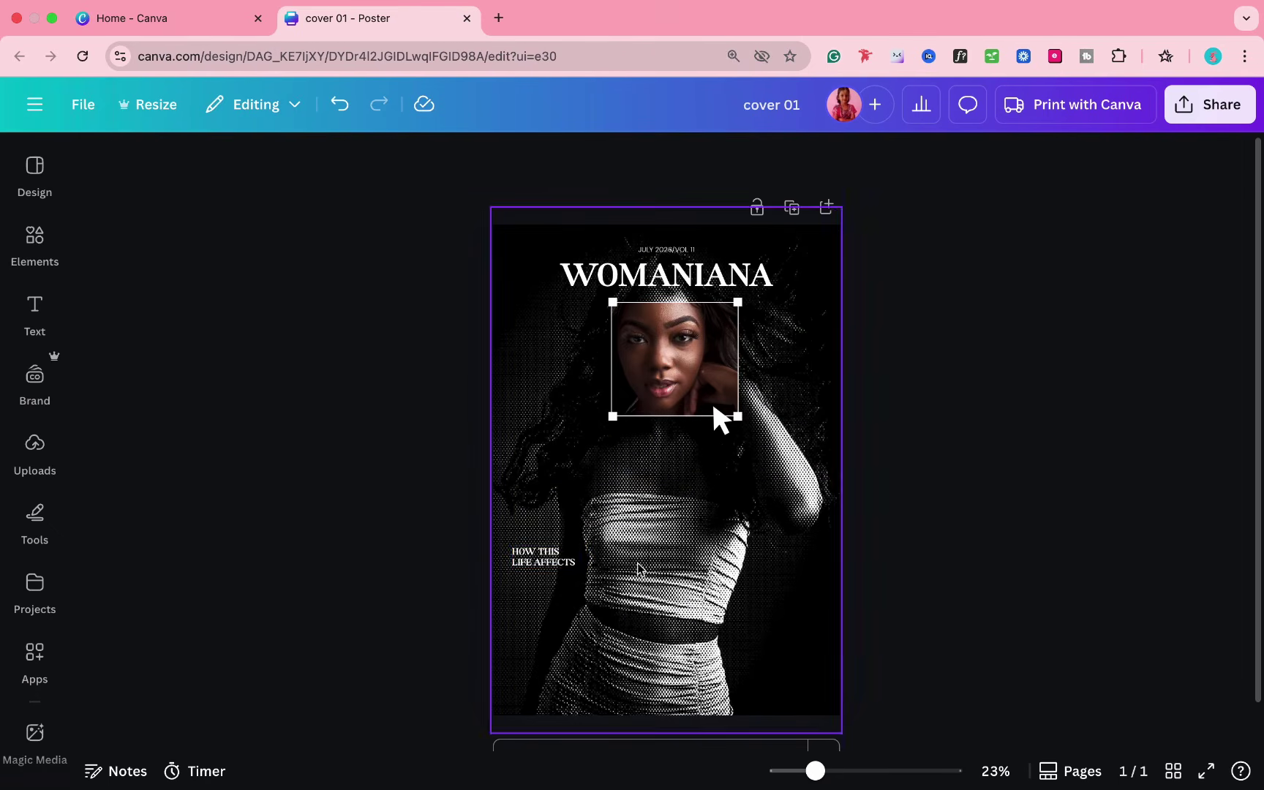
left_click(549, 567)
key("super+b")
key("super+b")
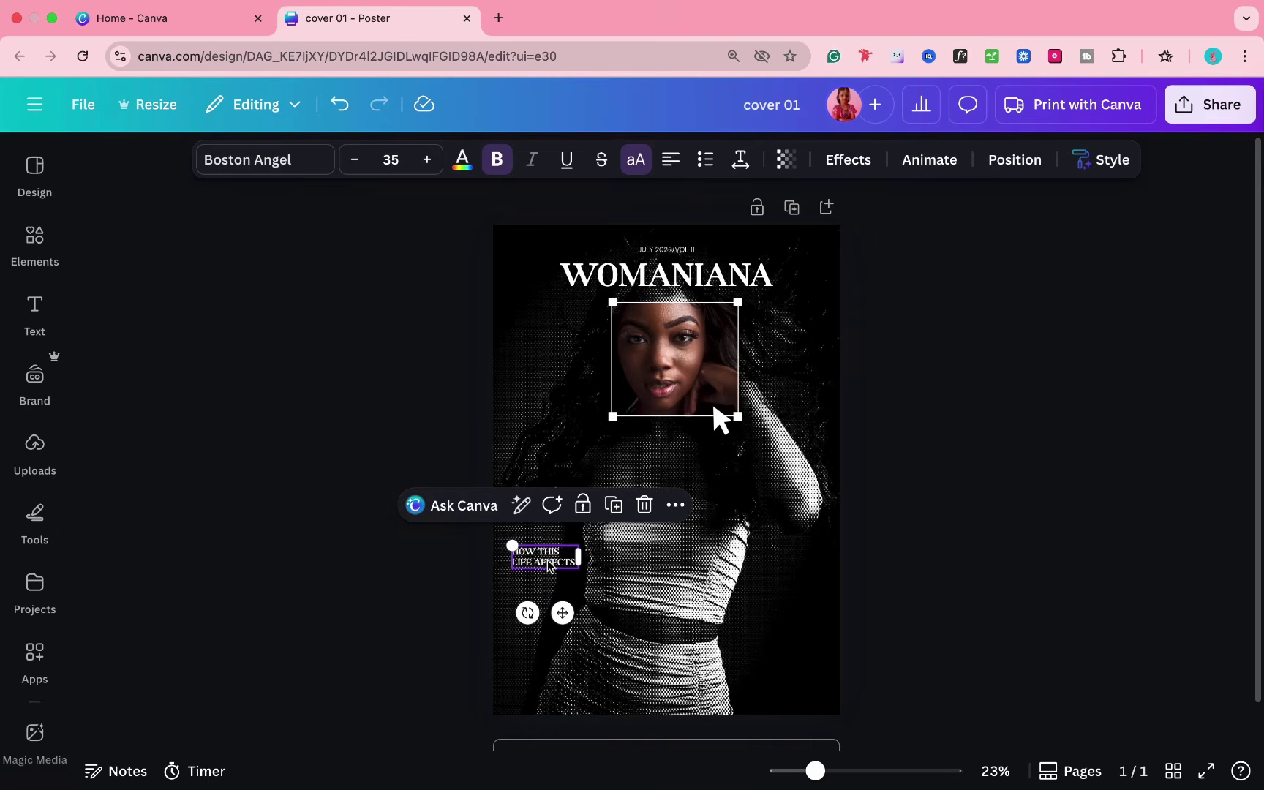
- Set the HOW THIS LIFE AFFECTS cover line in bold DM Sans
left_click(282, 159)
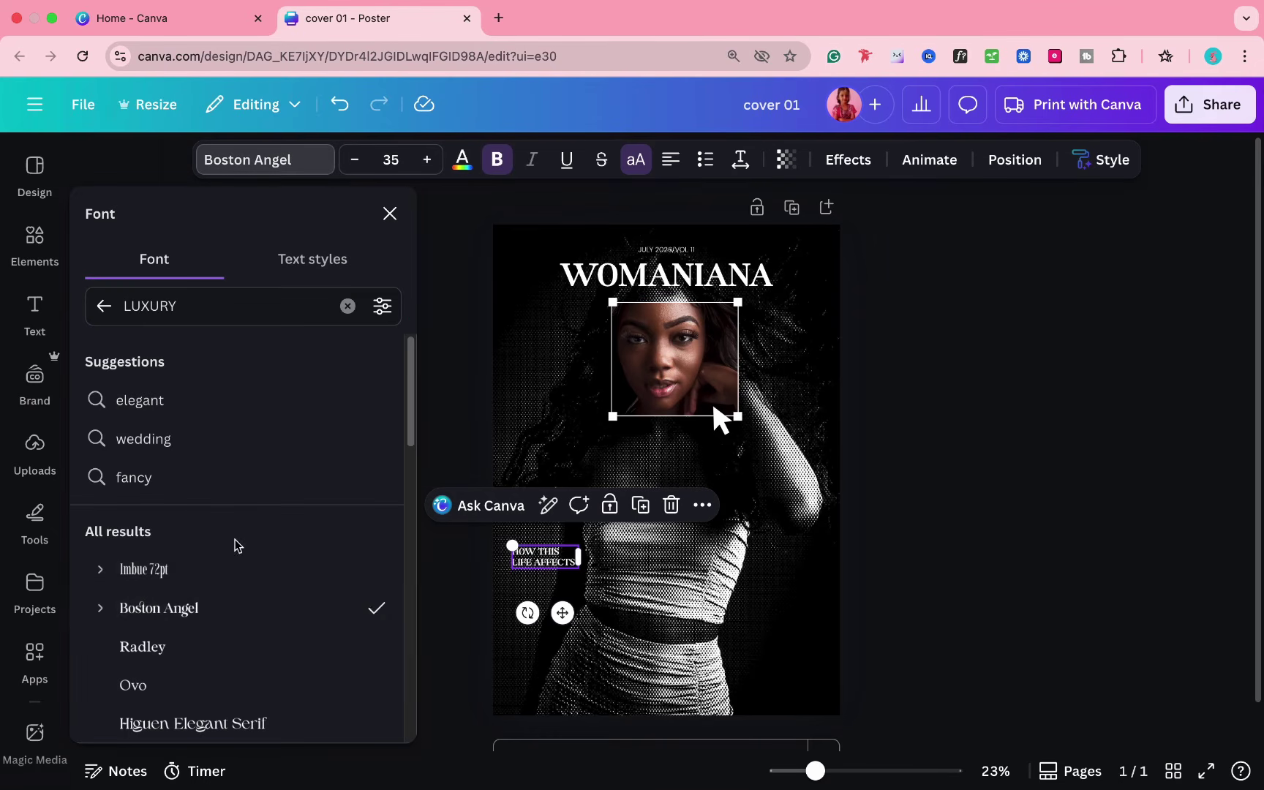
left_click(117, 307)
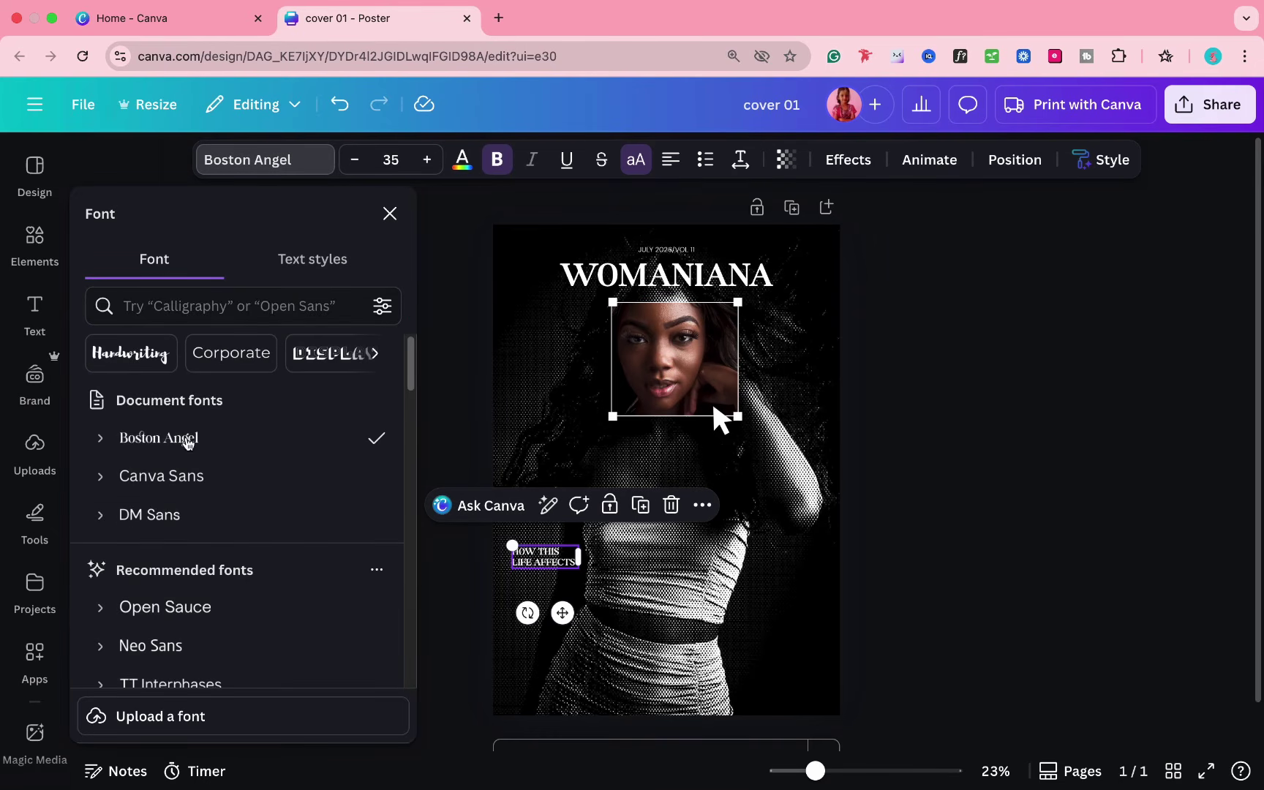
left_click(135, 514)
left_click(498, 165)
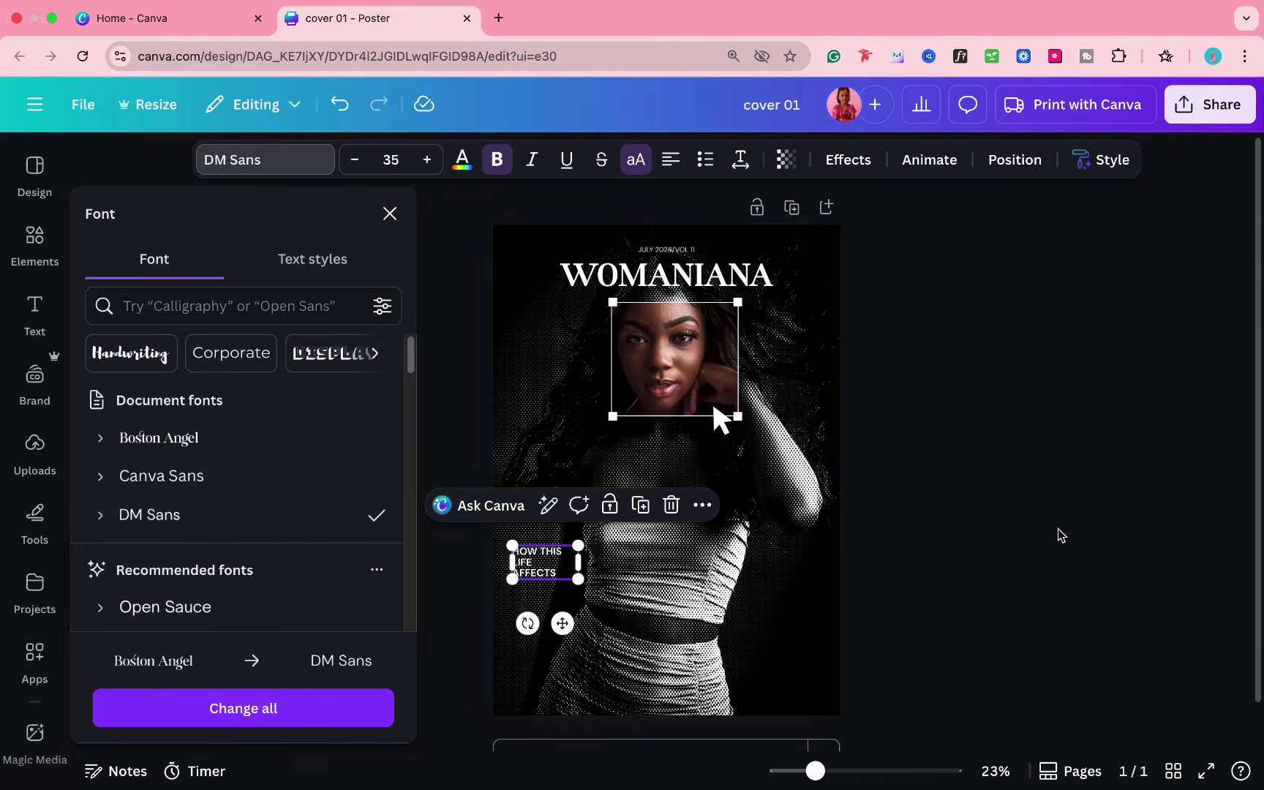
left_click(1061, 535)
- Widen the cover line's box so it fits on two lines and duplicate it directly beneath
left_click(528, 571)
left_click_drag(580, 560, 542, 577)
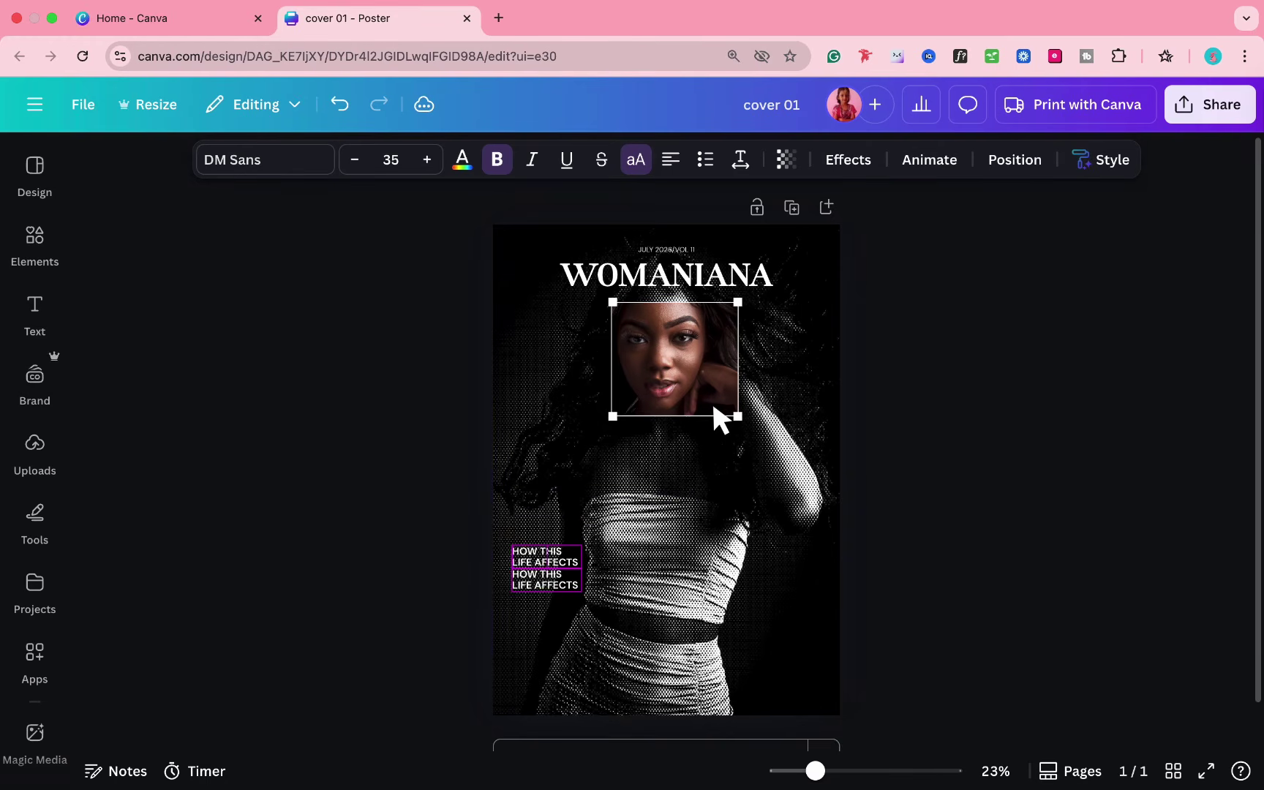
- Turn off uppercase on the copied cover line and extend it into a paragraph with the AI Continue writing option
left_click(635, 159)
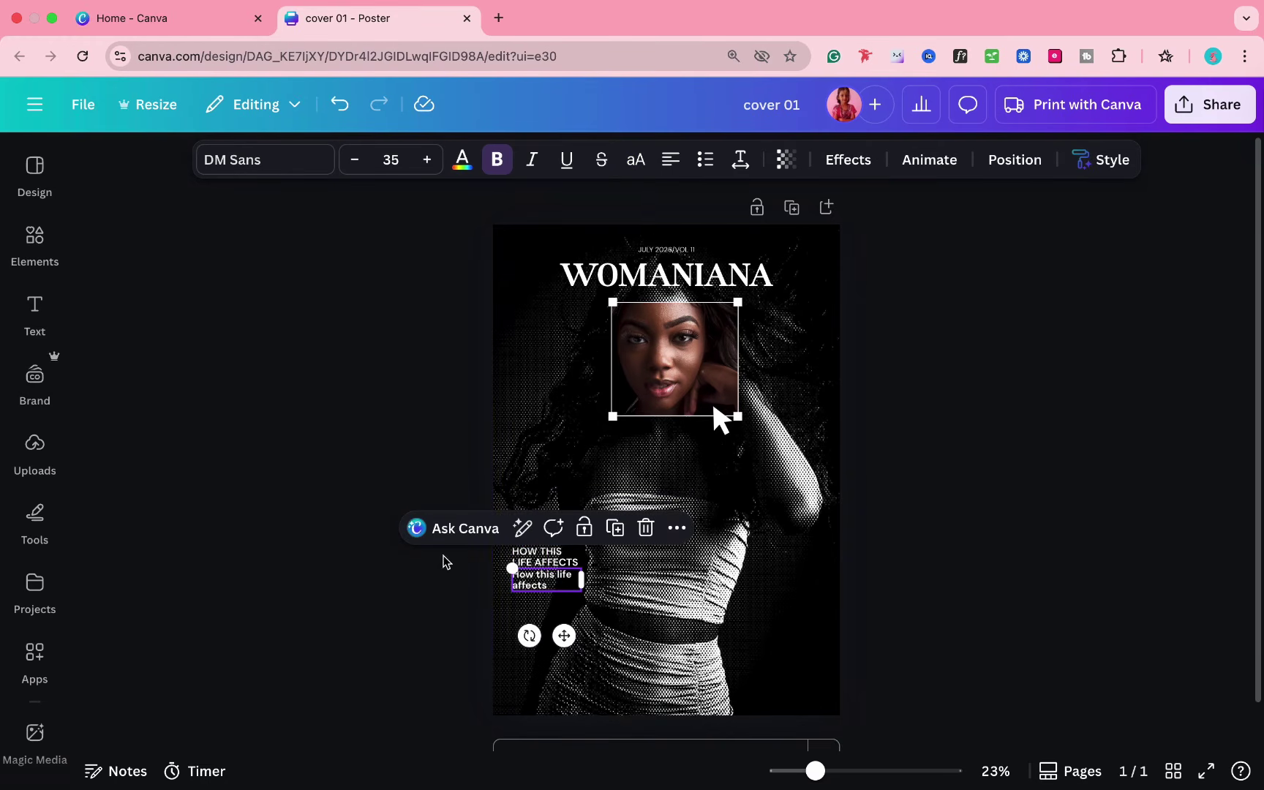
left_click(512, 530)
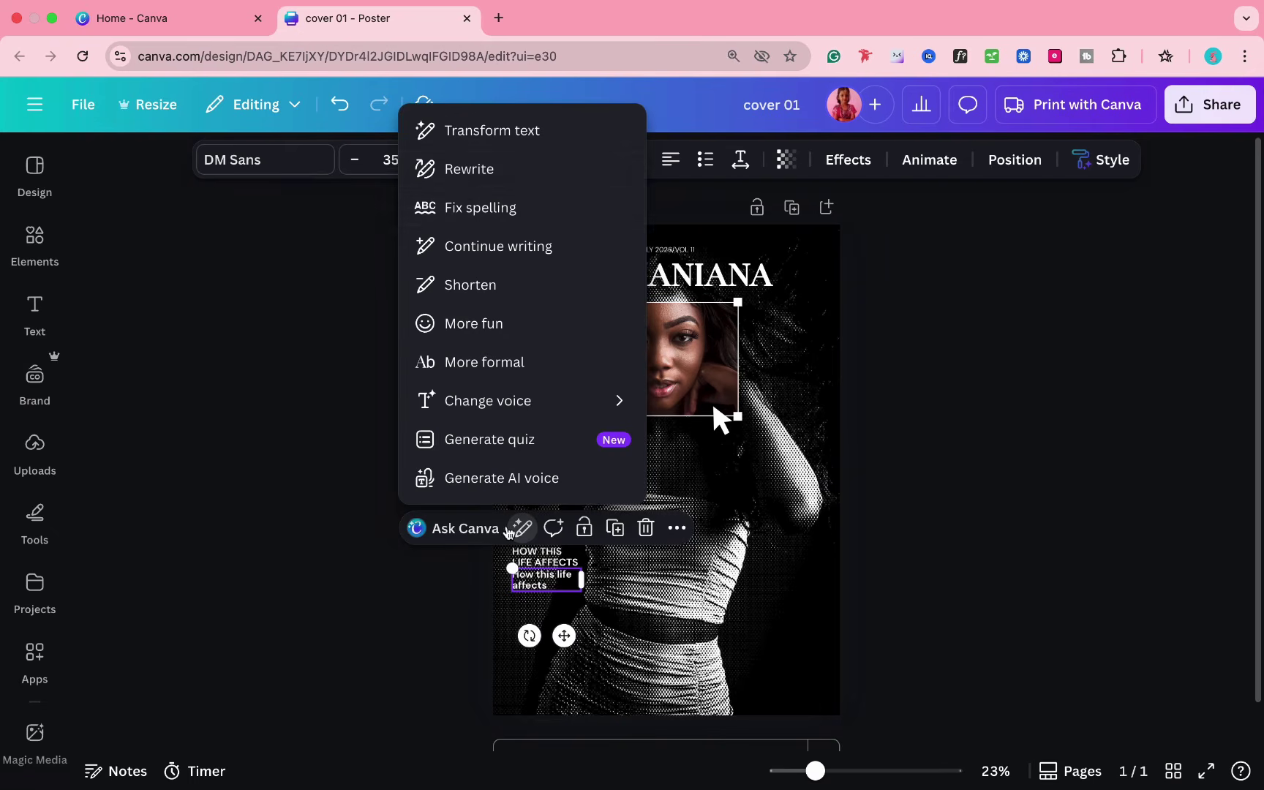
left_click(471, 247)
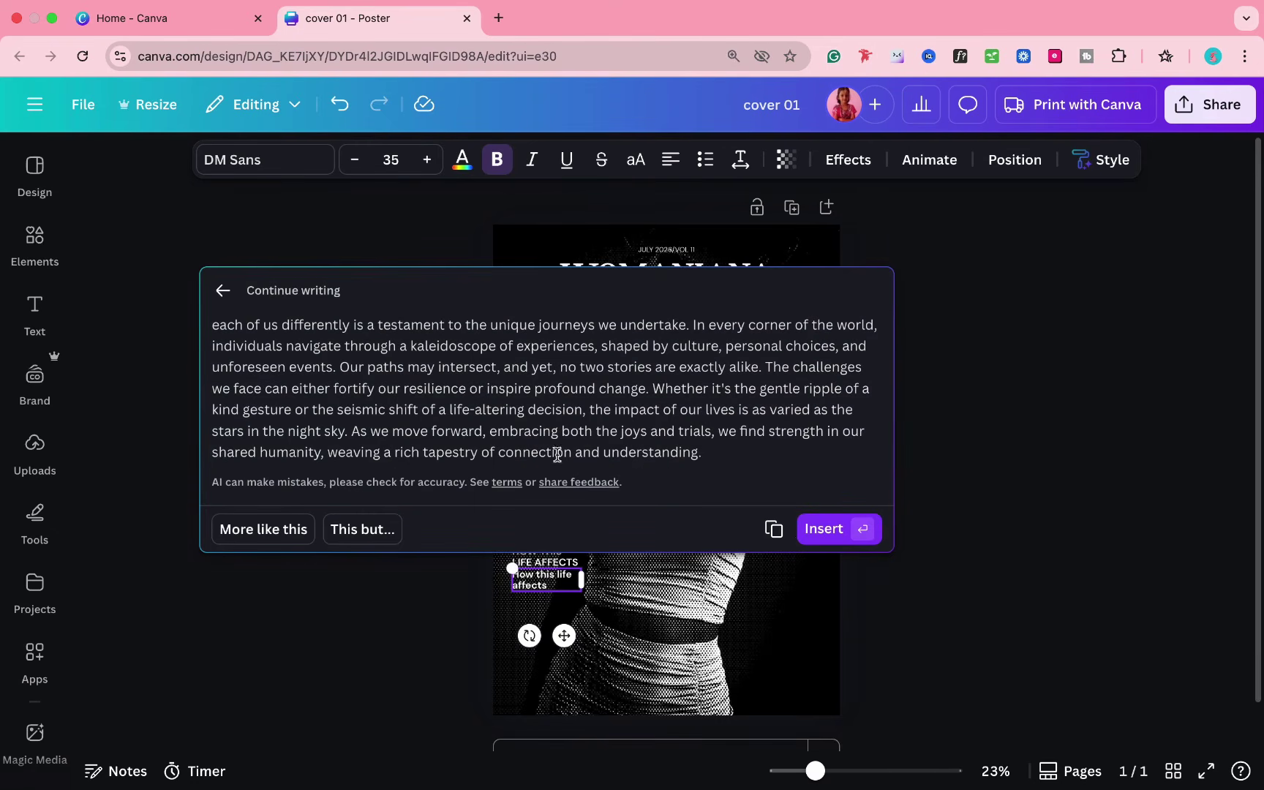
left_click(819, 528)
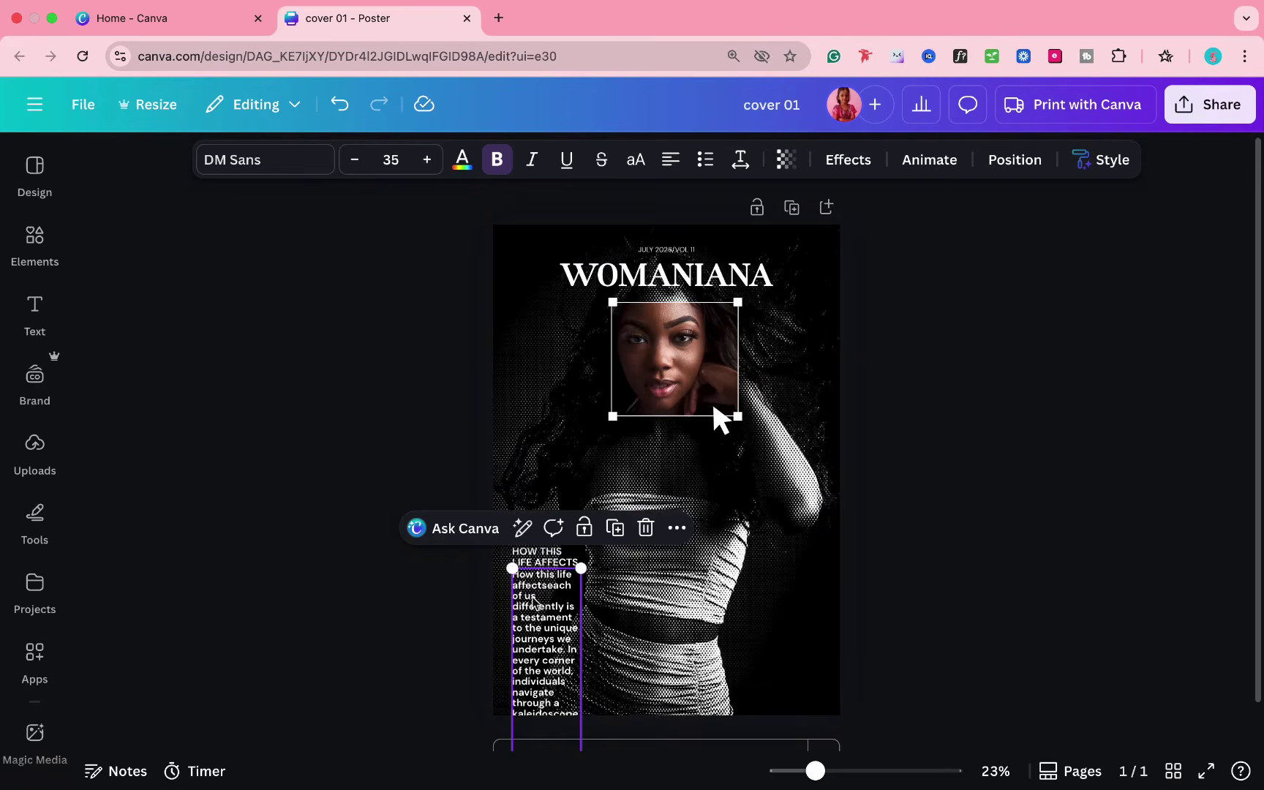
- Remove bold from the generated paragraph and set its font size to 24
key("ctrl+b")
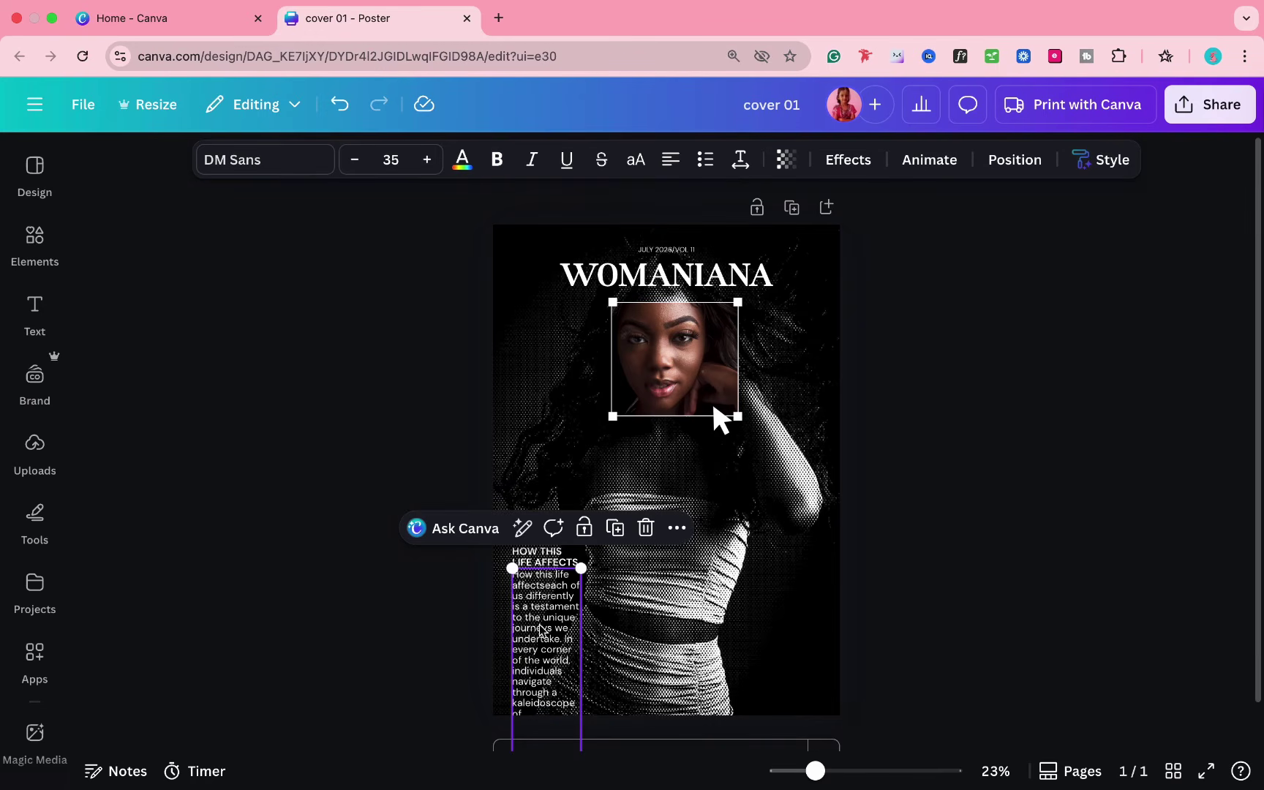
key("ctrl+a")
left_click(523, 594)
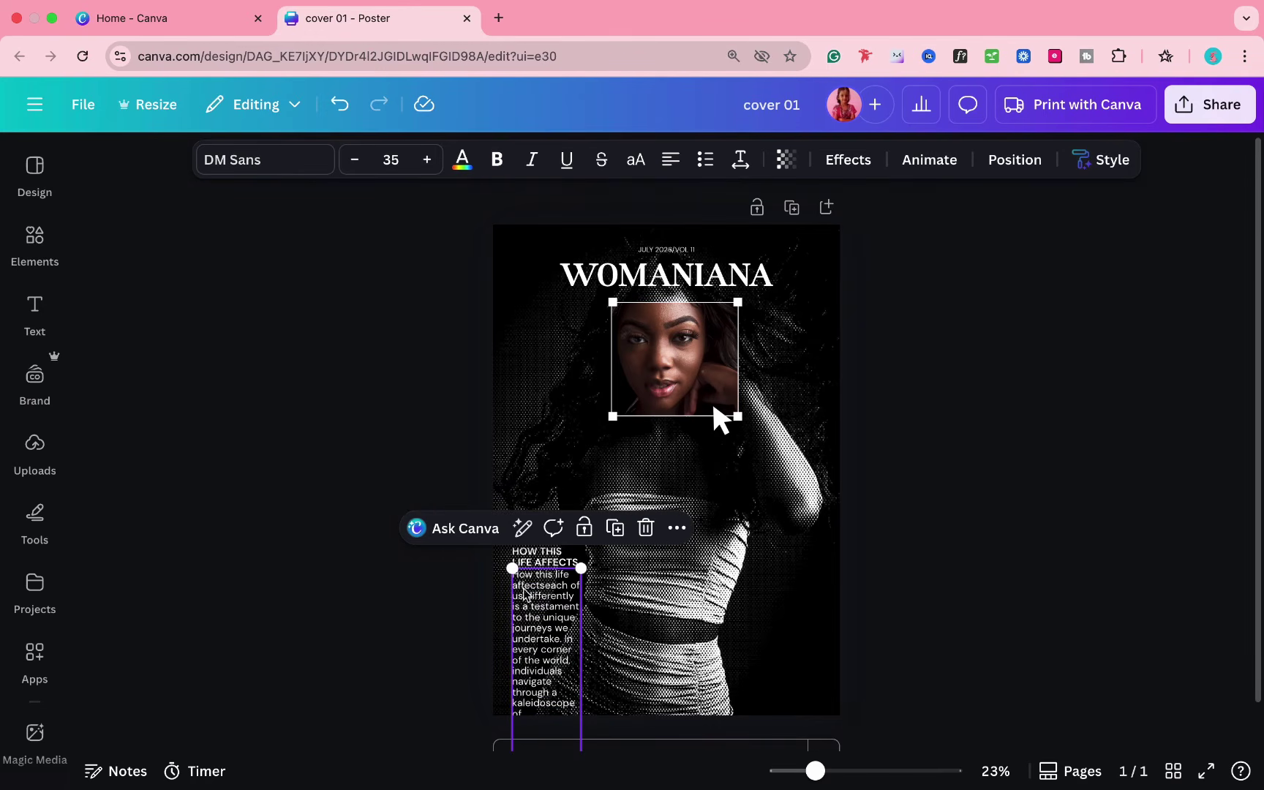
left_click(399, 169)
type("24")
key("Return")
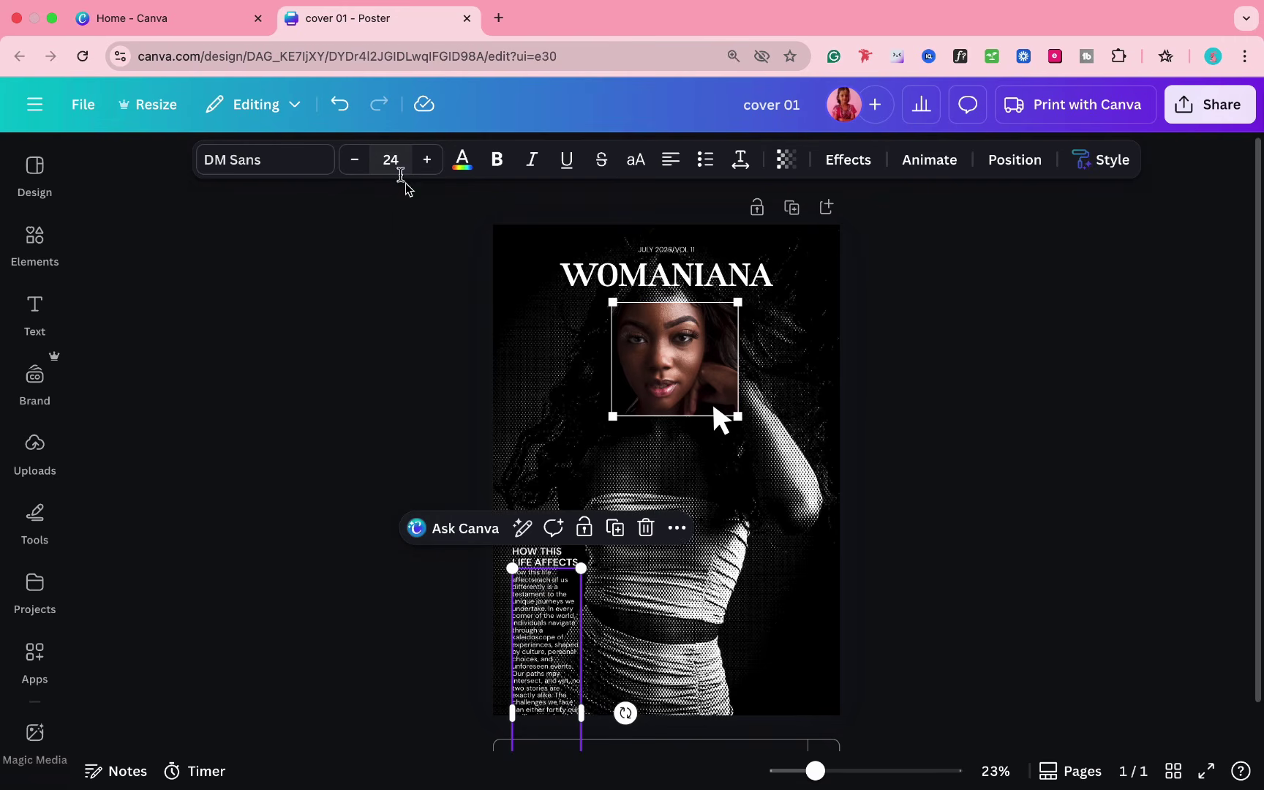
- Widen the paragraph's text box and delete all text after "unforeseen events."
left_click_drag(582, 631, 695, 632)
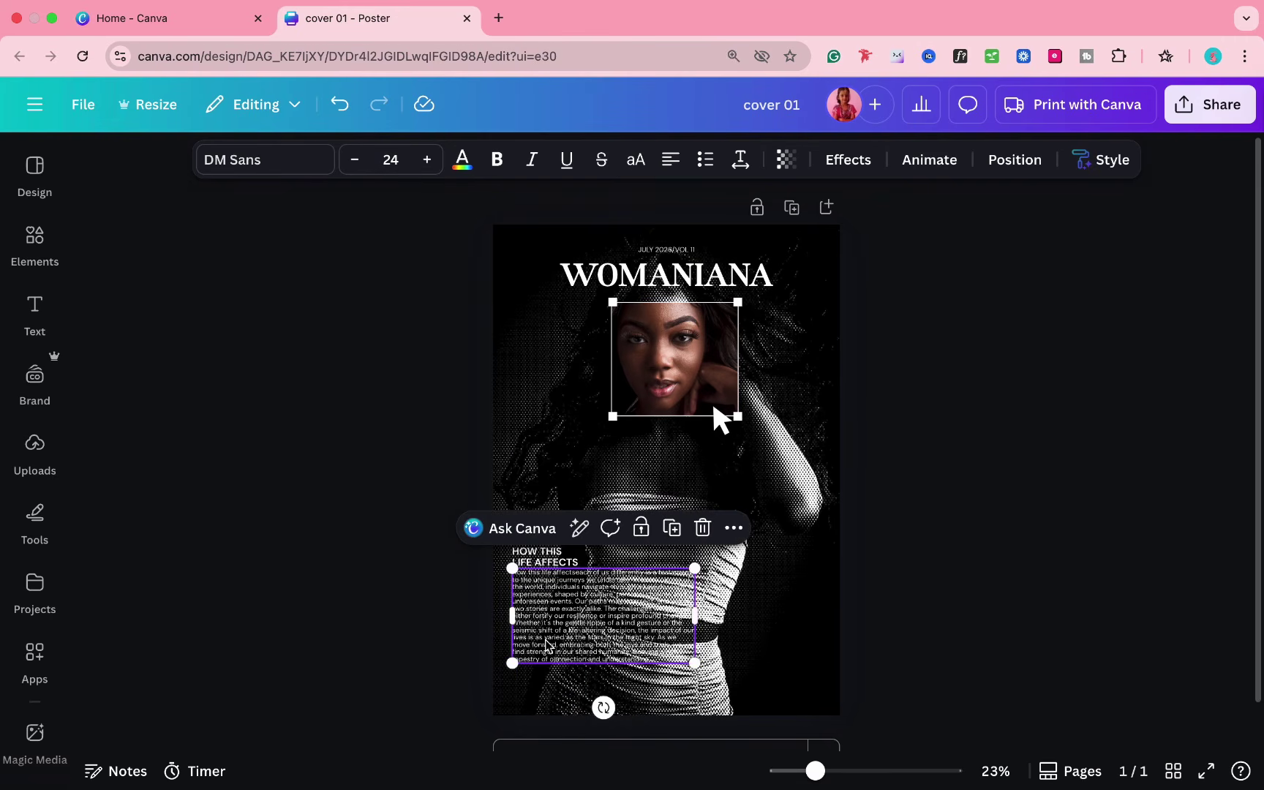
double_click(545, 643)
left_click(577, 613)
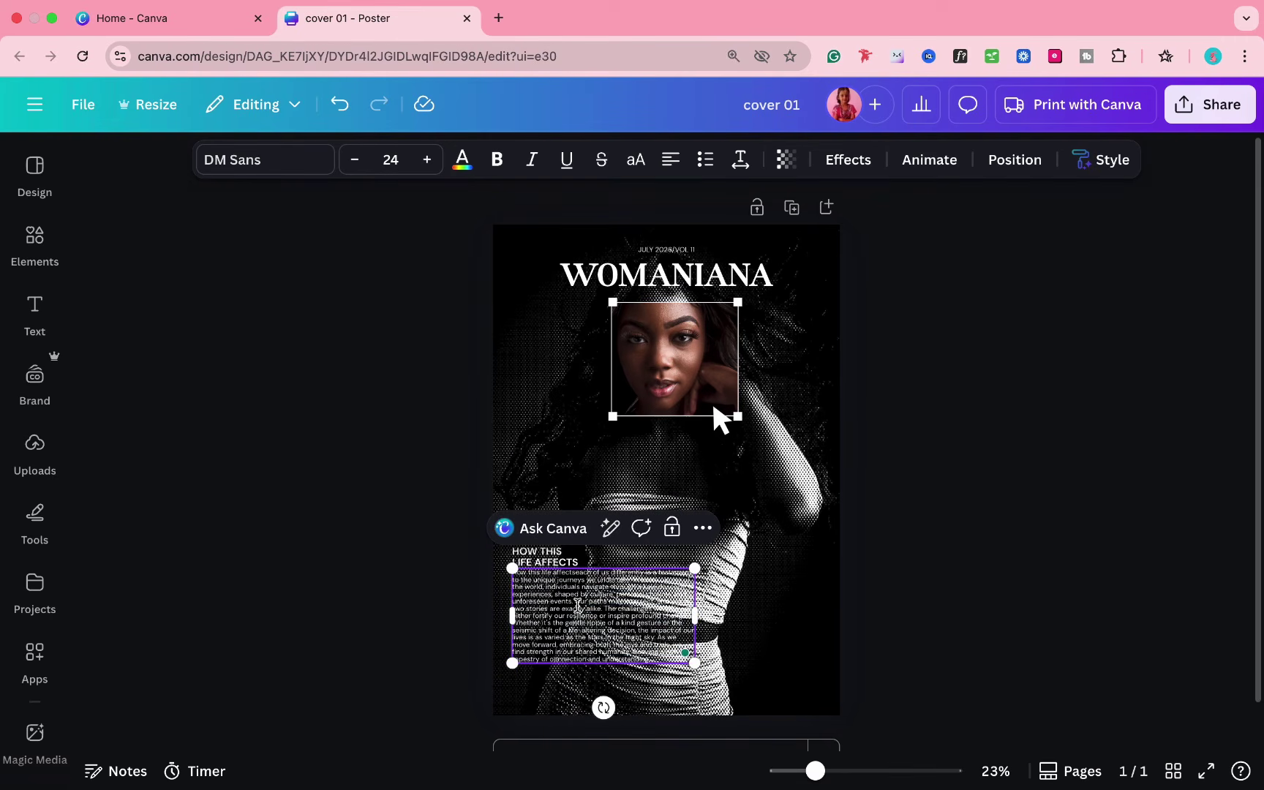
left_click_drag(578, 605, 665, 658)
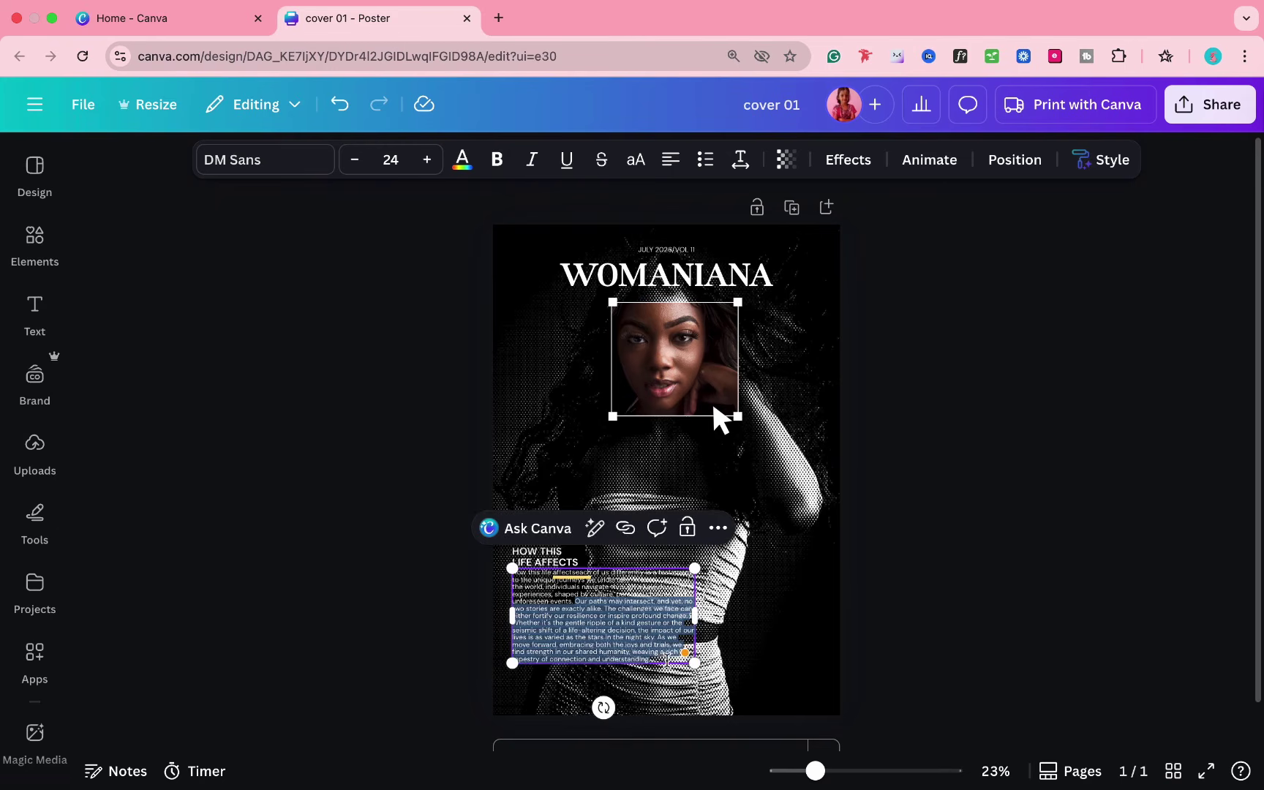
key("BackSpace")
- Narrow the shortened paragraph's text box into a compact column beneath the HOW THIS LIFE AFFECTS heading
left_click(679, 666)
left_click(607, 589)
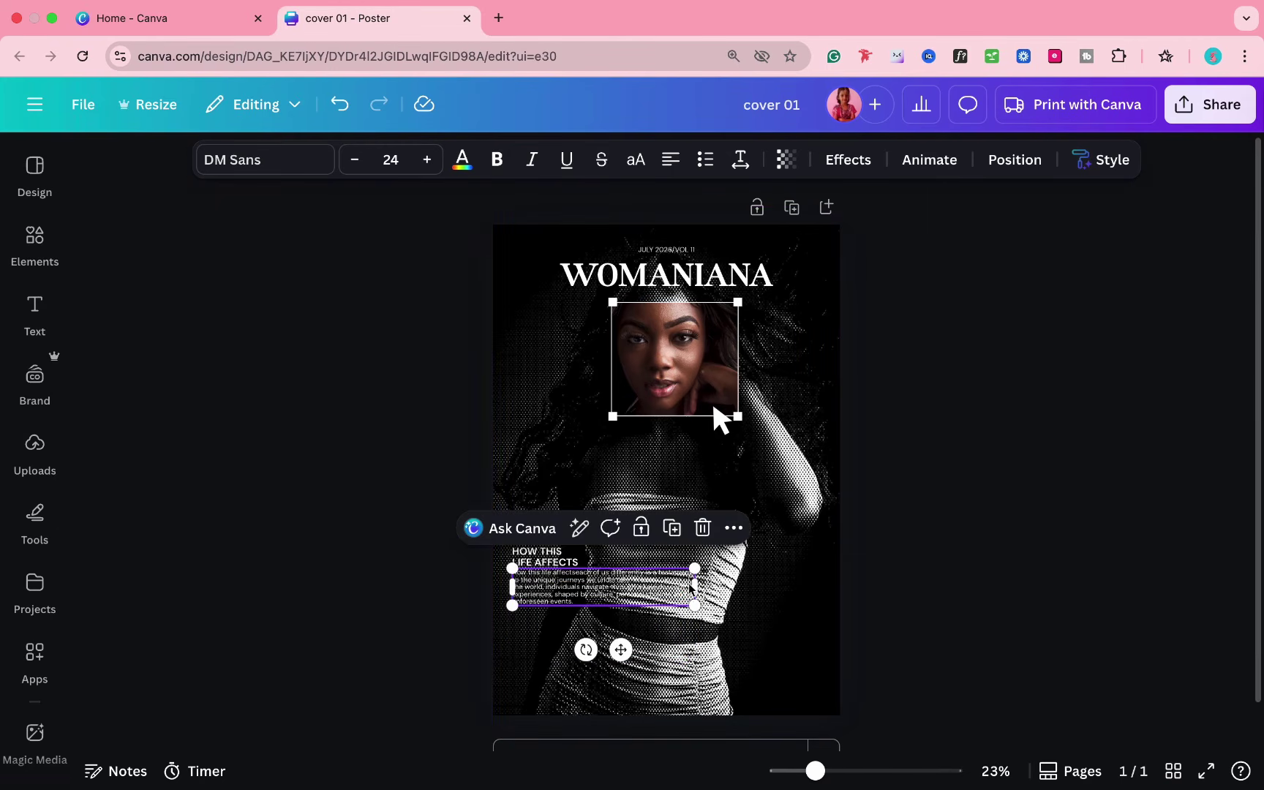
left_click_drag(695, 586, 624, 601)
left_click(962, 547)
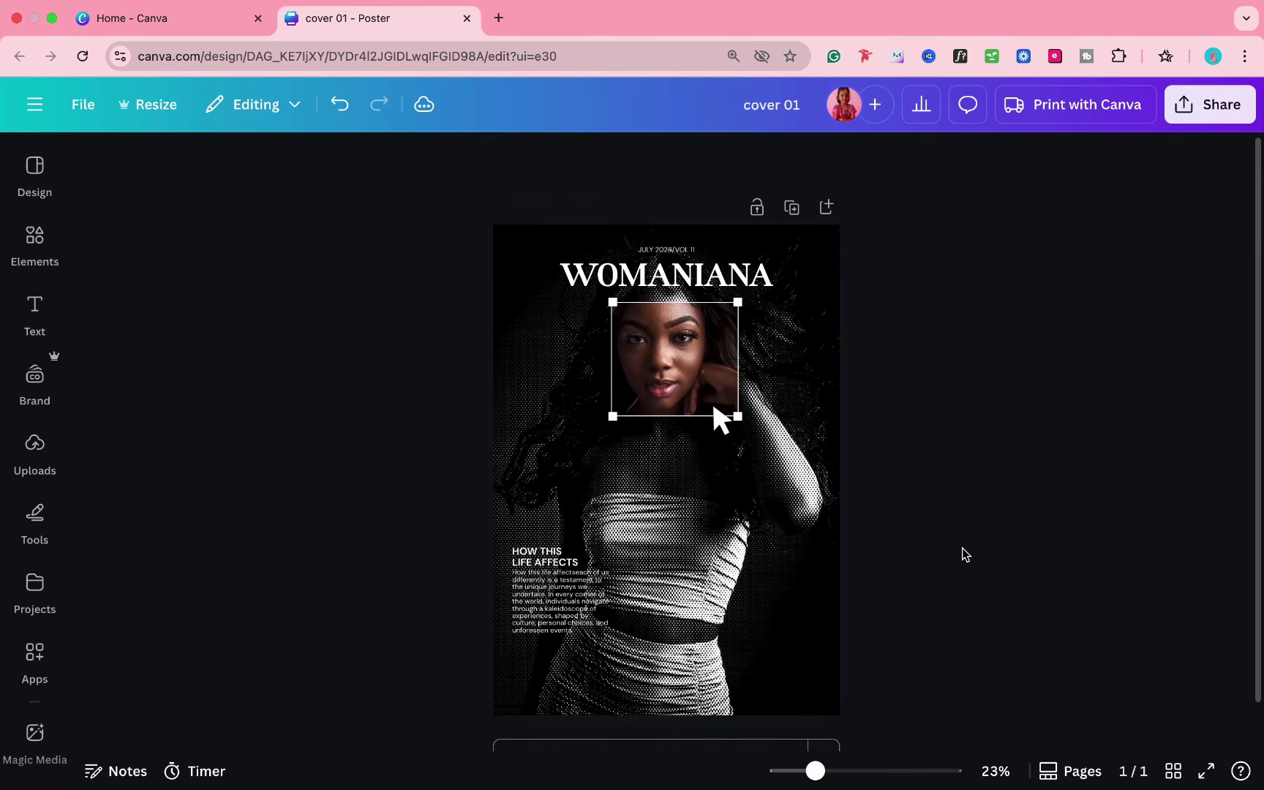
- Add a rectangle about 46 × 64 cm covering the whole poster page and fill it with black
key("r")
left_click_drag(629, 511, 864, 732)
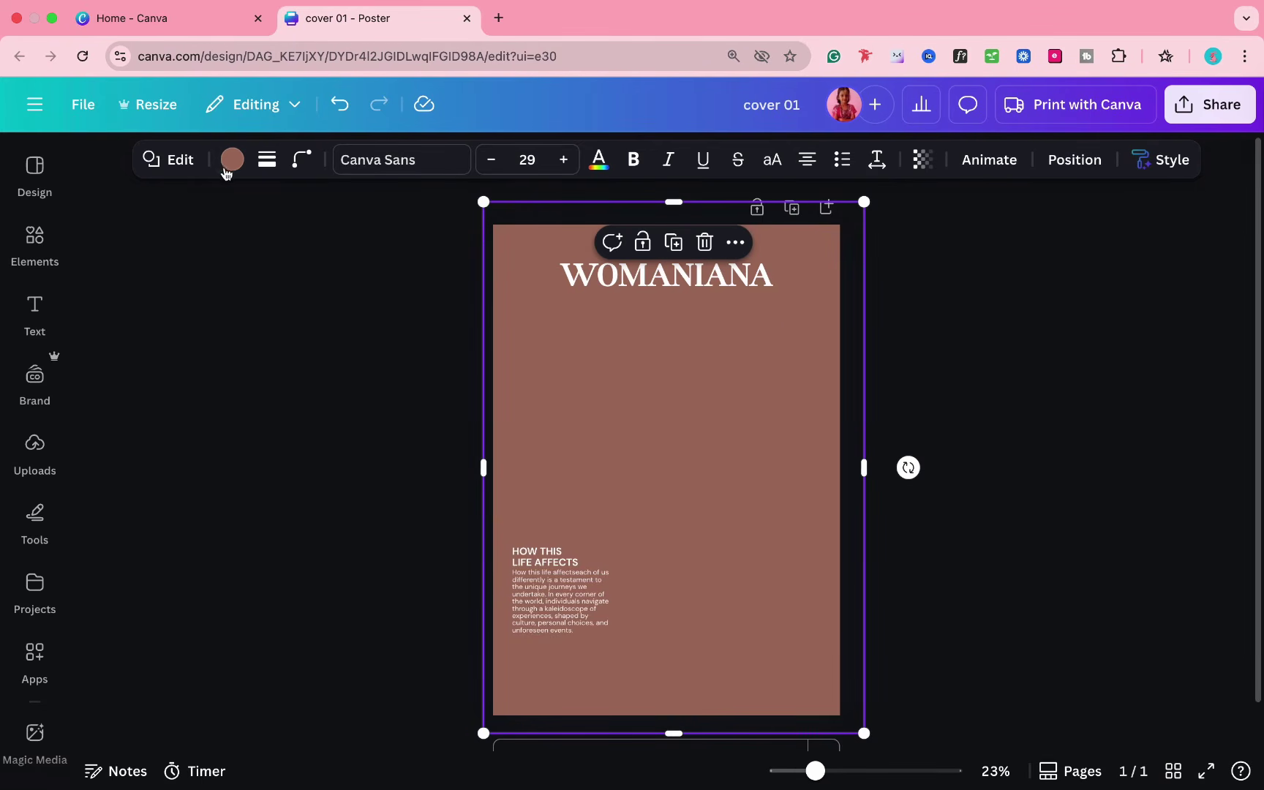
left_click(230, 162)
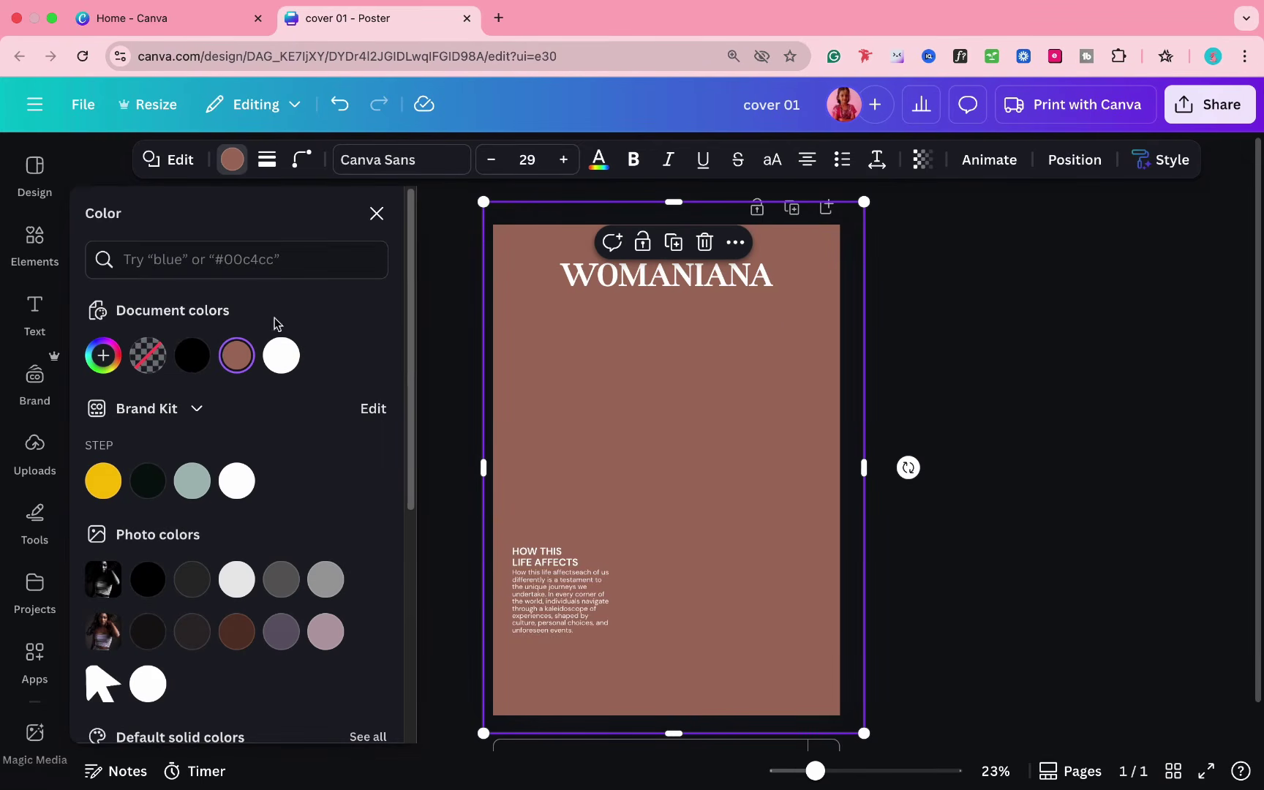
left_click(191, 355)
- Center the black rectangle on the page both ways and layer it directly above the halftone background photo
left_click(1073, 160)
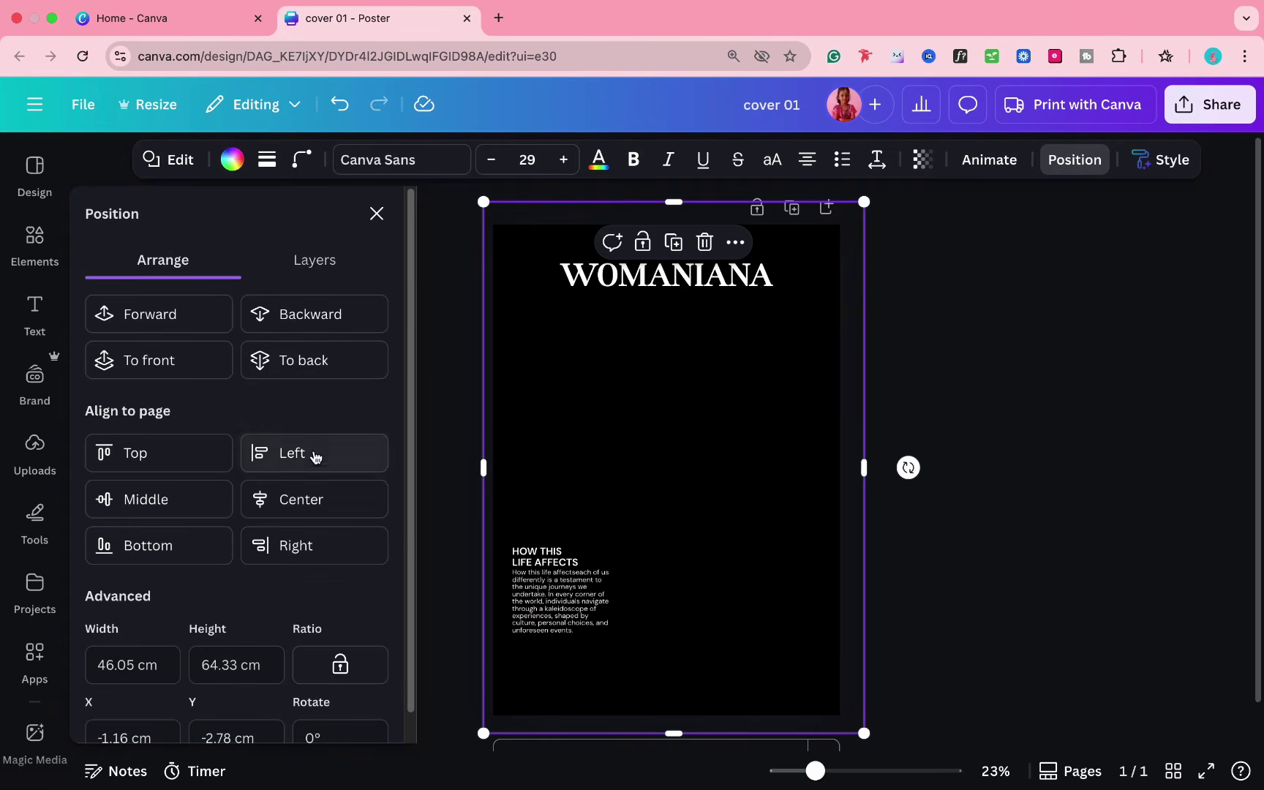
left_click(313, 505)
left_click(209, 505)
left_click(338, 363)
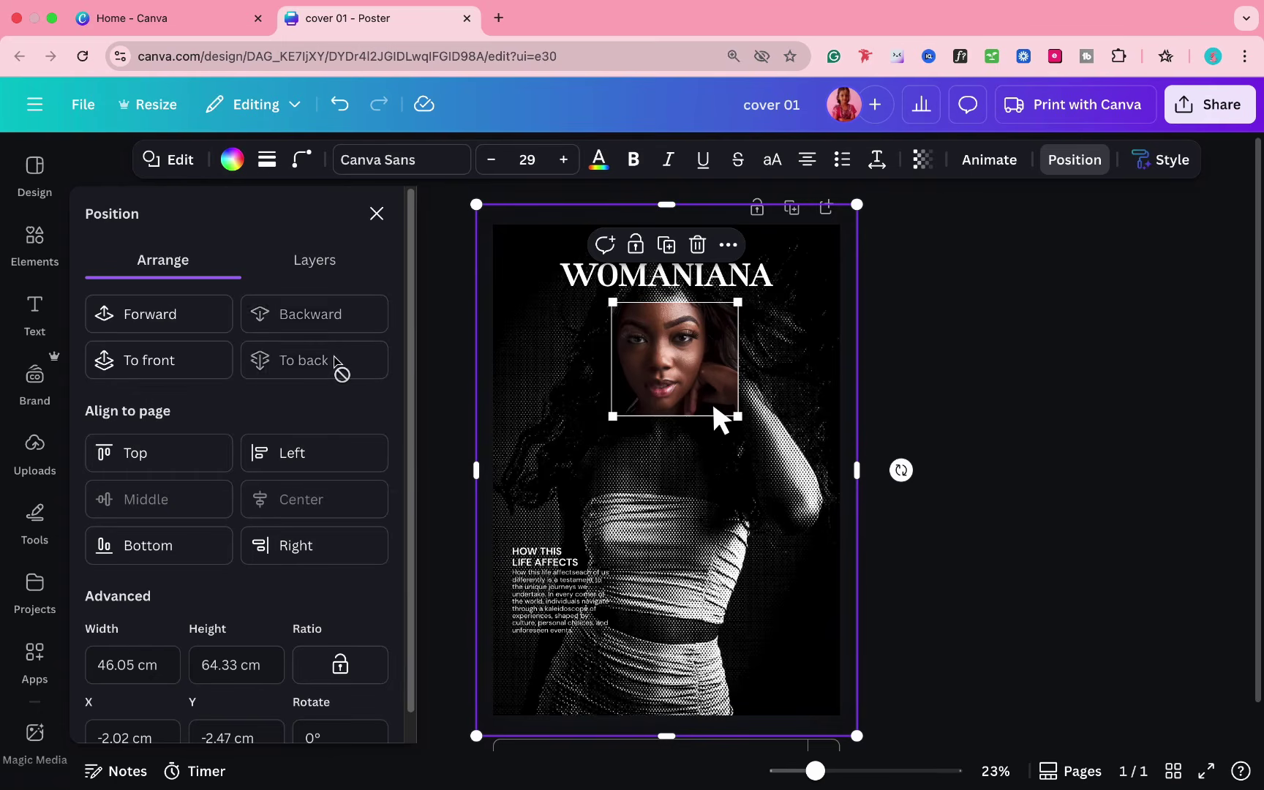
left_click(176, 319)
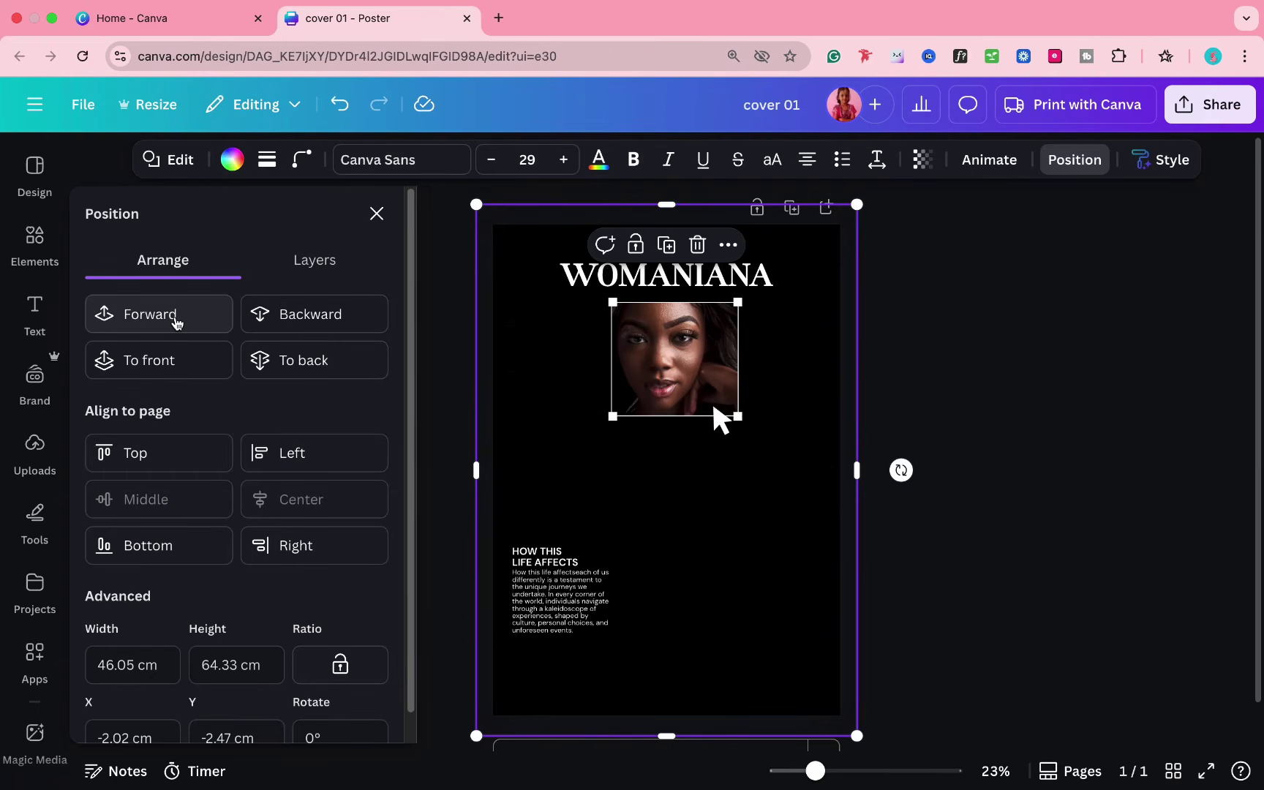
left_click(376, 212)
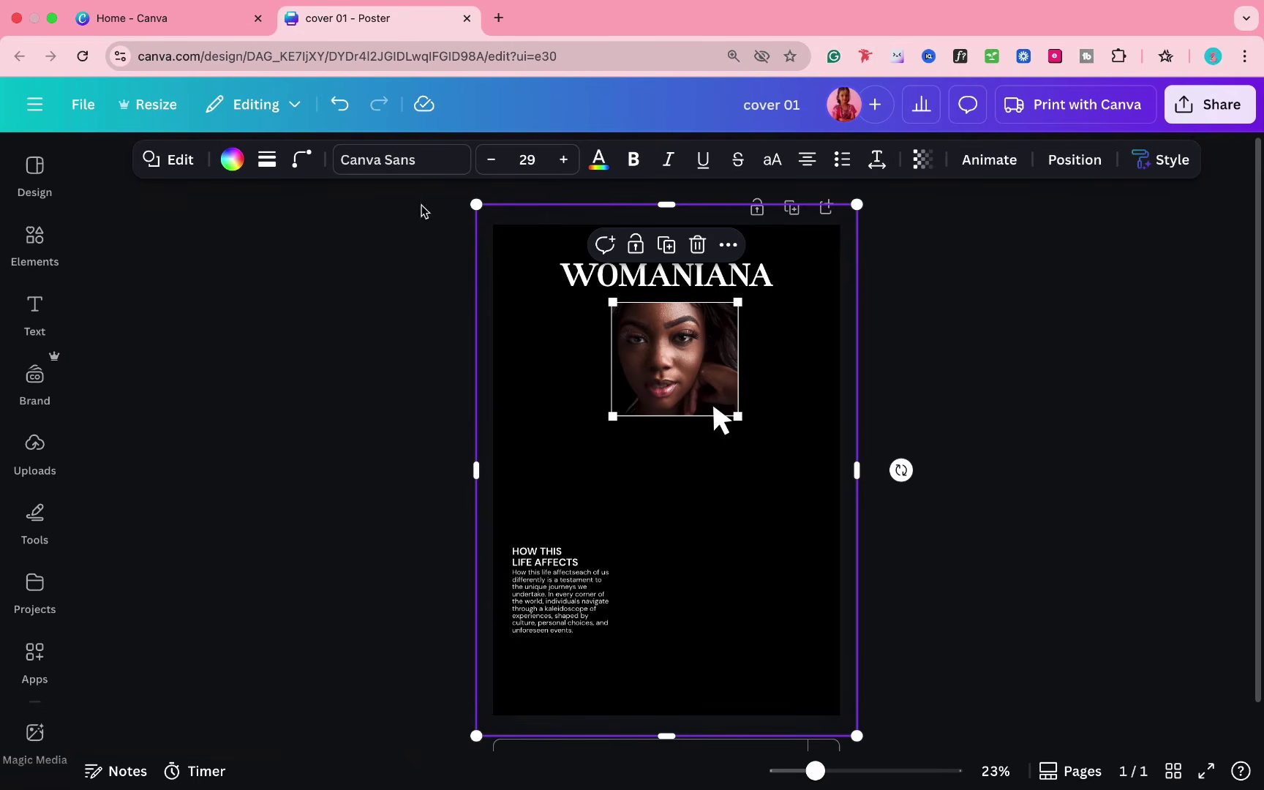
- Lower the black rectangle's transparency value to about one third so that it only darkens the halftone photo
left_click(920, 160)
left_click_drag(968, 237, 874, 238)
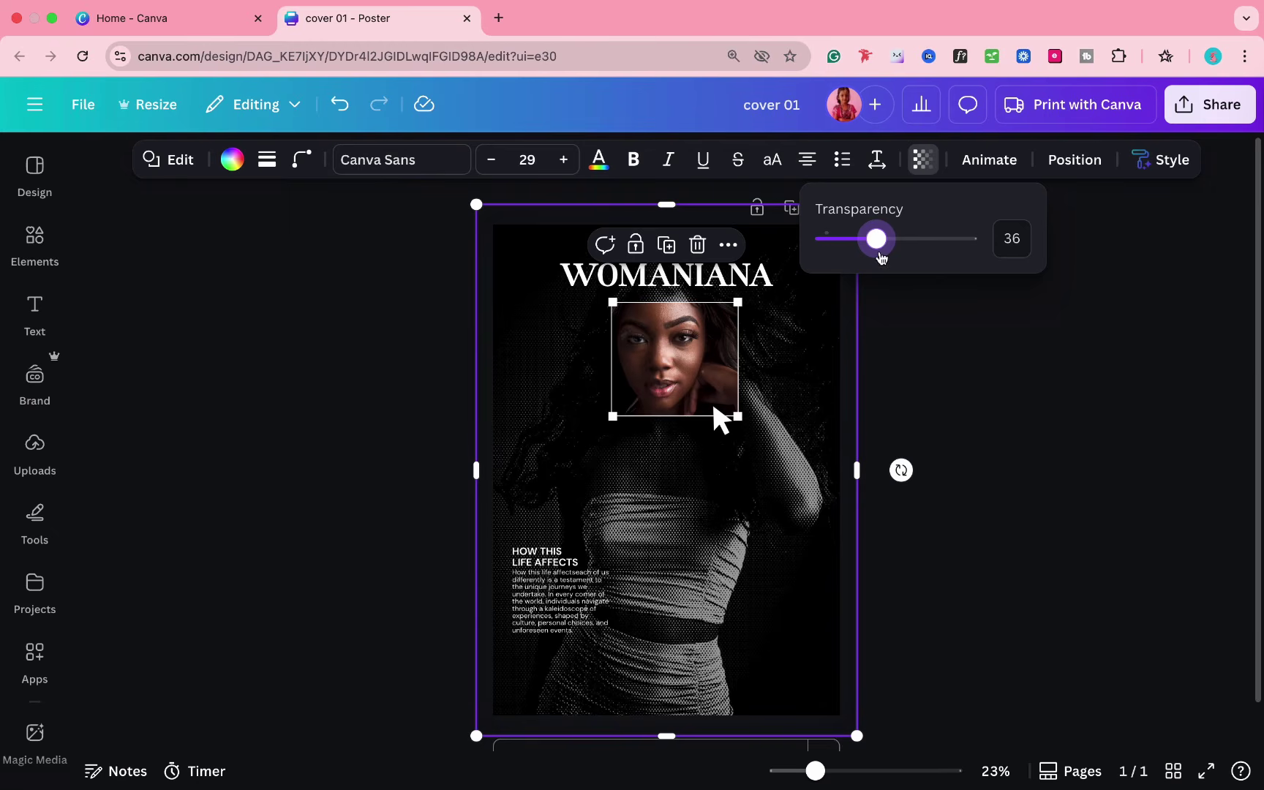
left_click_drag(881, 257, 864, 241)
left_click(1024, 424)
left_click(1022, 422)
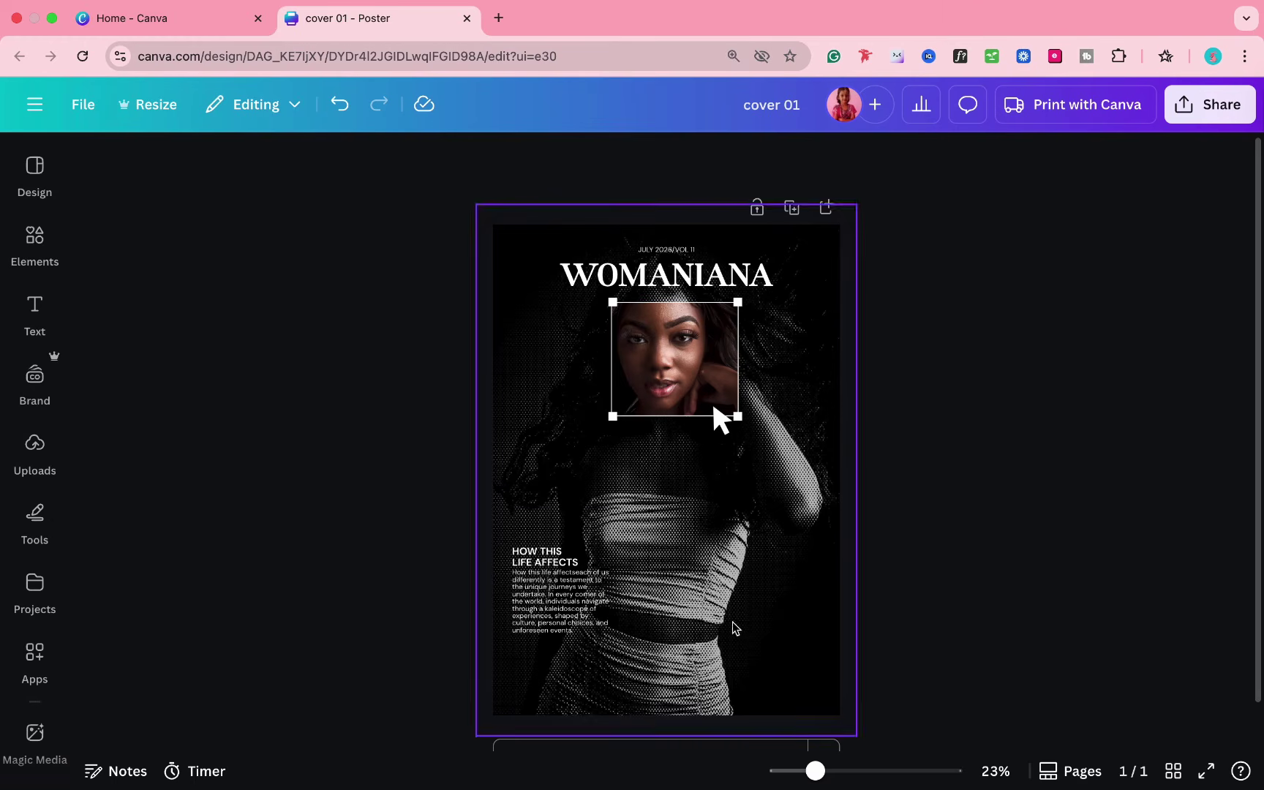
- Nudge the article paragraph down slightly from its heading and loosen its line spacing
left_click(545, 596)
left_click(867, 613)
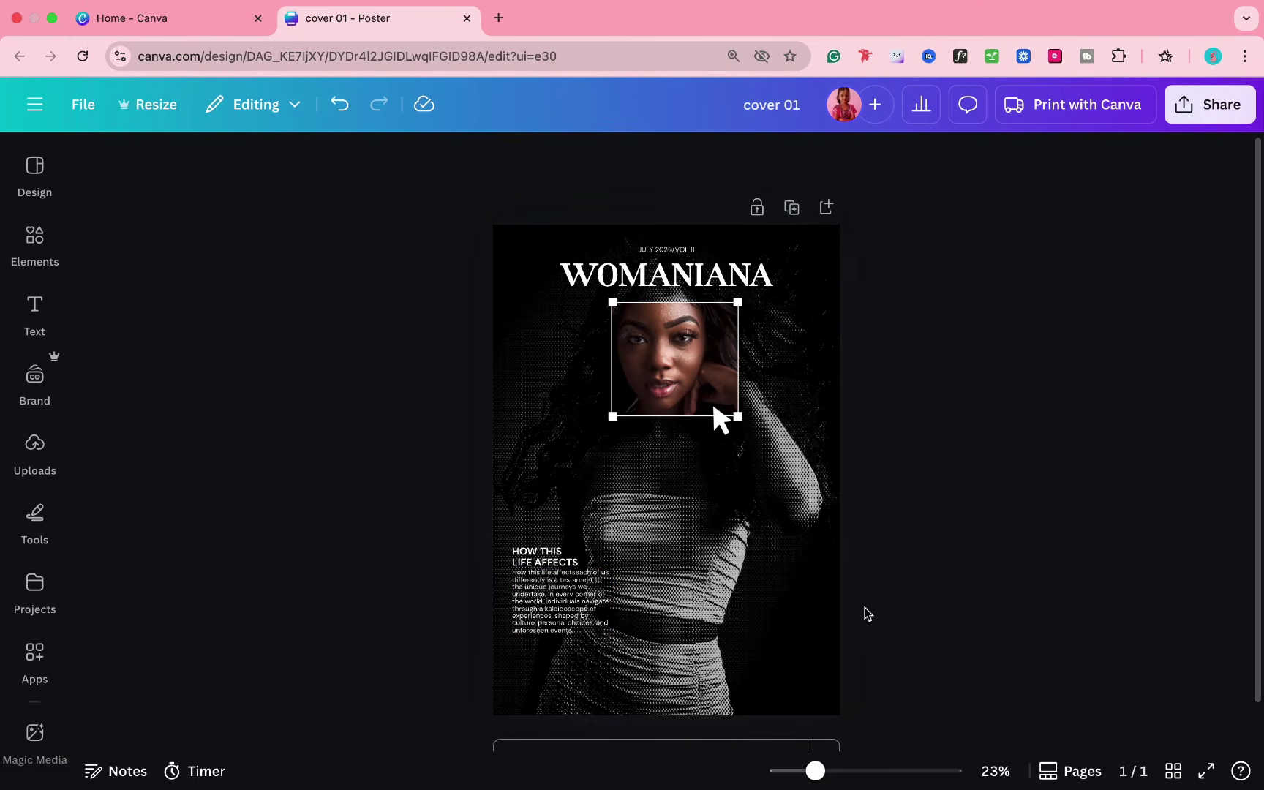
left_click(526, 607)
key("Down")
key("Down")
key("Down")
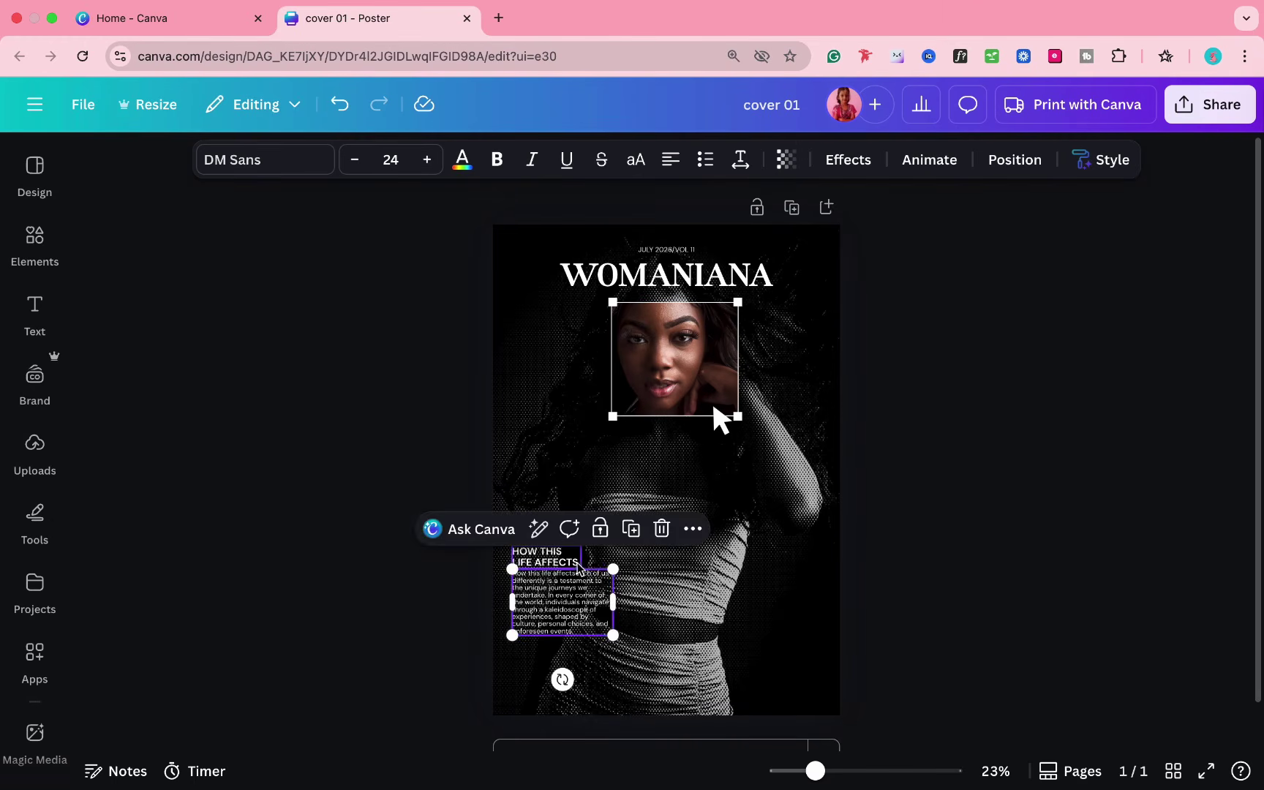
left_click(740, 159)
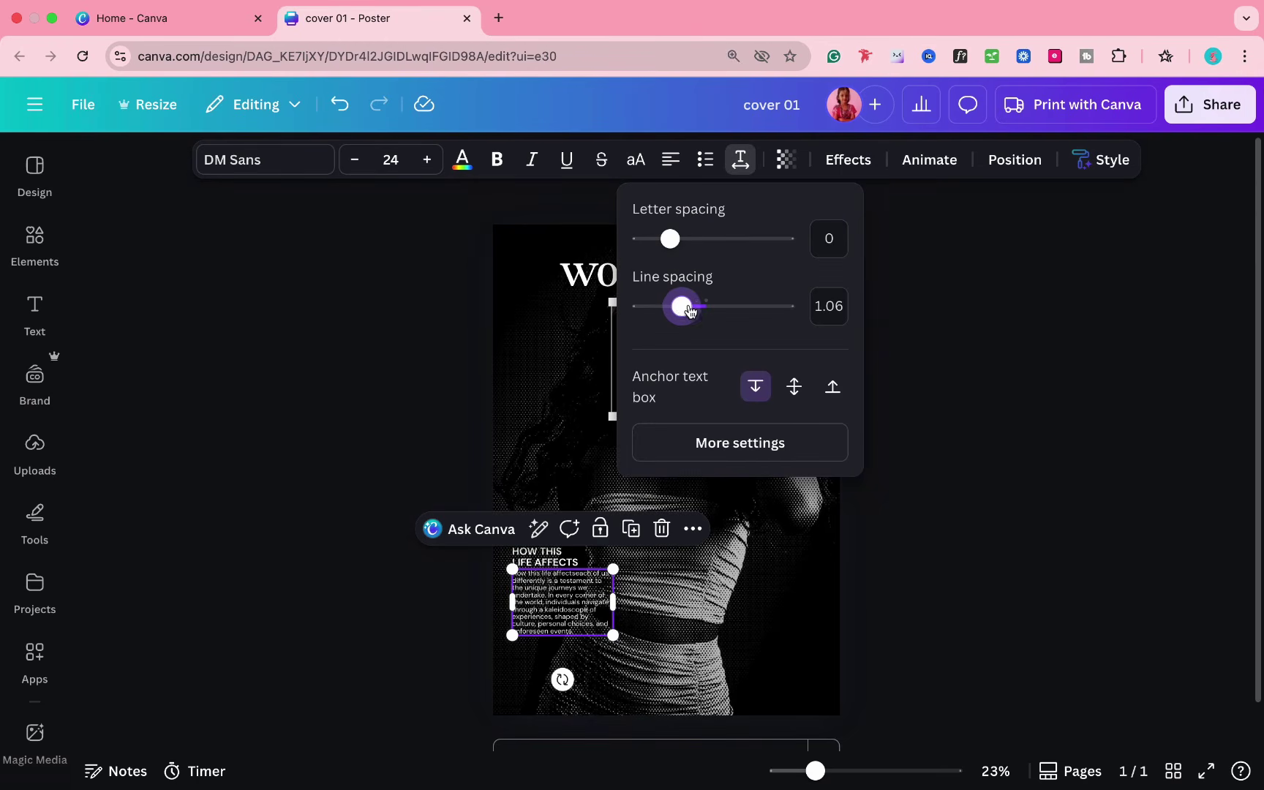
left_click_drag(680, 305, 691, 307)
left_click(375, 568)
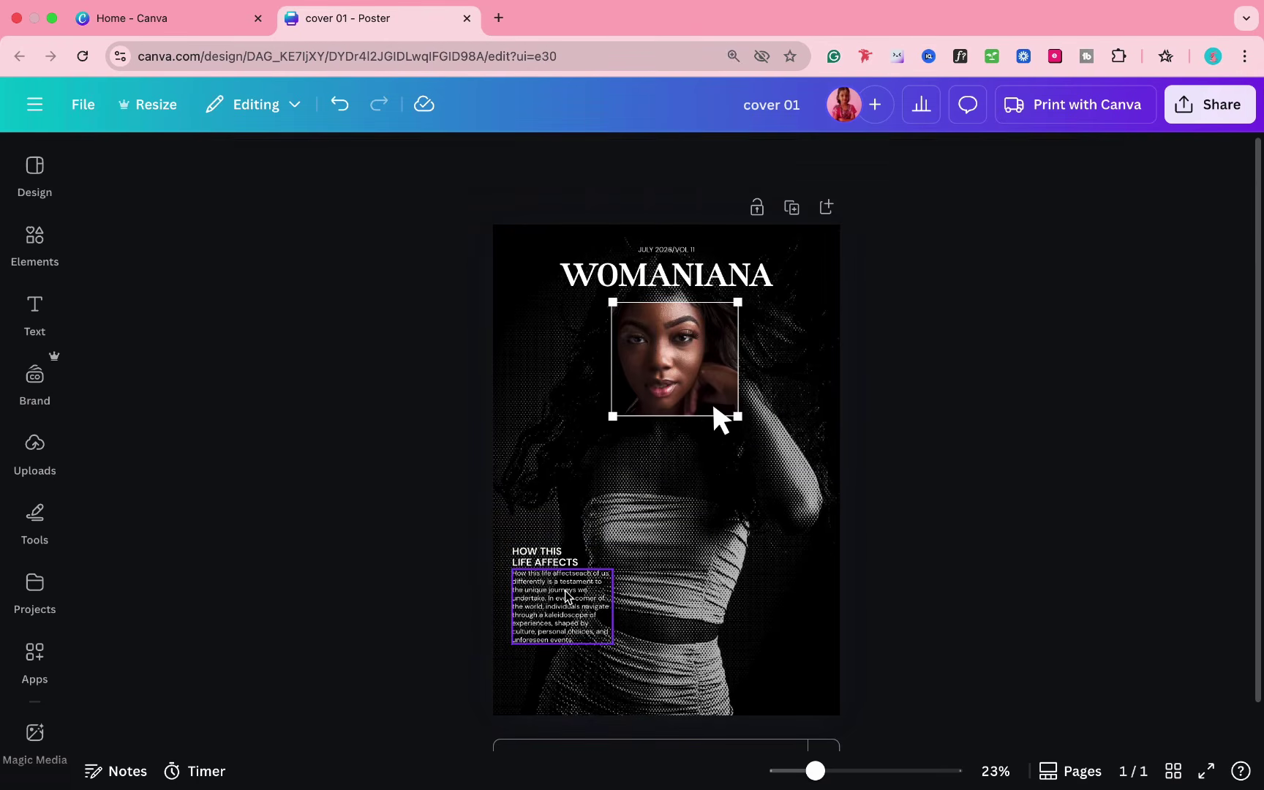
- Duplicate the HOW THIS LIFE AFFECTS heading and paragraph to the poster's lower right area and right-align both copies
left_click_drag(566, 593, 753, 632)
left_click(530, 564, "shift")
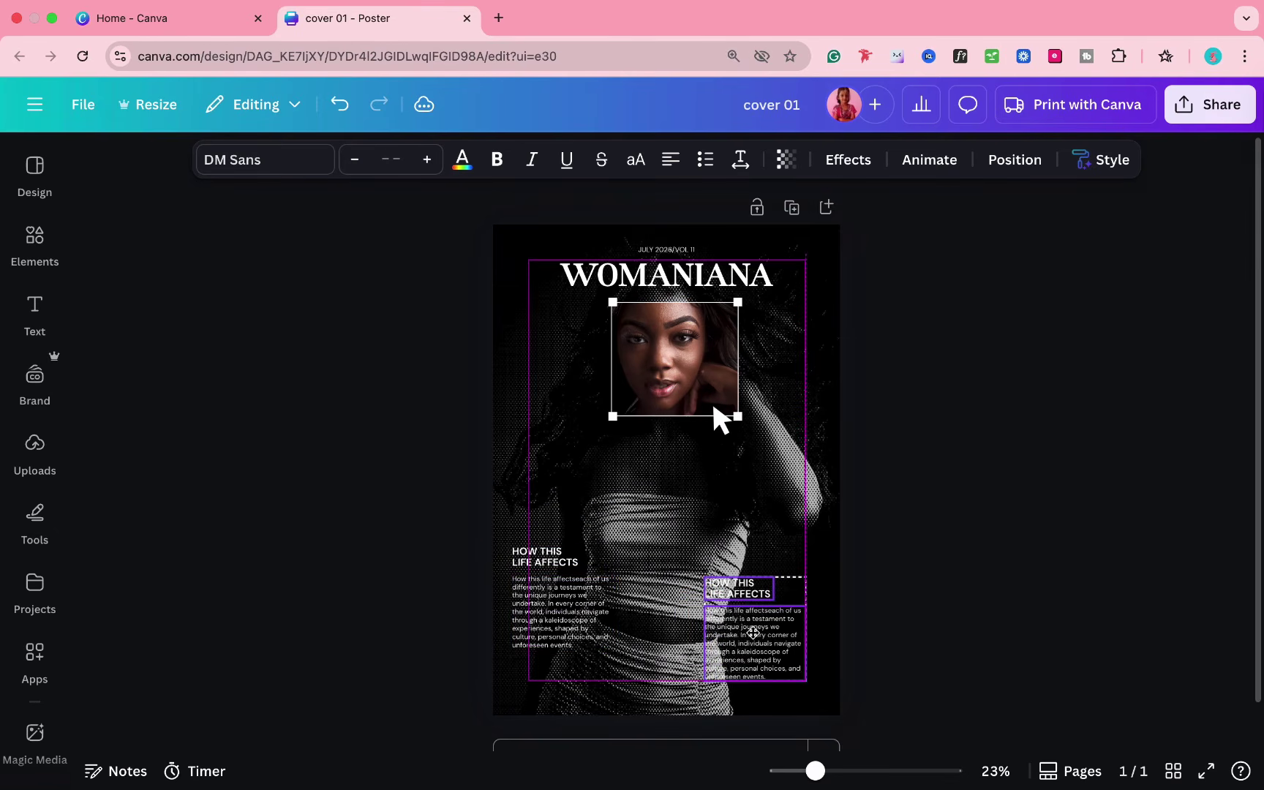
left_click(679, 171)
left_click(679, 173)
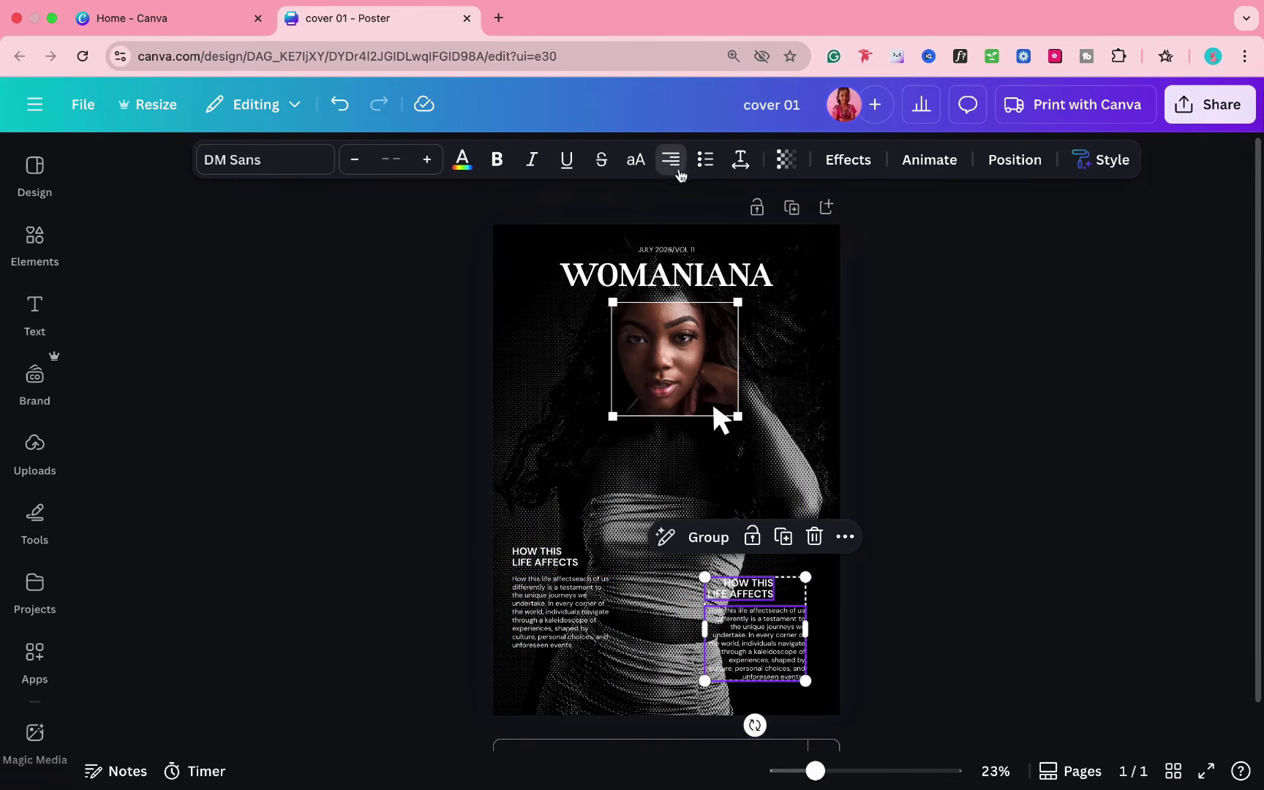
- Line up the copied heading with its paragraph's right edge and move both into the poster's lower right corner
left_click(1089, 591)
left_click_drag(763, 595, 796, 593)
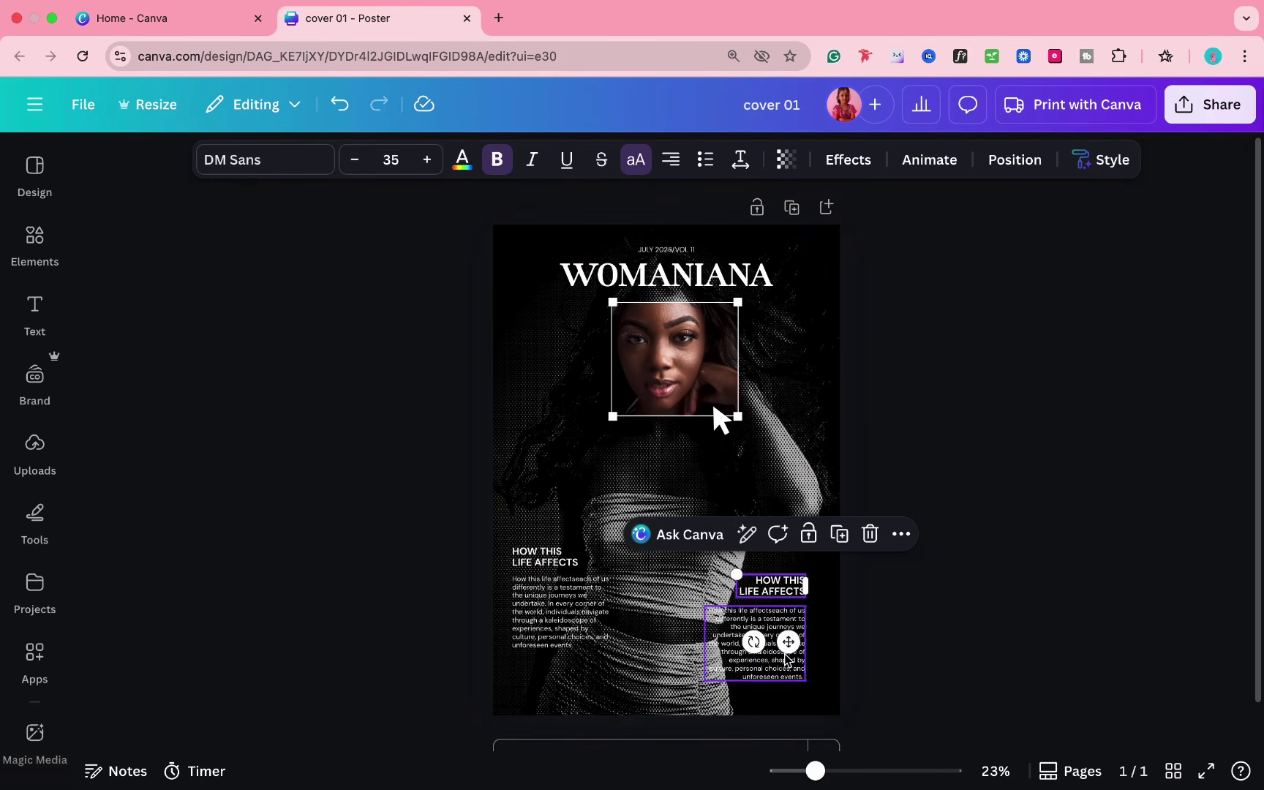
left_click(786, 655, "shift")
left_click_drag(786, 654, 780, 671)
left_click(949, 613)
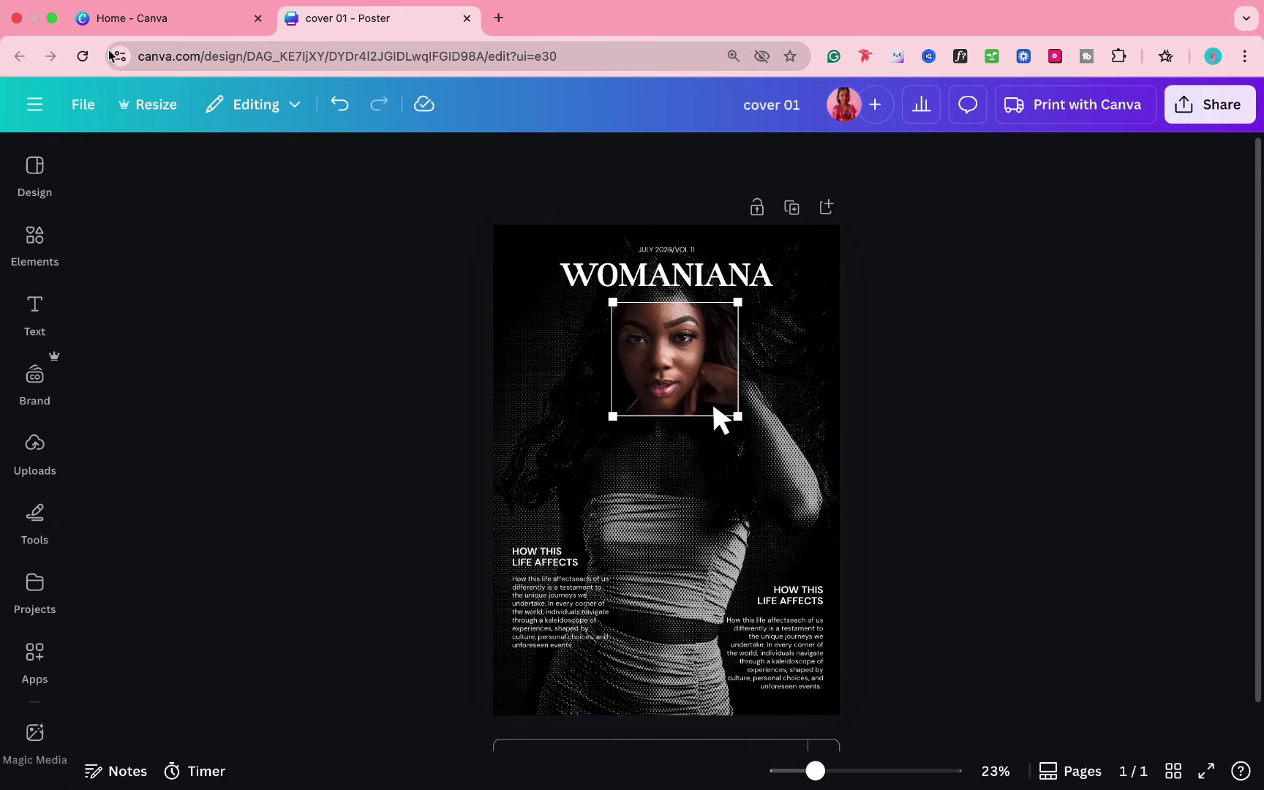
- Search the graphics for "barcode" and add the plain barcode without digits to the poster
left_click(34, 241)
left_click(190, 176)
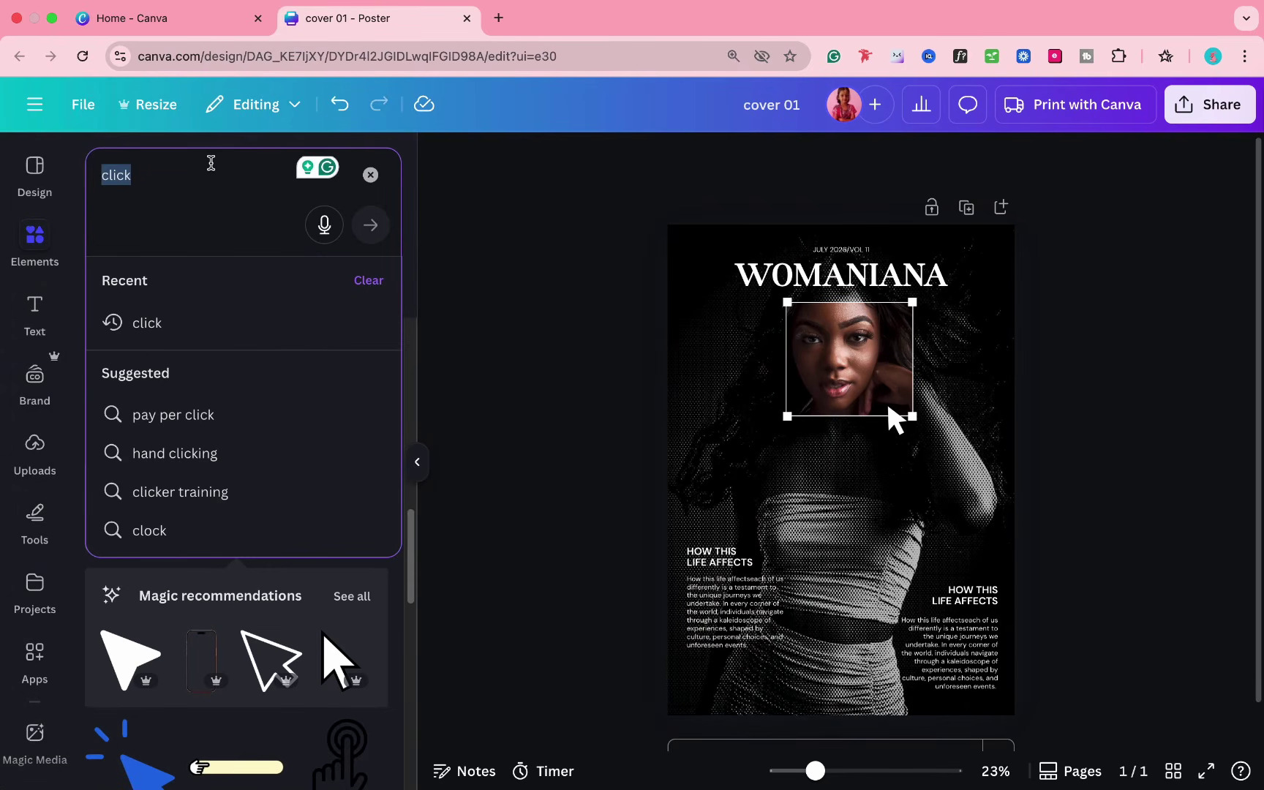
type("barcode")
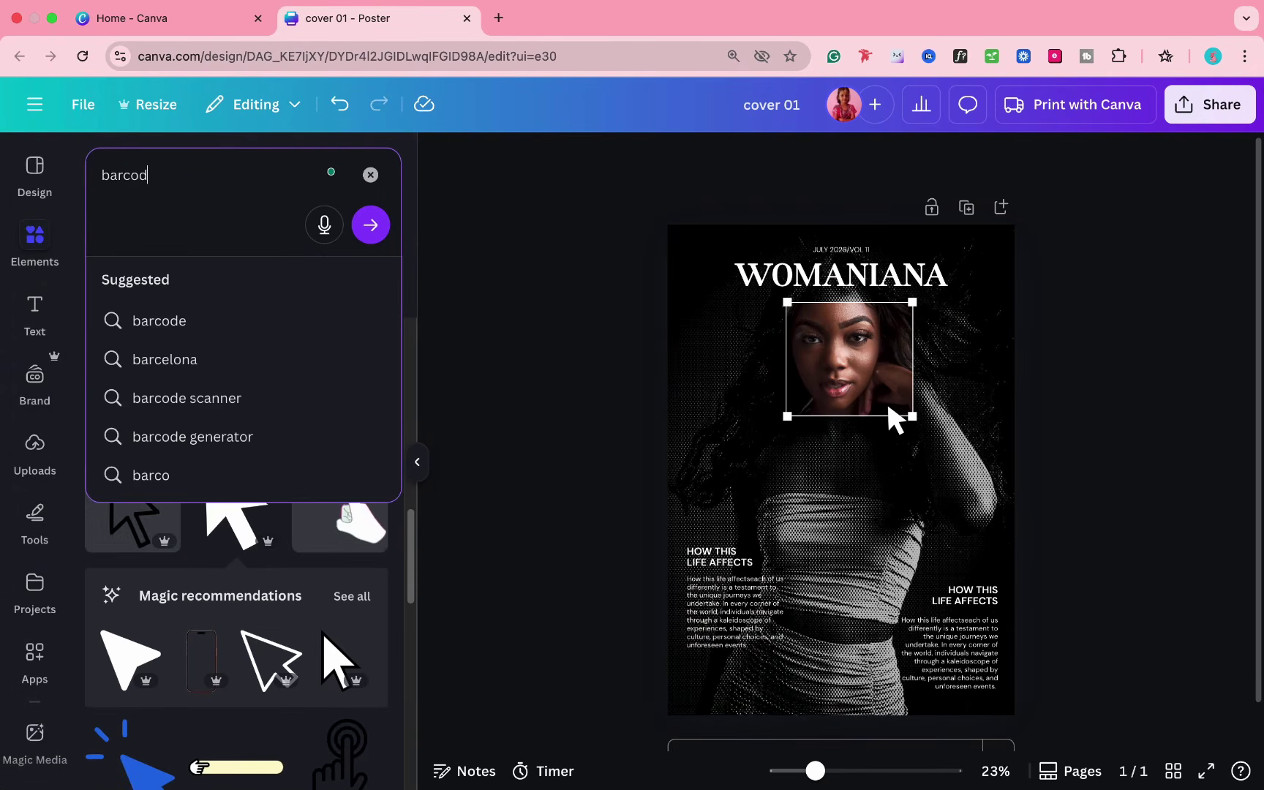
key("Return")
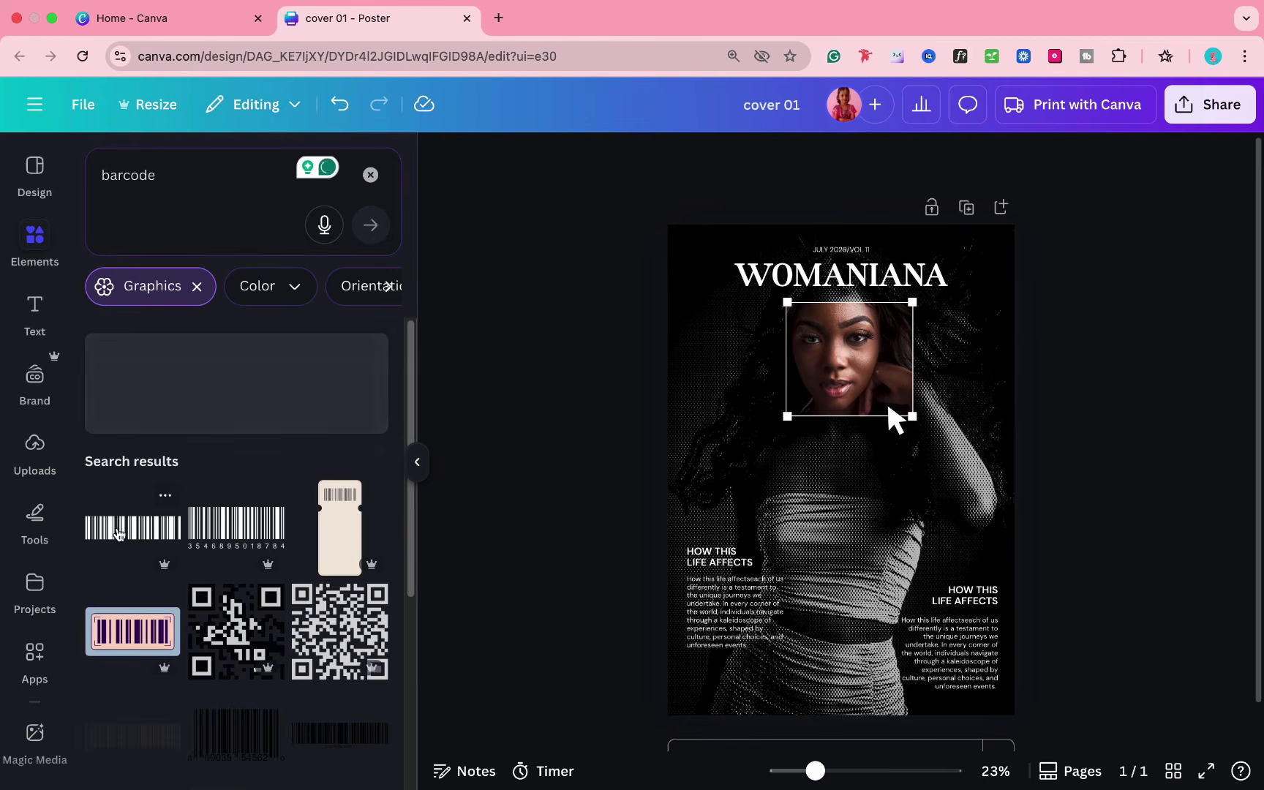
left_click(118, 533)
- Recolor the barcode white and fit it to the paragraph's width in the poster's lower left corner
left_click(648, 160)
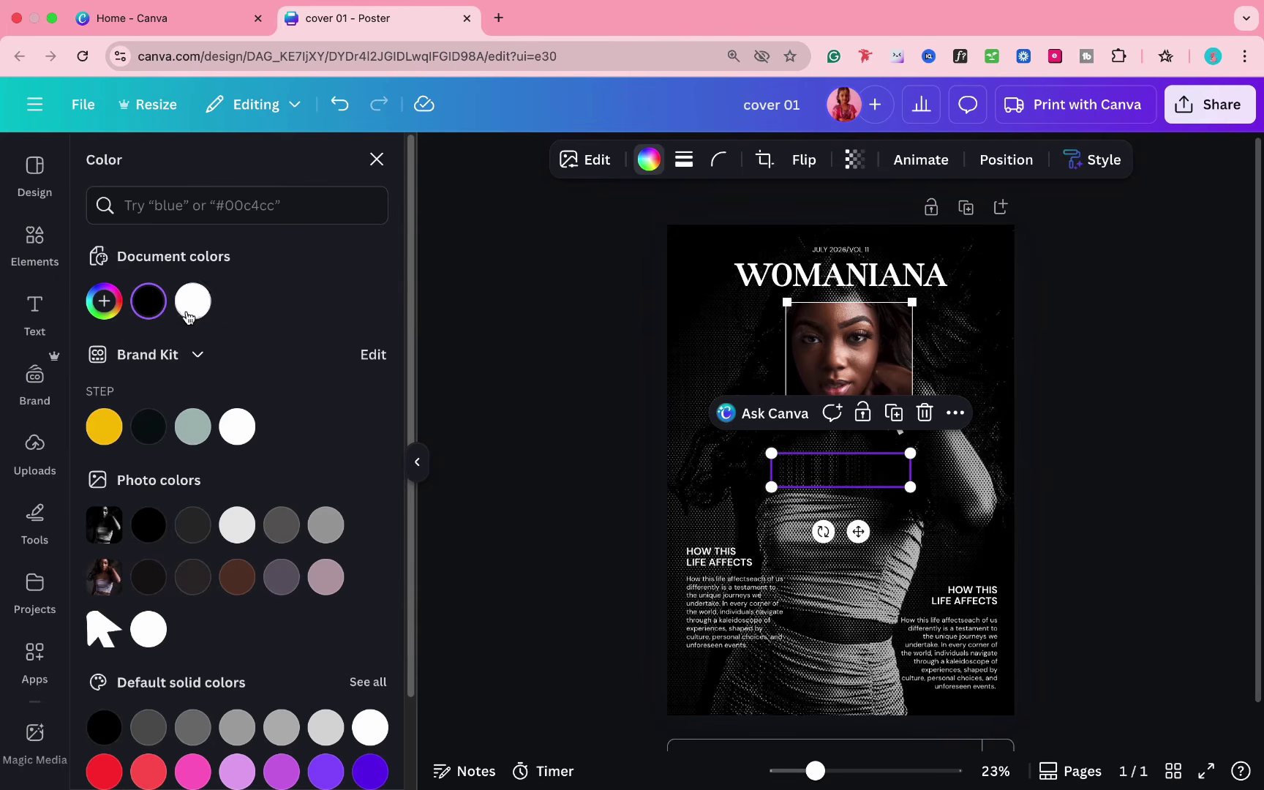
left_click(192, 301)
left_click_drag(910, 453, 734, 736)
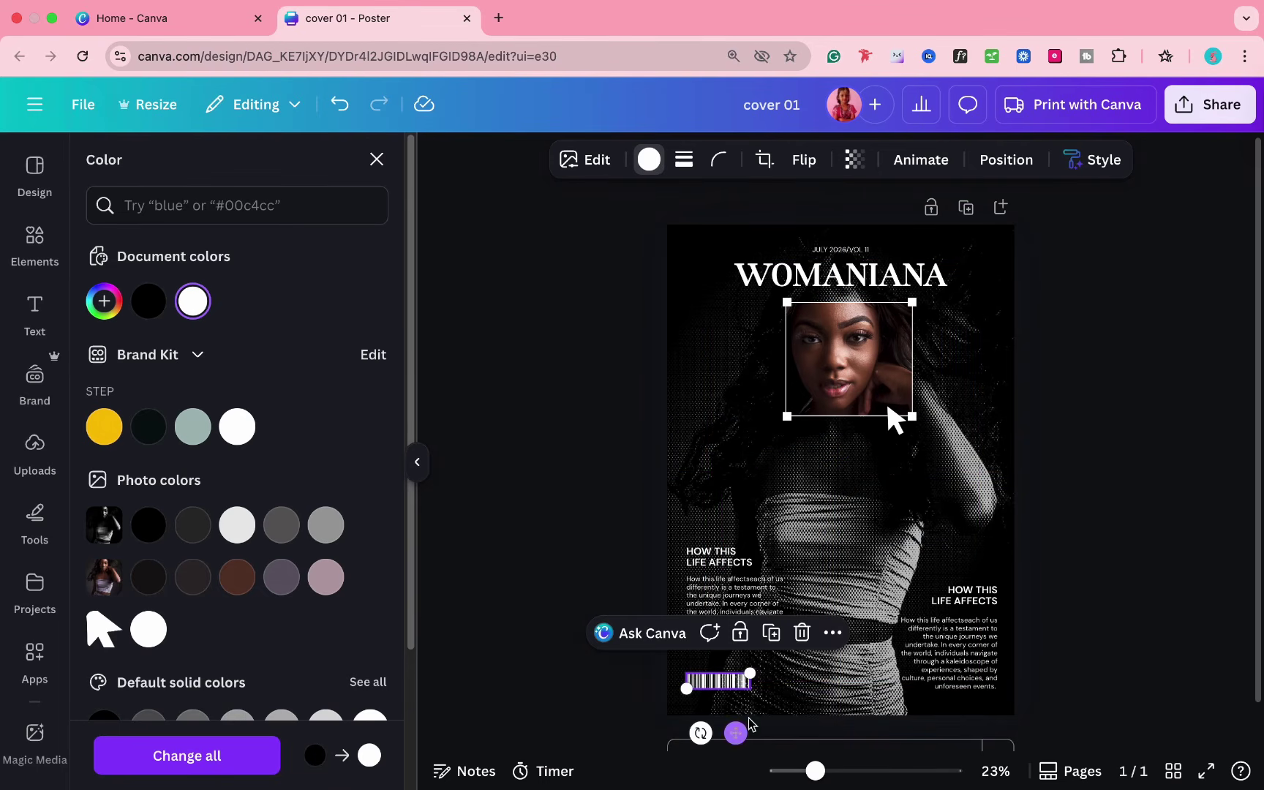
mouse_move(753, 671)
left_mouse_down()
mouse_move(783, 664)
mouse_move(753, 687)
left_mouse_up()
left_click(563, 687)
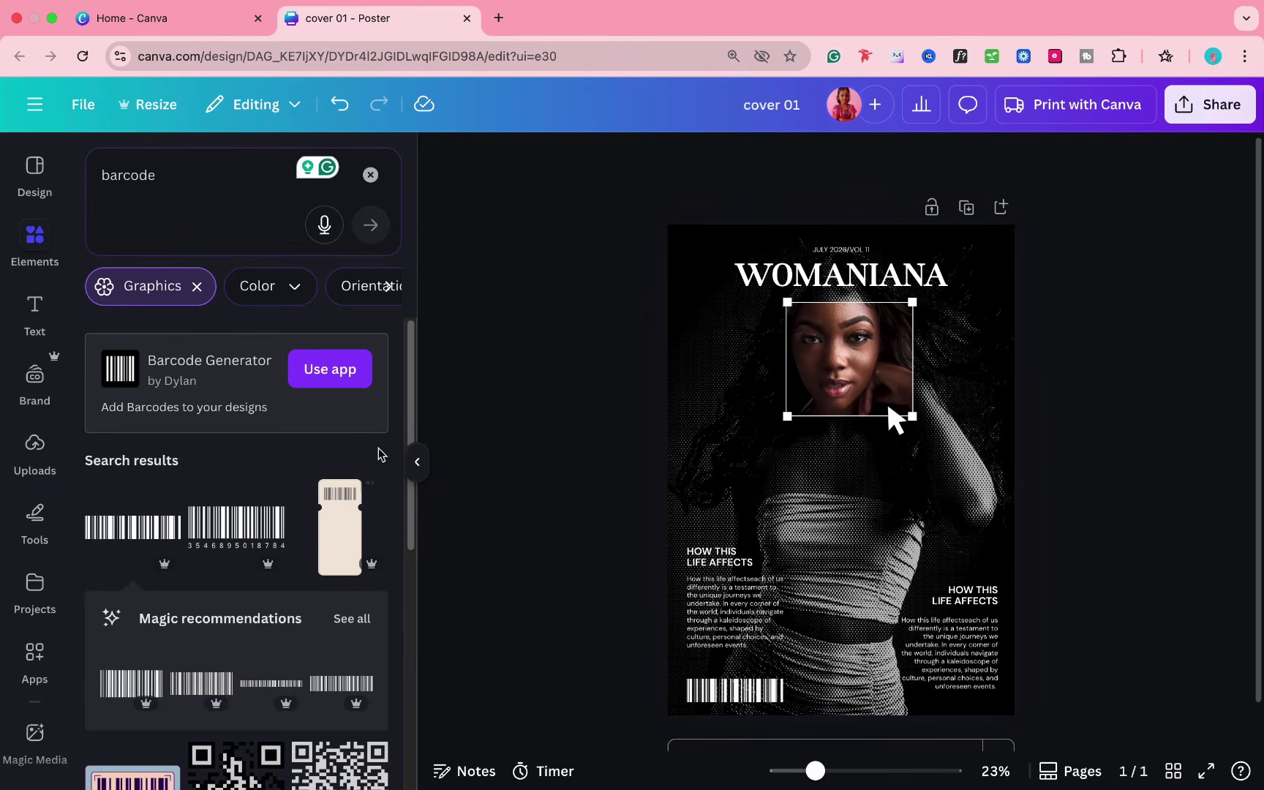
left_click(417, 462)
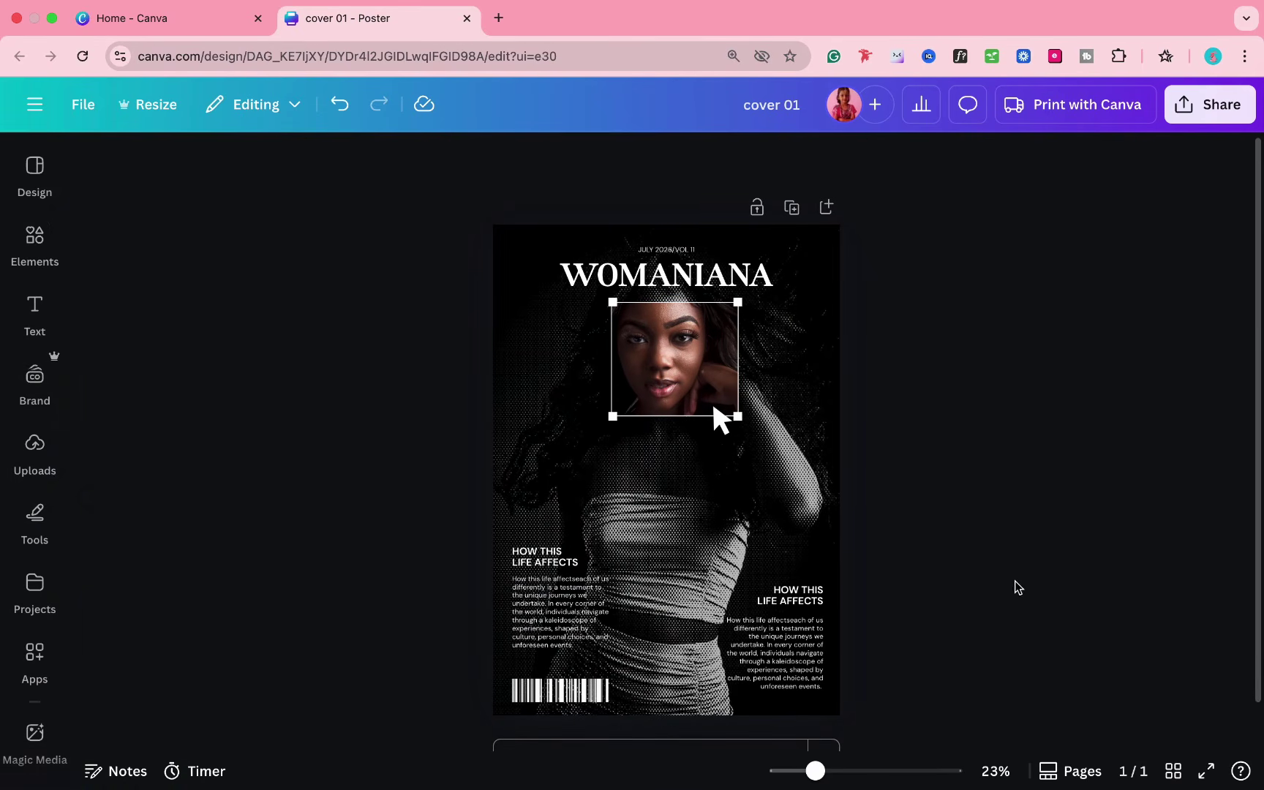
- Duplicate the finished cover page as a second page
scroll(935, 527, "down", 1)
scroll(919, 459, "down", 1)
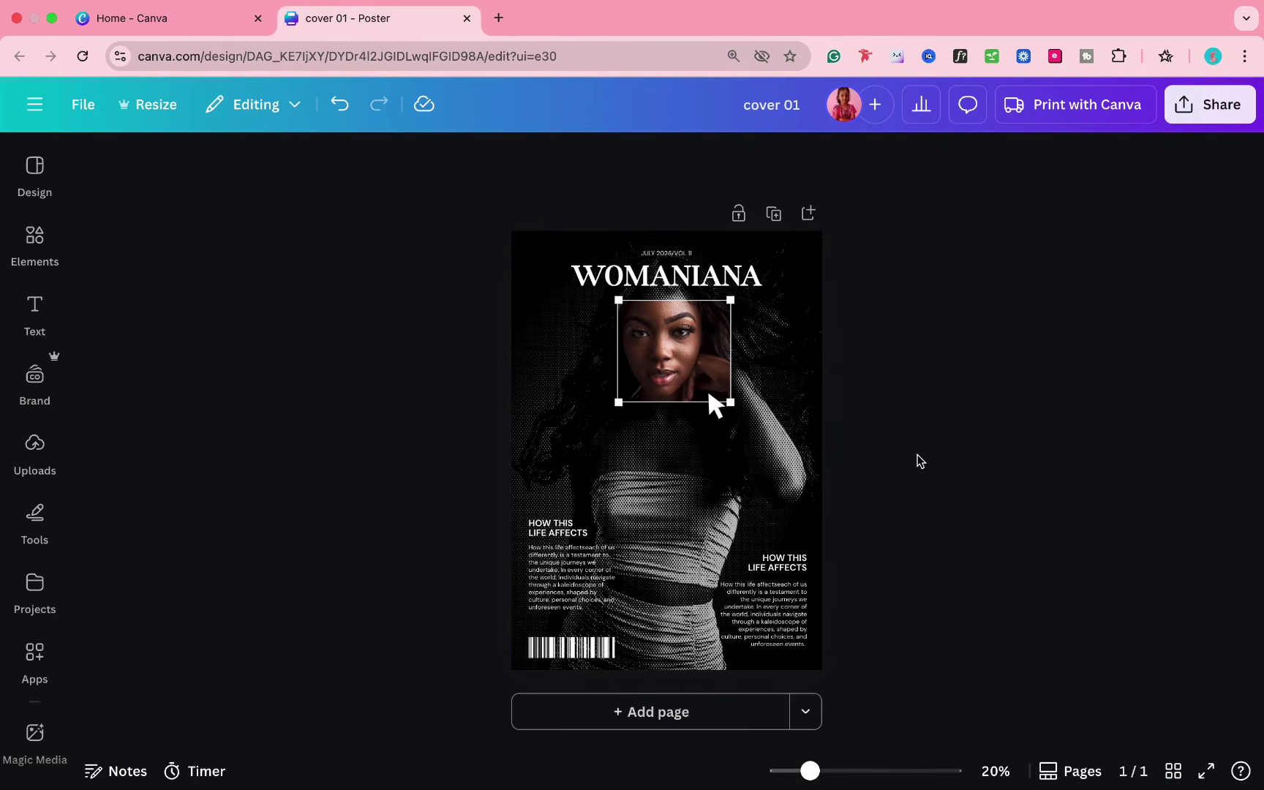
left_click(776, 213)
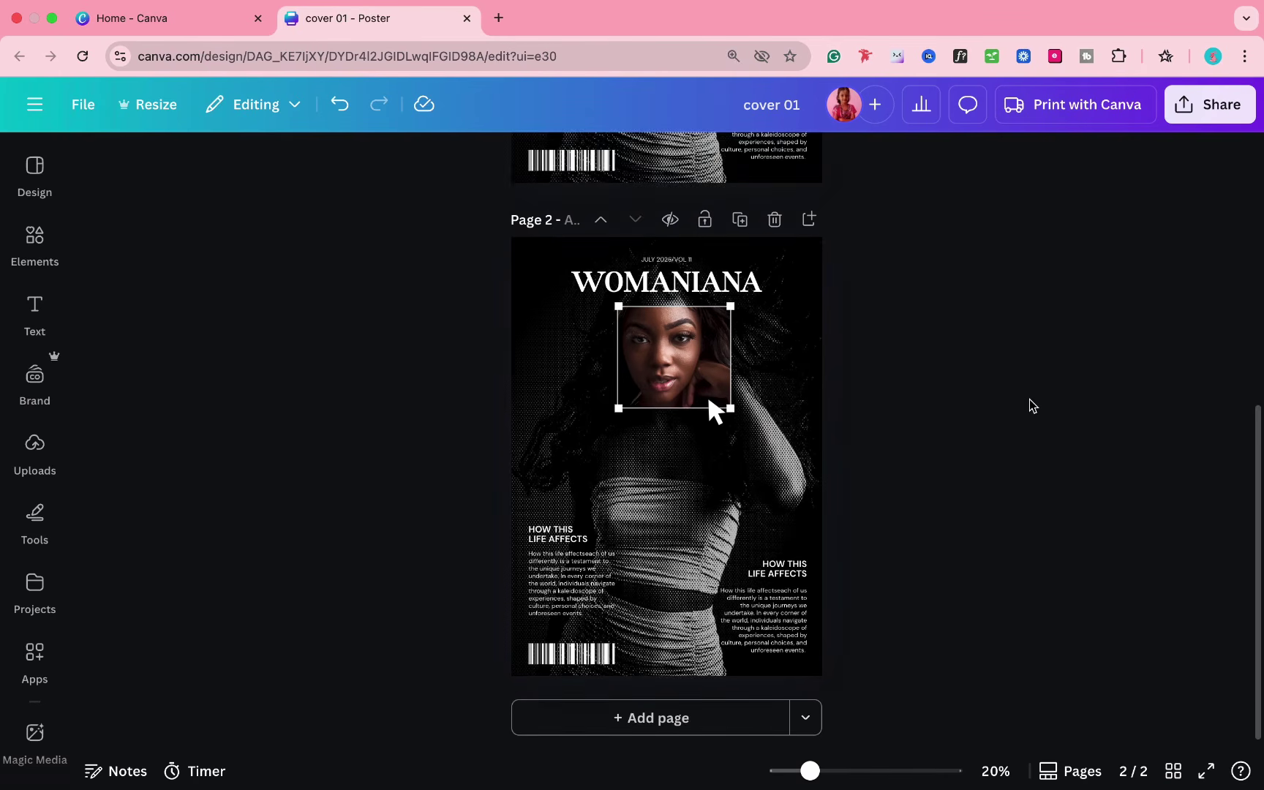
- Add a WOMANIAN text box on page 2, enlarge it to font size 163 across the model and make it bold
key("t")
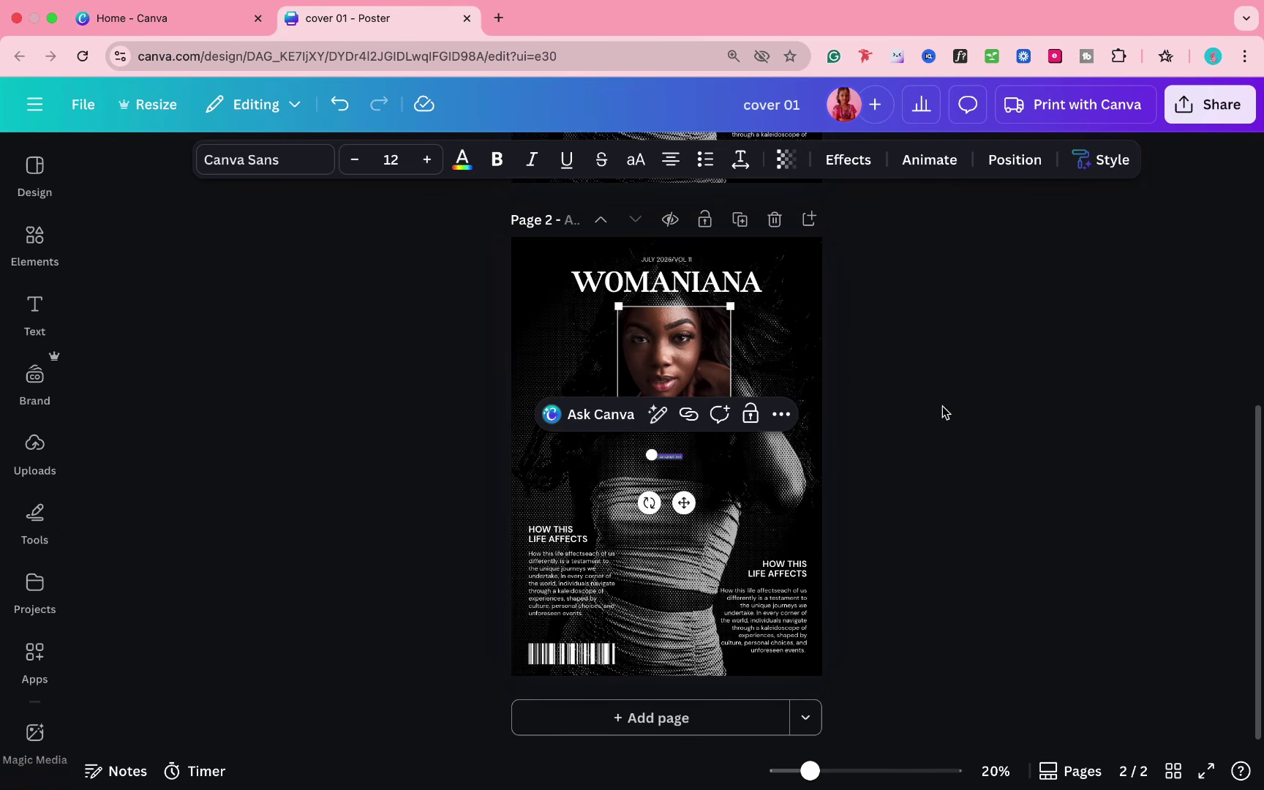
key("BackSpace")
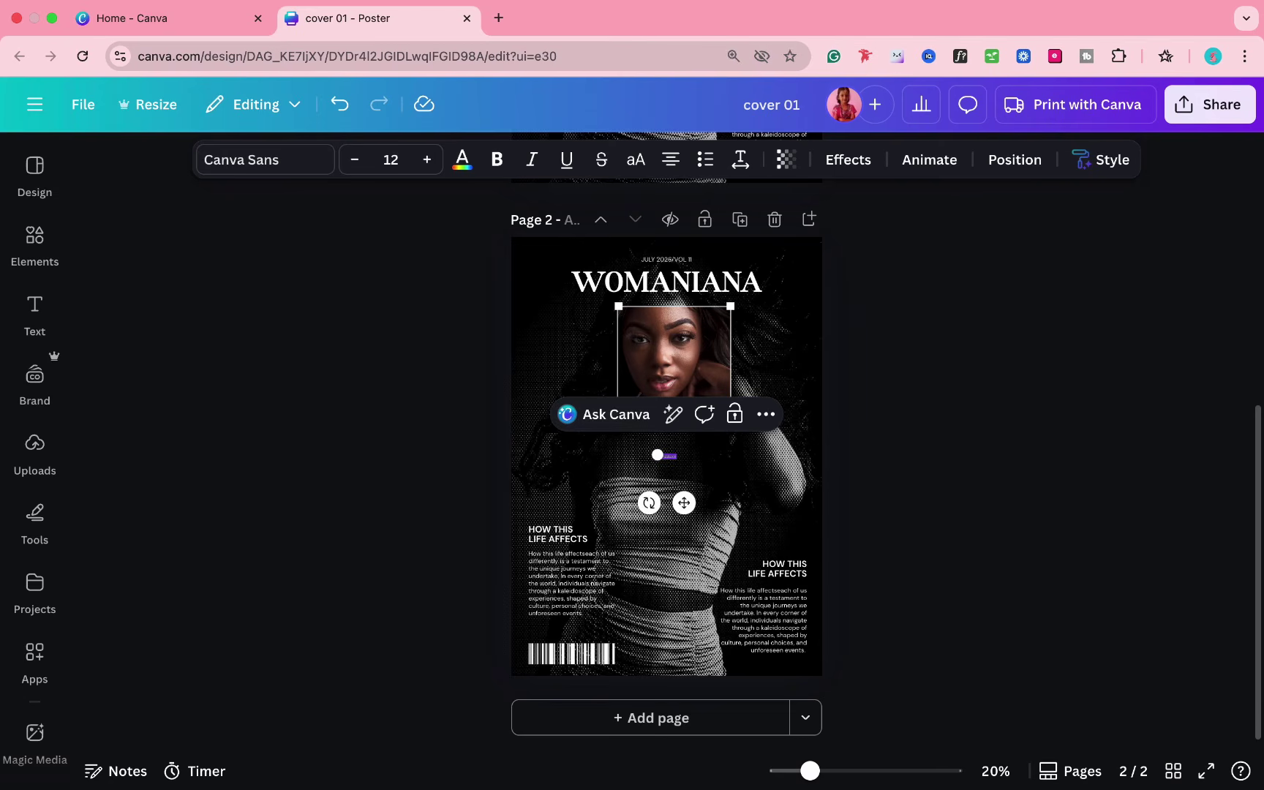
left_click(1092, 429)
left_click(667, 462)
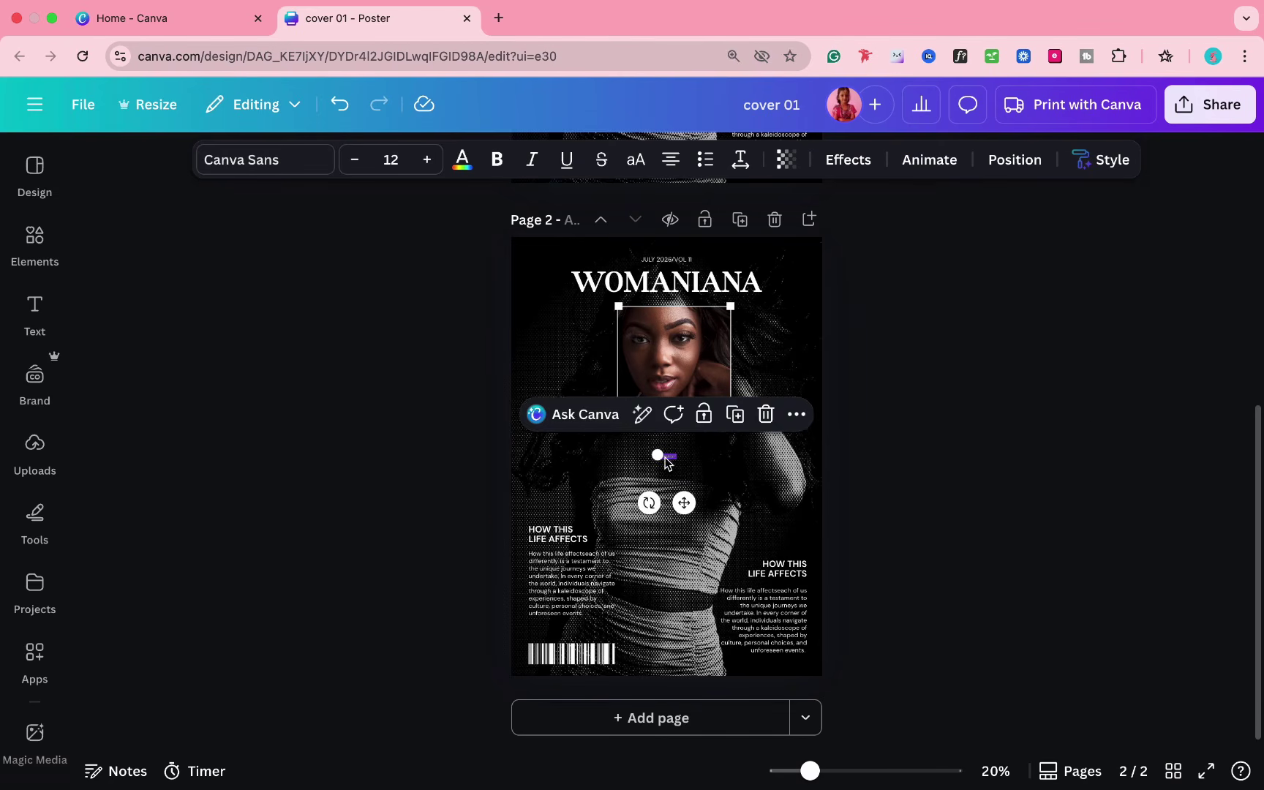
left_click_drag(658, 455, 376, 468)
left_click_drag(578, 449, 680, 482)
key("super+b")
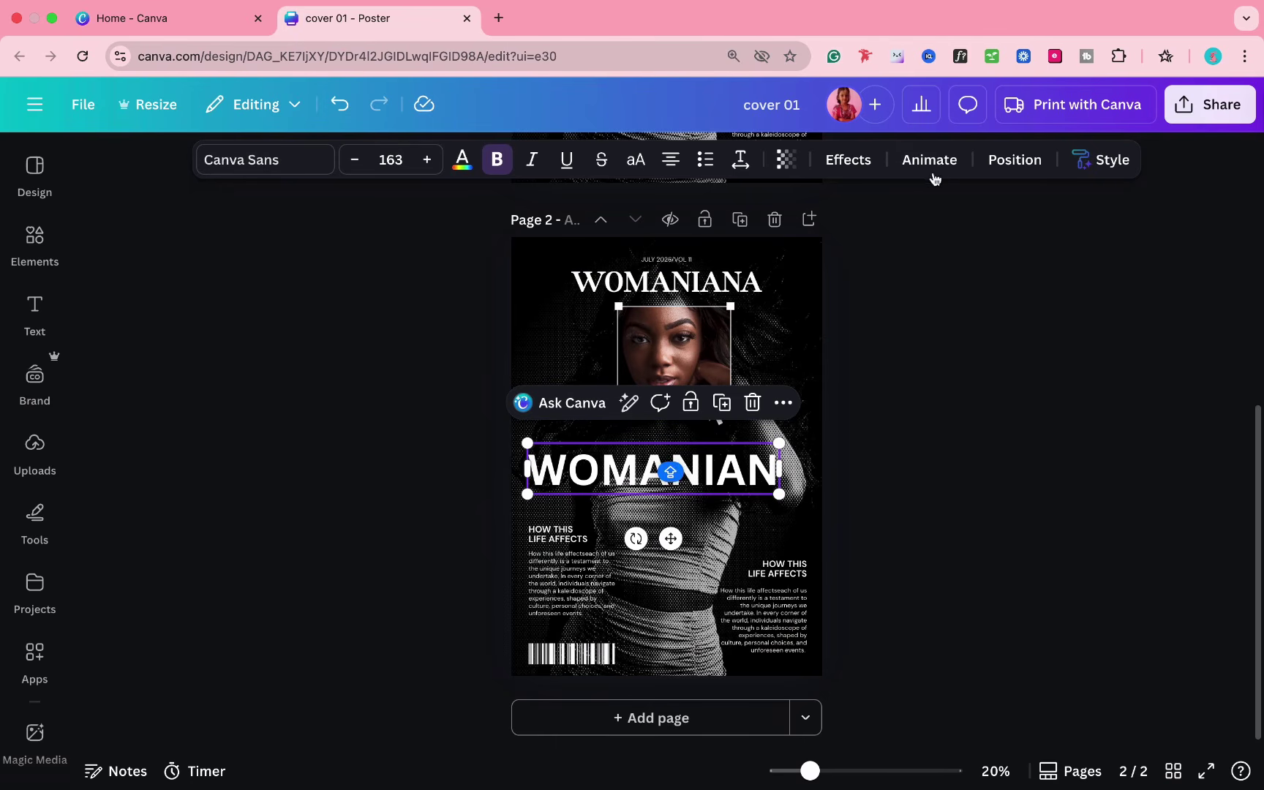
- Set the WOMANIAN text's transparency to 29 and enlarge it to font size 344 across the page's top edge
left_click(786, 159)
left_click_drag(838, 238, 729, 254)
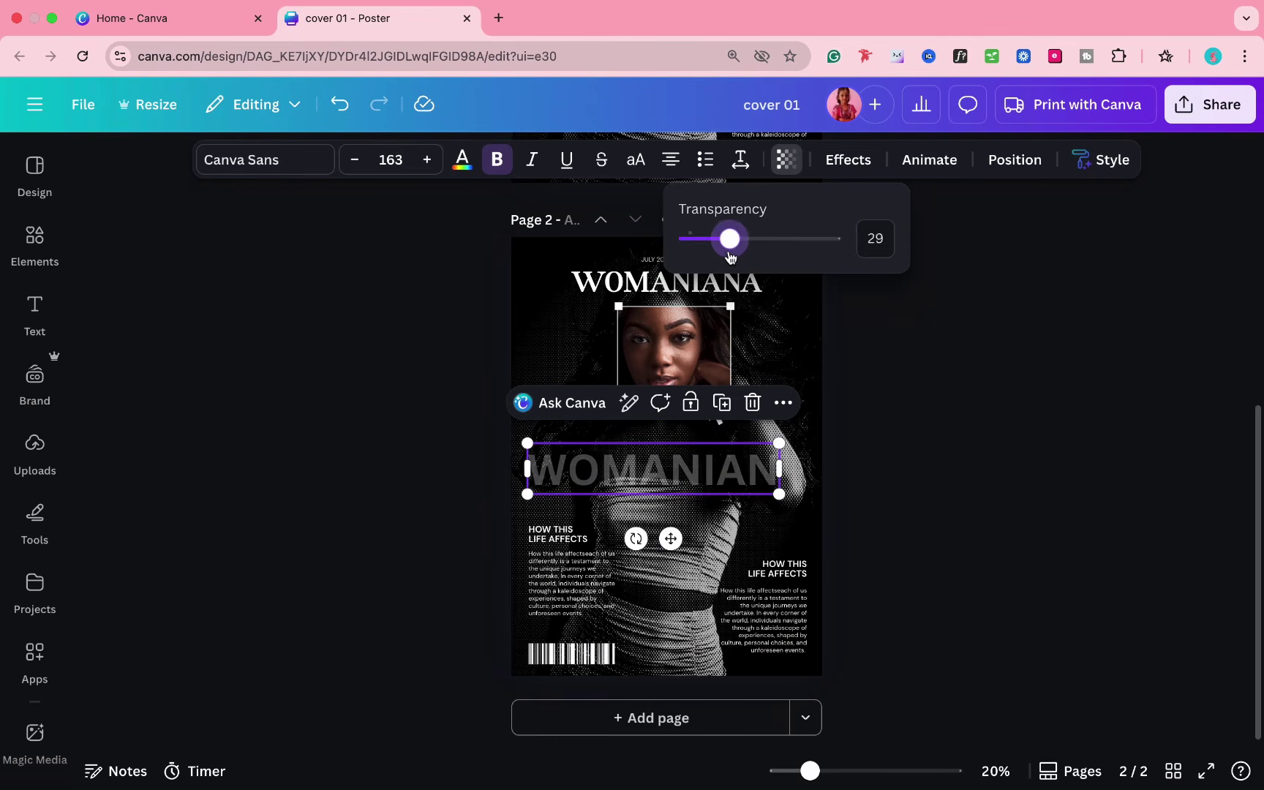
left_click_drag(779, 444, 923, 424)
left_click_drag(731, 454, 708, 410)
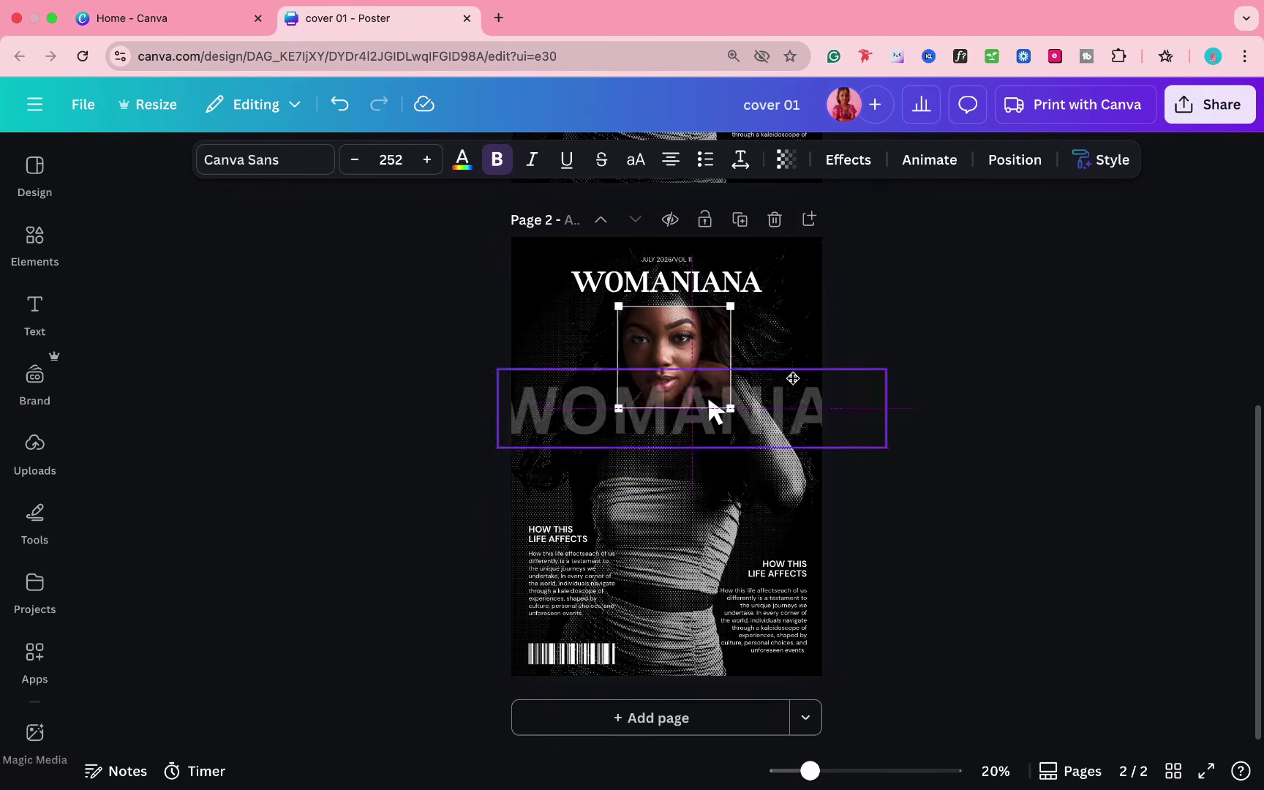
left_click_drag(793, 379, 780, 251)
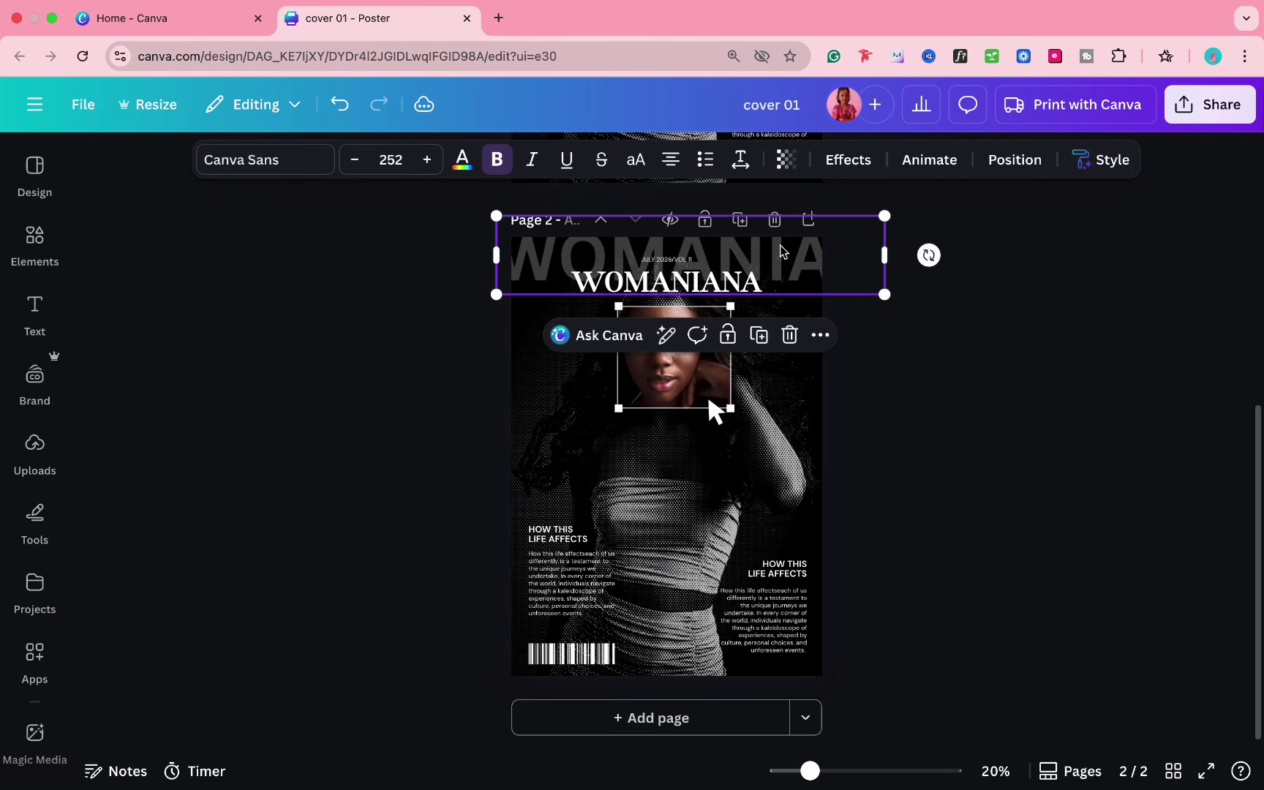
mouse_move(884, 293)
left_mouse_down()
mouse_move(919, 302)
mouse_move(899, 311)
left_mouse_up()
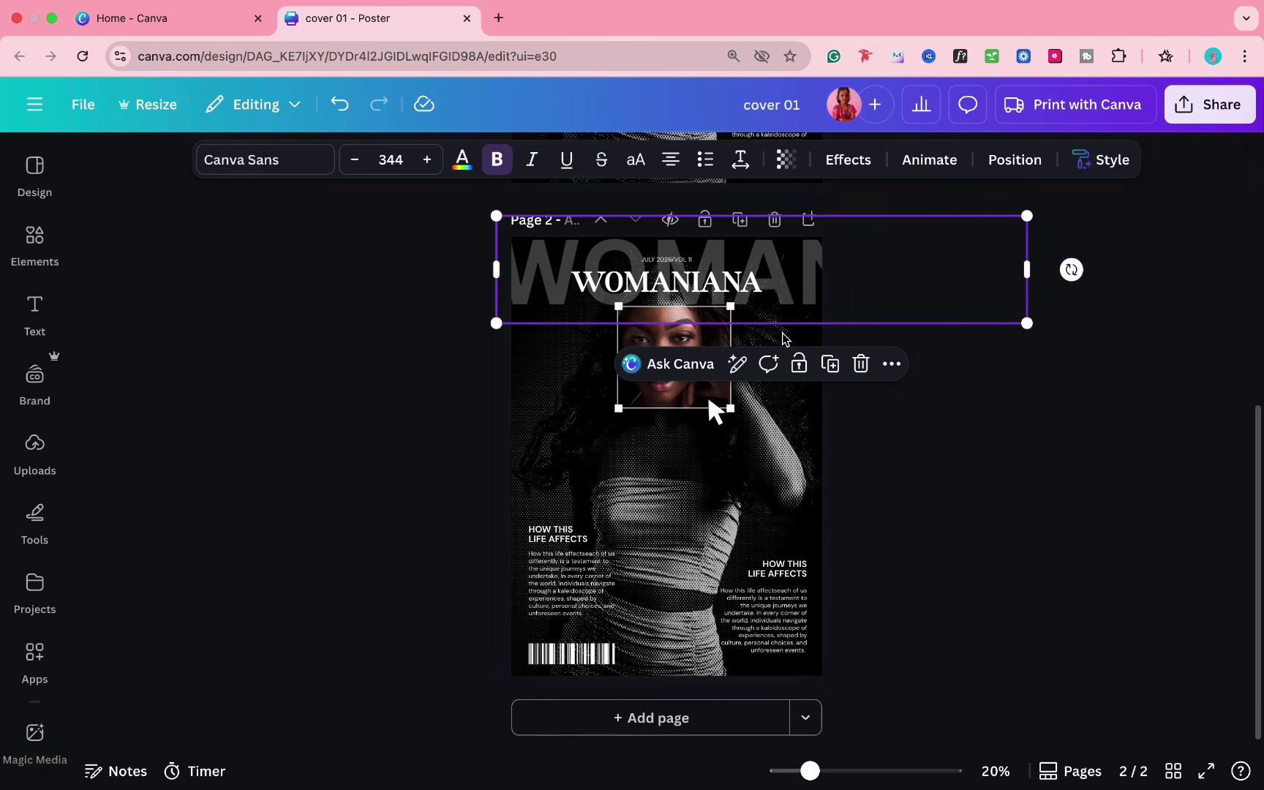
- Fade the oversized WOMANIAN text further by setting its transparency to 13
left_click(787, 160)
mouse_move(727, 240)
left_mouse_down()
mouse_move(693, 244)
mouse_move(706, 243)
left_mouse_up()
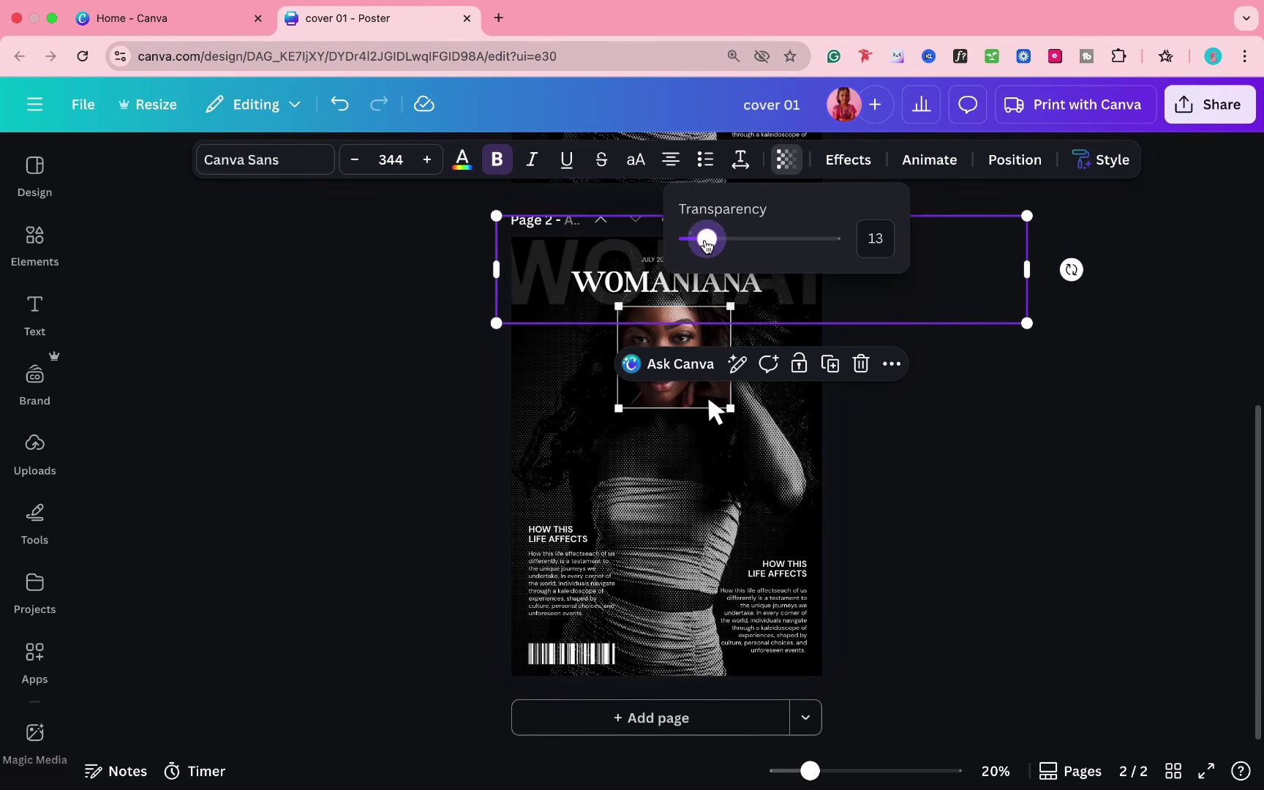
left_click(963, 422)
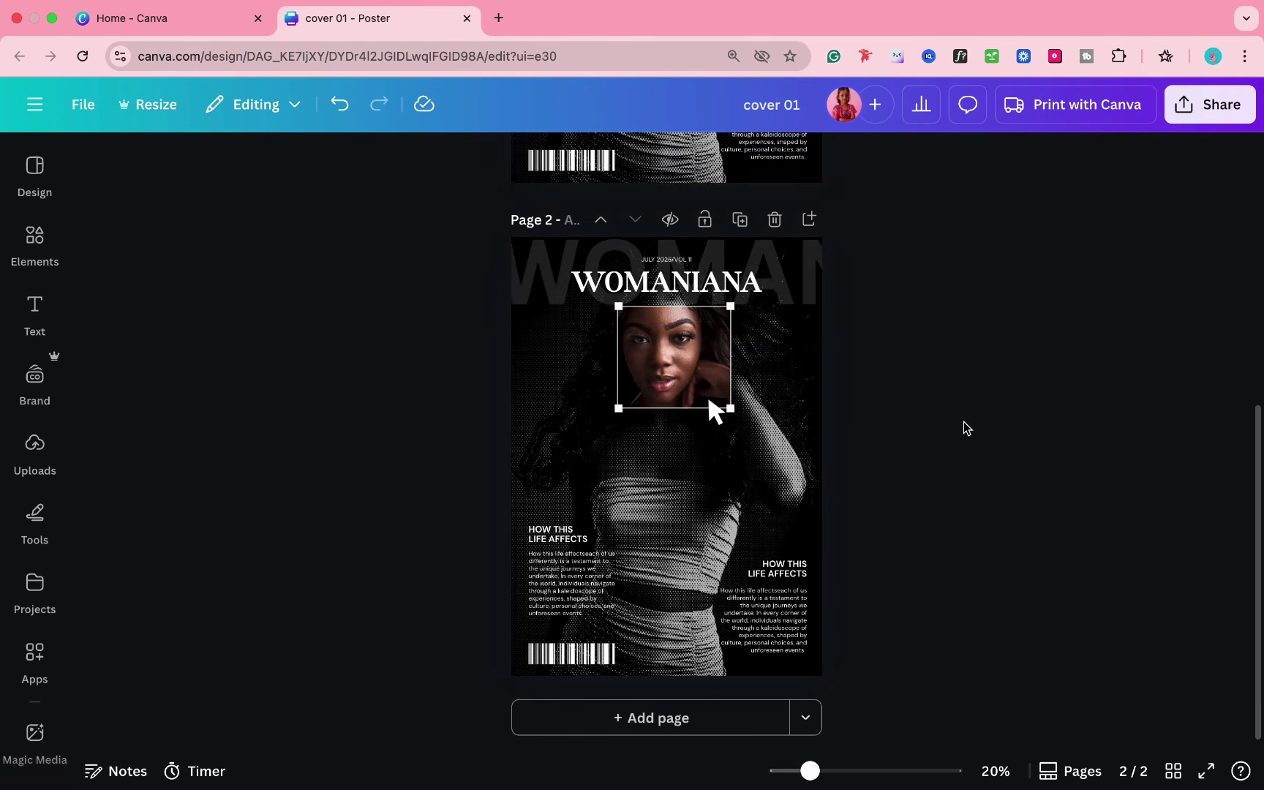
- Center the faded WOMANIAN text horizontally on the page and shift it slightly upward
left_click(827, 251)
left_click(987, 159)
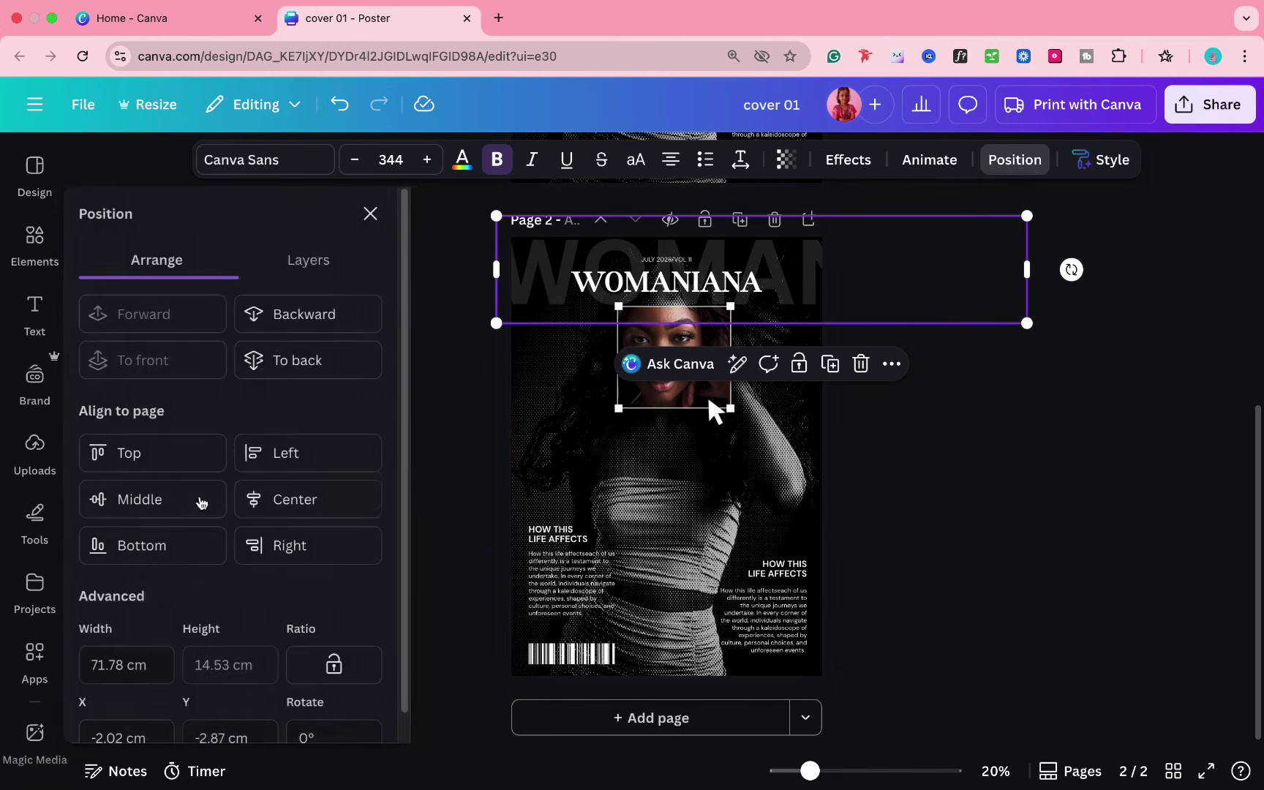
left_click(283, 489)
left_click(948, 482)
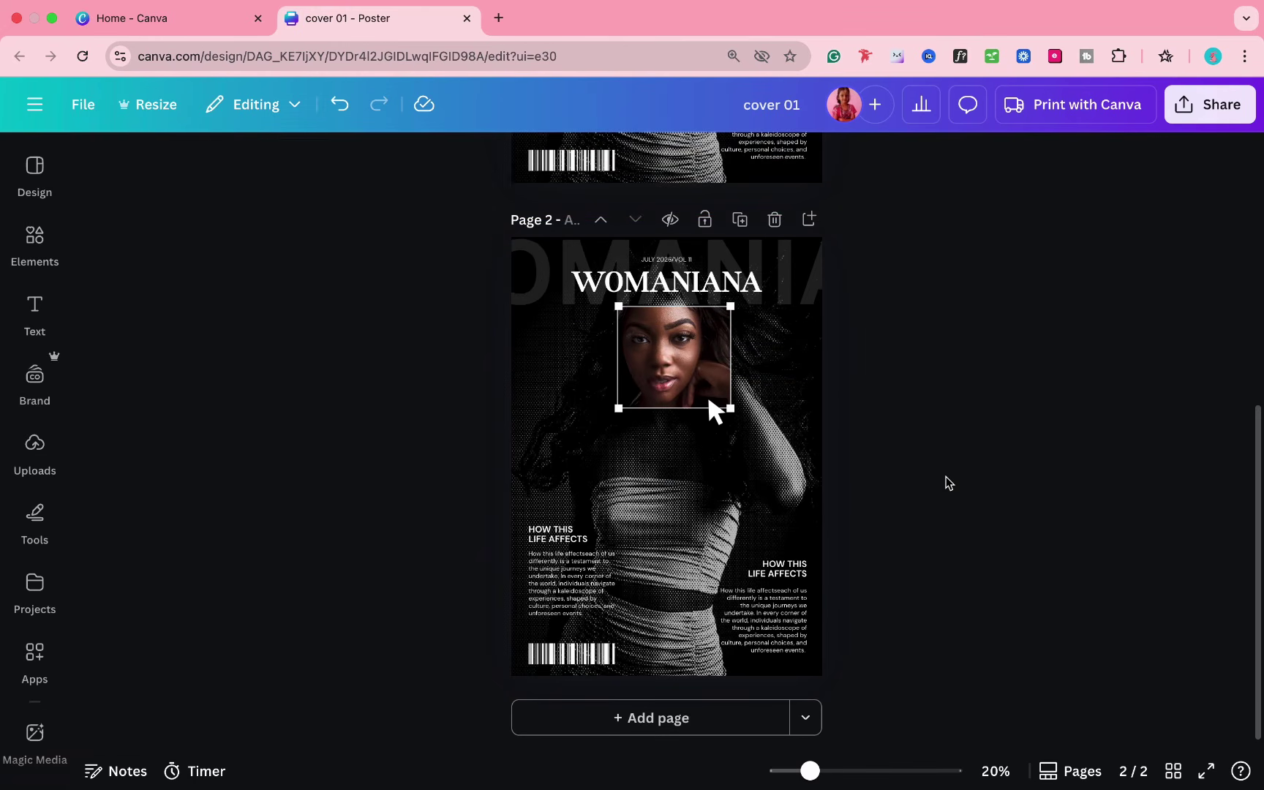
left_click(812, 265)
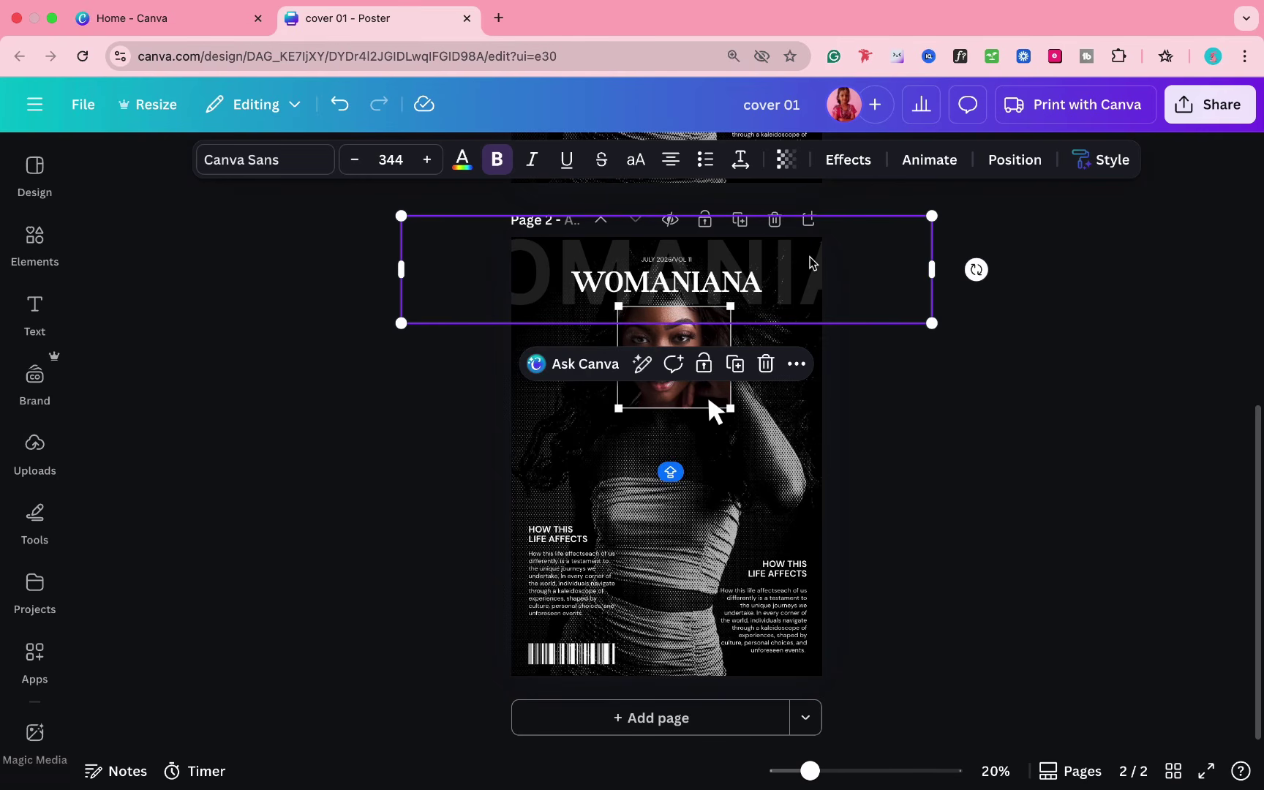
left_click(1008, 333)
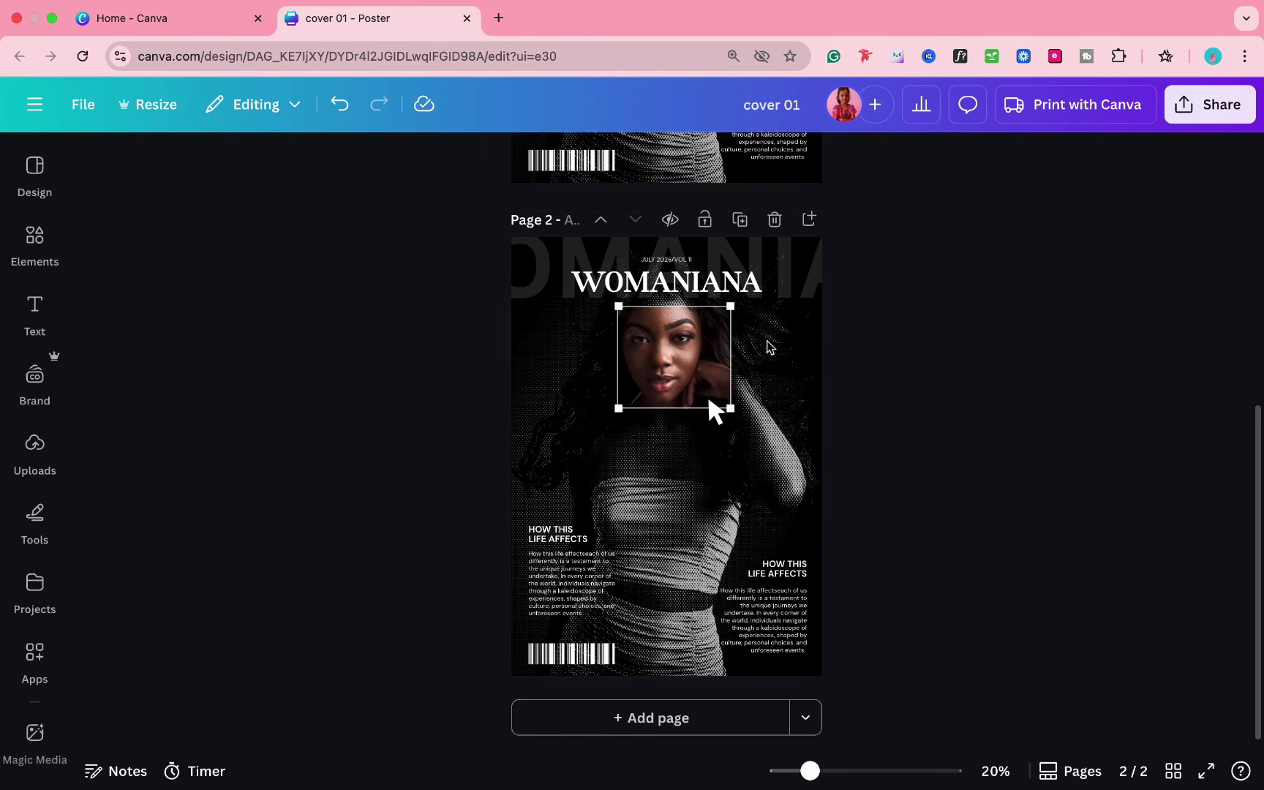
- Move the variant page ahead of the original cover and download only Page 1 as a PNG
left_click(600, 220)
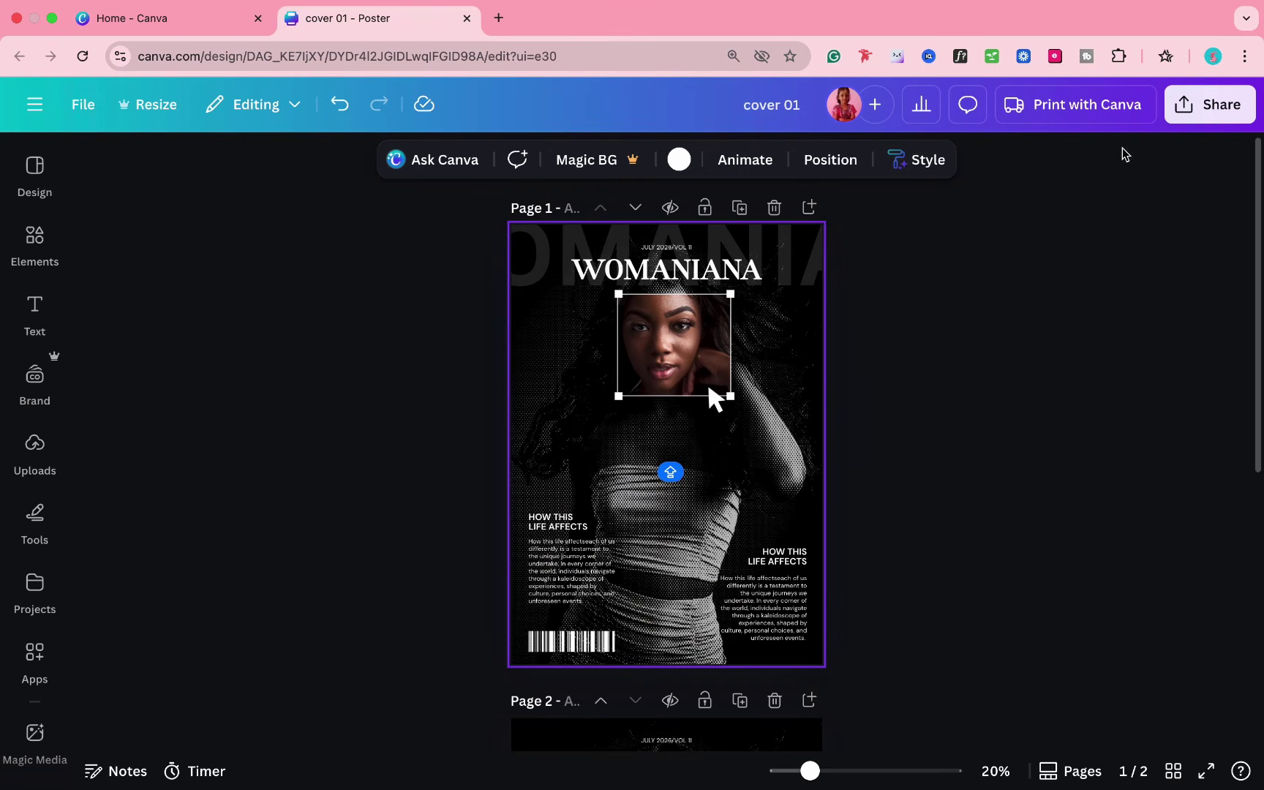
left_click(1229, 125)
left_click(942, 482)
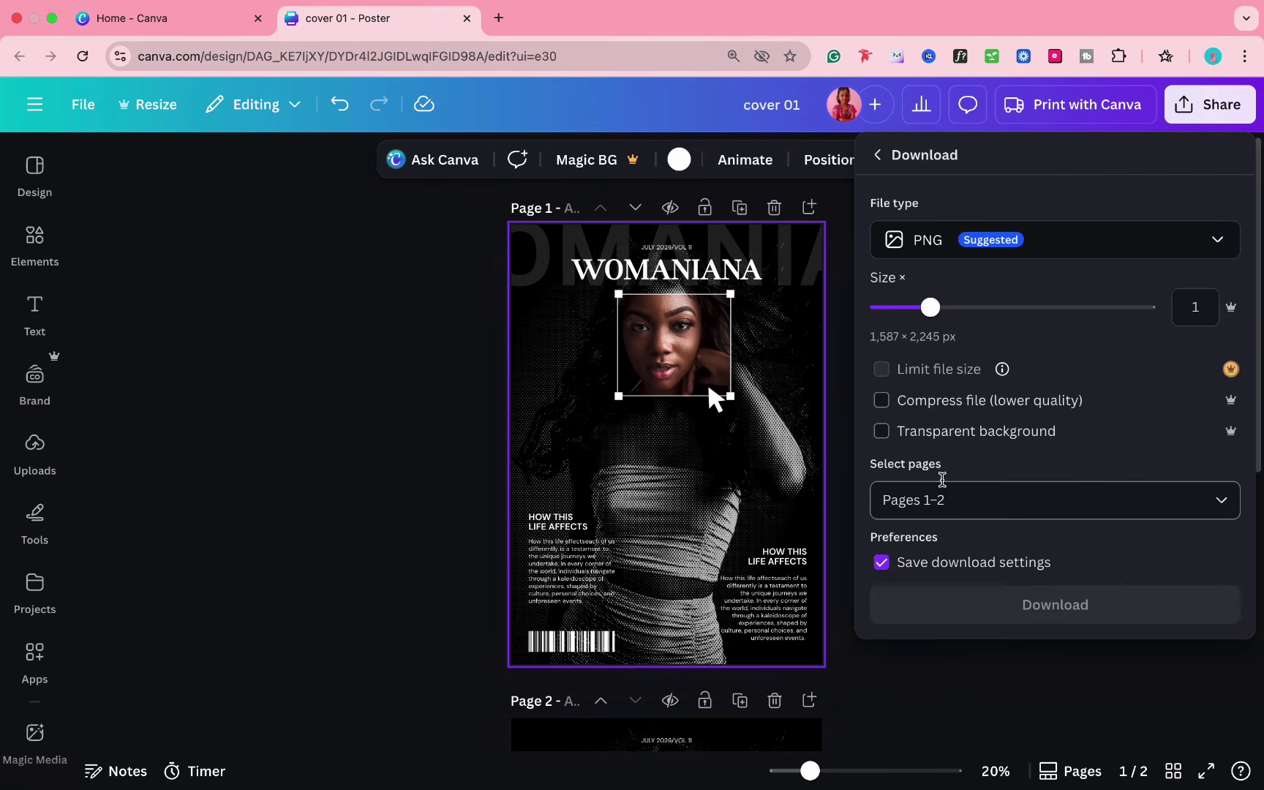
left_click(978, 497)
key("BackSpace")
key("BackSpace")
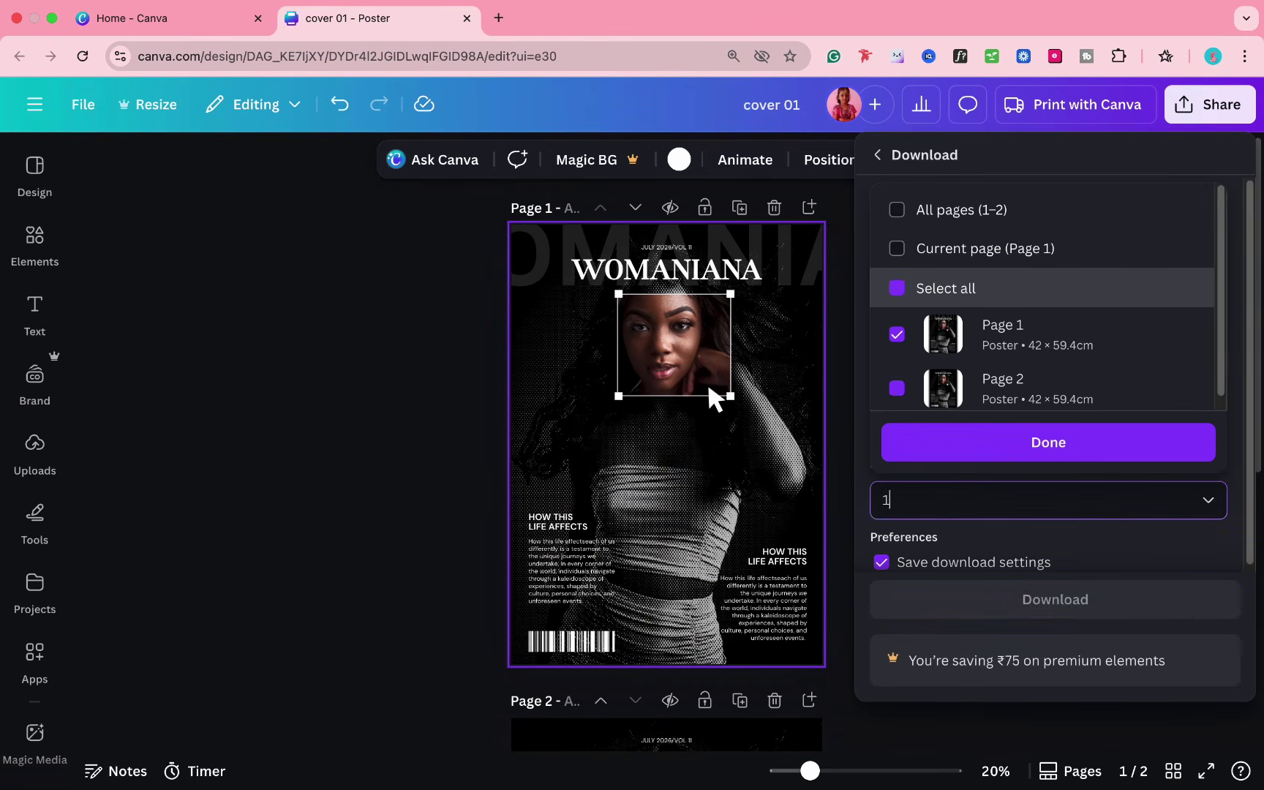
left_click(968, 449)
left_click(994, 599)
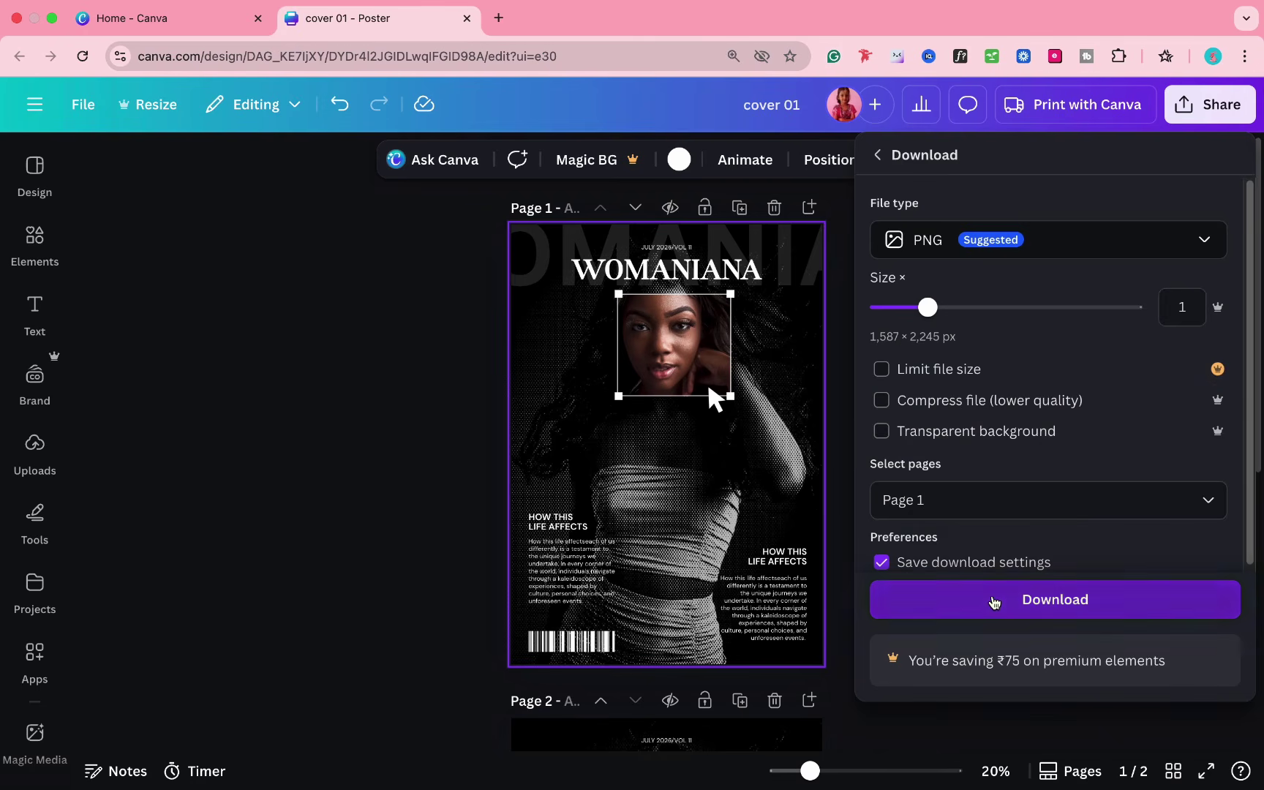
- Add a blank page after page 1 and open the elements library
left_click(808, 207)
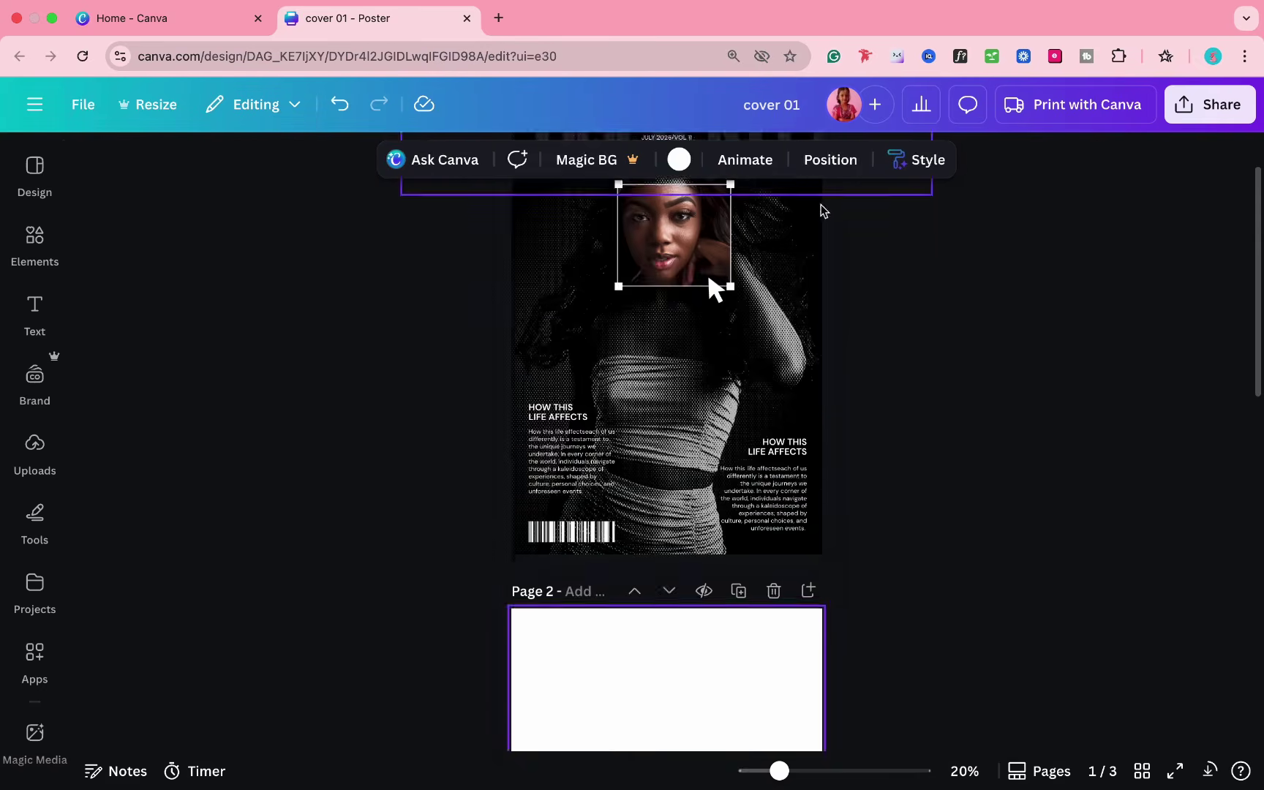
left_click(34, 241)
- Check the Downloads folder for the exported cover file and return to the Canva design
left_click(163, 175)
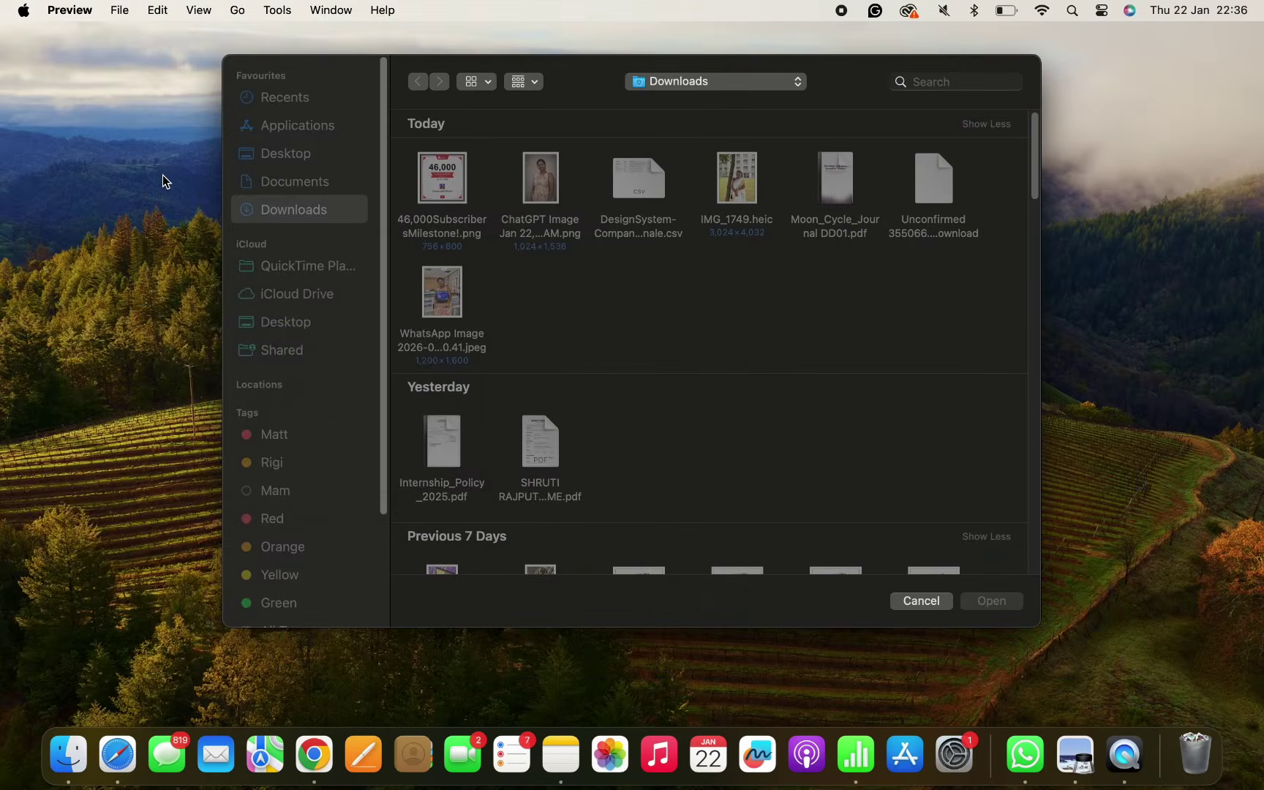
left_click(25, 49)
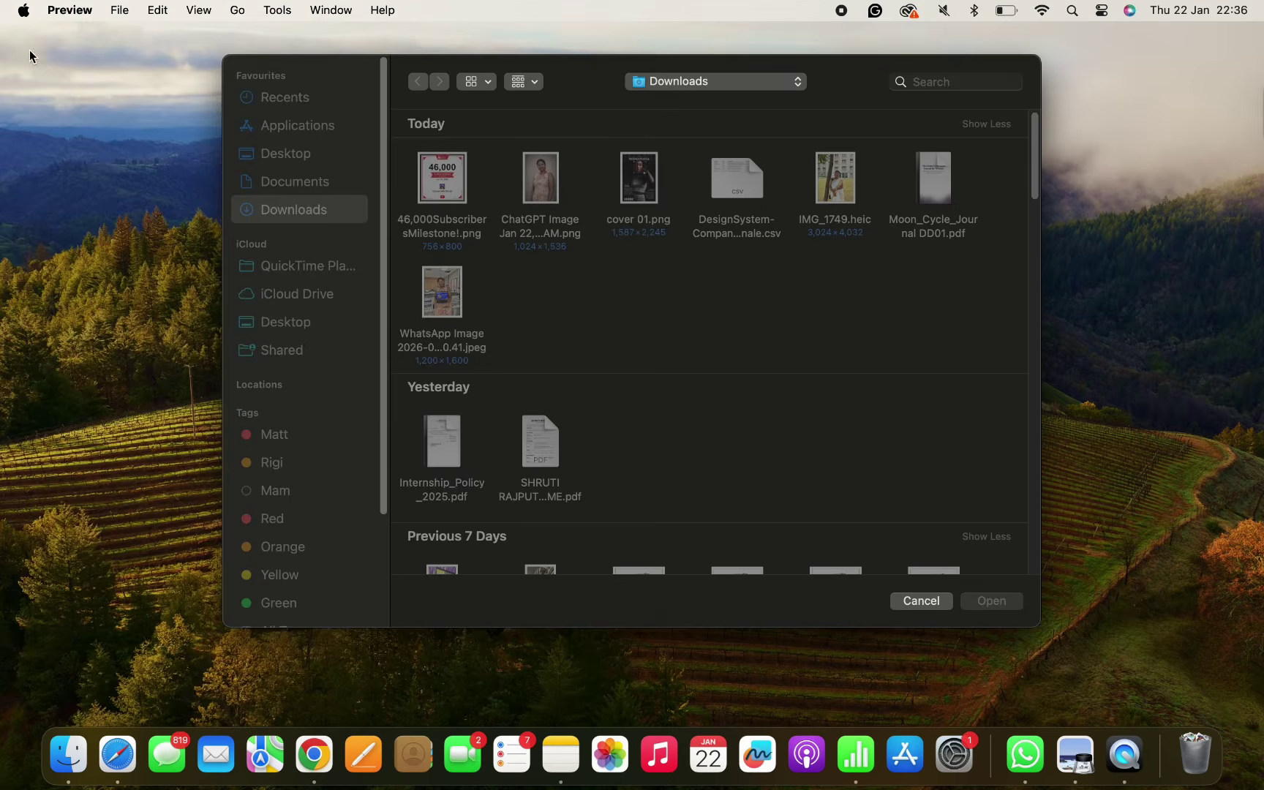
key("ctrl+Up")
left_click(564, 65)
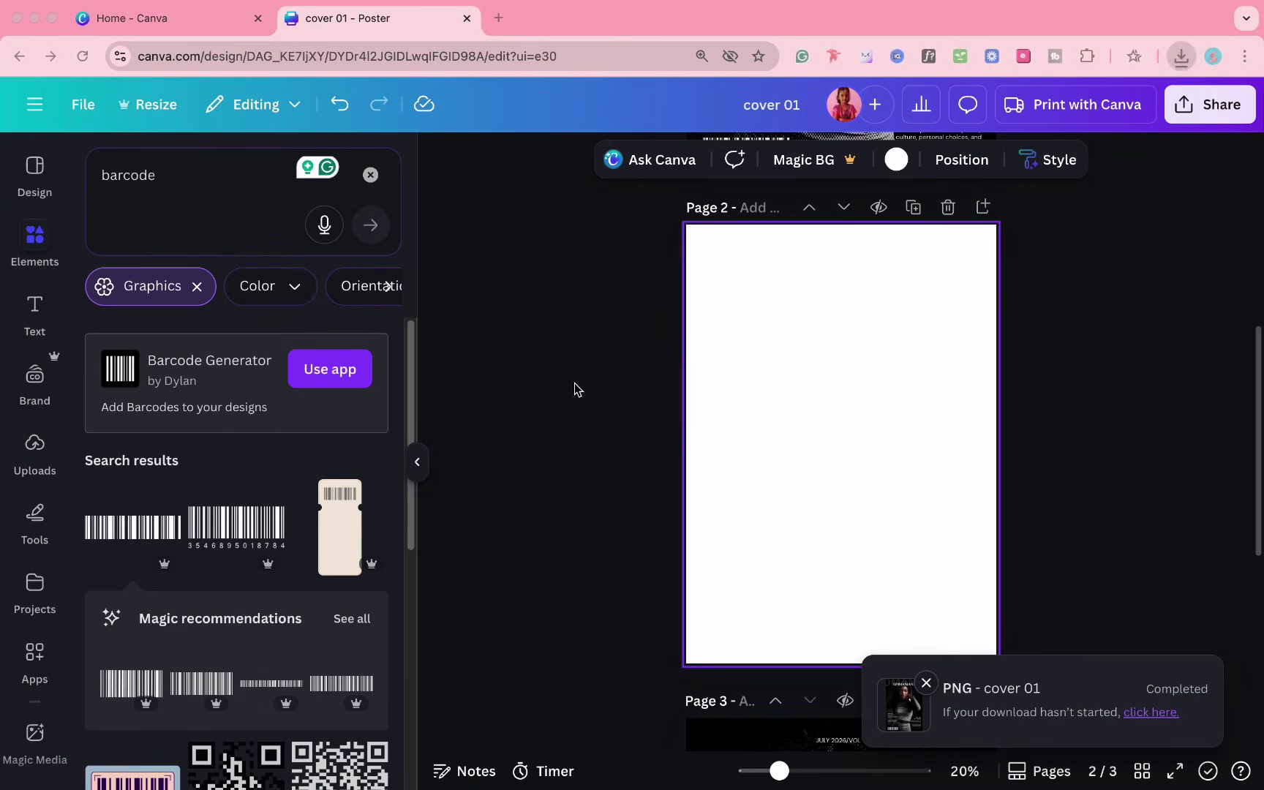
- Search the elements library for MAGAZINE and limit the results to mockups
left_click(235, 161)
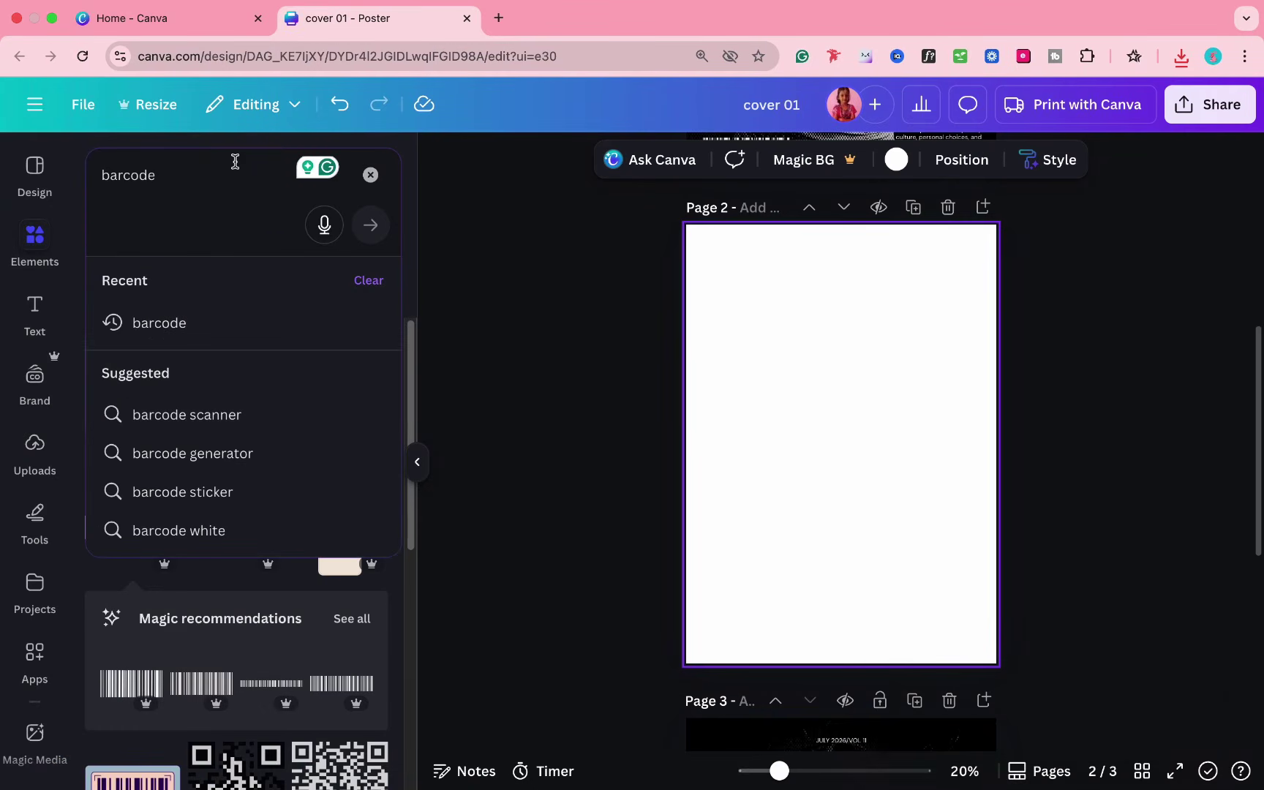
double_click(169, 184)
type("MA")
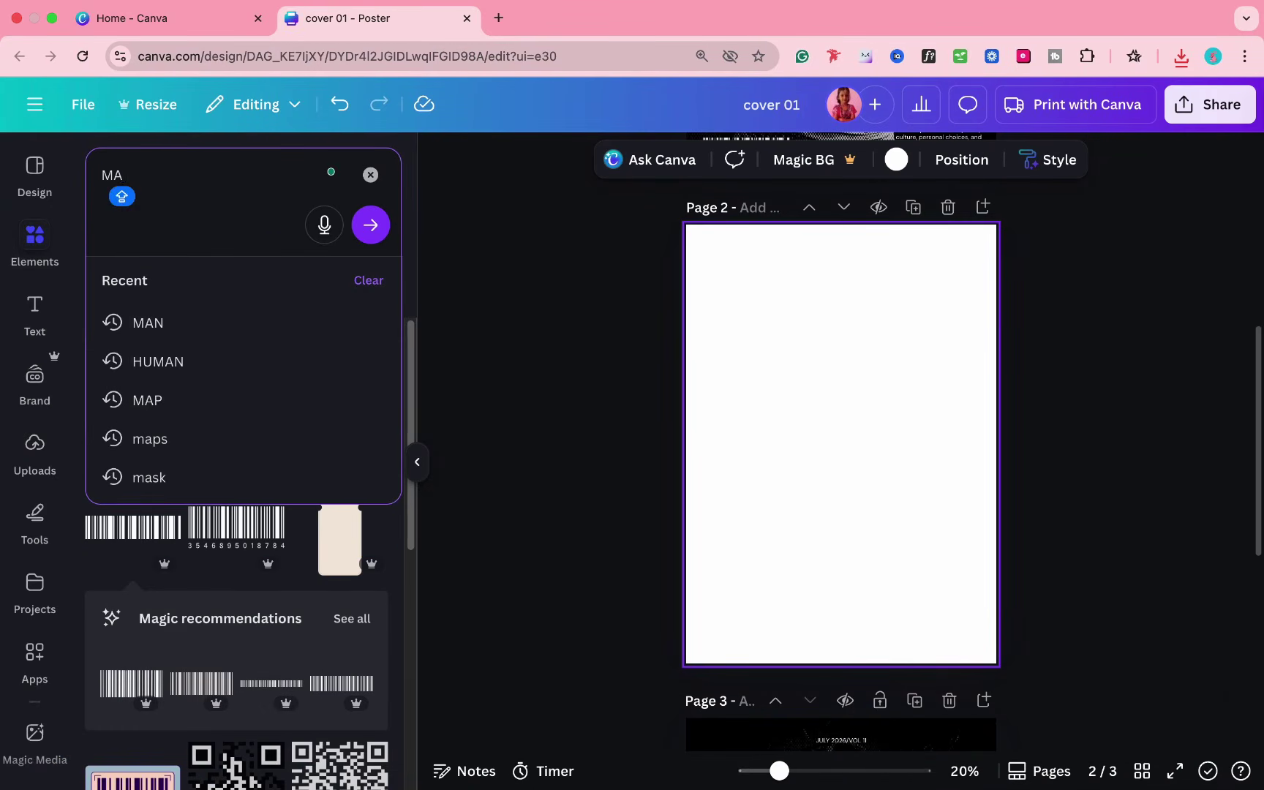
type("GAZINE")
key("Return")
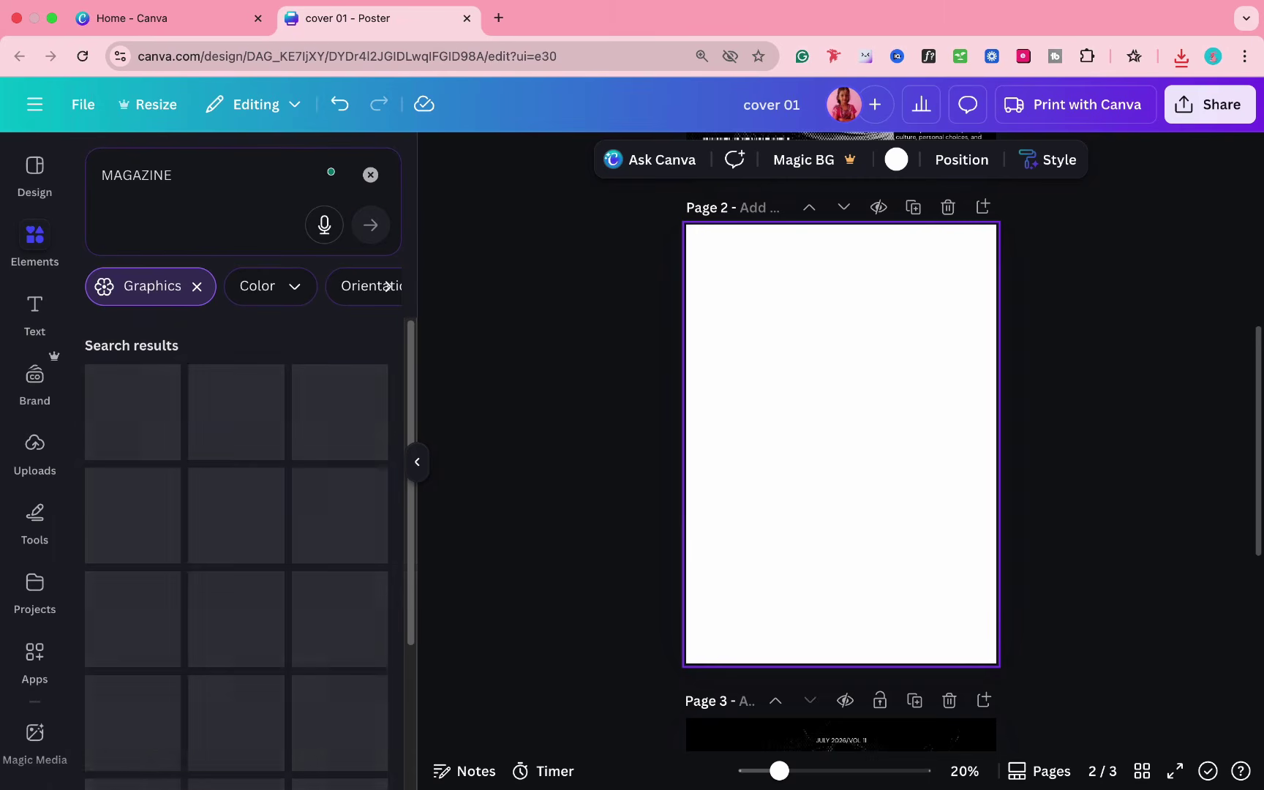
left_click(199, 285)
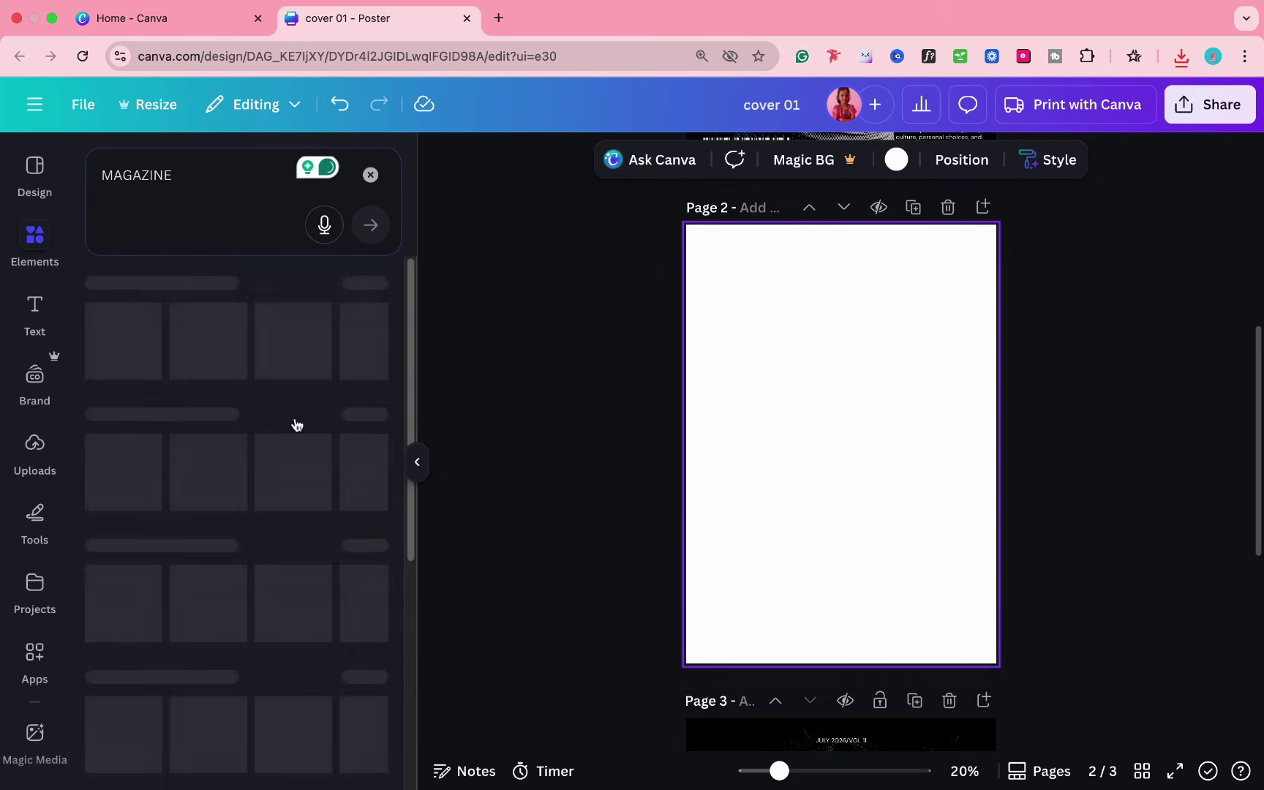
left_click(270, 291)
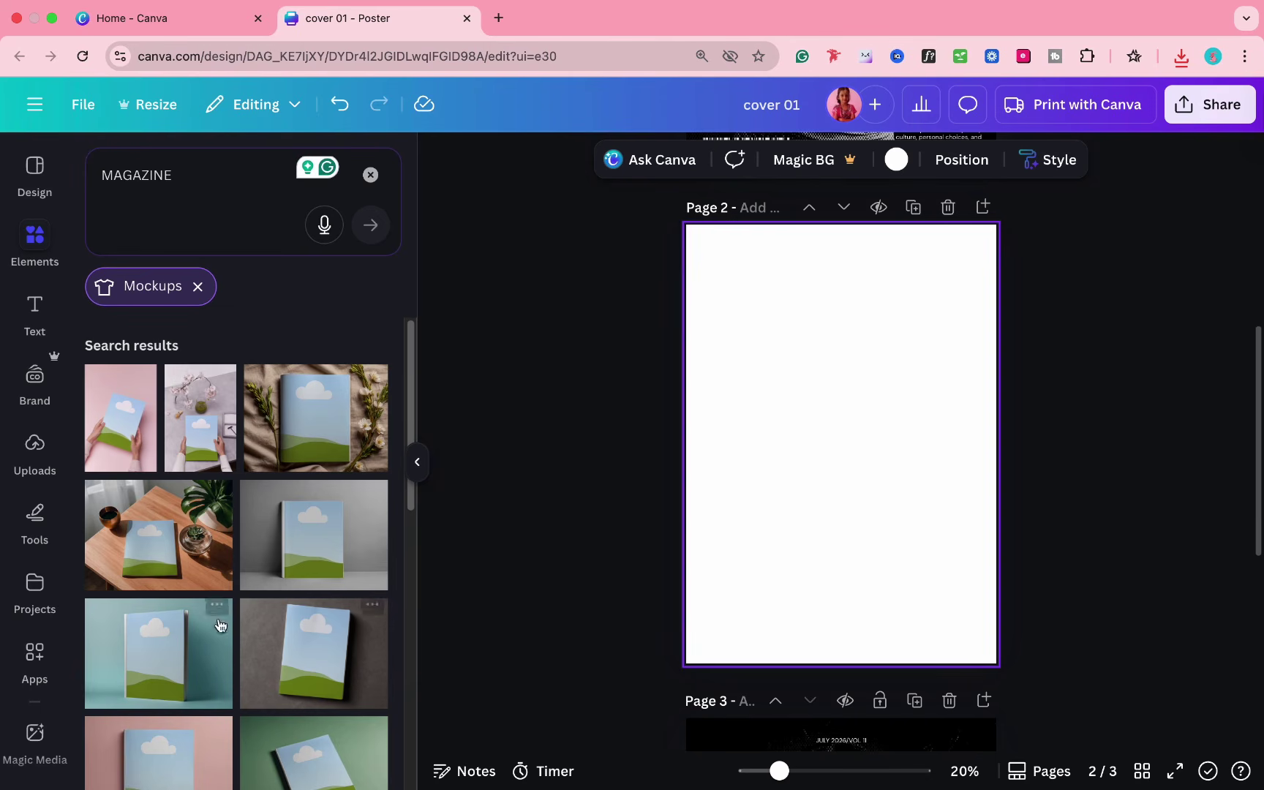
- Add the mockup of stacked magazines on a wooden stool beside a potted plant to page 2
scroll(310, 663, "down", 3)
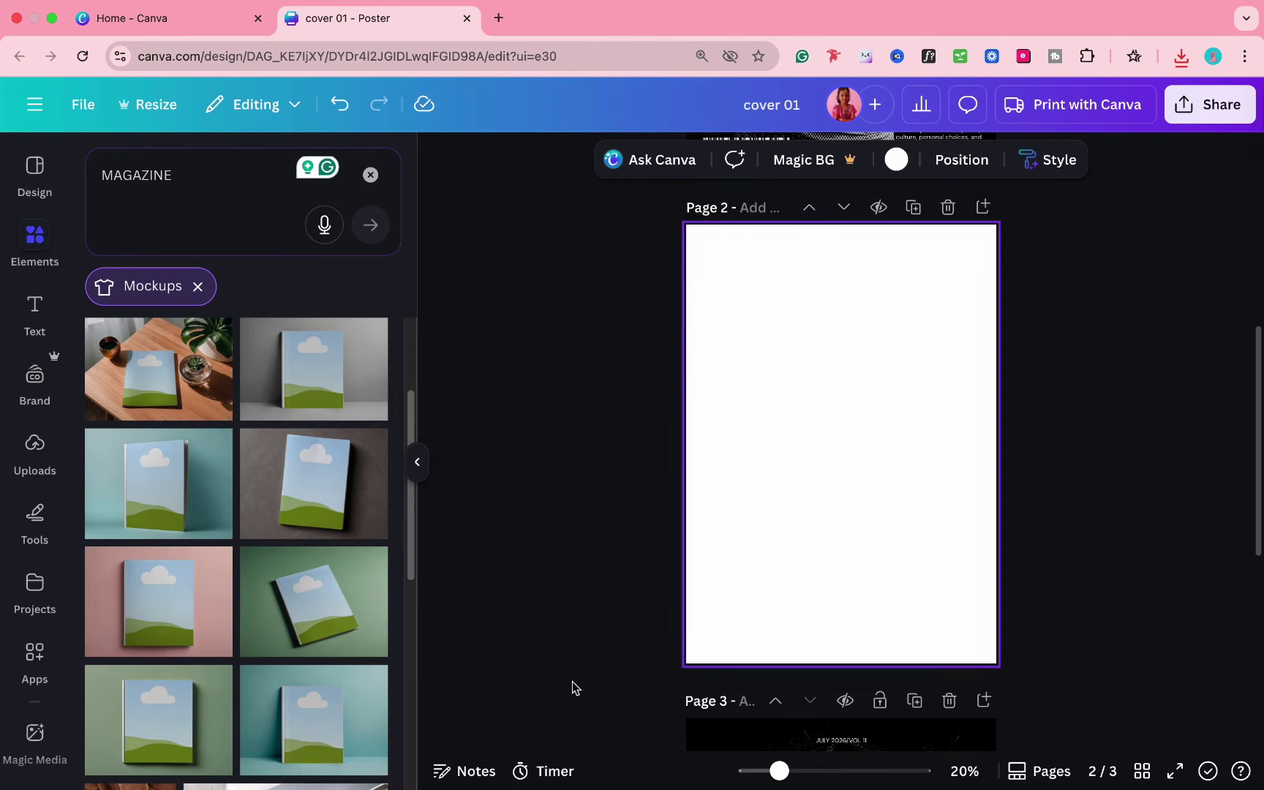
scroll(272, 643, "down", 5)
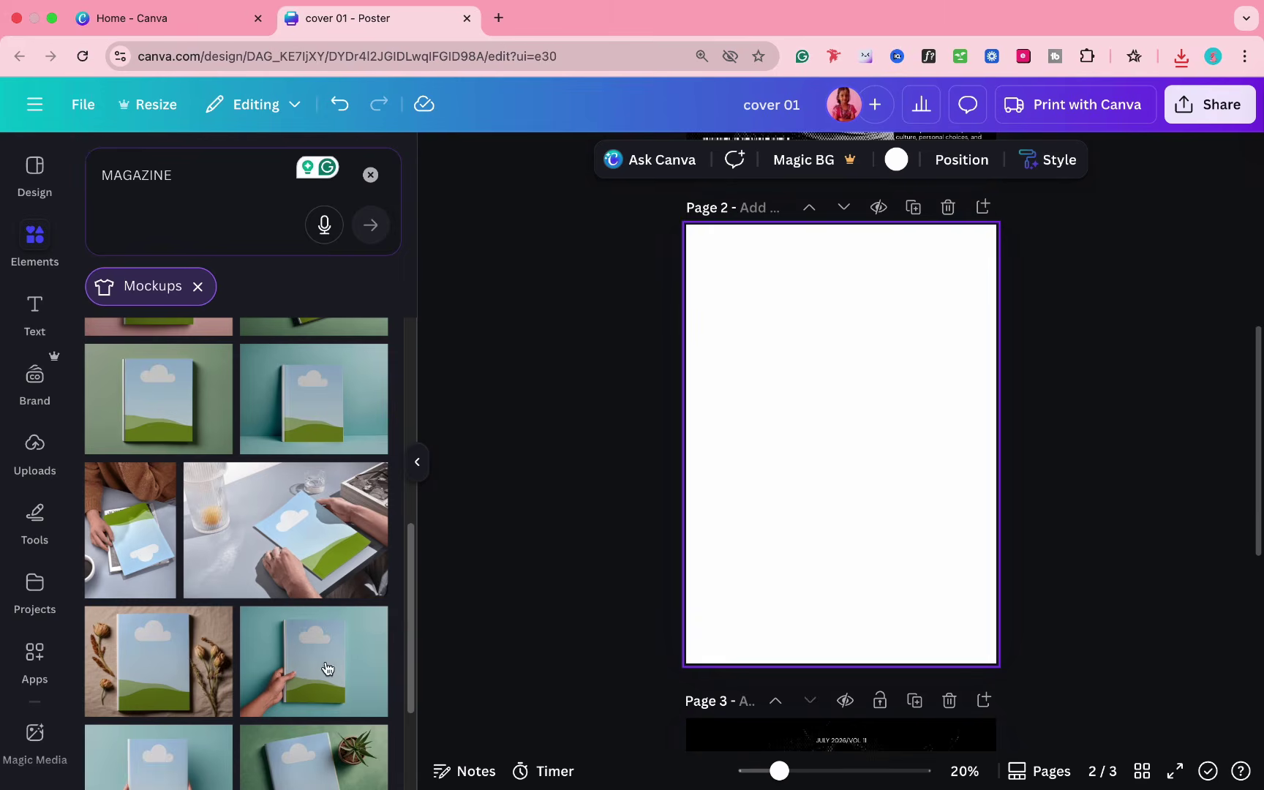
scroll(327, 667, "down", 10)
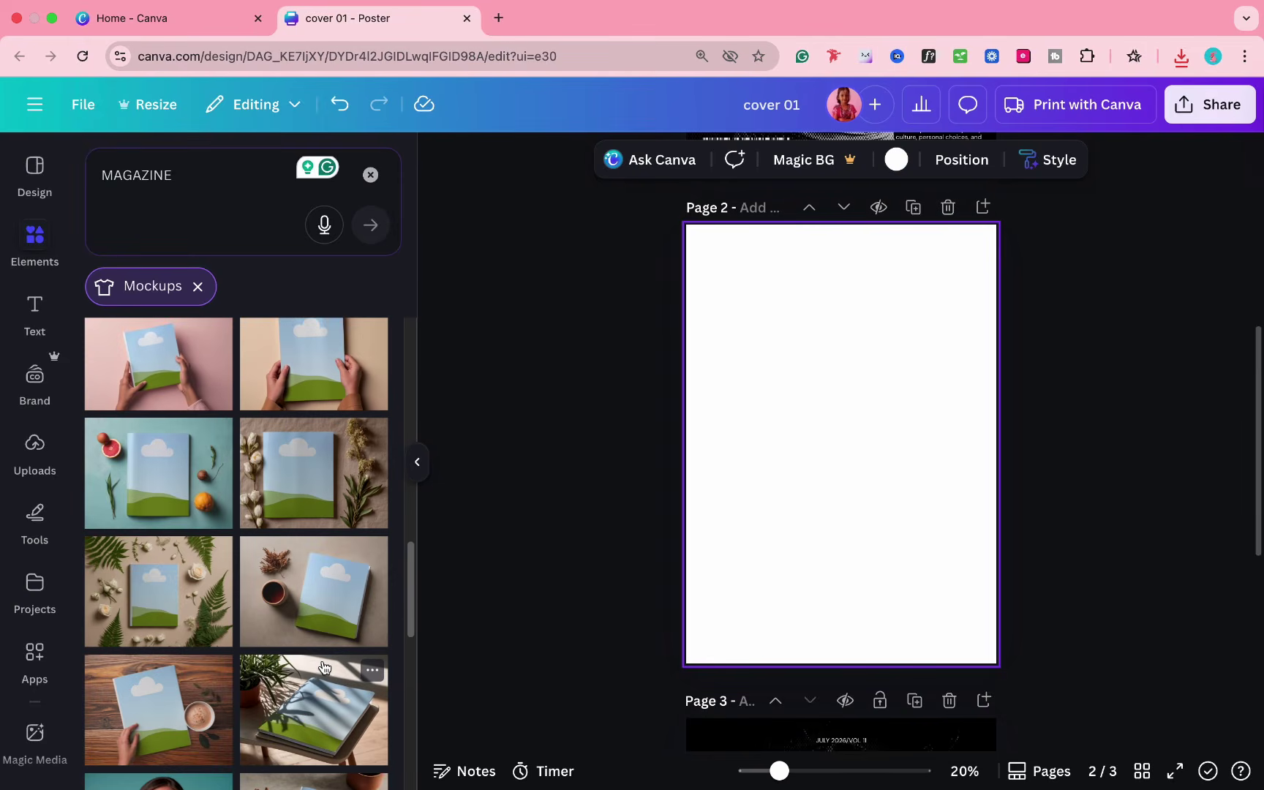
scroll(377, 749, "down", 3)
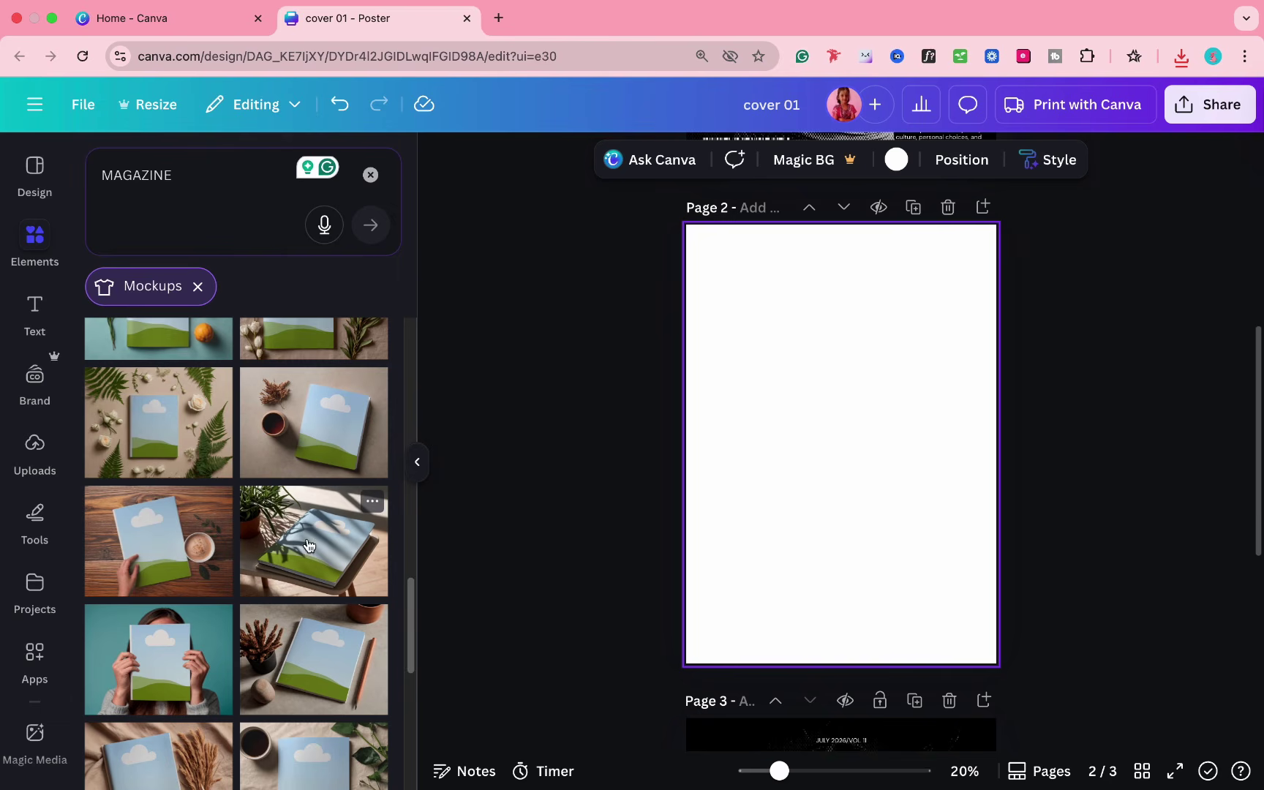
left_click(259, 625)
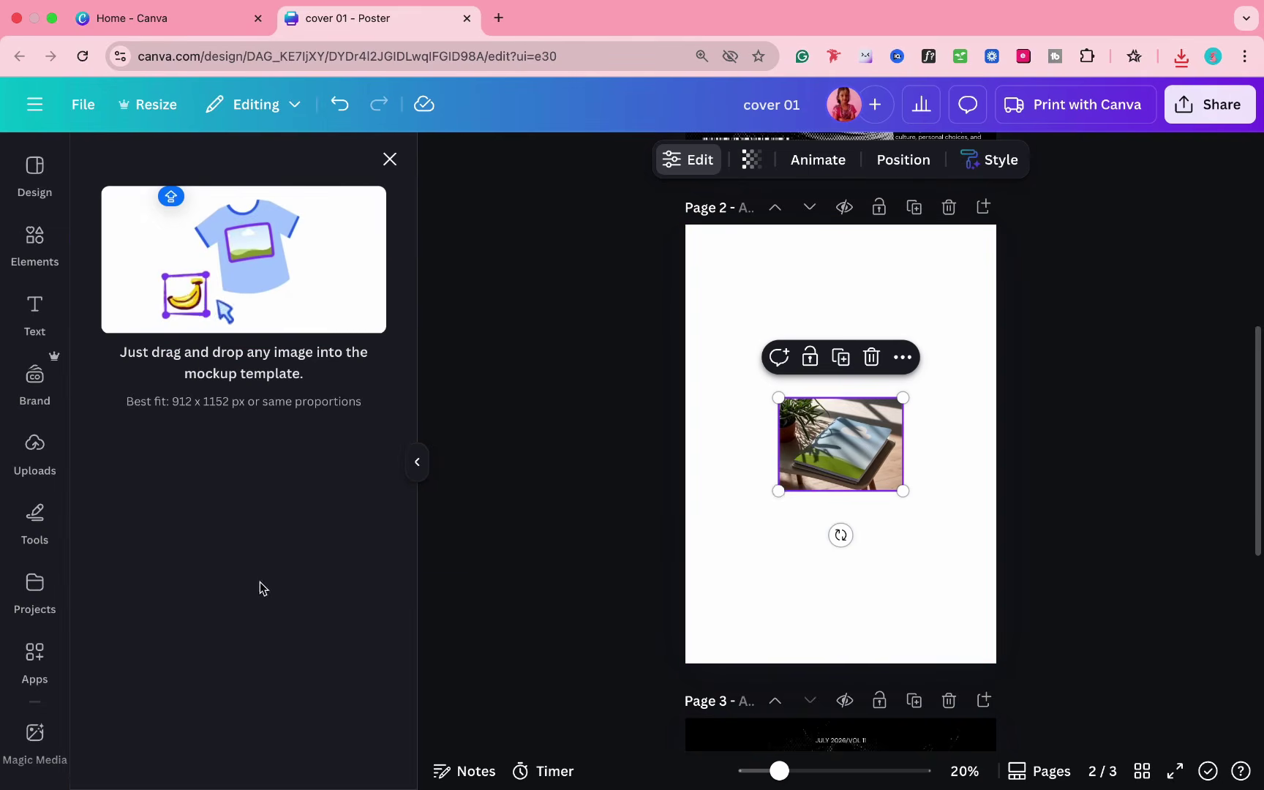
- Enlarge the plant-and-stool magazine mockup and position it to fill page 2 with the magazine centered
left_click_drag(770, 494, 464, 727)
left_click_drag(695, 601, 870, 431)
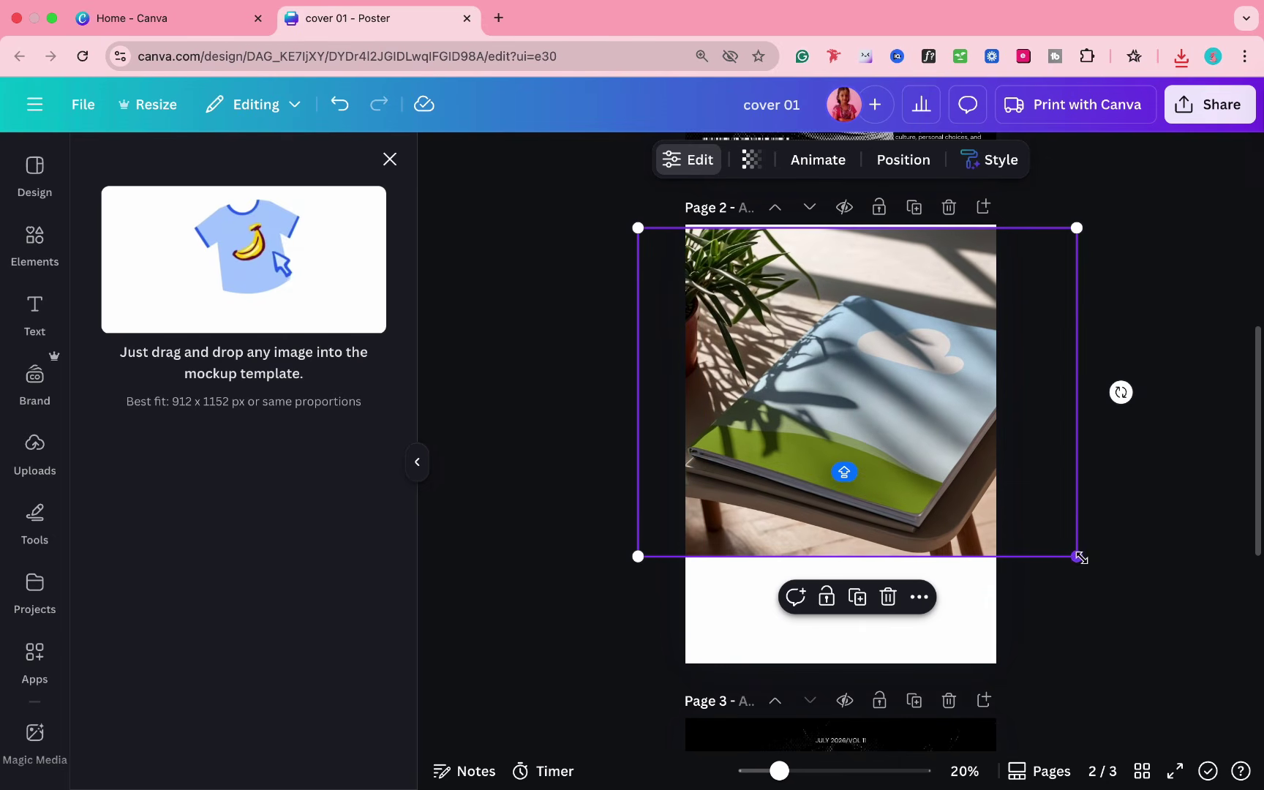
left_click_drag(1081, 557, 1232, 648)
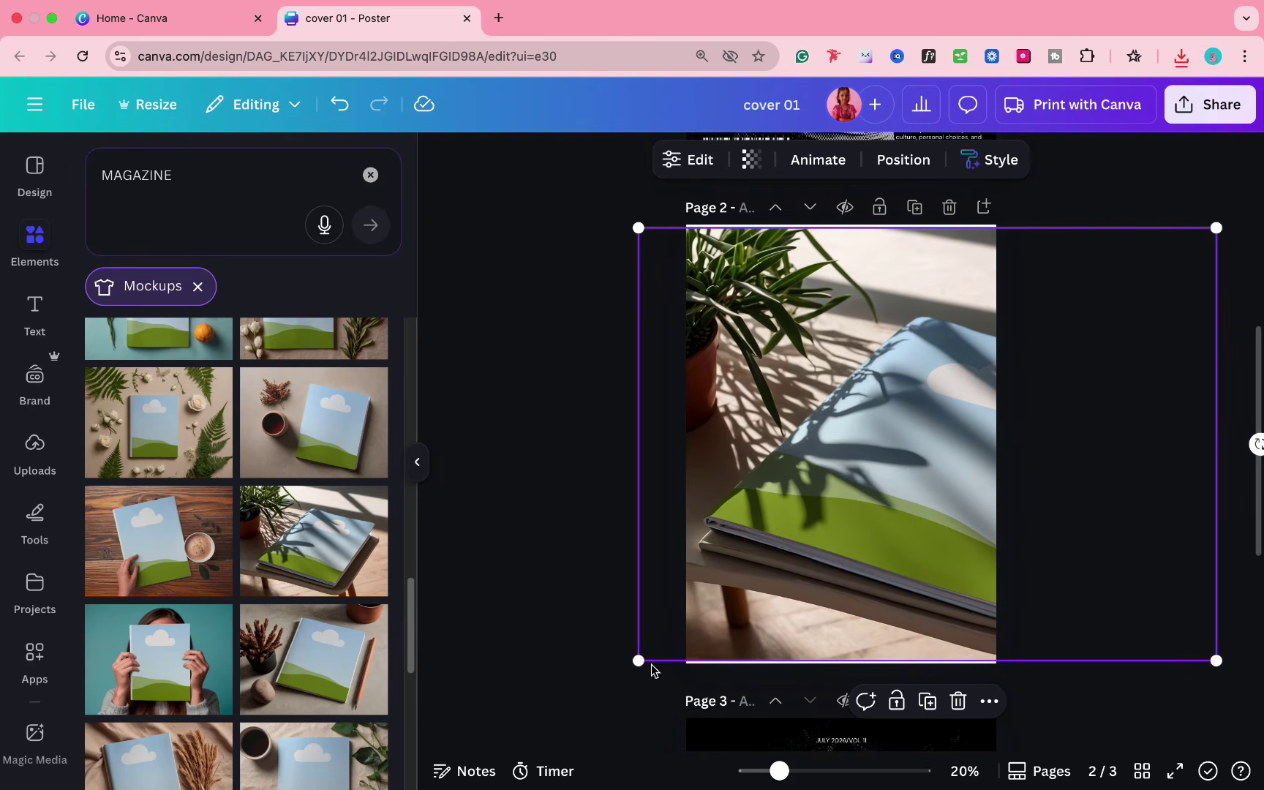
left_click_drag(962, 615, 925, 606)
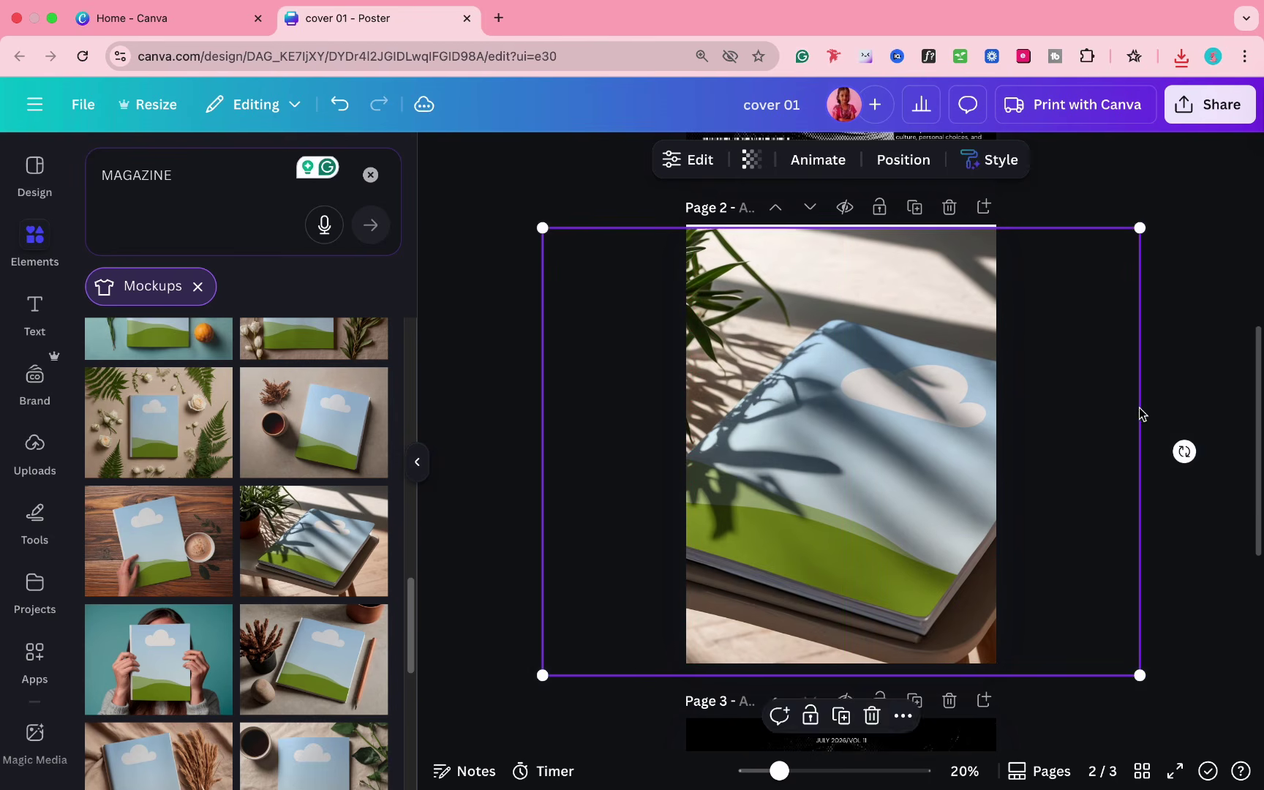
left_click(1210, 329)
left_click(942, 362)
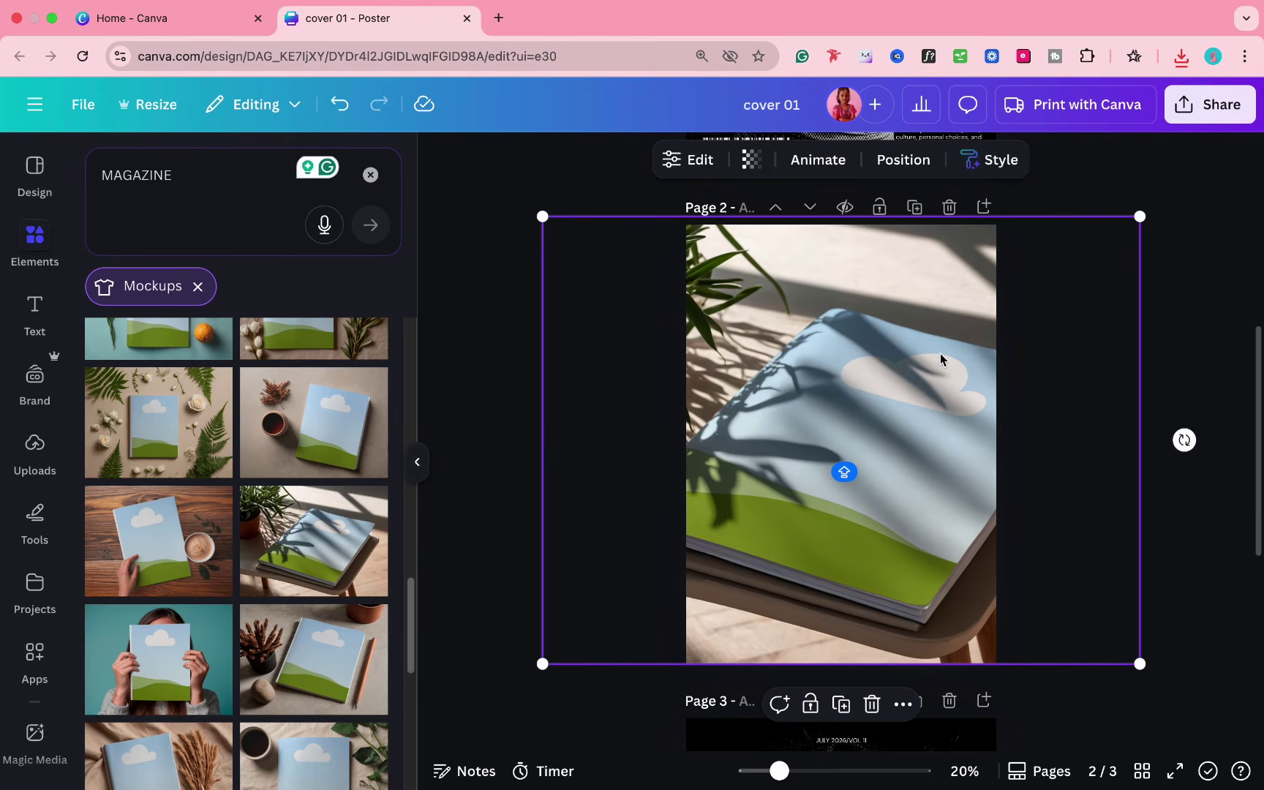
- Add a blank page 3 and place the mockup of a magazine on torn crumpled paper over a brown background
left_click(984, 207)
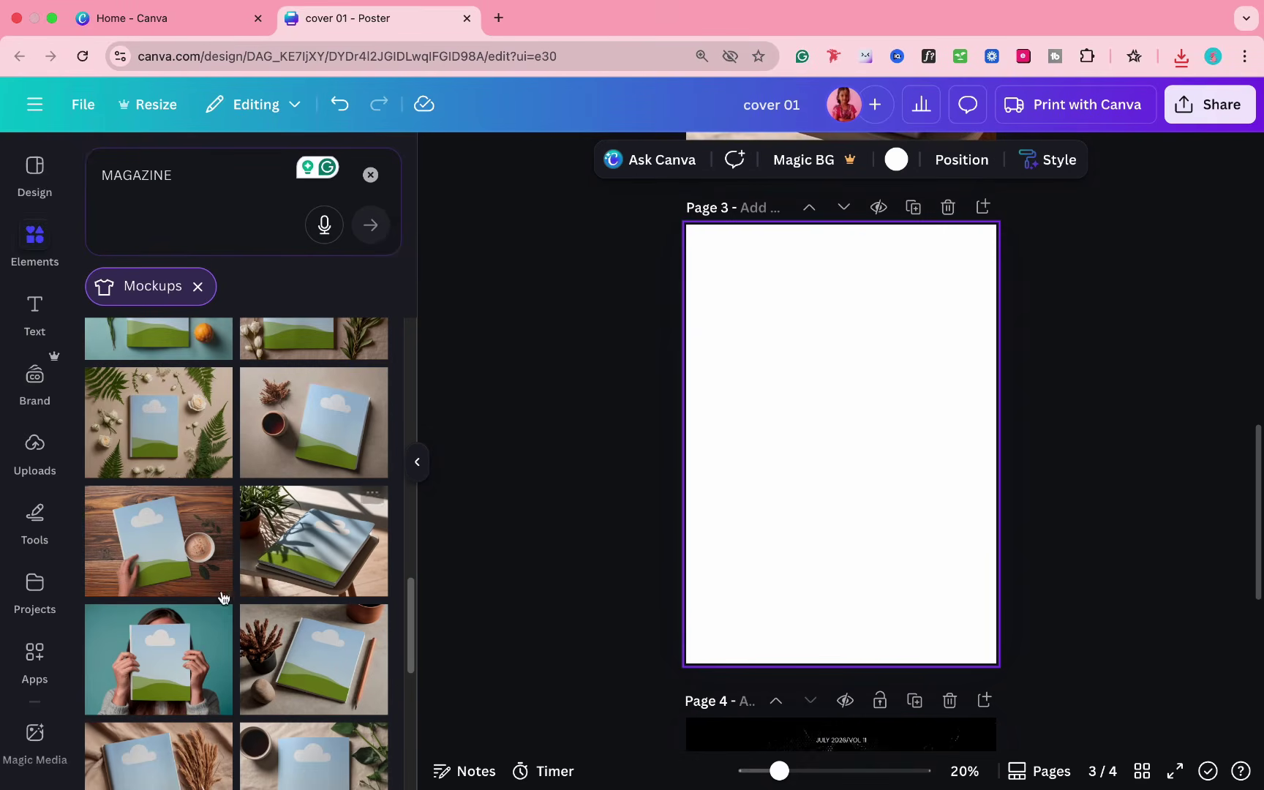
scroll(209, 601, "down", 5)
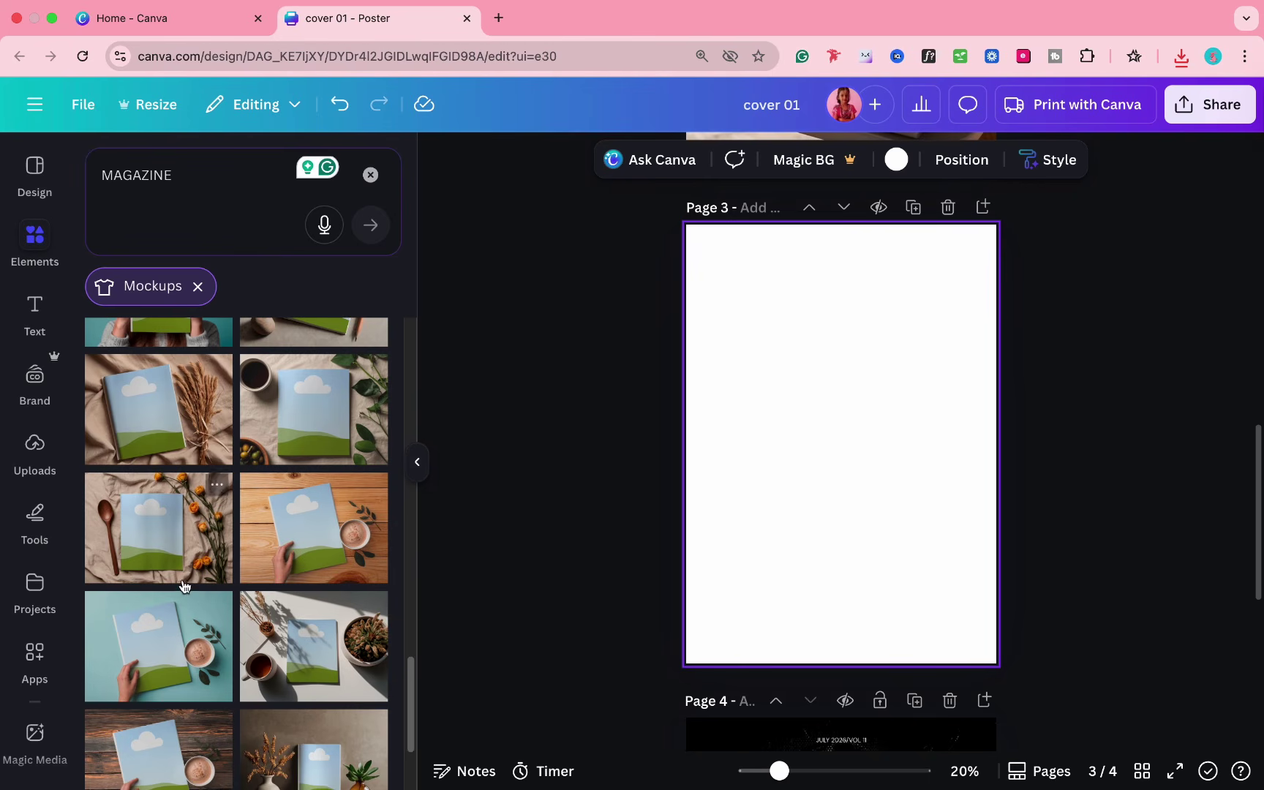
scroll(277, 600, "down", 3)
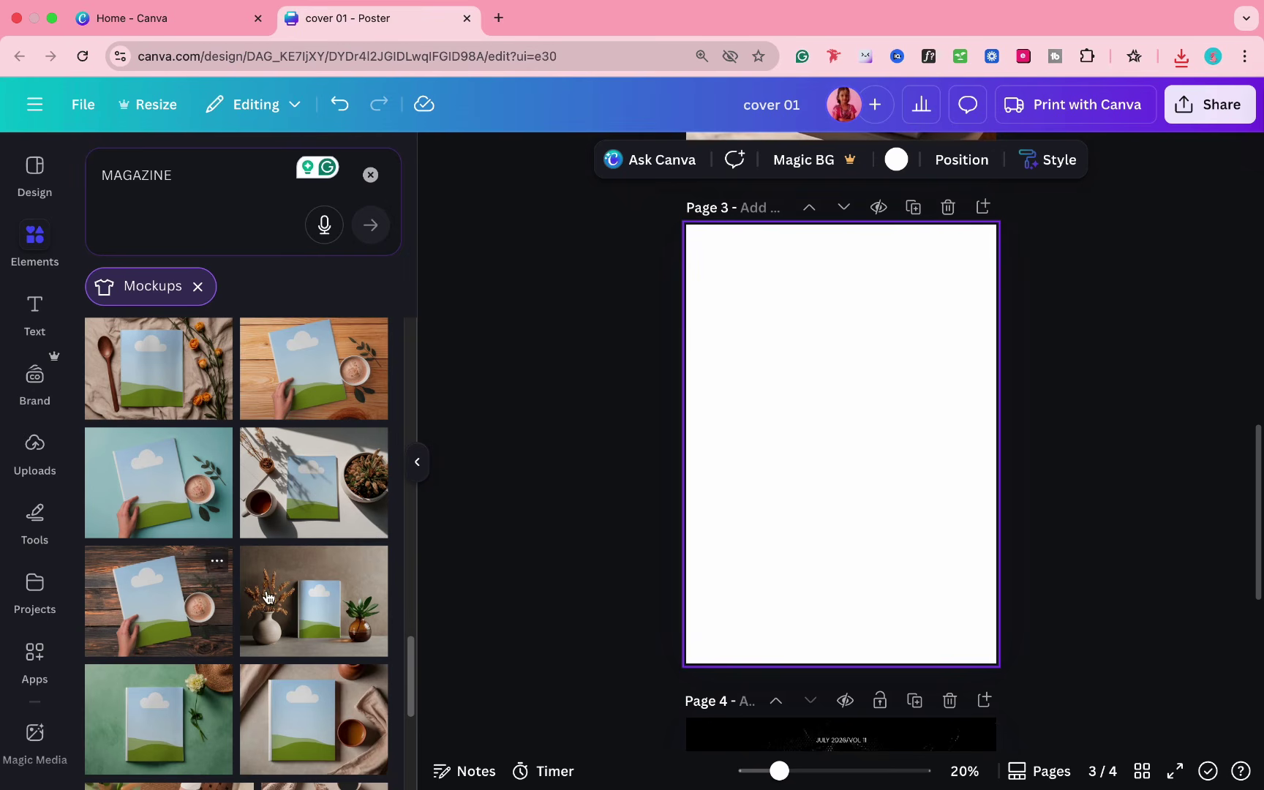
scroll(267, 598, "down", 5)
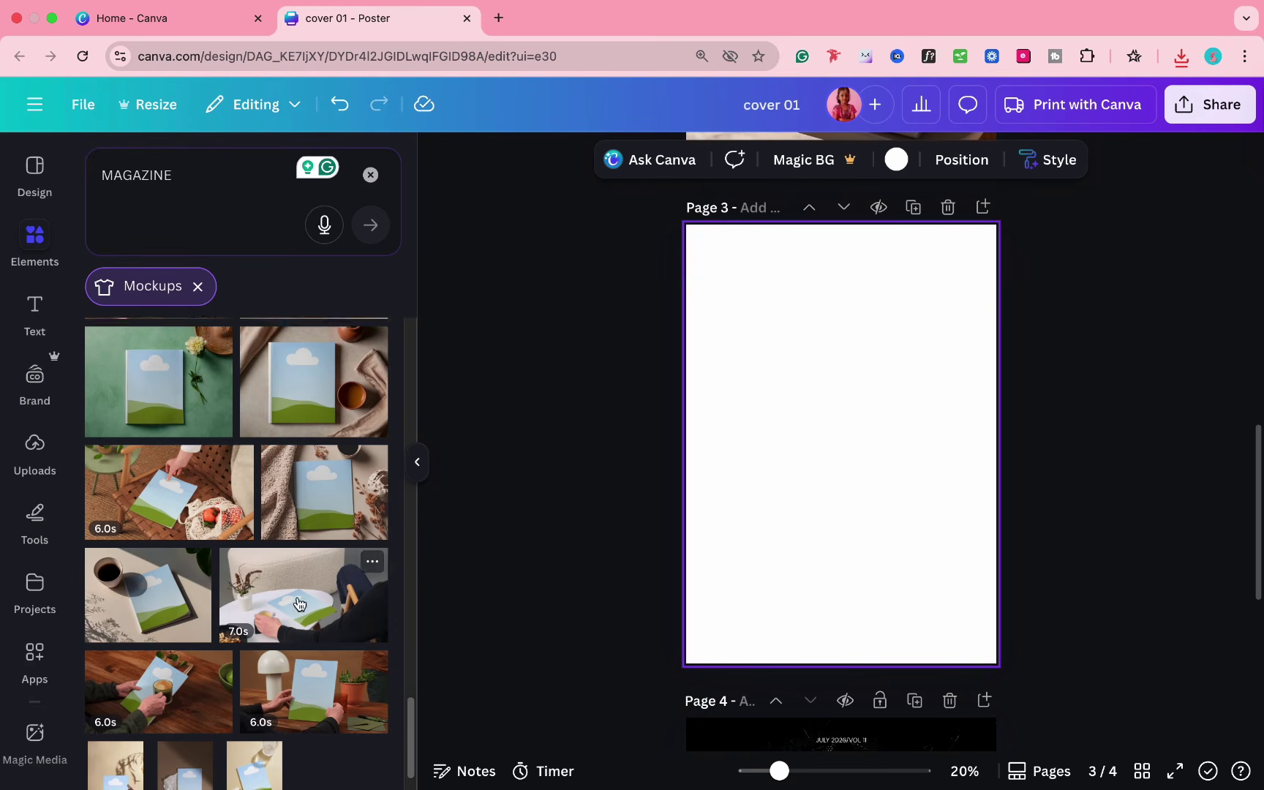
scroll(344, 629, "down", 1)
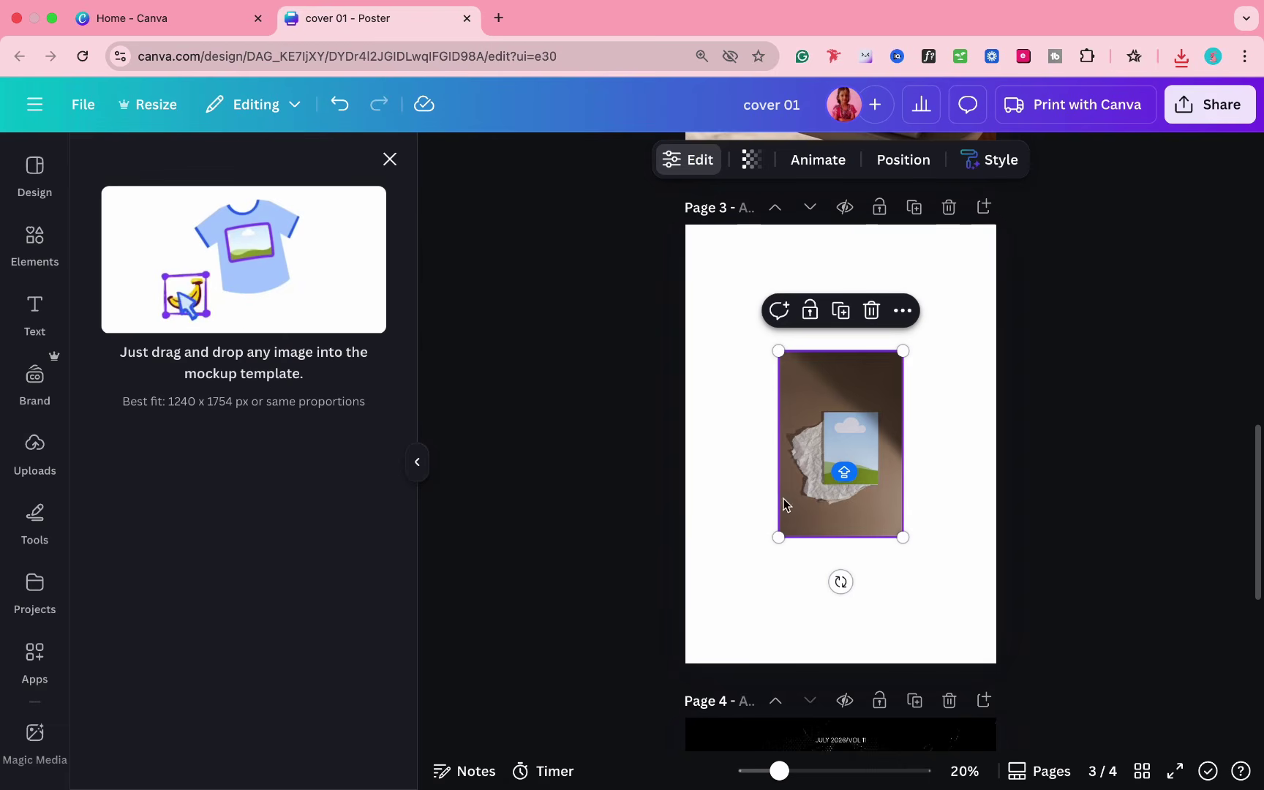
- Enlarge the crumpled-paper magazine mockup and position it to cover all of page 3
left_click_drag(779, 536, 605, 669)
left_click_drag(707, 625, 816, 459)
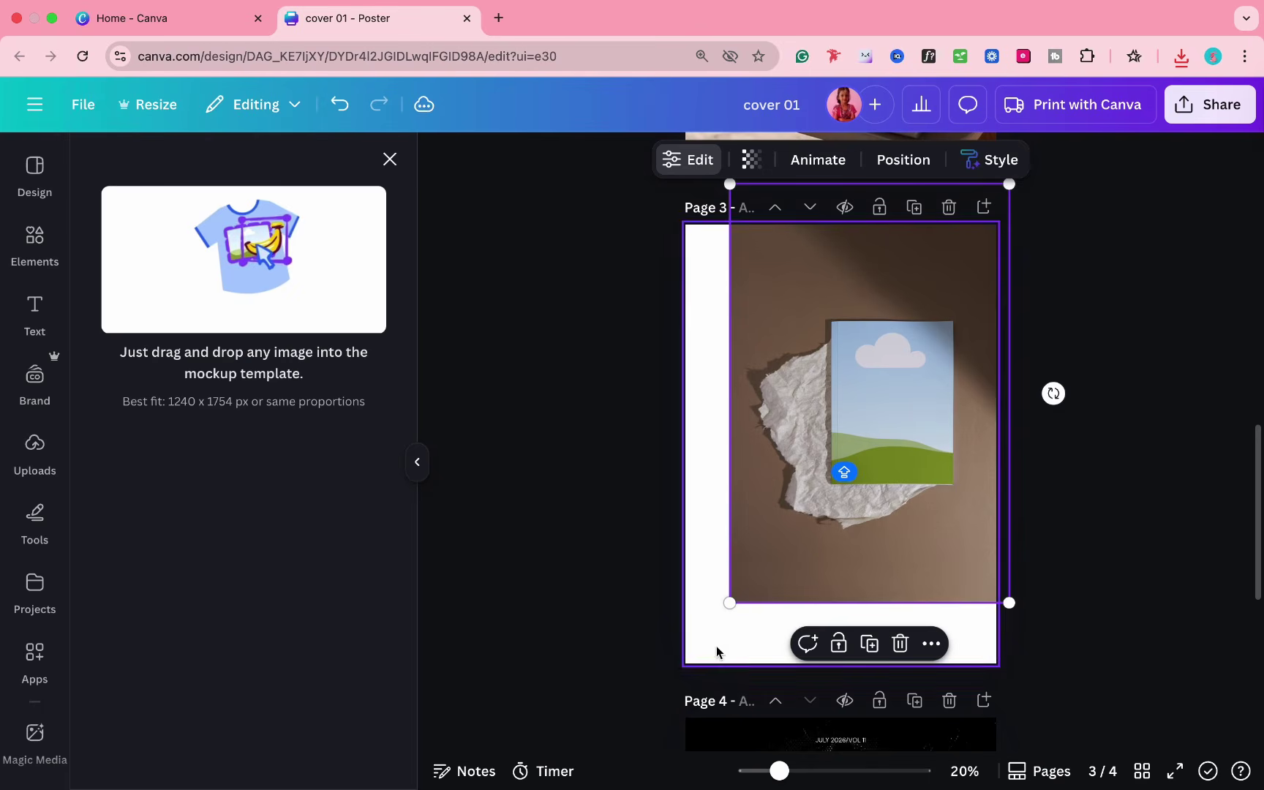
left_click_drag(730, 602, 678, 680)
left_click_drag(885, 550, 879, 574)
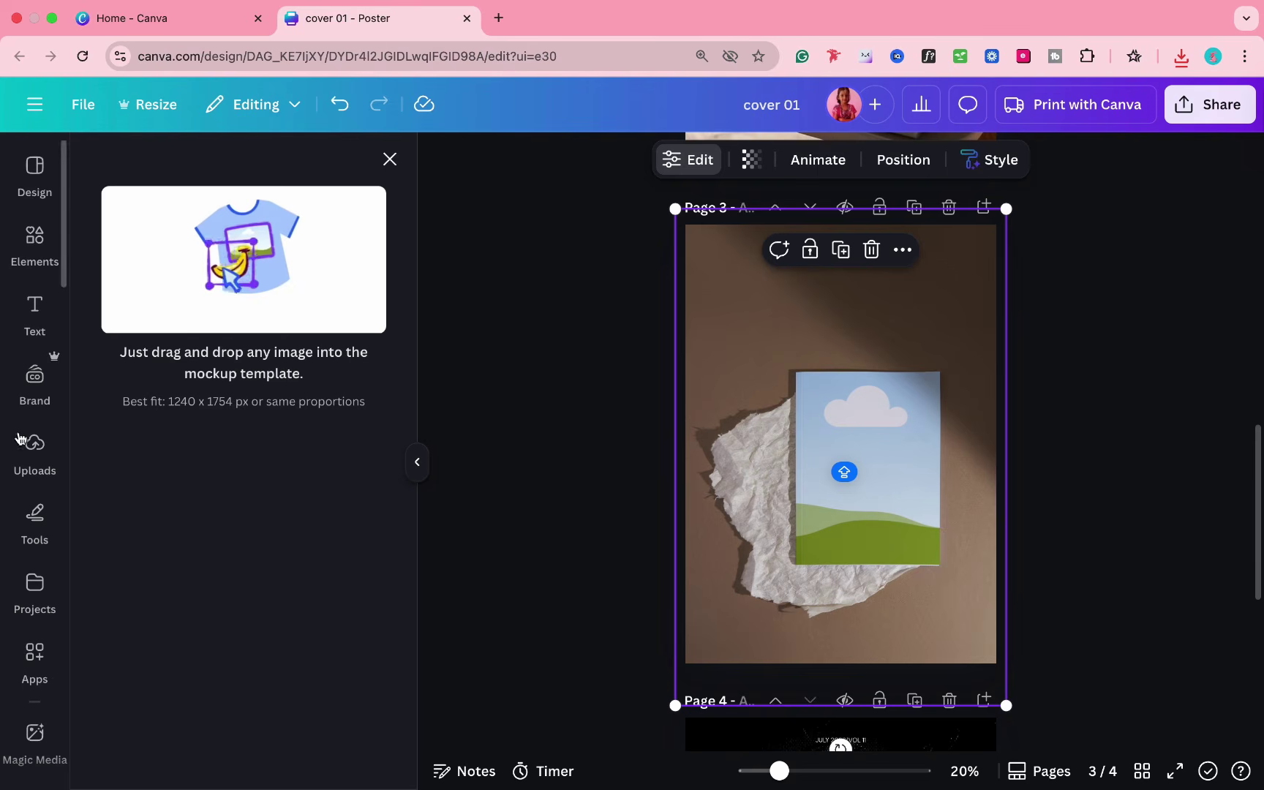
- Upload cover 01.png from the Downloads folder to the design's uploads
left_click(34, 449)
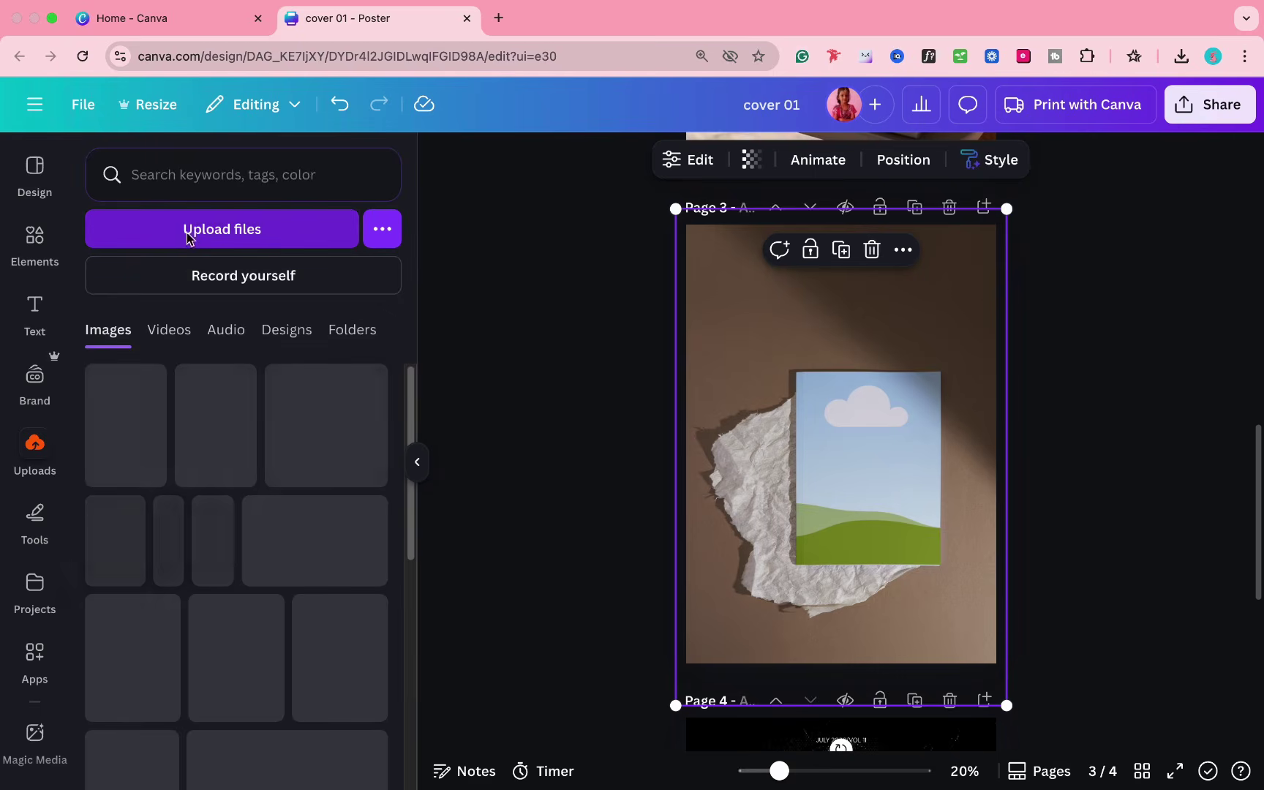
left_click(189, 233)
double_click(416, 242)
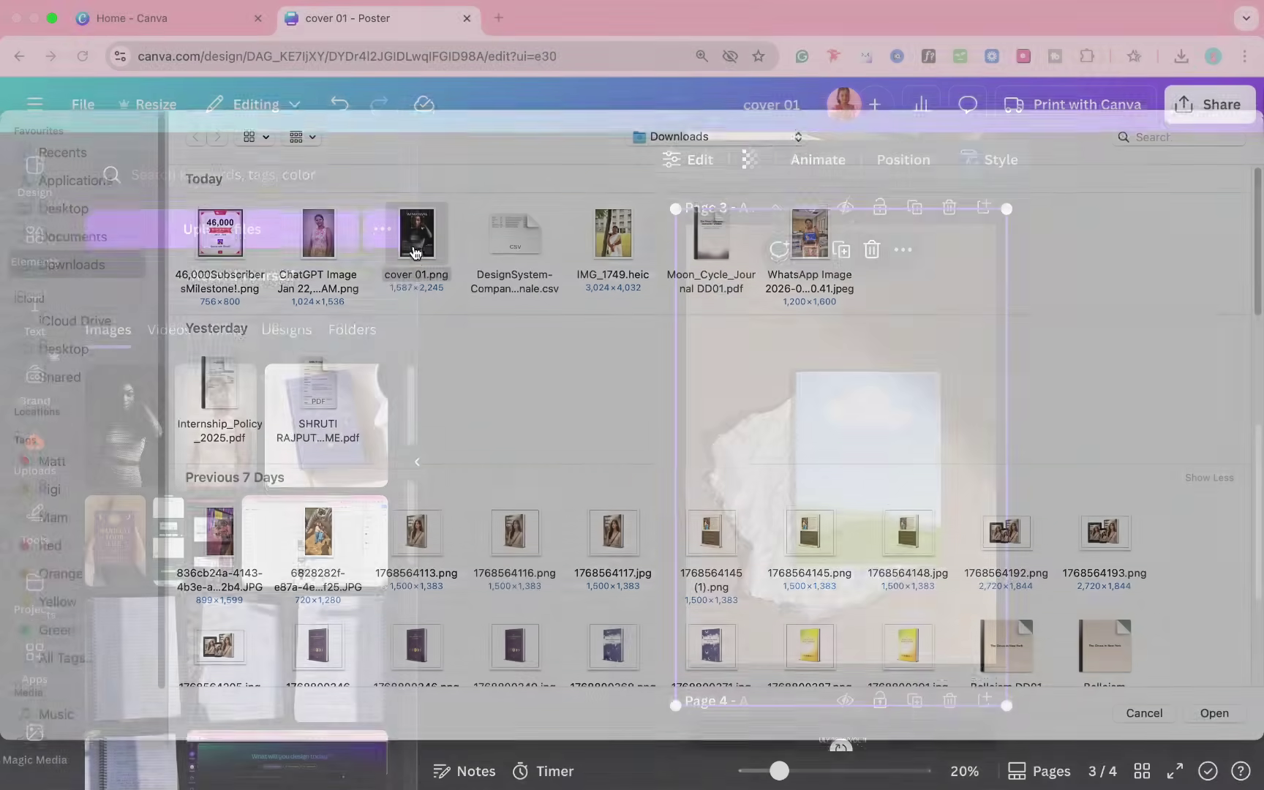
- Insert the uploaded cover 01 image into the plant-and-stool magazine mockup on page 2
scroll(871, 397, "up", 5)
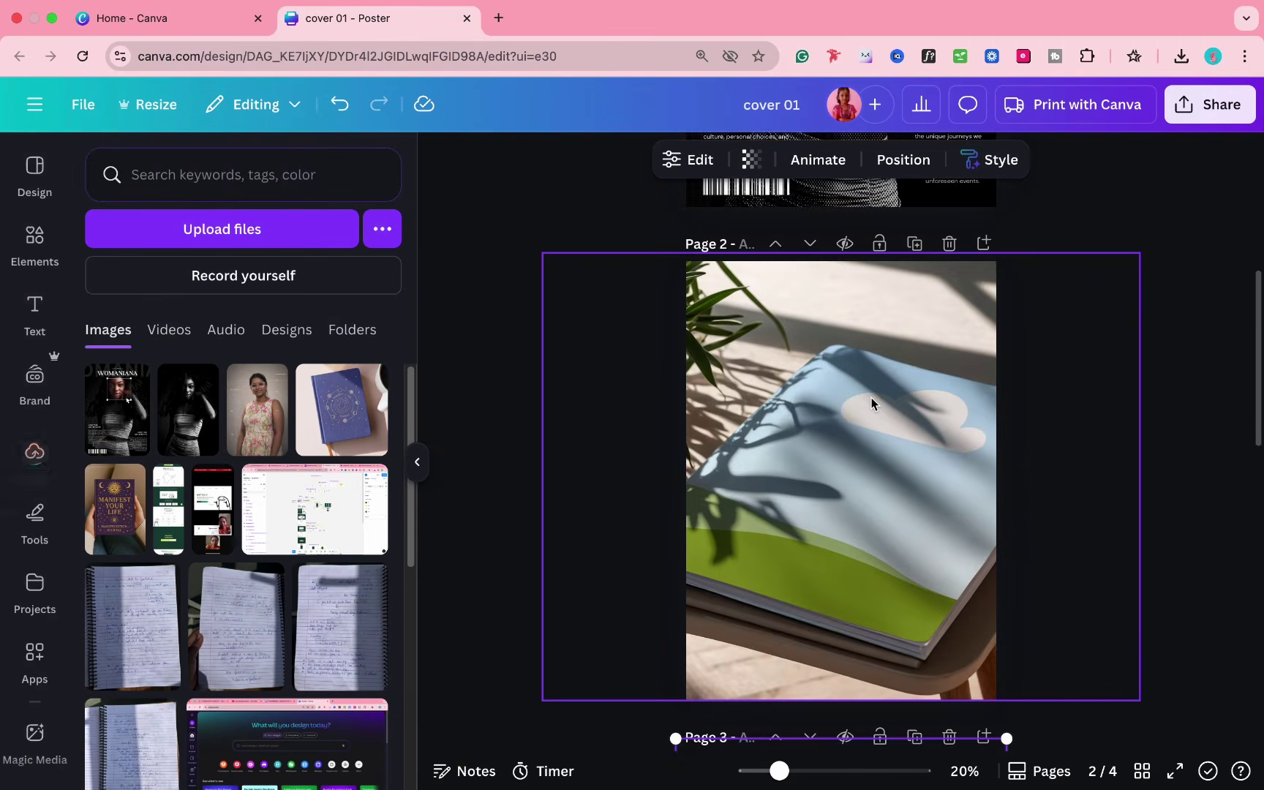
left_click(126, 422)
left_click_drag(865, 447, 863, 497)
- Insert the uploaded cover 01 image into the crumpled-paper magazine mockup on page 3
scroll(1036, 557, "down", 2)
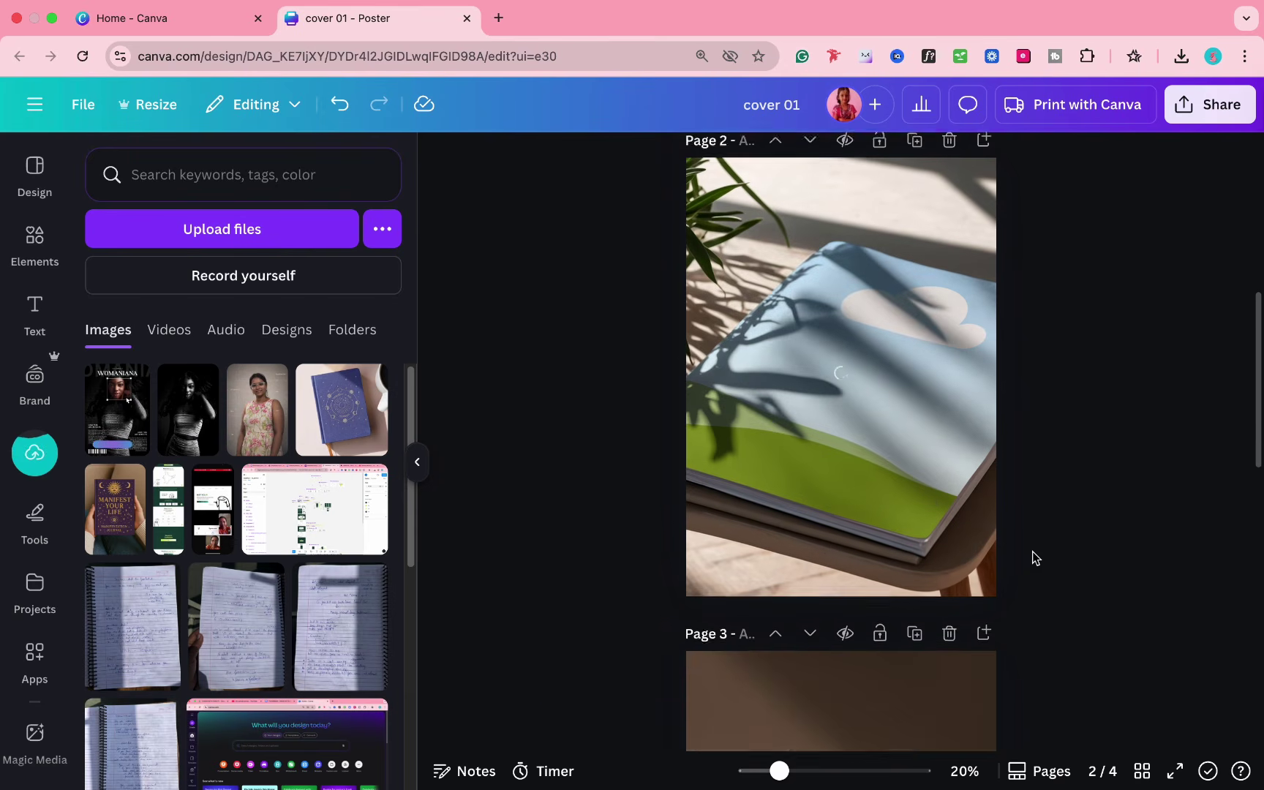
scroll(1012, 551, "down", 6)
scroll(1013, 551, "up", 1)
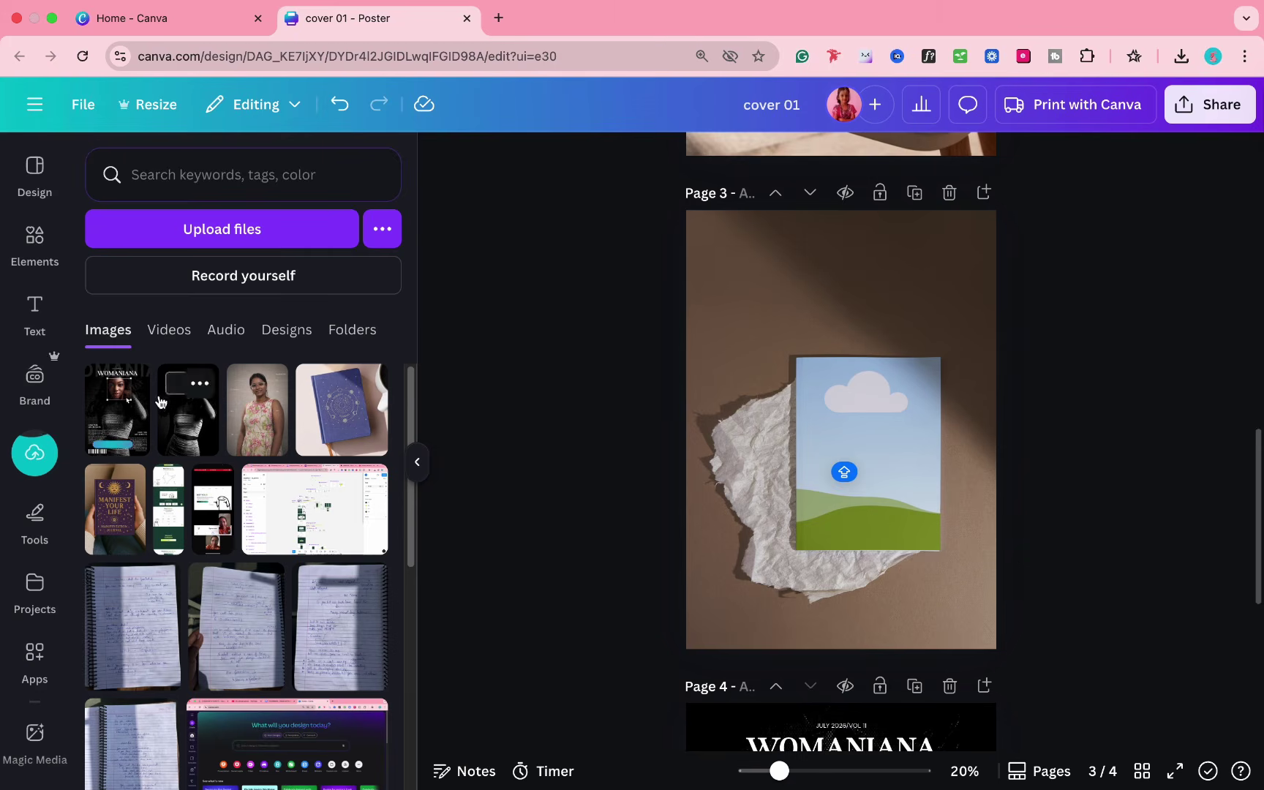
left_click(143, 406)
left_click_drag(871, 382, 870, 439)
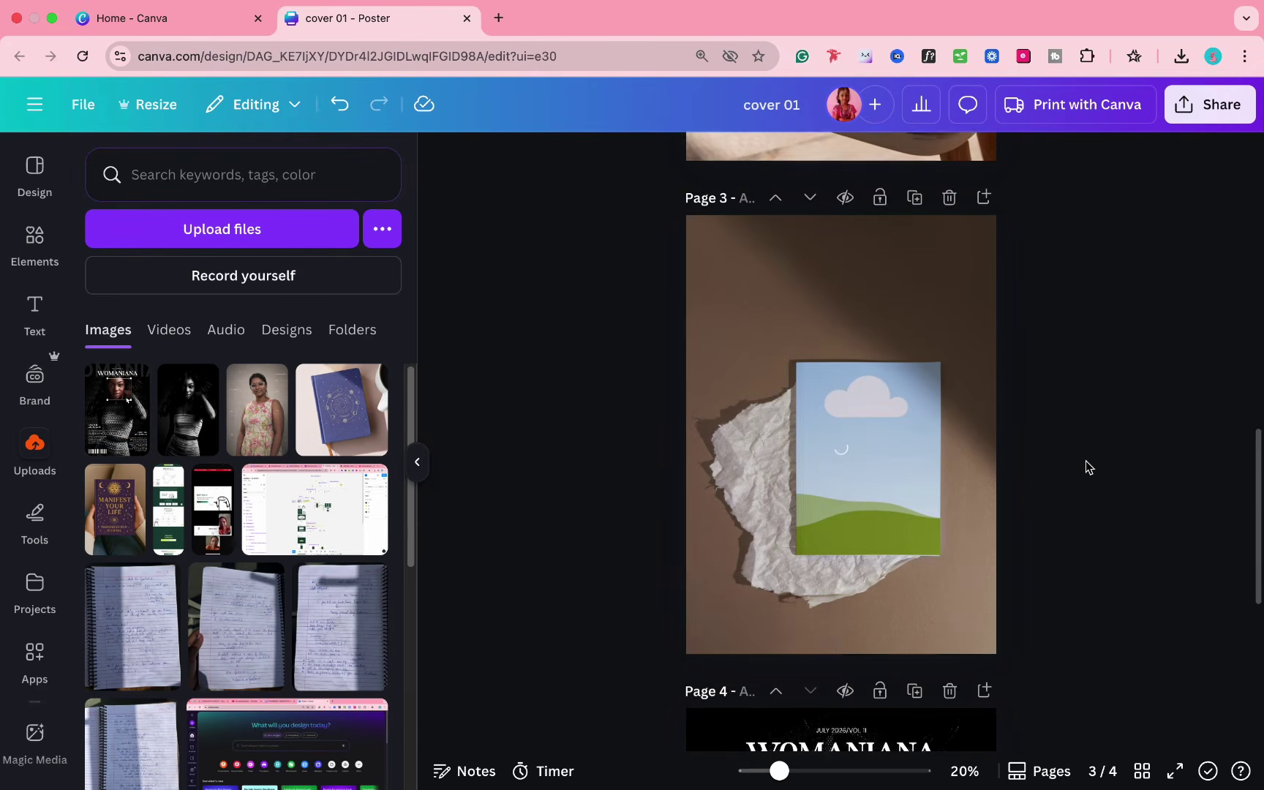
scroll(1088, 467, "up", 5)
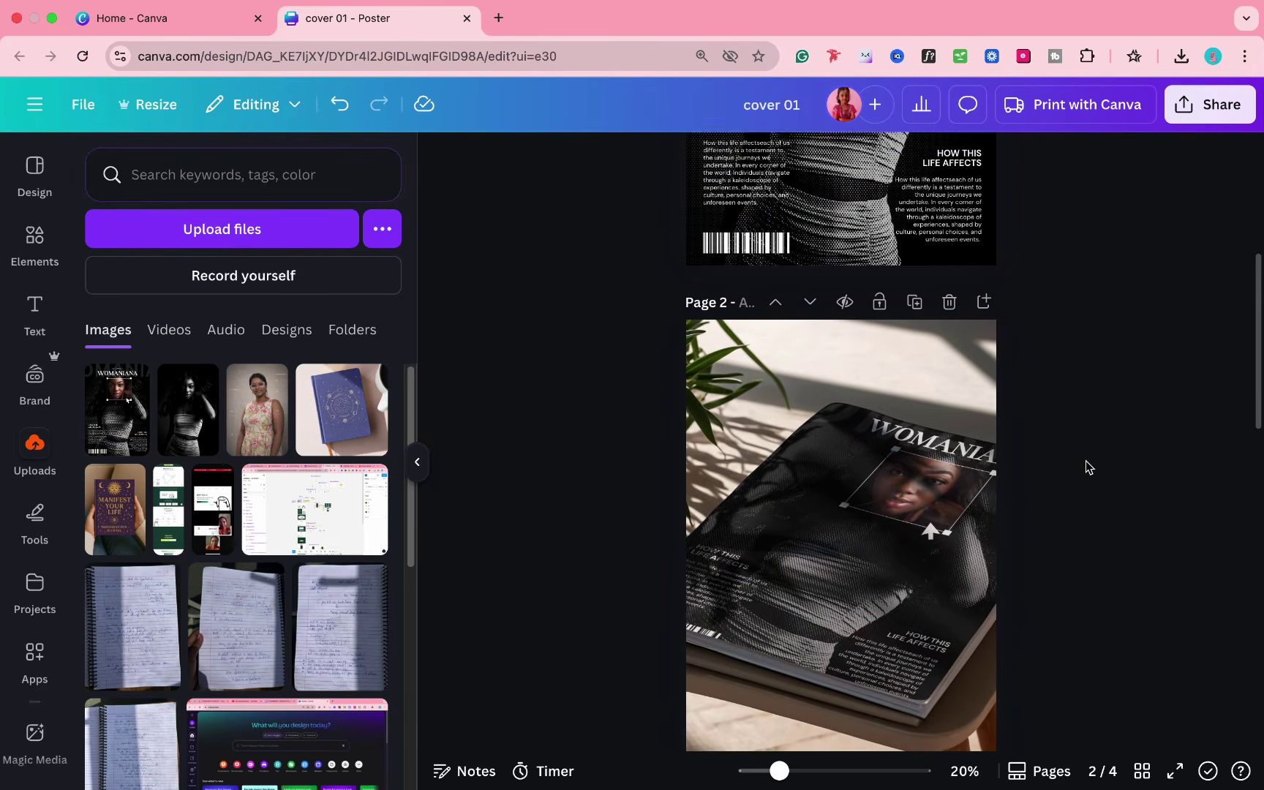
scroll(1088, 467, "down", 1)
scroll(1089, 467, "down", 10)
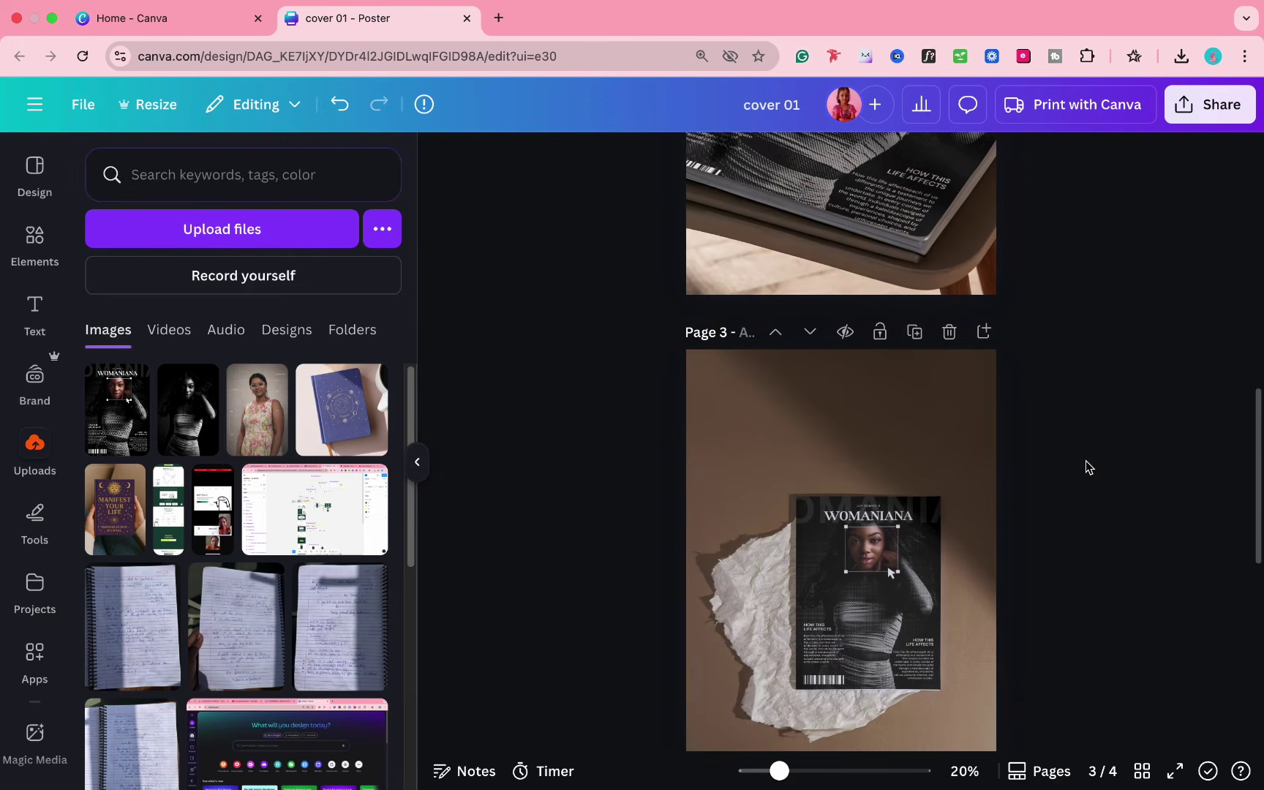
scroll(1088, 466, "down", 1)
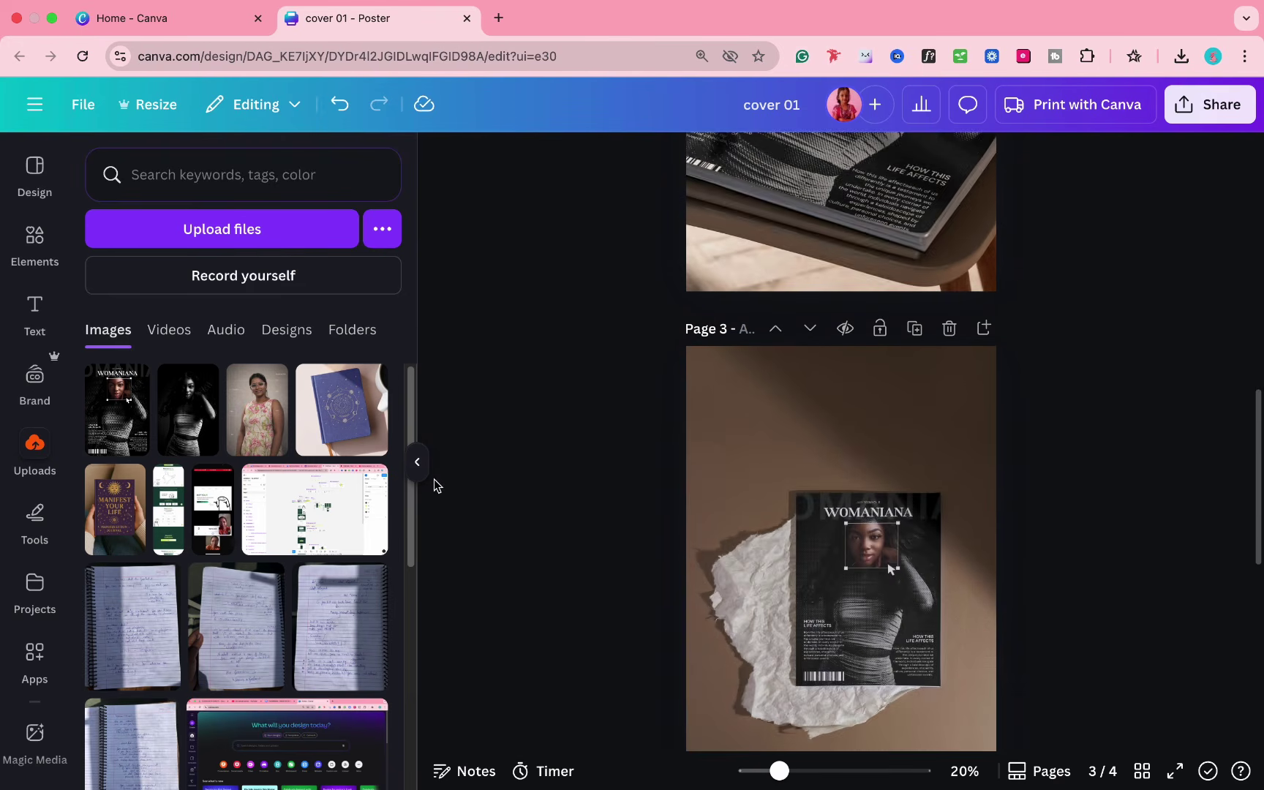
- Collapse the uploads list, then enlarge the page 3 mockup further and reposition it so the magazine sits larger near the page's center
left_click(414, 467)
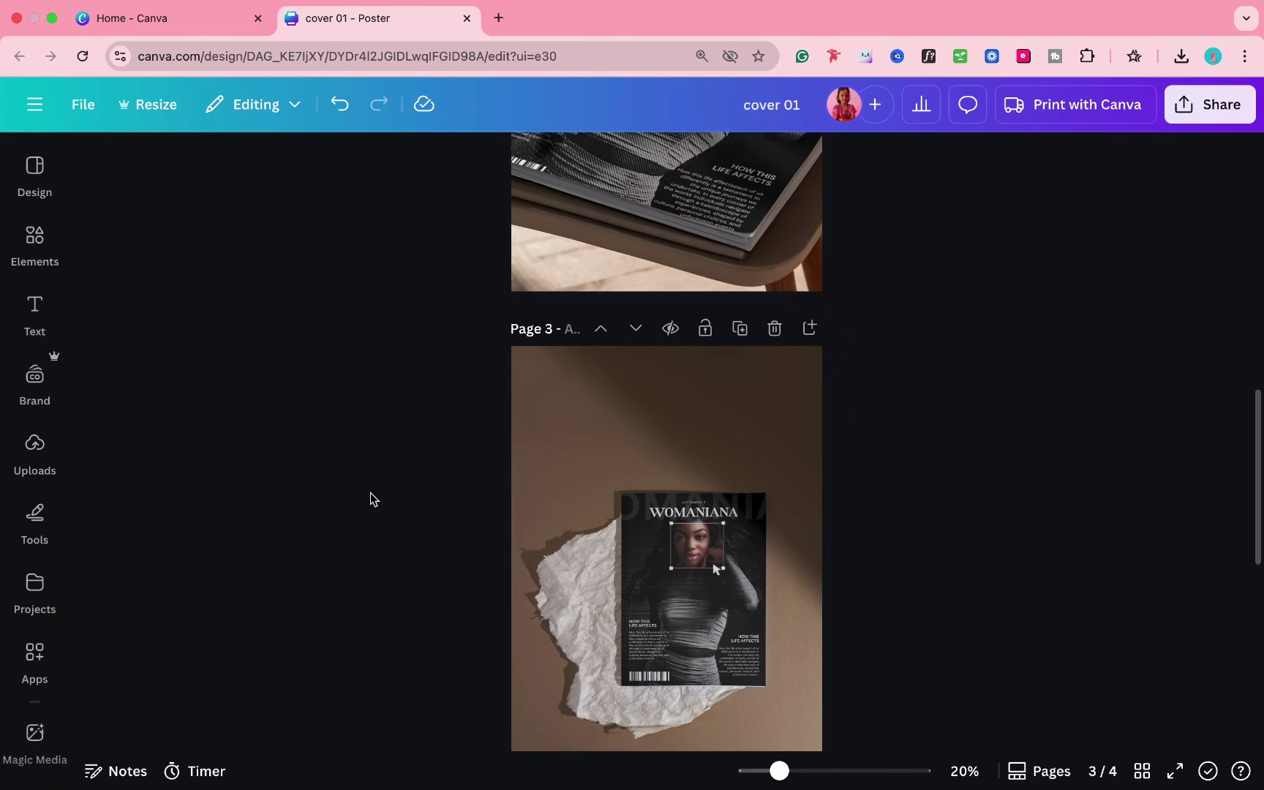
scroll(370, 493, "down", 2)
left_click_drag(638, 499, 640, 487)
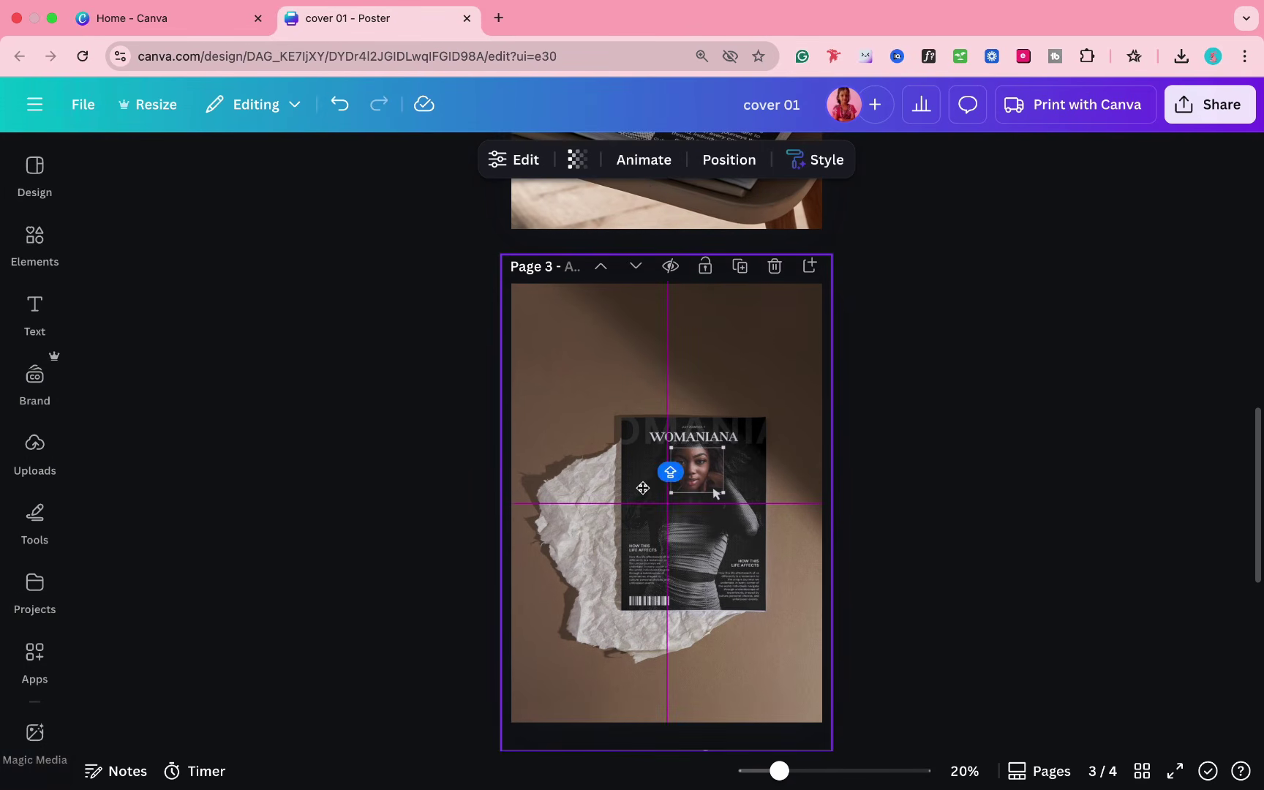
left_click(891, 485)
left_click(900, 480)
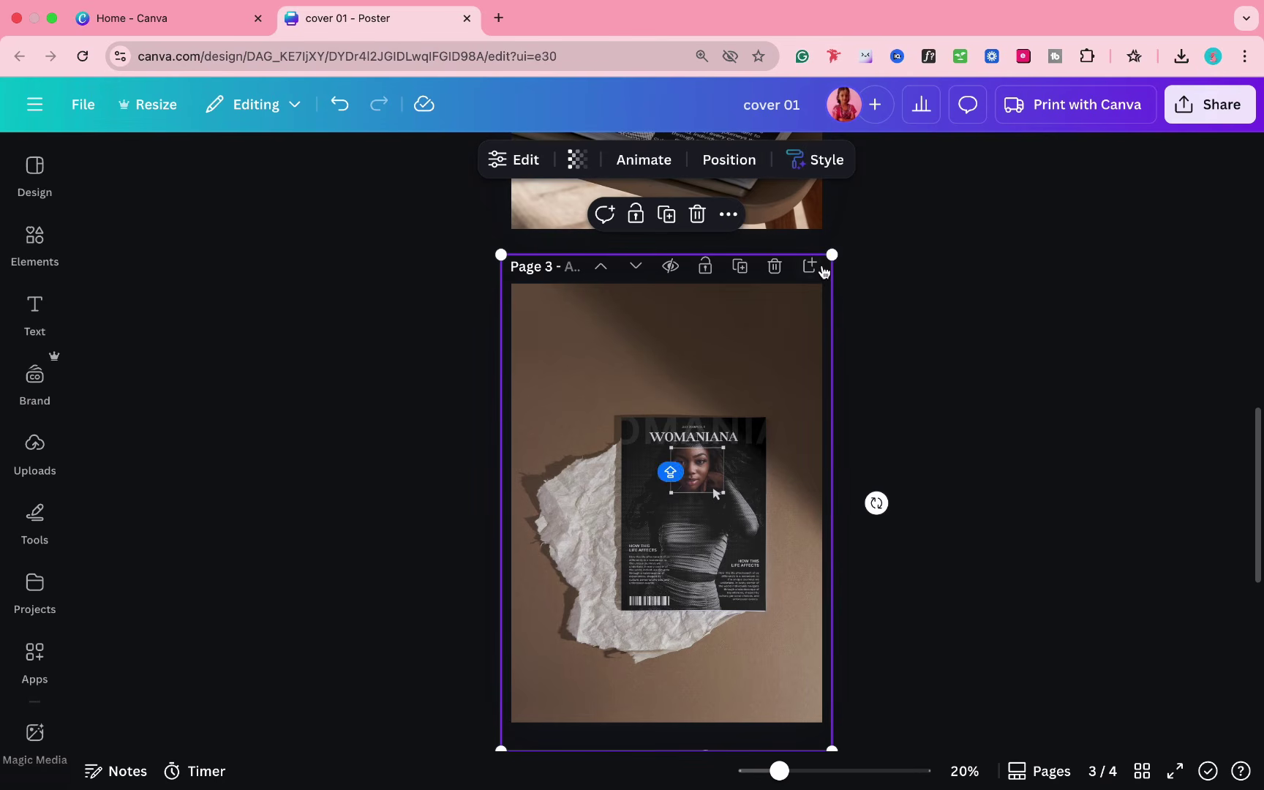
left_click_drag(834, 253, 956, 192)
left_click_drag(744, 367, 710, 419)
left_click(963, 391)
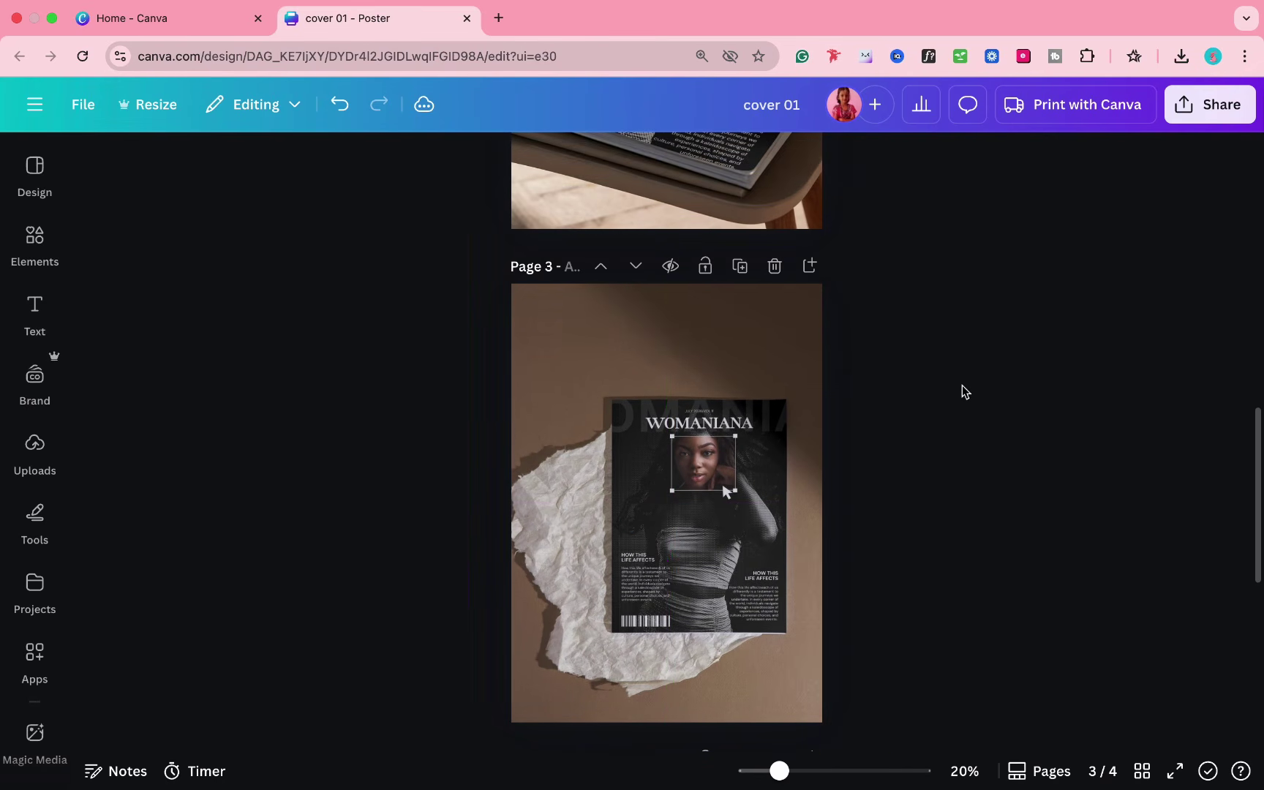